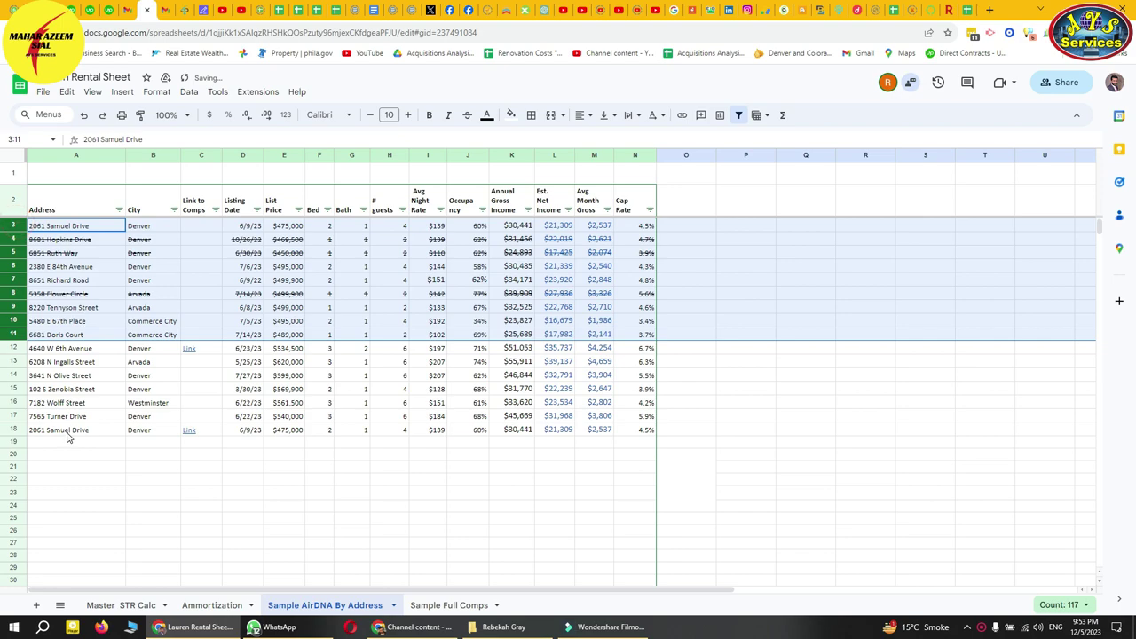
- Delete rows 4–18 from the AirDNA table
{"action": "left_click_drag", "start_coordinate": [13, 429], "coordinate": [18, 241]}
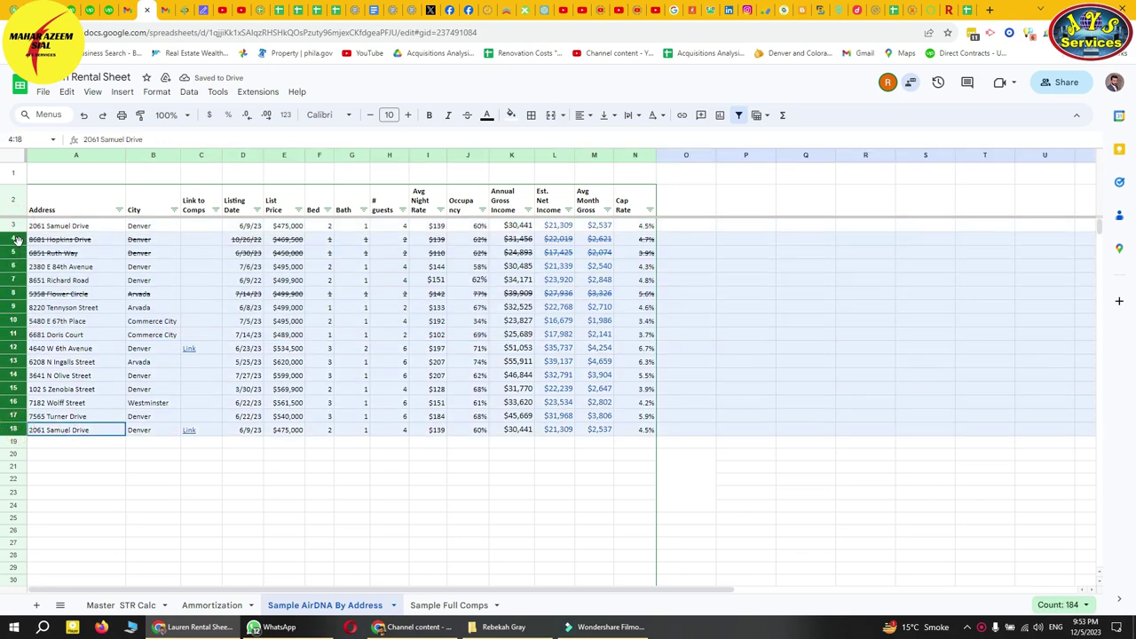
{"action": "right_click", "coordinate": [18, 241]}
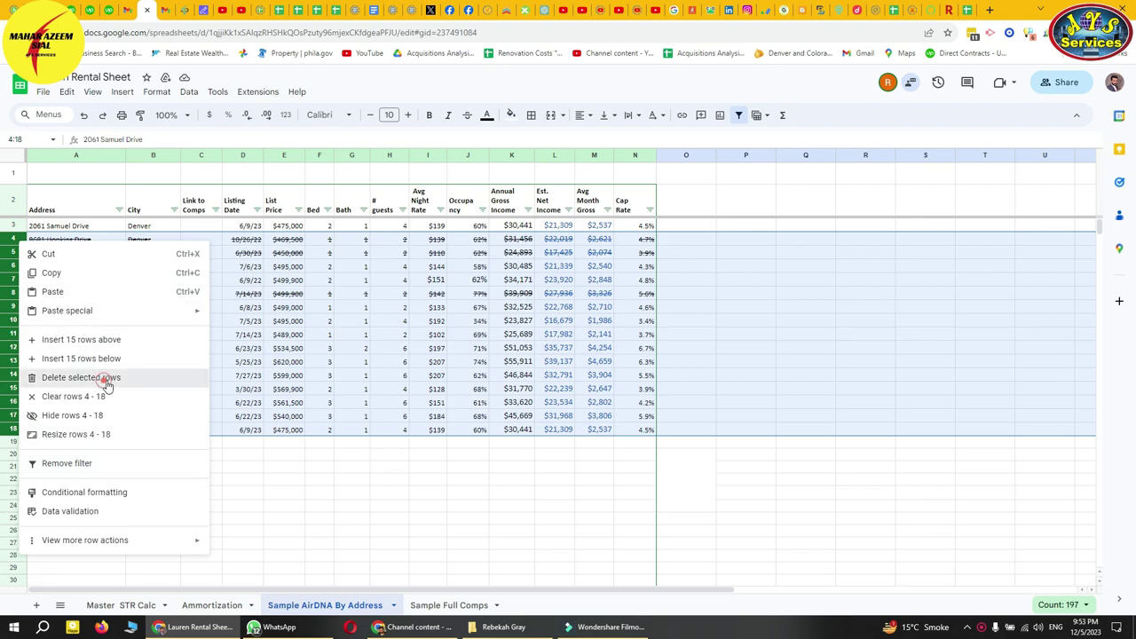
{"action": "left_click", "coordinate": [98, 378]}
{"action": "left_click", "coordinate": [452, 476]}
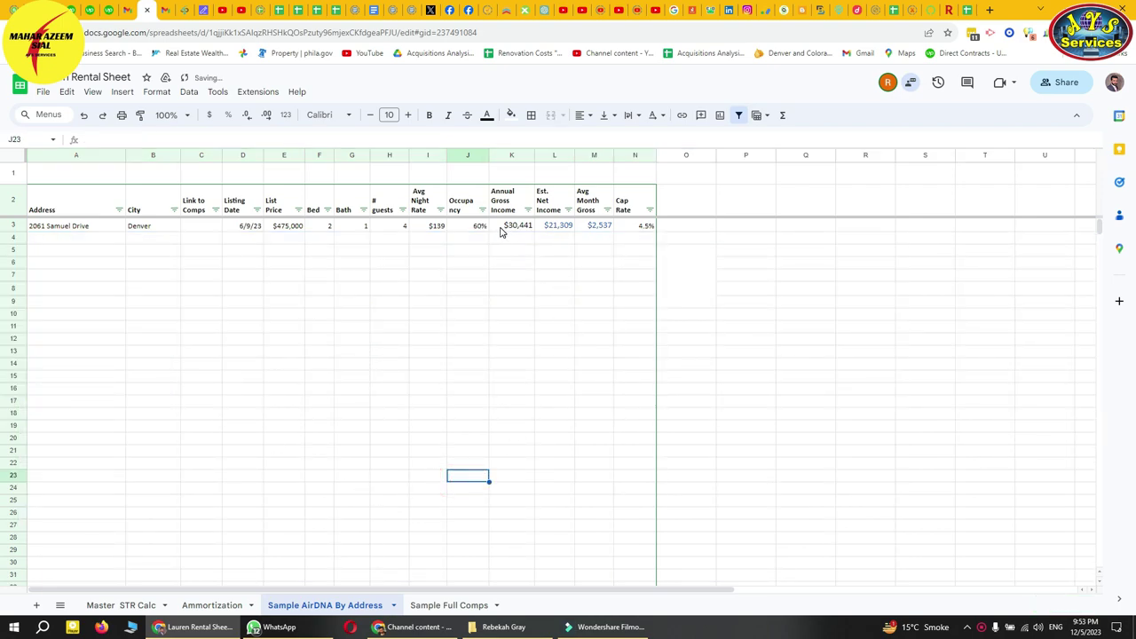
- Copy the K3:N3 income formulas down to row 21 and clear the A3:J3 property entries
{"action": "left_click_drag", "start_coordinate": [500, 228], "coordinate": [649, 471]}
{"action": "left_click", "coordinate": [389, 348]}
{"action": "left_click_drag", "start_coordinate": [56, 228], "coordinate": [473, 232]}
{"action": "key", "text": "Delete"}
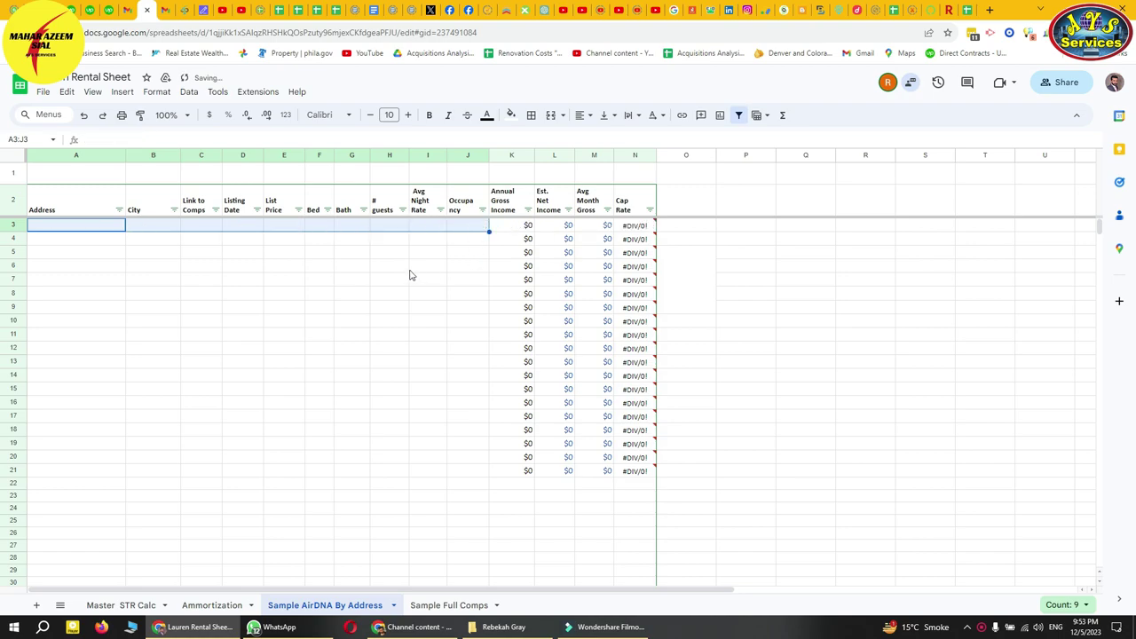
{"action": "left_click", "coordinate": [202, 335]}
- Rename the Sample AirDNA By Address sheet to 'AirDNA By Address'
{"action": "right_click", "coordinate": [349, 612]}
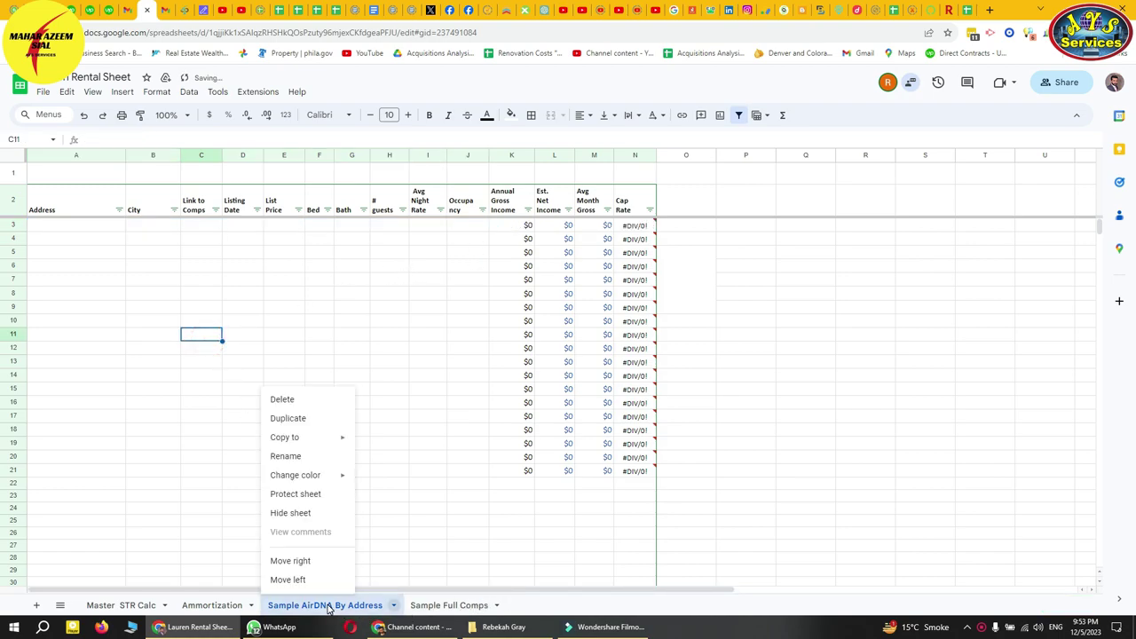
{"action": "left_click", "coordinate": [308, 456]}
{"action": "key", "text": "Home"}
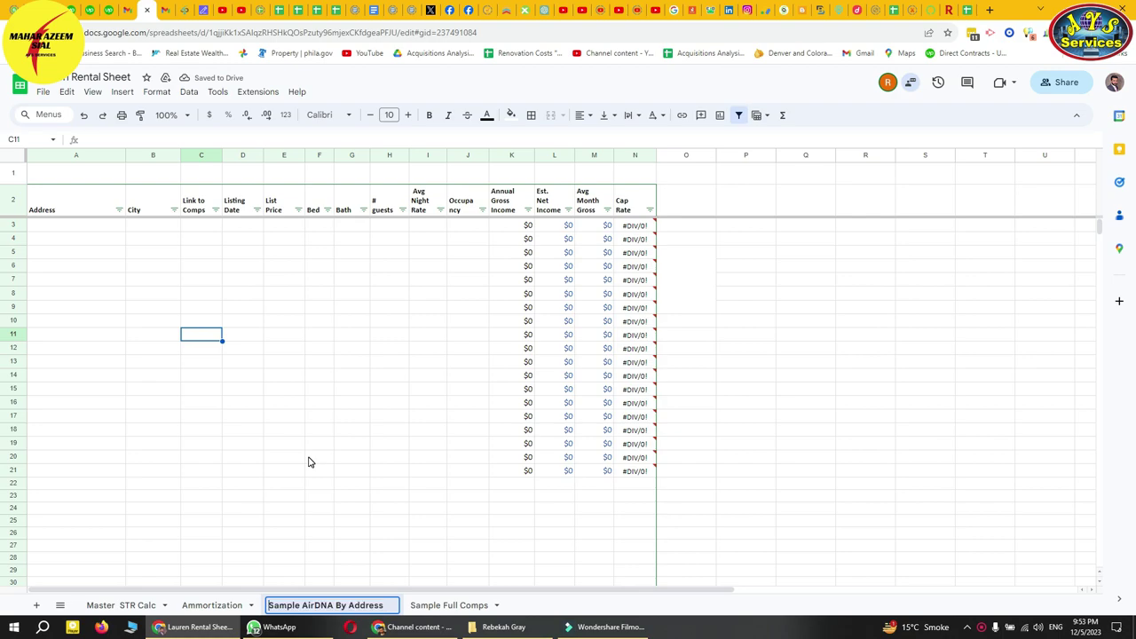
{"action": "key", "text": "BackSpace"}
{"action": "key", "text": "BackSpace"}
{"action": "key", "text": "BackSpace"}
{"action": "key", "text": "BackSpace"}
{"action": "key", "text": "BackSpace"}
{"action": "key", "text": "BackSpace"}
{"action": "key", "text": "BackSpace"}
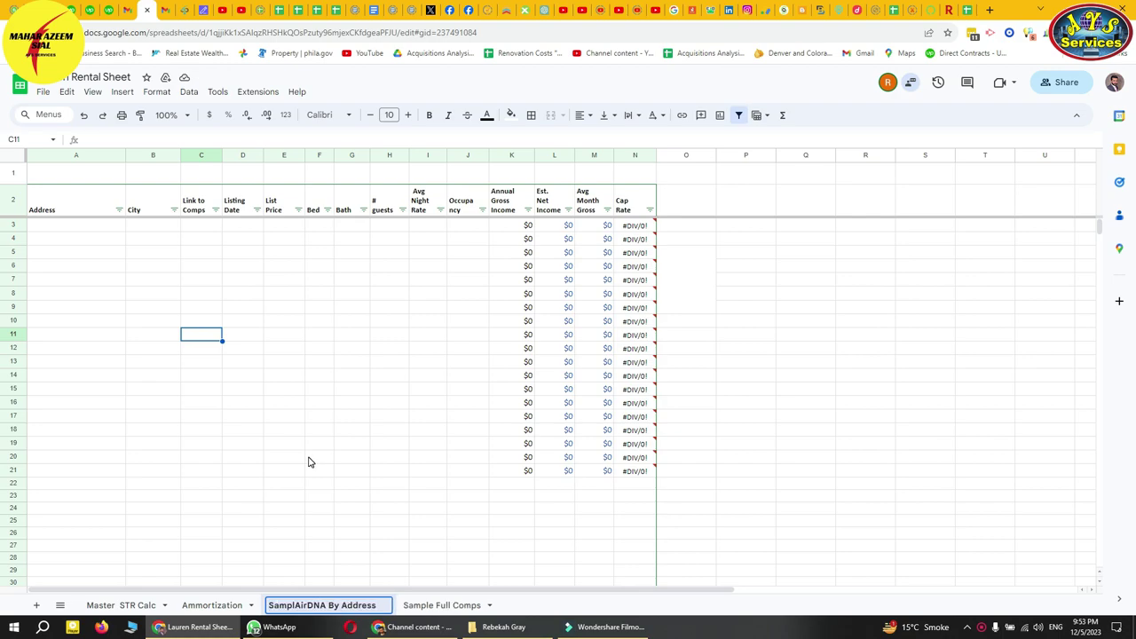
{"action": "key", "text": "Return"}
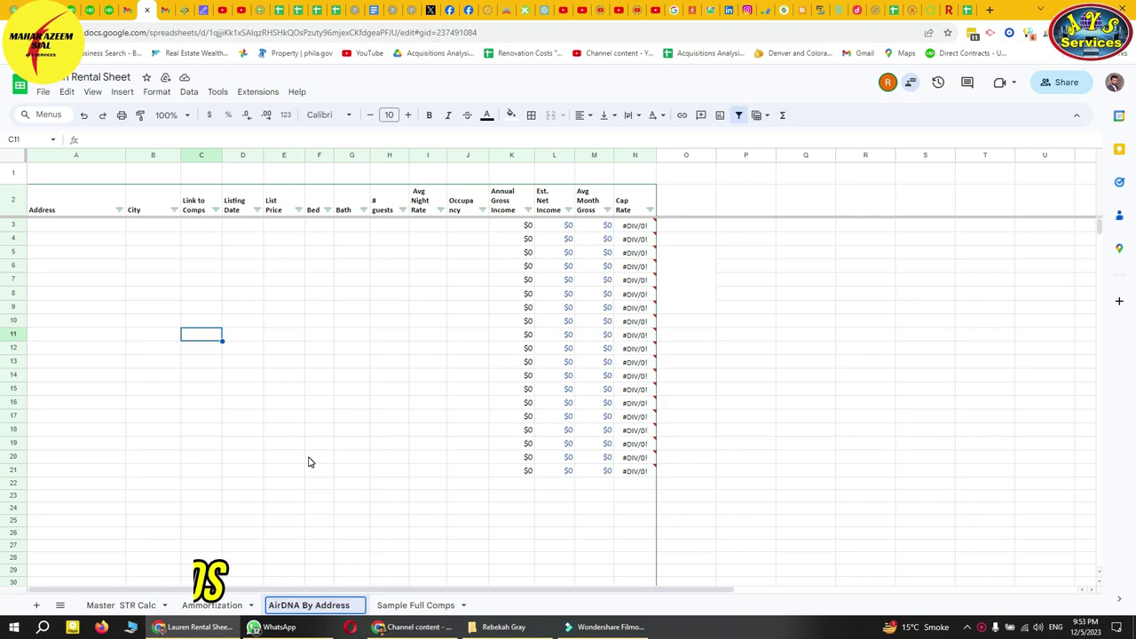
- Rename the Sample Full Comps sheet to 'Full Comps'
{"action": "left_click", "coordinate": [309, 459]}
{"action": "right_click", "coordinate": [410, 606]}
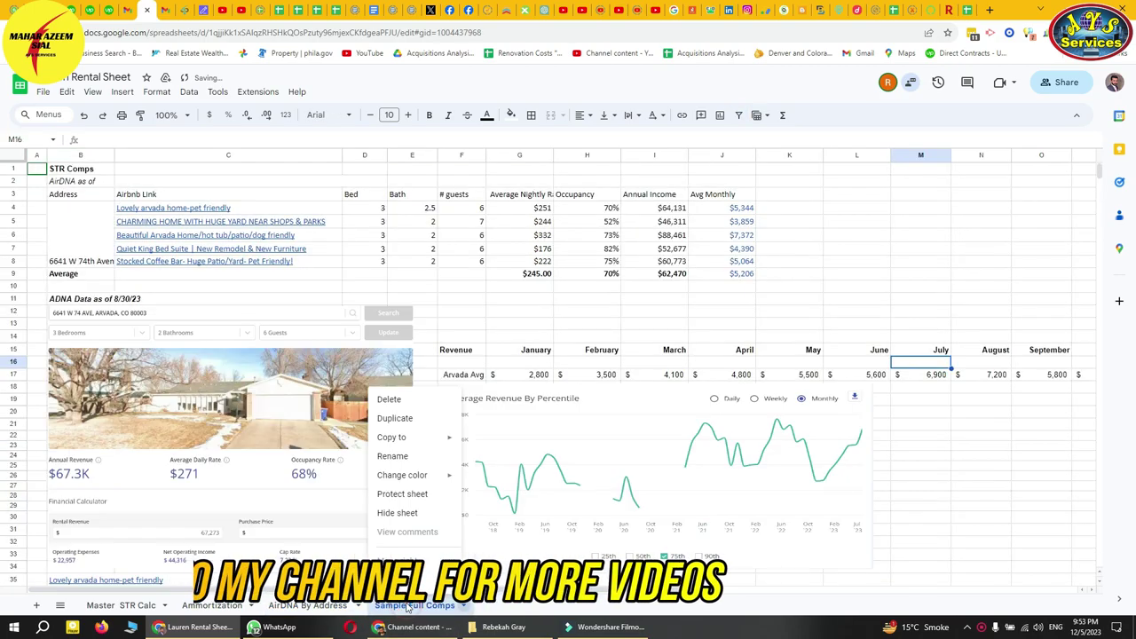
{"action": "left_click", "coordinate": [407, 456]}
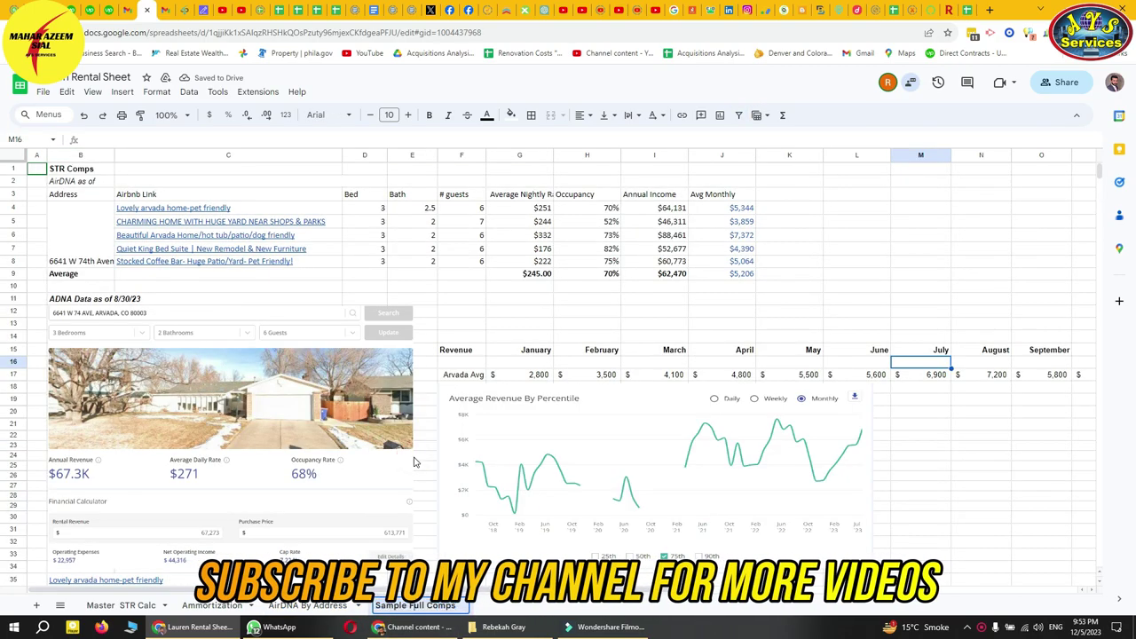
{"action": "key", "text": "Home"}
{"action": "key", "text": "Delete"}
{"action": "key", "text": "Delete"}
{"action": "key", "text": "Delete"}
{"action": "key", "text": "Delete"}
{"action": "key", "text": "Delete"}
{"action": "key", "text": "Delete"}
{"action": "key", "text": "Delete"}
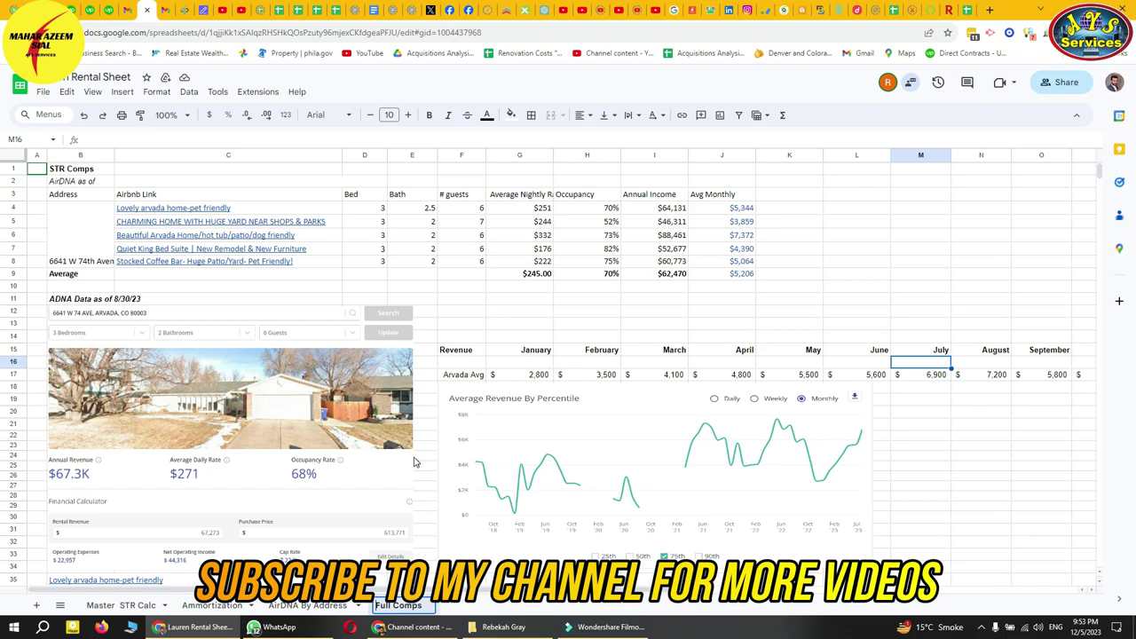
{"action": "left_click", "coordinate": [500, 316]}
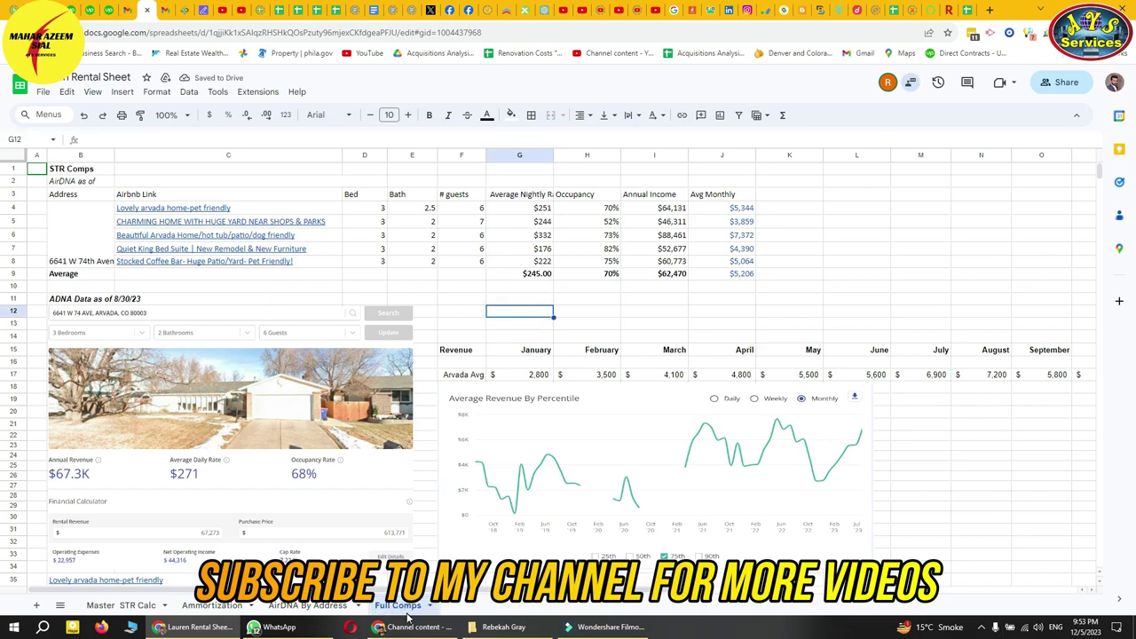
- Add a new blank sheet named 'LTR'
{"action": "left_click", "coordinate": [36, 605]}
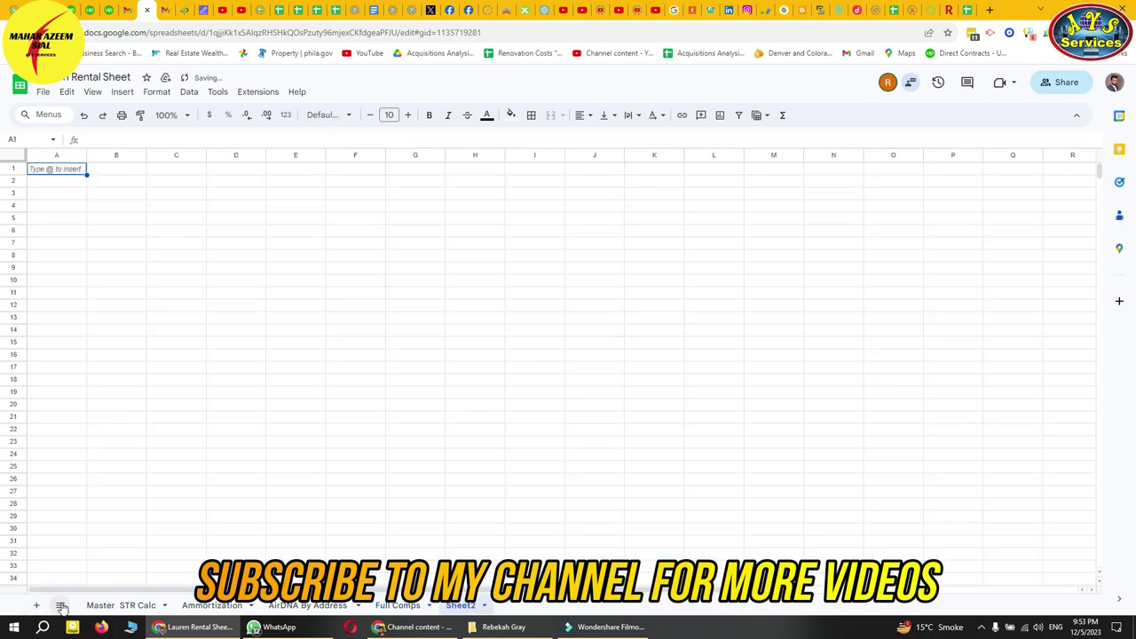
{"action": "right_click", "coordinate": [470, 606]}
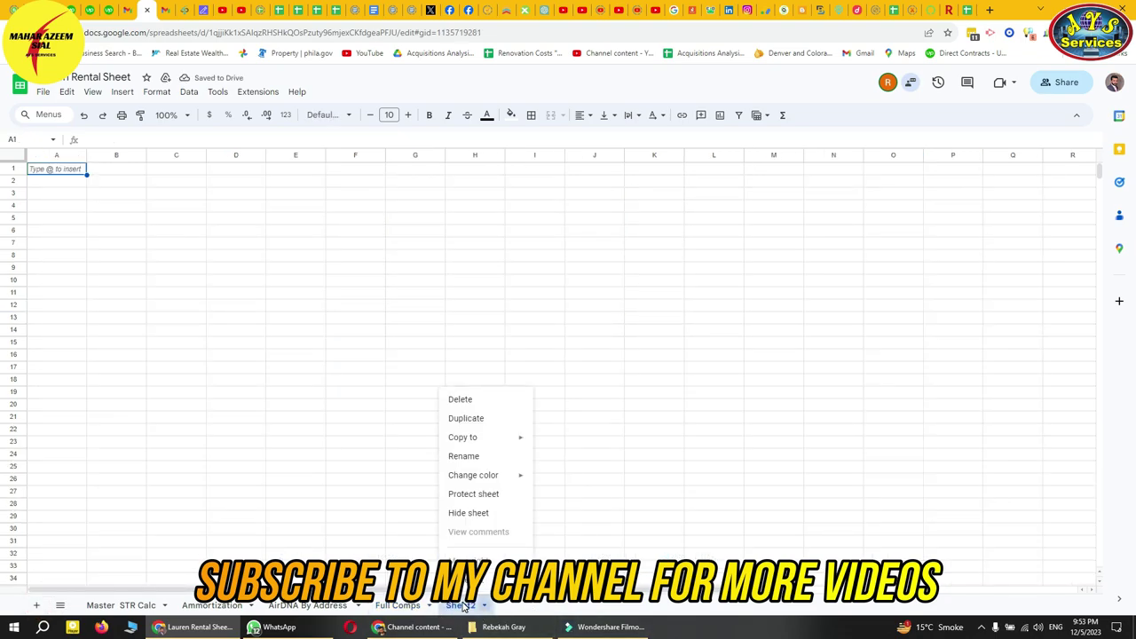
{"action": "left_click", "coordinate": [477, 457]}
{"action": "type", "text": "LTR"}
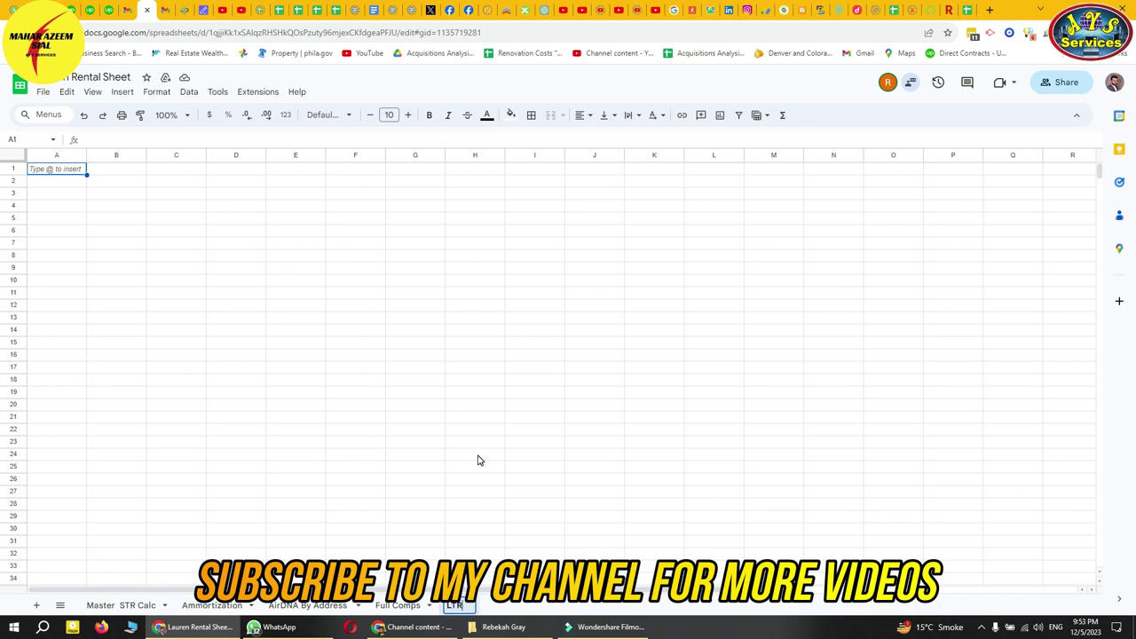
{"action": "left_click", "coordinate": [478, 457]}
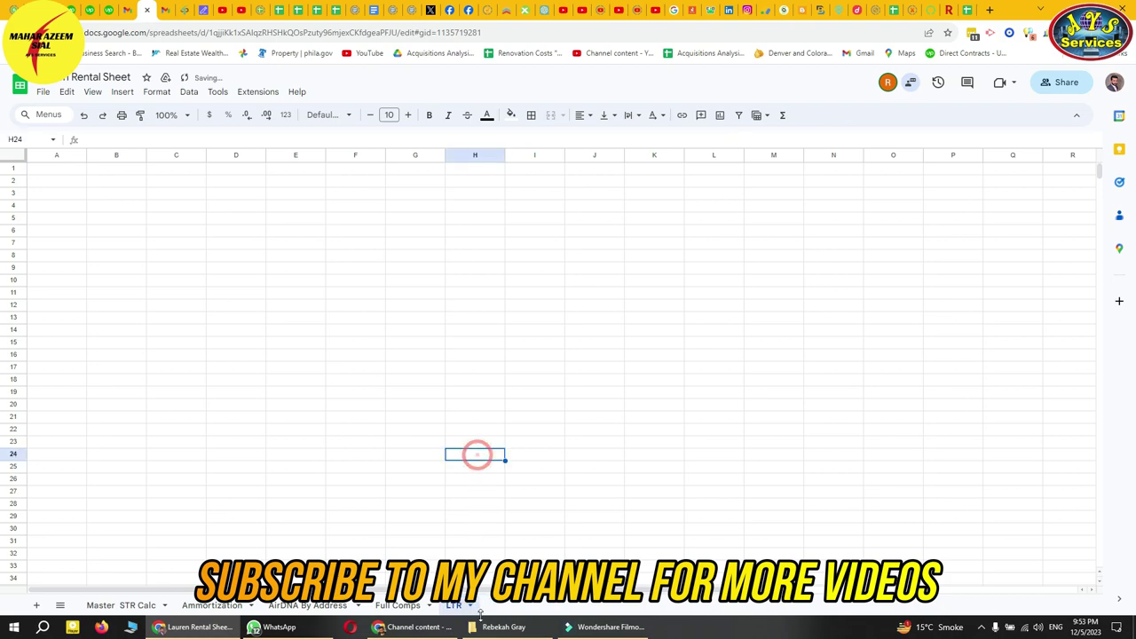
- Add another blank sheet named 'Airbnb furnished'
{"action": "left_click", "coordinate": [37, 606]}
{"action": "right_click", "coordinate": [500, 611]}
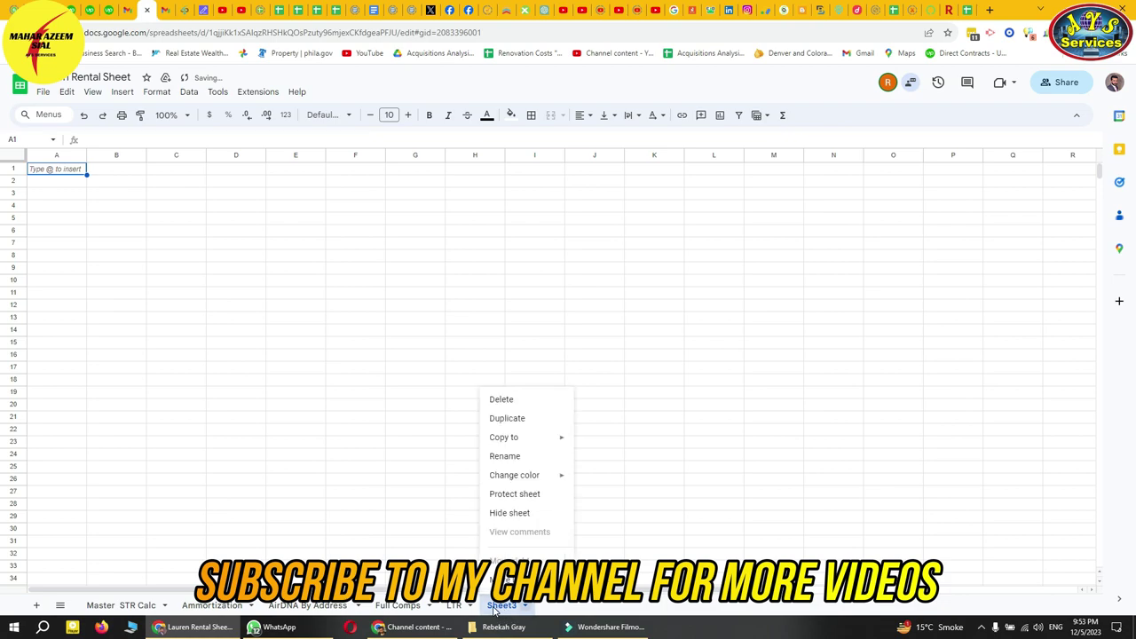
{"action": "left_click", "coordinate": [503, 460]}
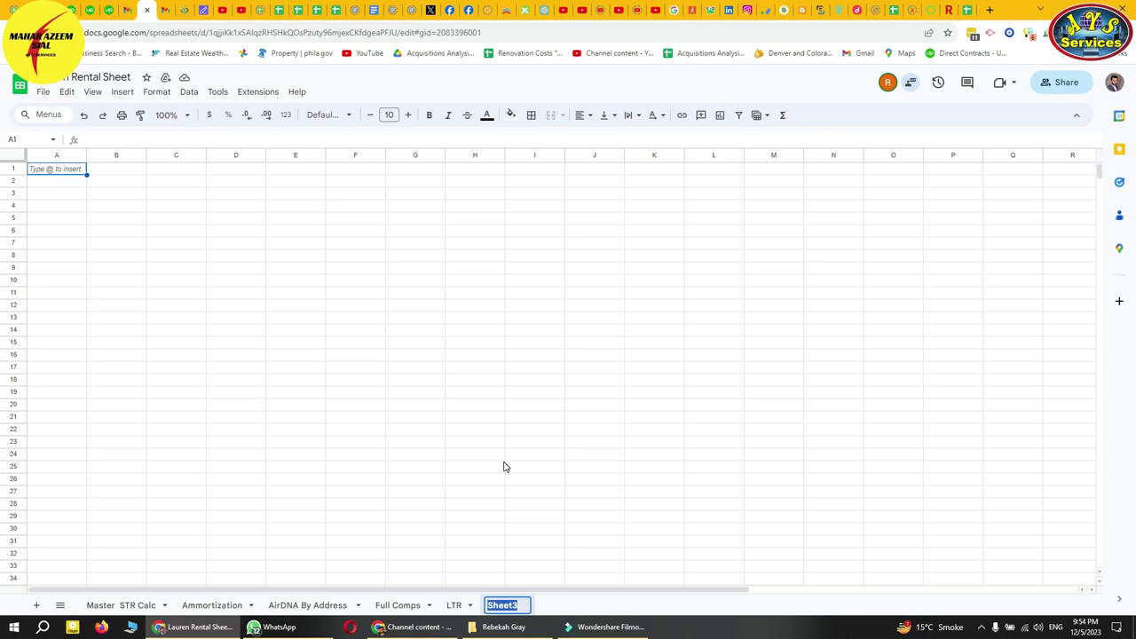
{"action": "type", "text": "Airbnb furnioshed"}
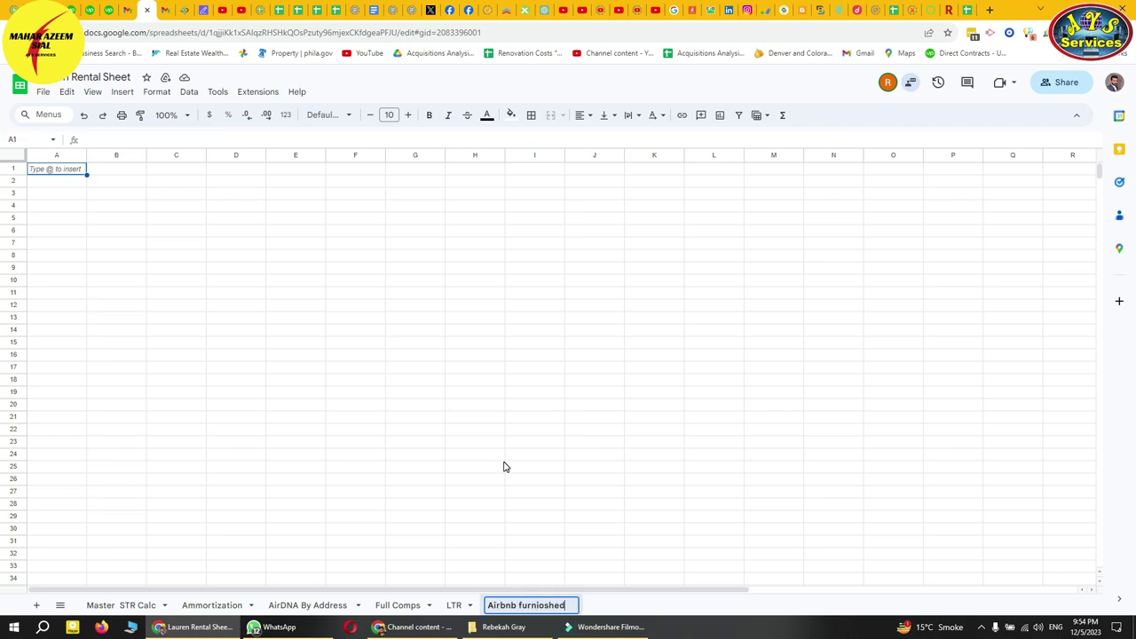
{"action": "key", "text": "BackSpace"}
{"action": "key", "text": "BackSpace"}
{"action": "key", "text": "BackSpace"}
{"action": "key", "text": "BackSpace"}
{"action": "key", "text": "BackSpace"}
{"action": "type", "text": "shed"}
{"action": "left_click", "coordinate": [503, 463]}
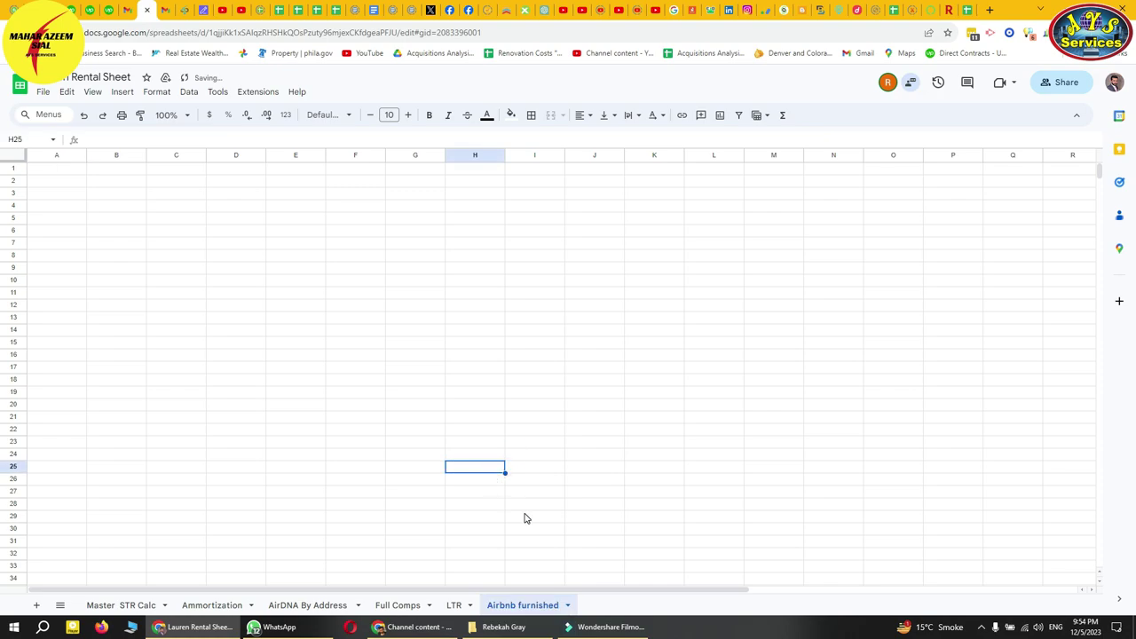
- Check the shared-spreadsheet emails in Gmail, then bring up the Comps sample spreadsheet's AirBNB sheet
{"action": "left_click", "coordinate": [455, 601]}
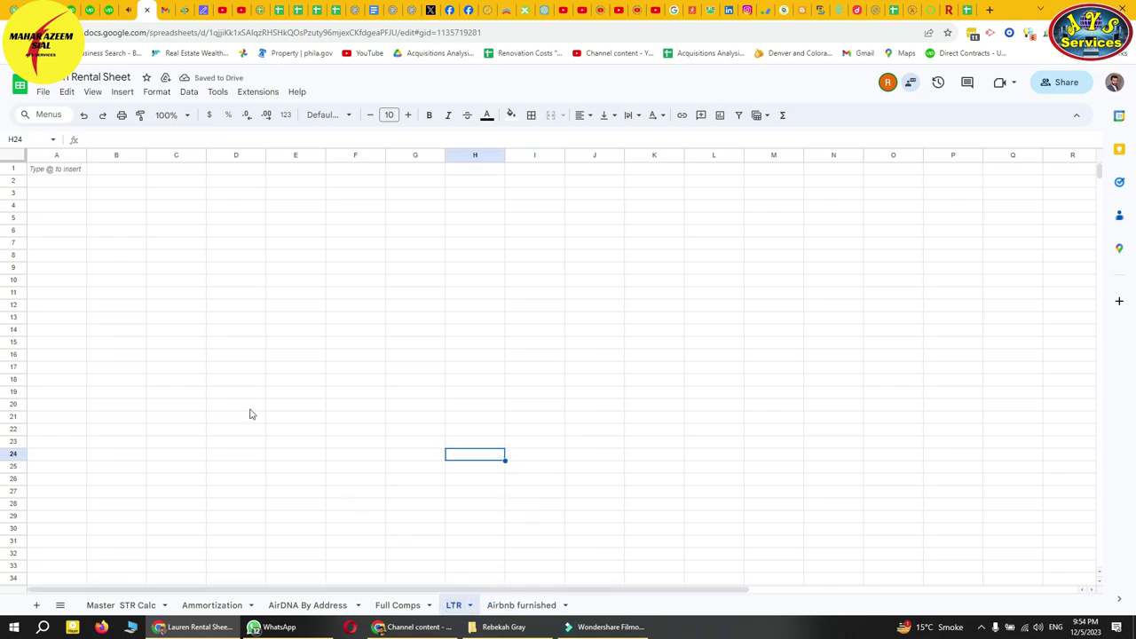
{"action": "left_click", "coordinate": [128, 11]}
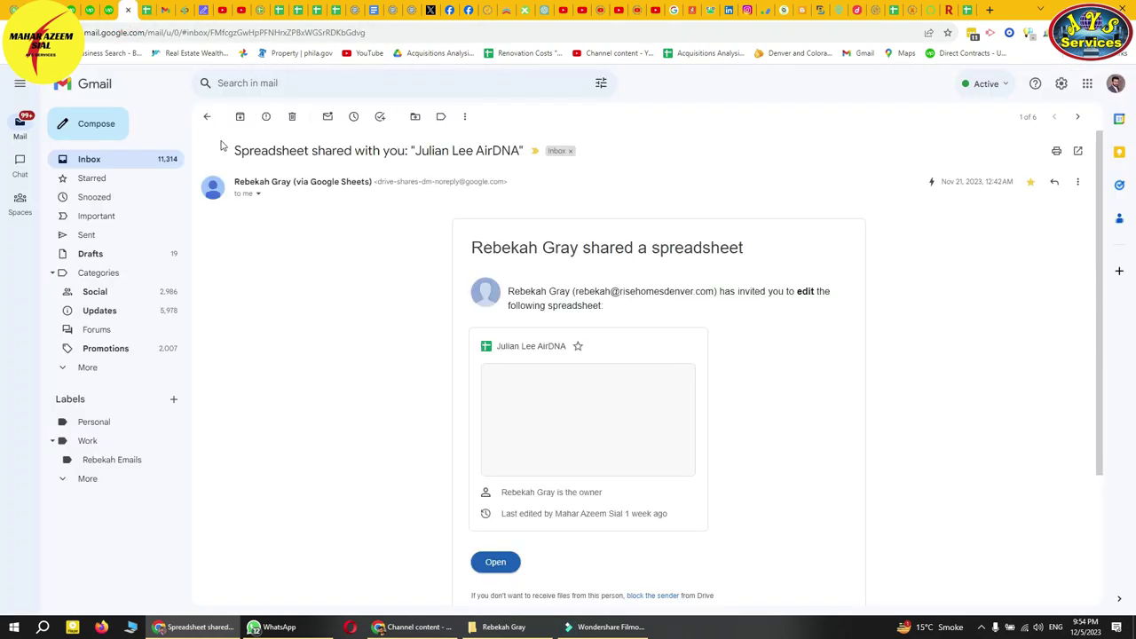
{"action": "left_click", "coordinate": [205, 116]}
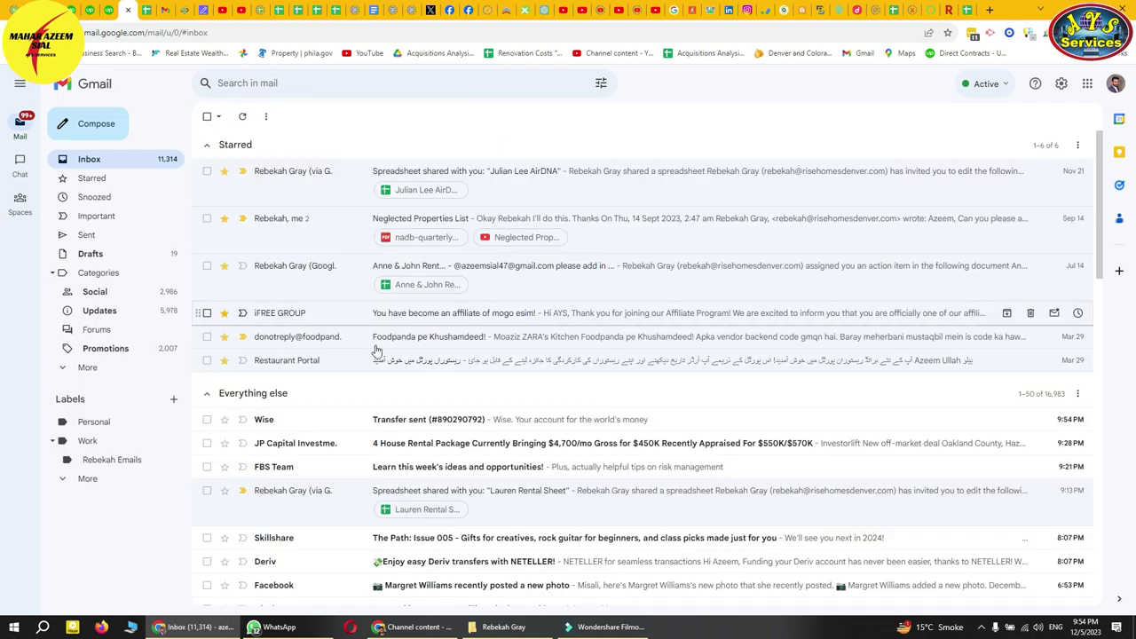
{"action": "left_click", "coordinate": [144, 12]}
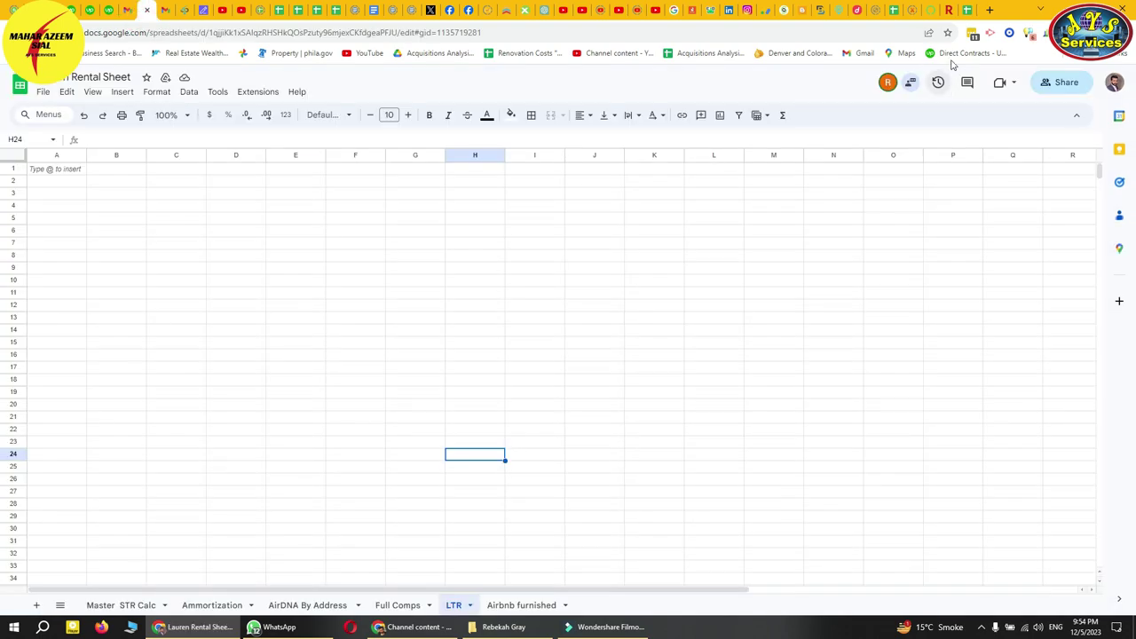
{"action": "left_click", "coordinate": [965, 16]}
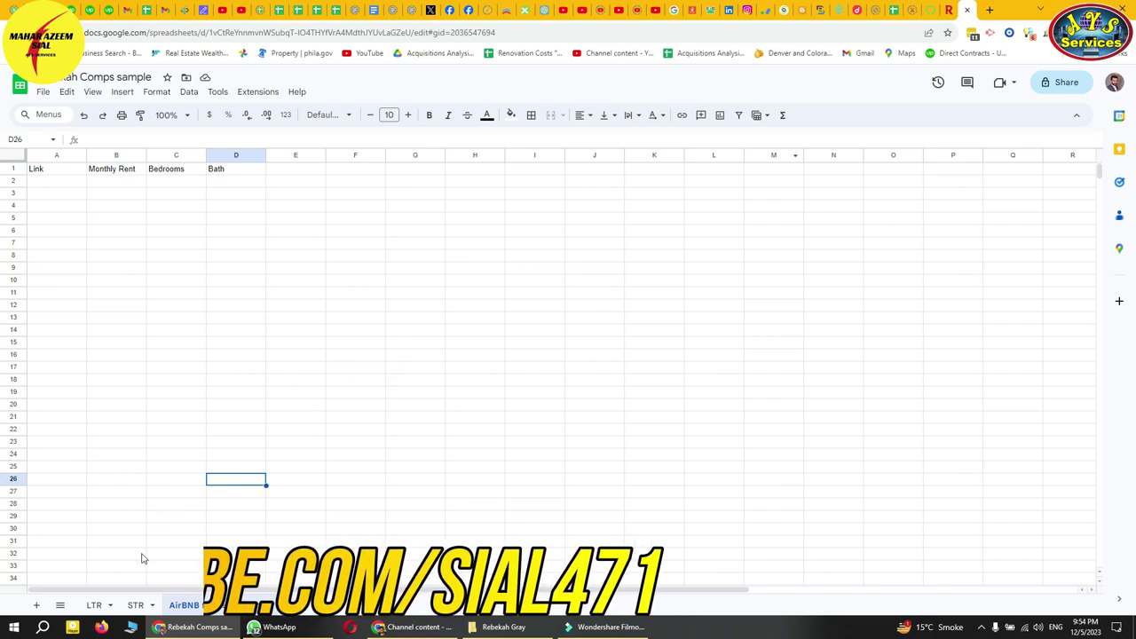
- Paste the comps sample's A1:G7 rental comps table into A1 of the LTR tab
{"action": "left_click", "coordinate": [94, 606]}
{"action": "left_click", "coordinate": [79, 308]}
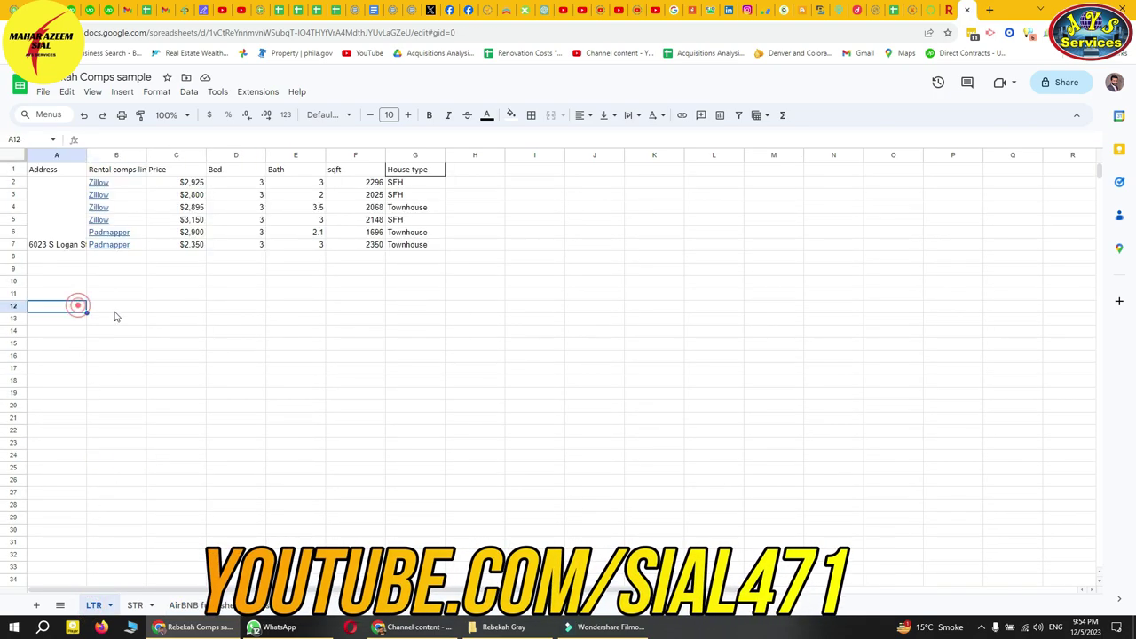
{"action": "left_click", "coordinate": [256, 259]}
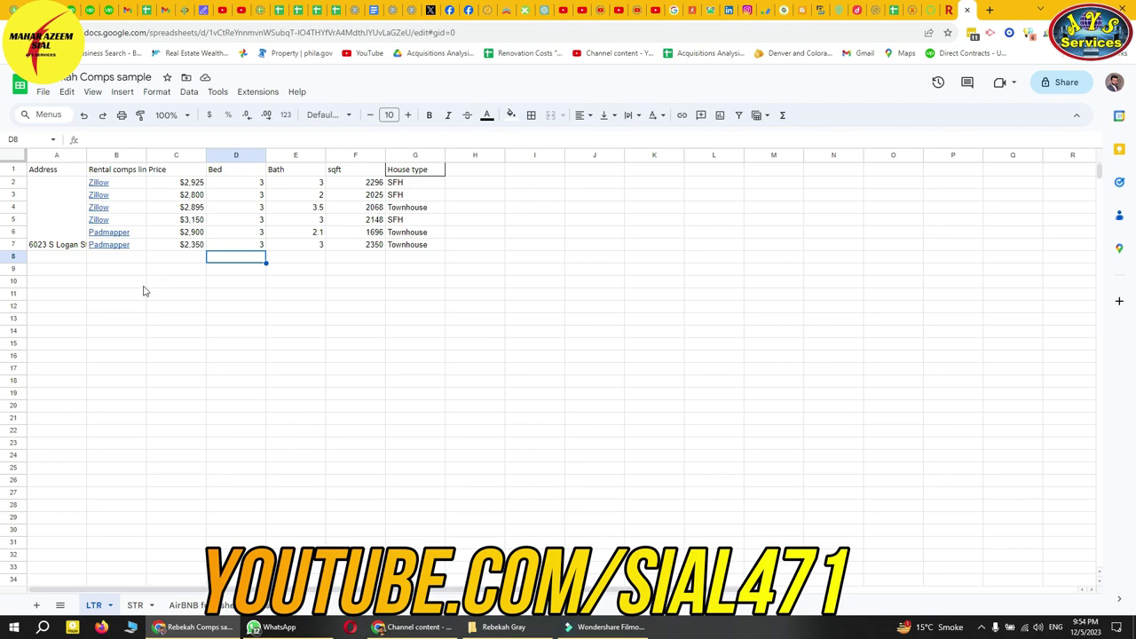
{"action": "left_click_drag", "start_coordinate": [33, 172], "coordinate": [411, 234]}
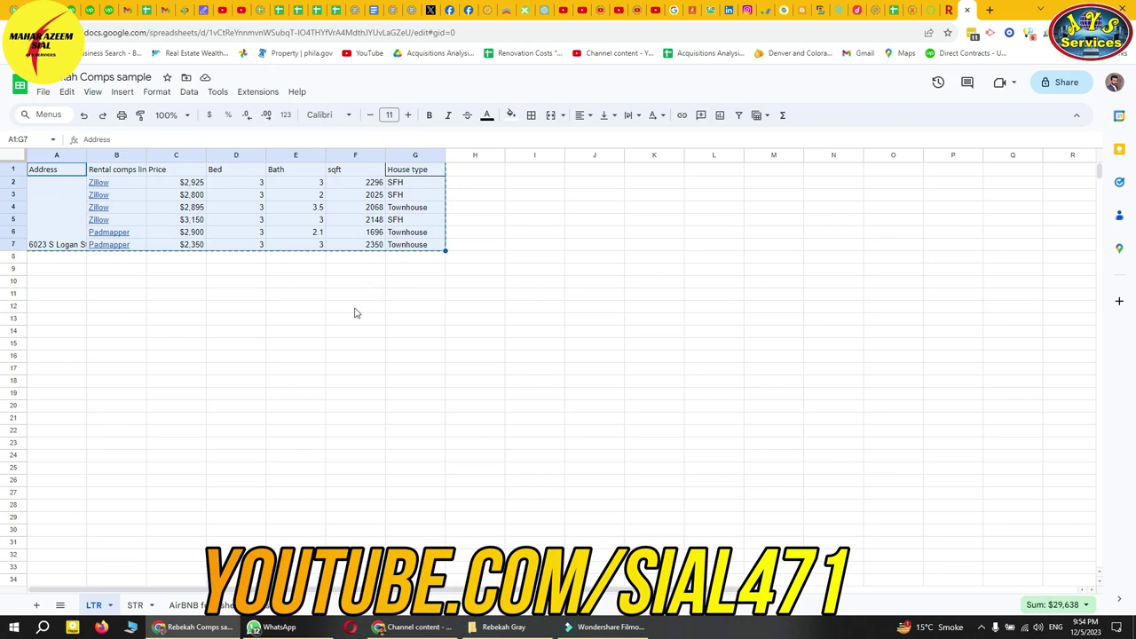
{"action": "left_click", "coordinate": [146, 10]}
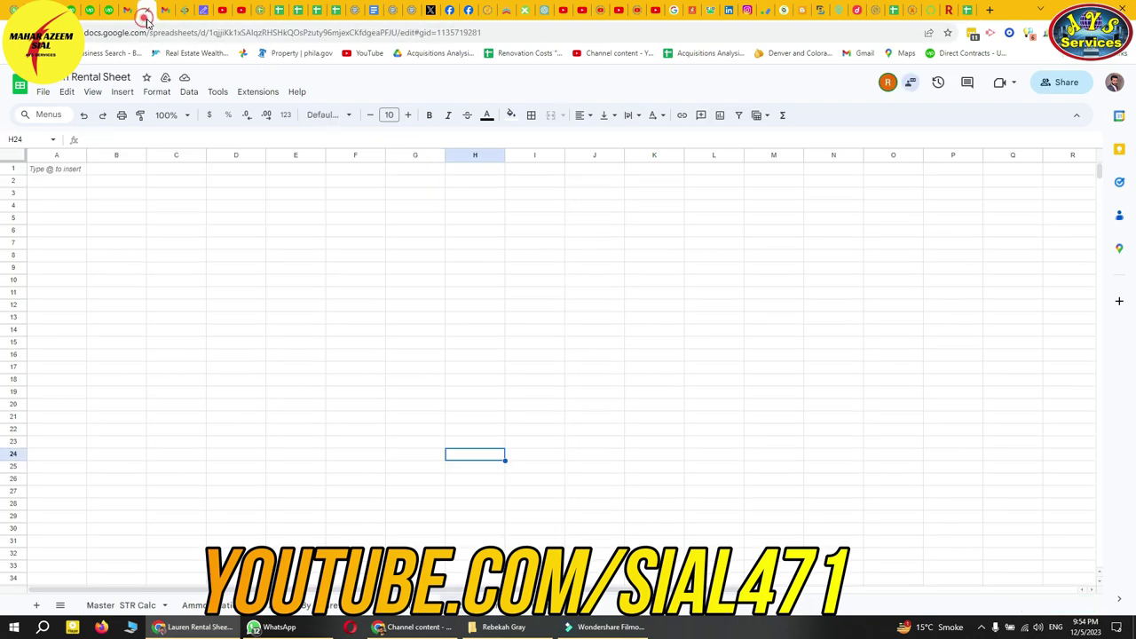
{"action": "left_click", "coordinate": [57, 169]}
{"action": "key", "text": "ctrl+v"}
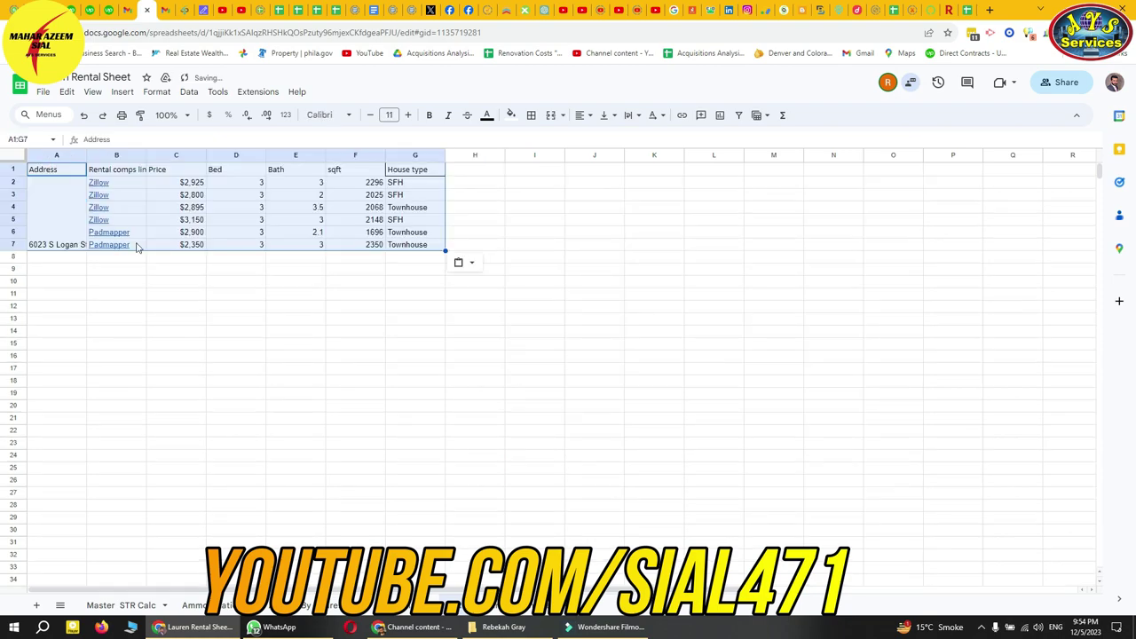
- Clear B2:G7 and A2:A7 so only the headers remain, then show the Airbnb furnished tab
{"action": "left_click", "coordinate": [234, 317]}
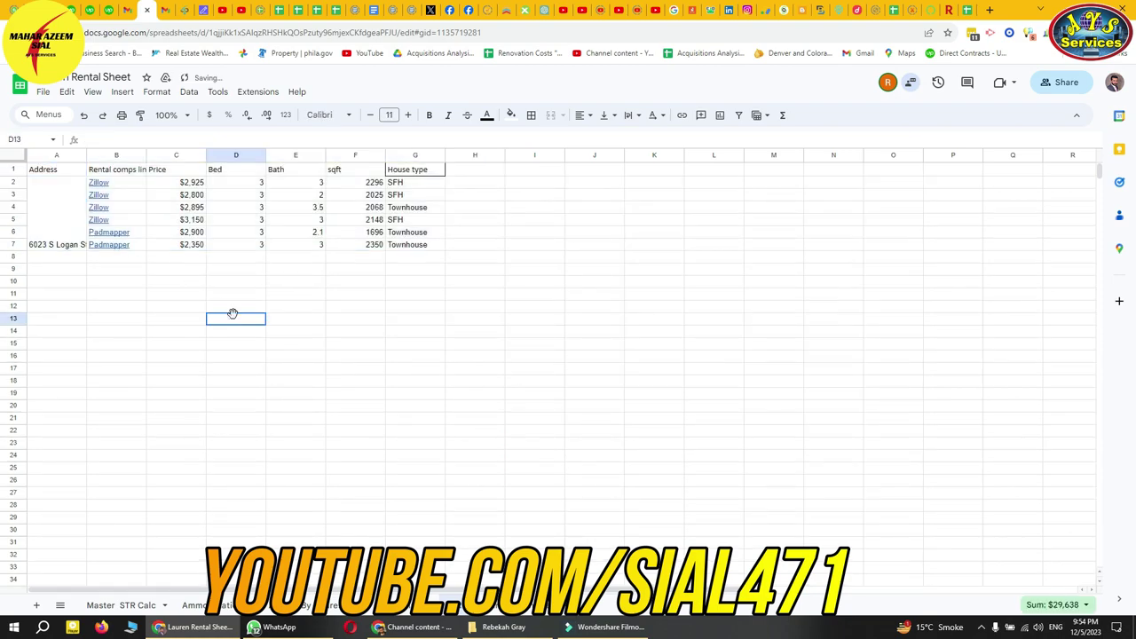
{"action": "left_click_drag", "start_coordinate": [133, 184], "coordinate": [405, 245]}
{"action": "key", "text": "Delete"}
{"action": "left_click", "coordinate": [289, 320]}
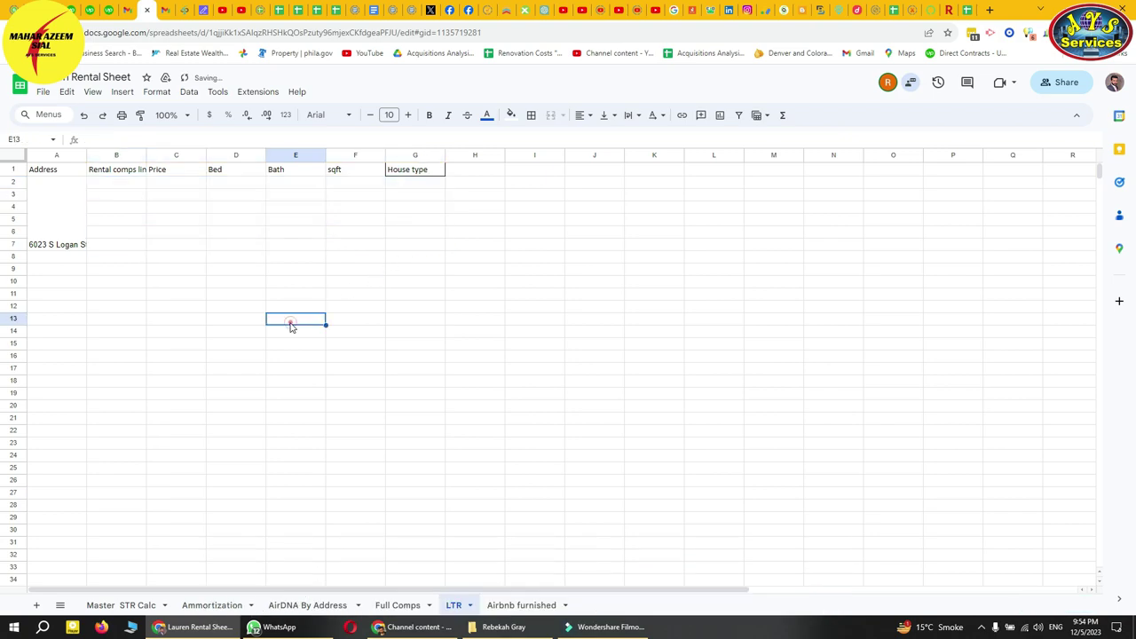
{"action": "left_click_drag", "start_coordinate": [78, 252], "coordinate": [57, 181]}
{"action": "key", "text": "Delete"}
{"action": "left_click", "coordinate": [129, 318]}
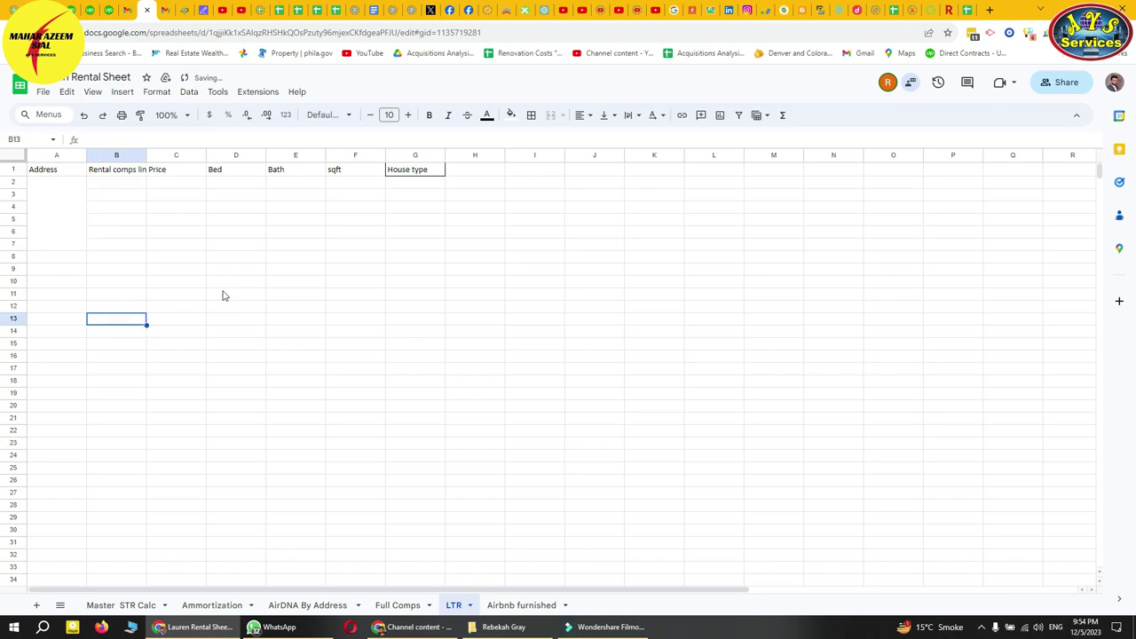
{"action": "left_click", "coordinate": [523, 605]}
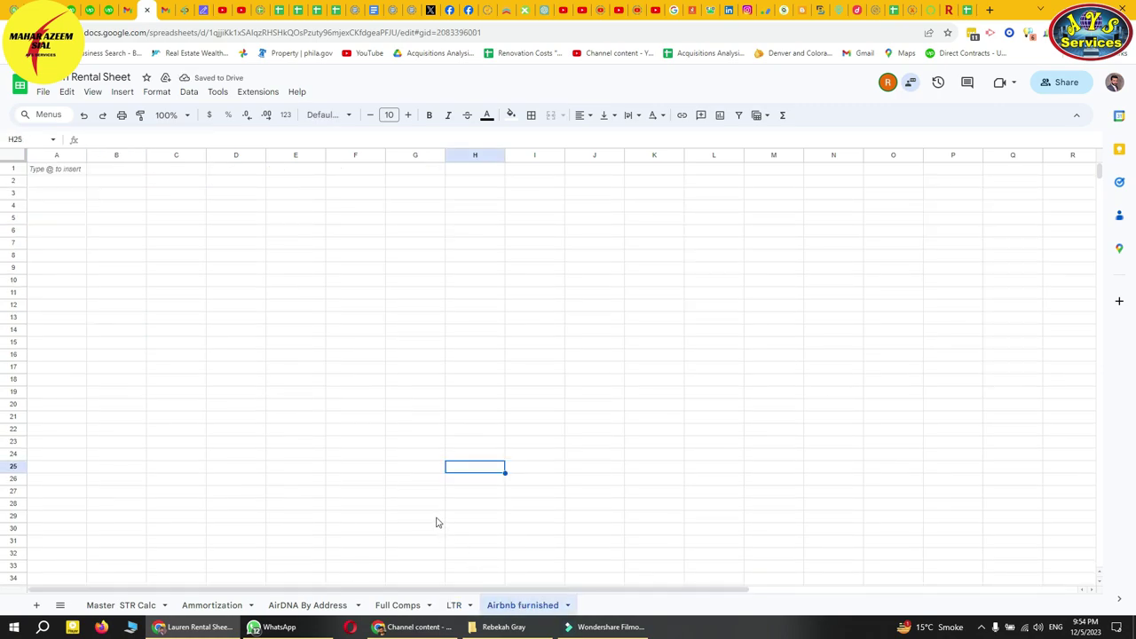
- Copy the Link, Monthly Rent, Bedrooms and Bath headers from the AirBNB furnished comps sheet
{"action": "left_click", "coordinate": [952, 10]}
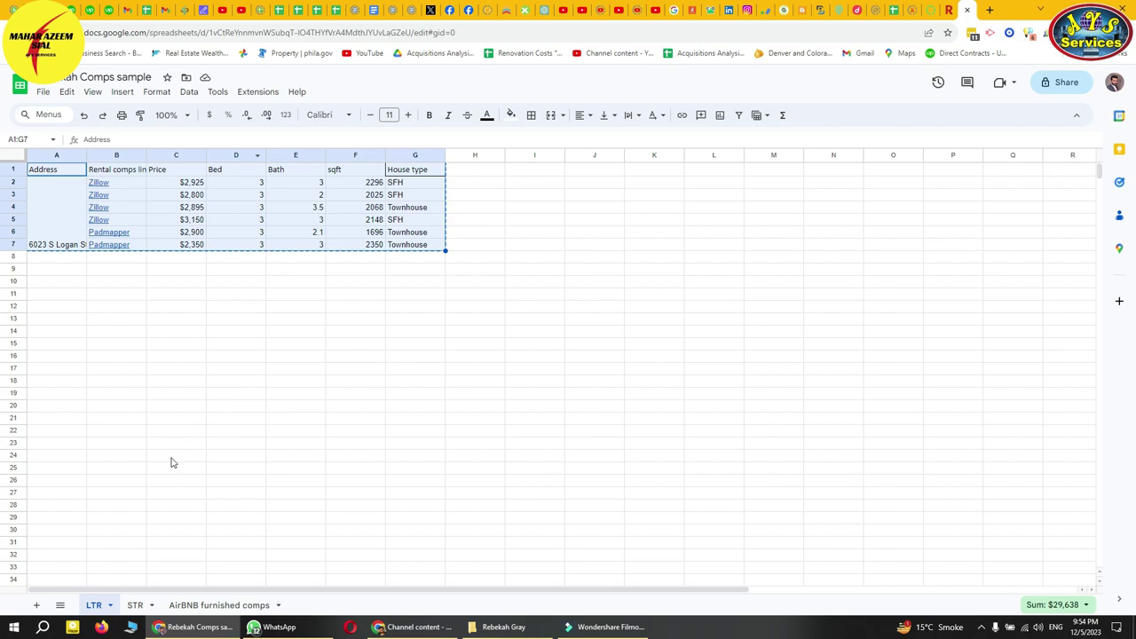
{"action": "left_click", "coordinate": [133, 605]}
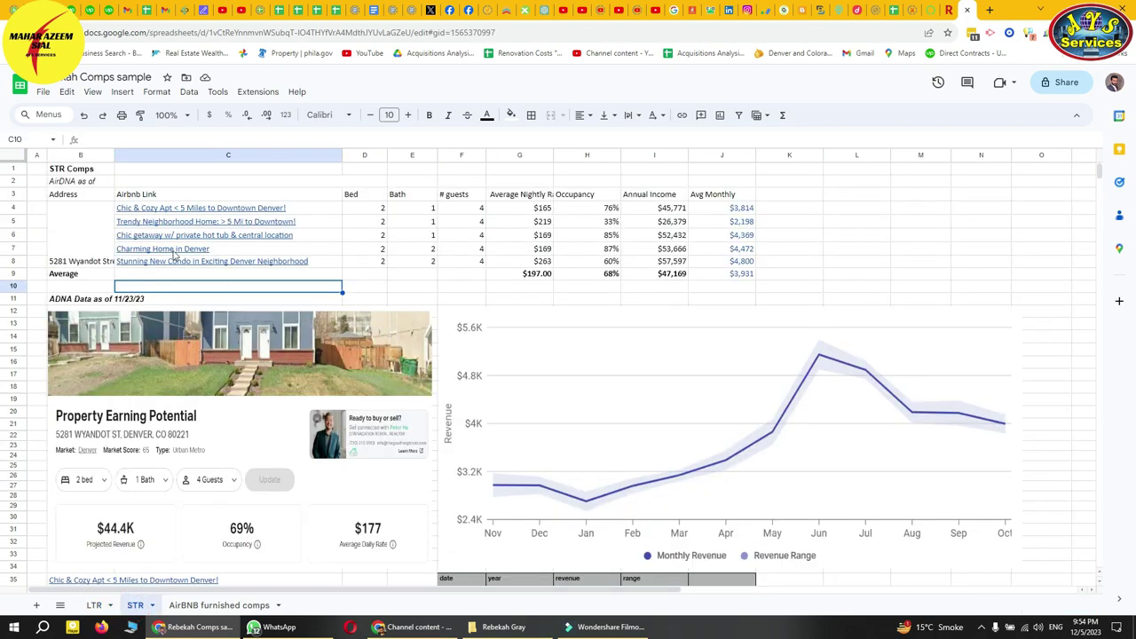
{"action": "left_click", "coordinate": [74, 238]}
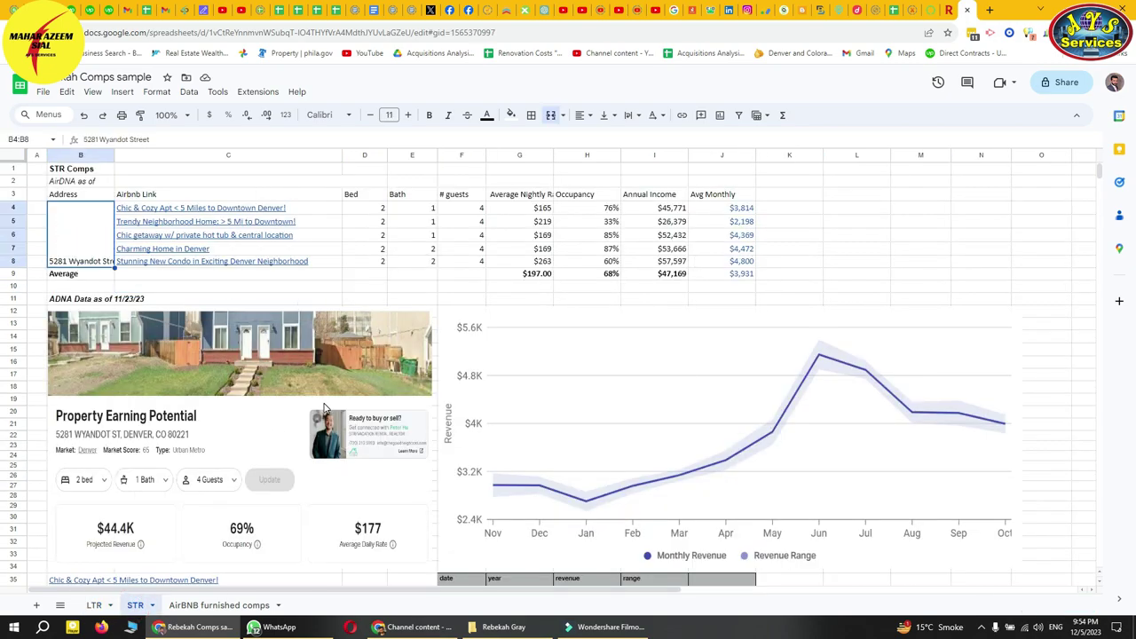
{"action": "scroll", "coordinate": [327, 404], "scroll_direction": "down", "scroll_amount": 3}
{"action": "scroll", "coordinate": [327, 404], "scroll_direction": "up", "scroll_amount": 3}
{"action": "left_click", "coordinate": [194, 604]}
{"action": "left_click", "coordinate": [132, 245]}
{"action": "left_click", "coordinate": [47, 168]}
{"action": "left_click_drag", "start_coordinate": [201, 176], "coordinate": [228, 172]}
{"action": "key", "text": "ctrl+c"}
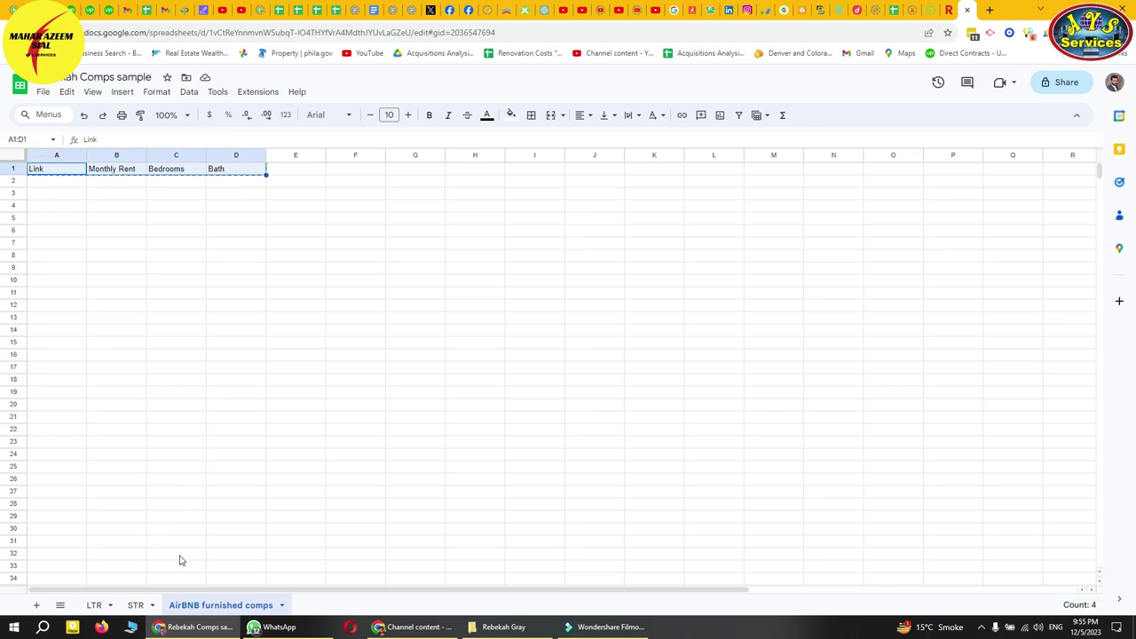
- Paste those headers into A1 of the Airbnb furnished tab
{"action": "left_click", "coordinate": [140, 9]}
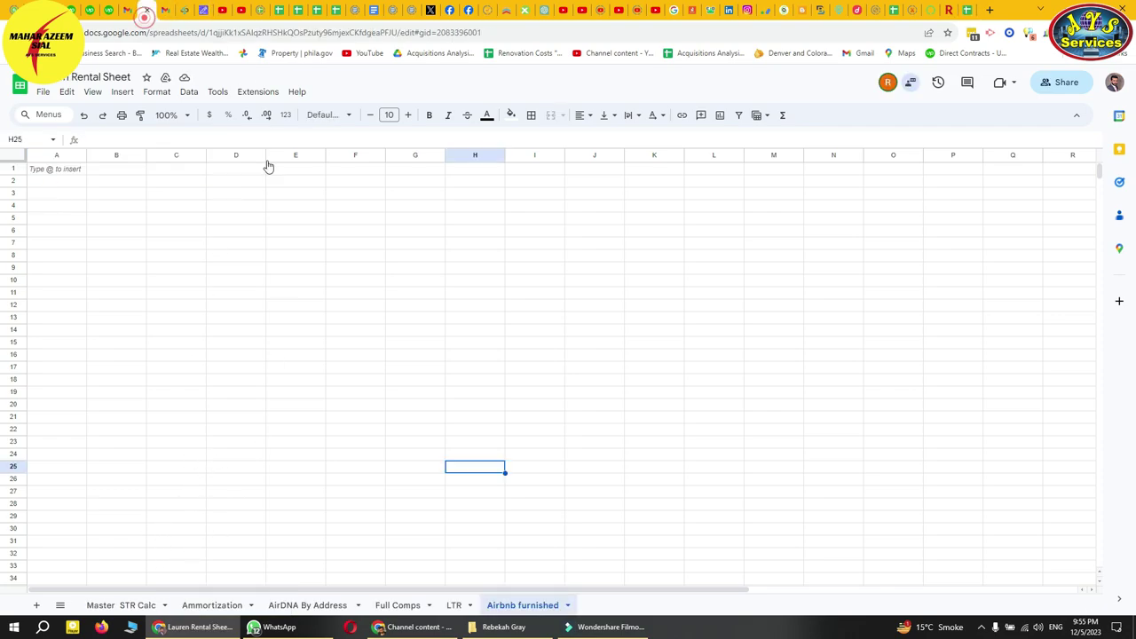
{"action": "left_click", "coordinate": [48, 168]}
{"action": "key", "text": "ctrl+v"}
{"action": "left_click", "coordinate": [192, 229]}
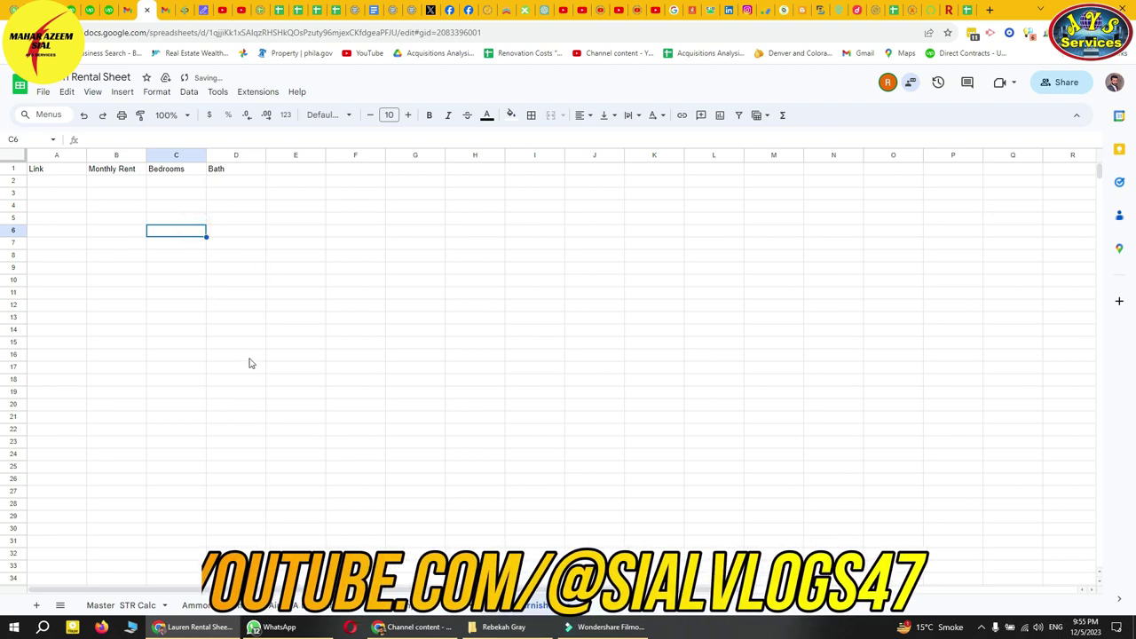
- Review the comps sample's STR sheet and LTR header row A1:G1, then bring up the Redfin listing
{"action": "left_click", "coordinate": [957, 13]}
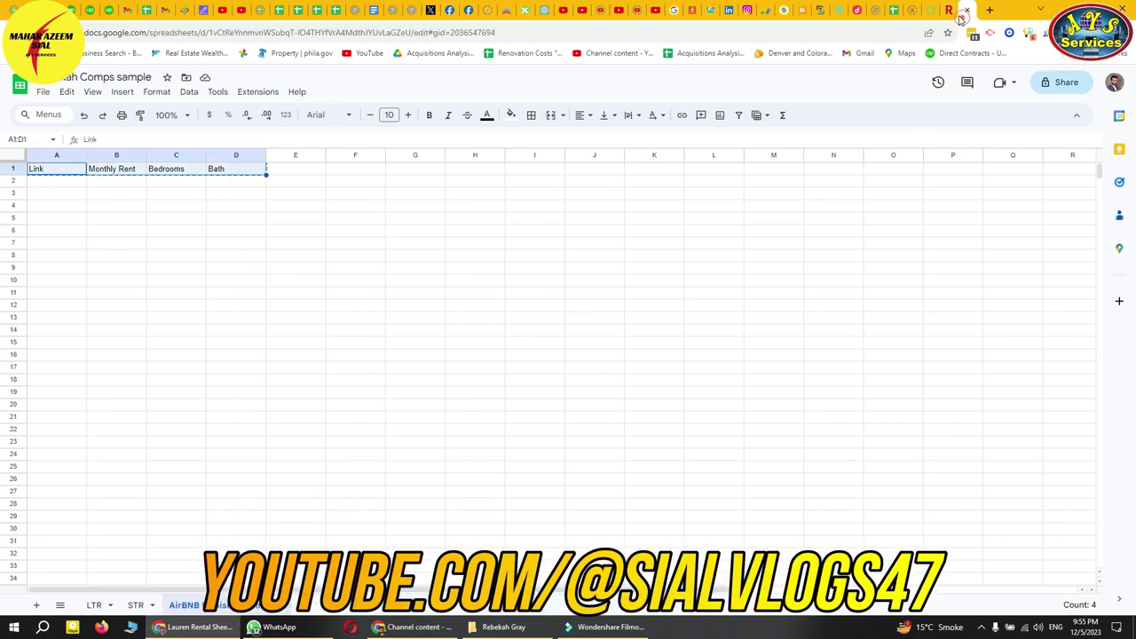
{"action": "left_click", "coordinate": [135, 605]}
{"action": "scroll", "coordinate": [532, 426], "scroll_direction": "down", "scroll_amount": 3}
{"action": "scroll", "coordinate": [517, 539], "scroll_direction": "up", "scroll_amount": 3}
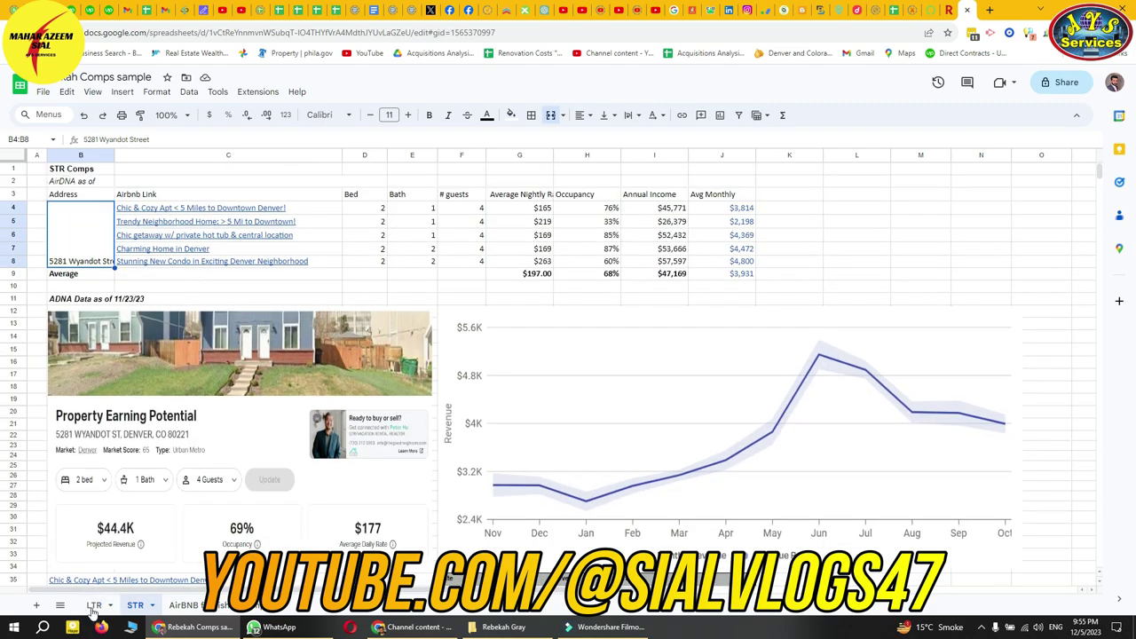
{"action": "left_click", "coordinate": [93, 605]}
{"action": "left_click", "coordinate": [191, 285]}
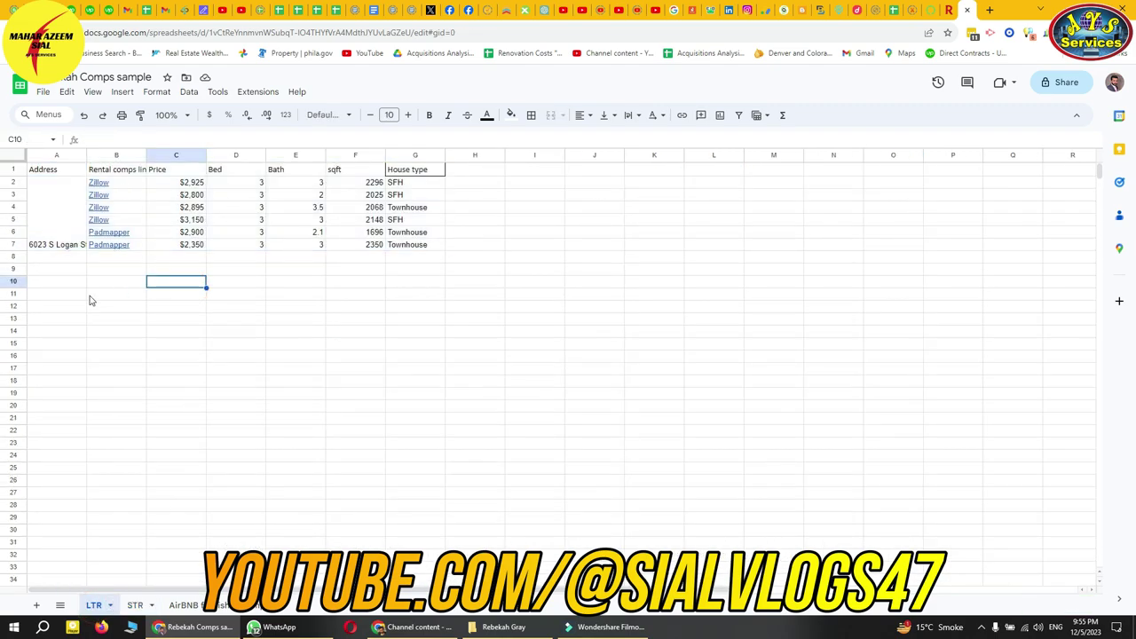
{"action": "left_click_drag", "start_coordinate": [52, 174], "coordinate": [439, 172]}
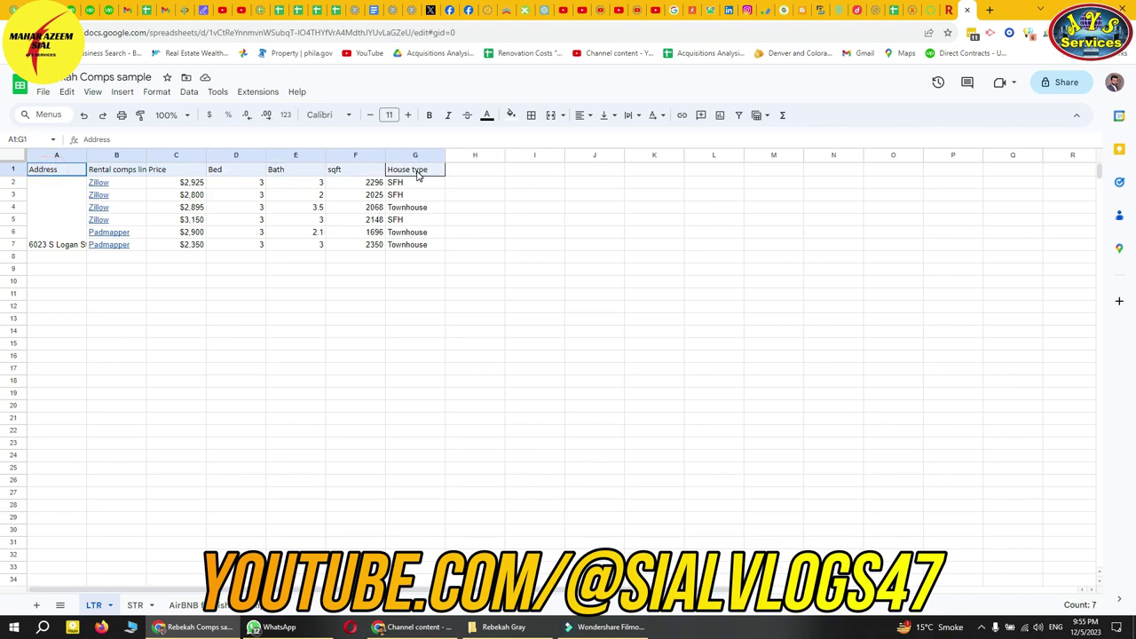
{"action": "left_click", "coordinate": [411, 334]}
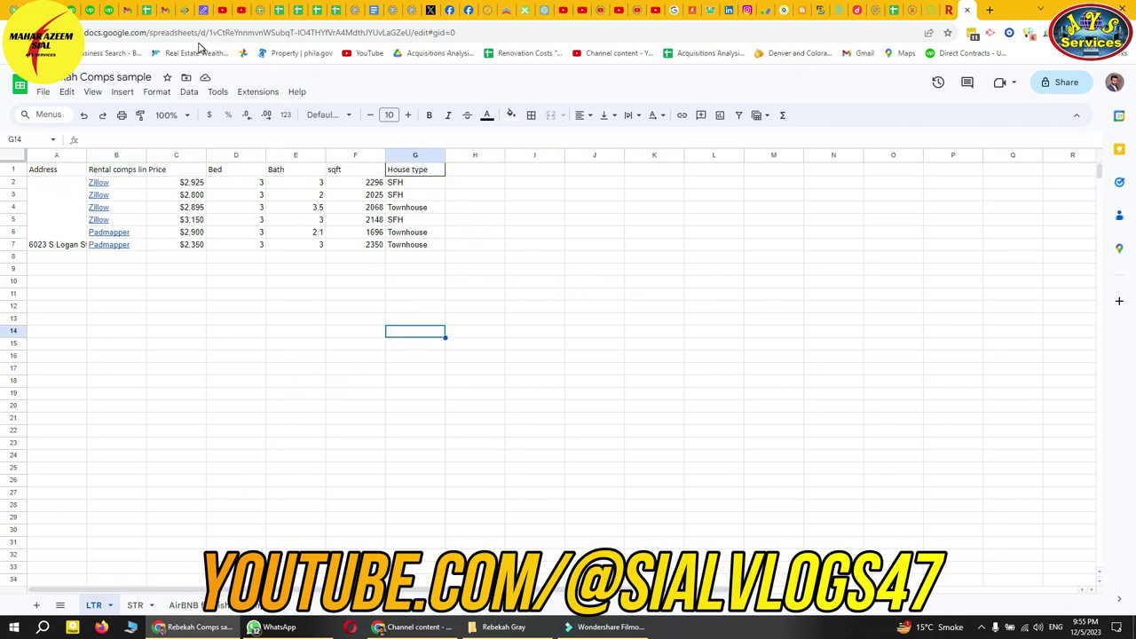
{"action": "left_click", "coordinate": [138, 9]}
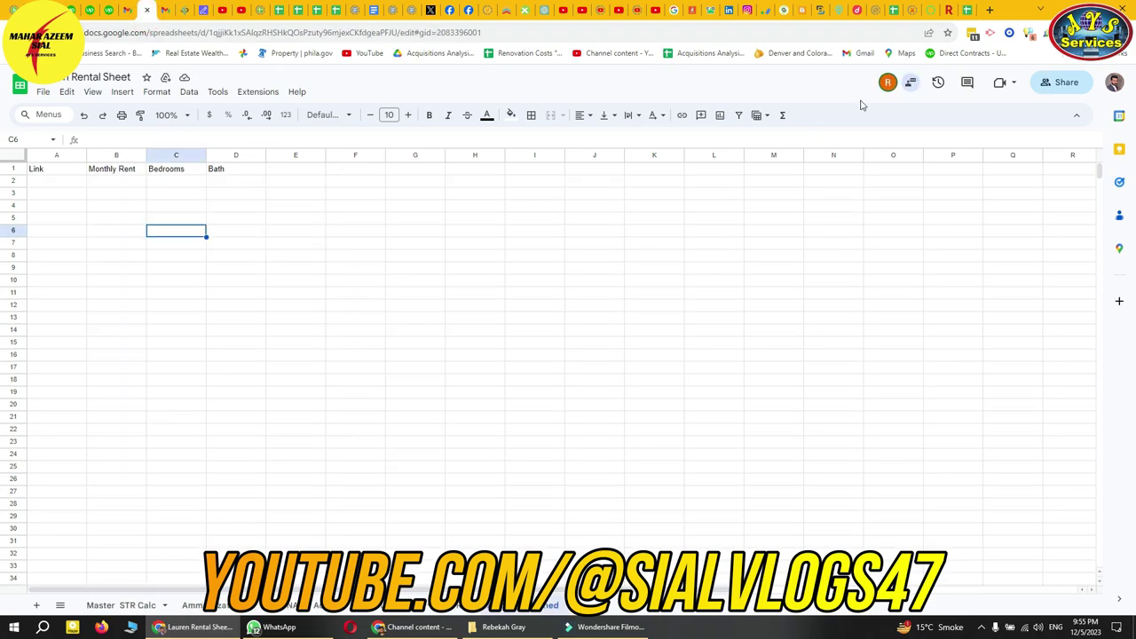
{"action": "left_click", "coordinate": [941, 10]}
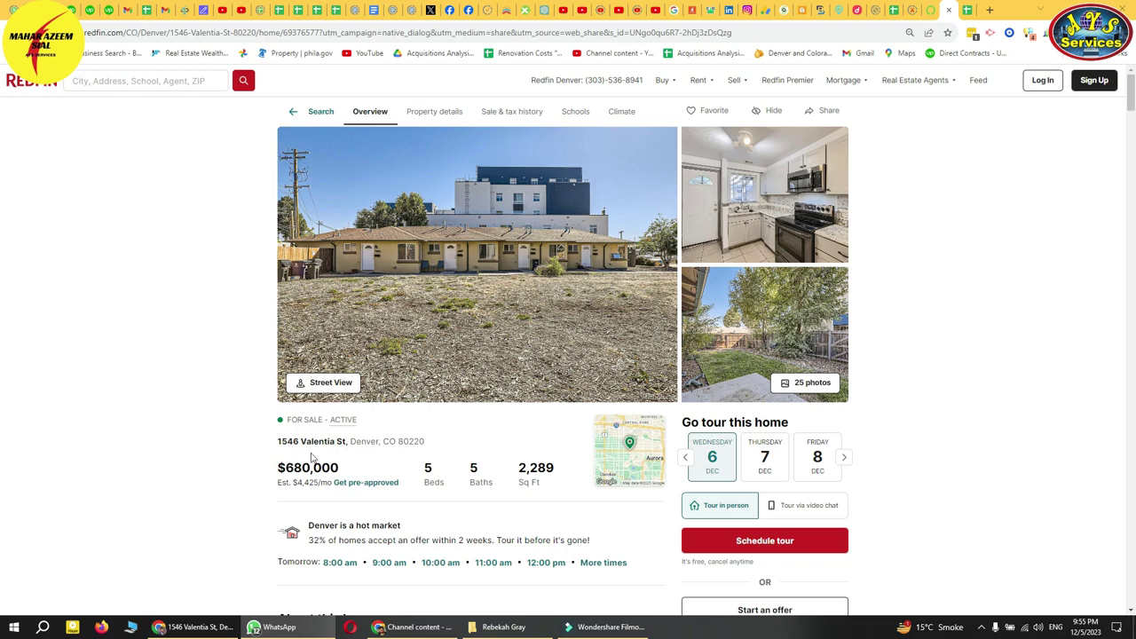
- Search the Redfin listing's address on Google, open its Zillow page, and return to the comps sample
{"action": "mouse_move", "coordinate": [274, 446]}
{"action": "left_mouse_down"}
{"action": "mouse_move", "coordinate": [426, 453]}
{"action": "mouse_move", "coordinate": [282, 442]}
{"action": "left_mouse_up"}
{"action": "left_click", "coordinate": [426, 454]}
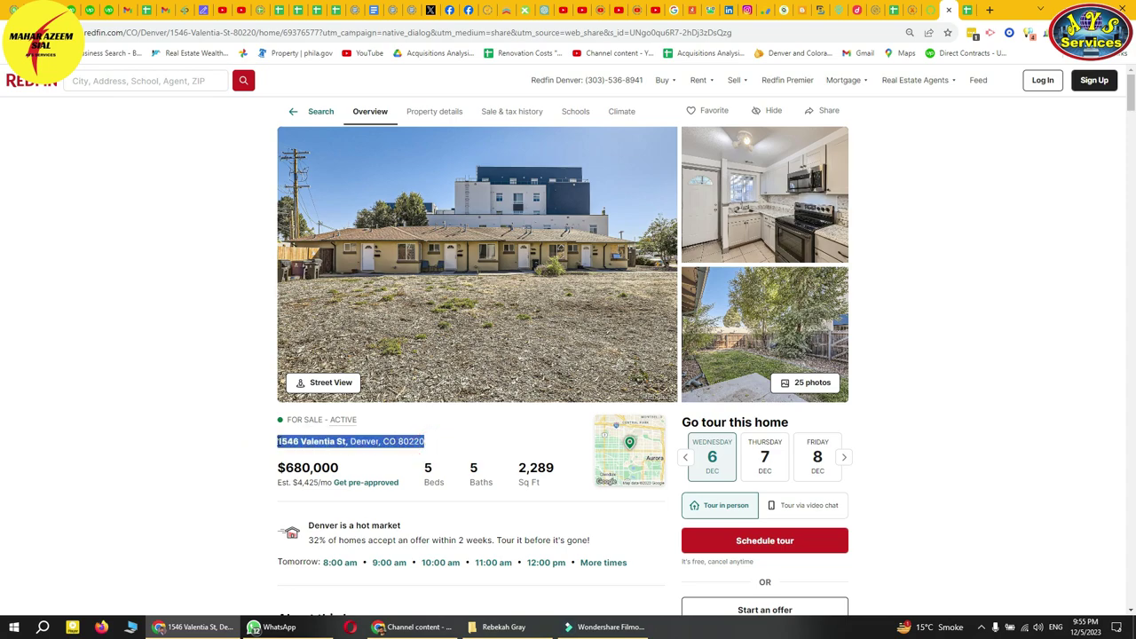
{"action": "left_click", "coordinate": [990, 11]}
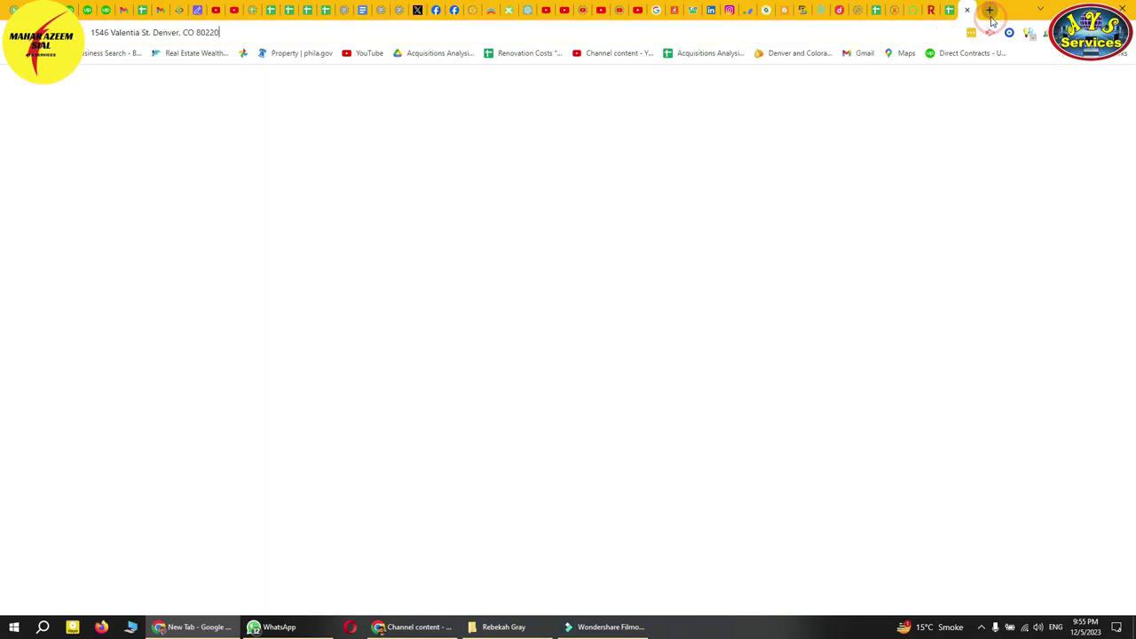
{"action": "key", "text": "ctrl+v"}
{"action": "key", "text": "Return"}
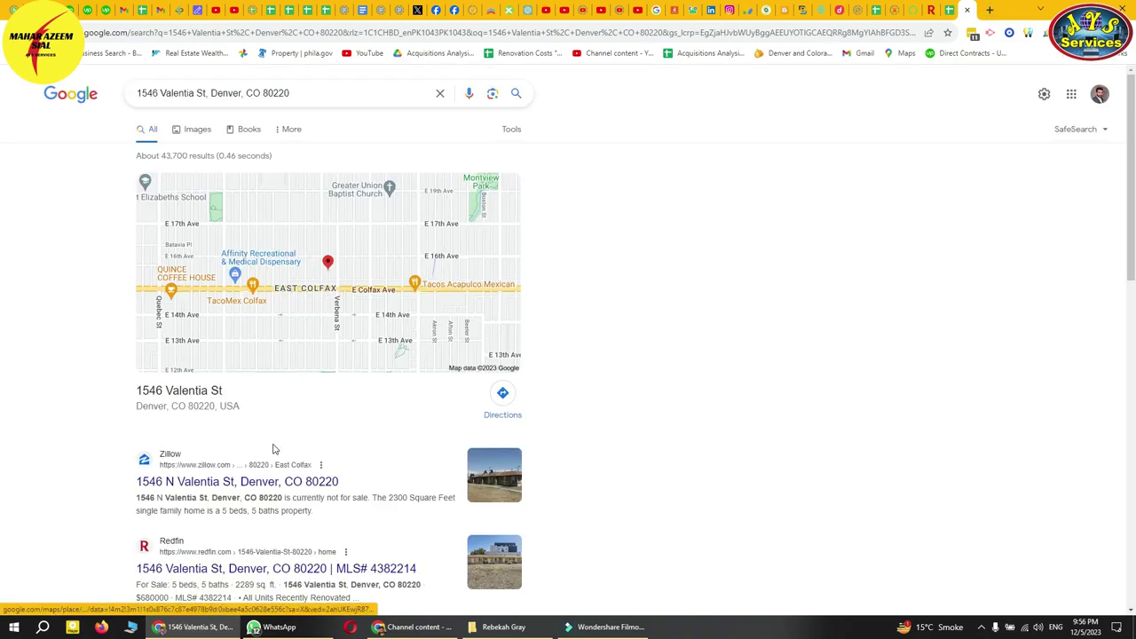
{"action": "left_click", "coordinate": [229, 483]}
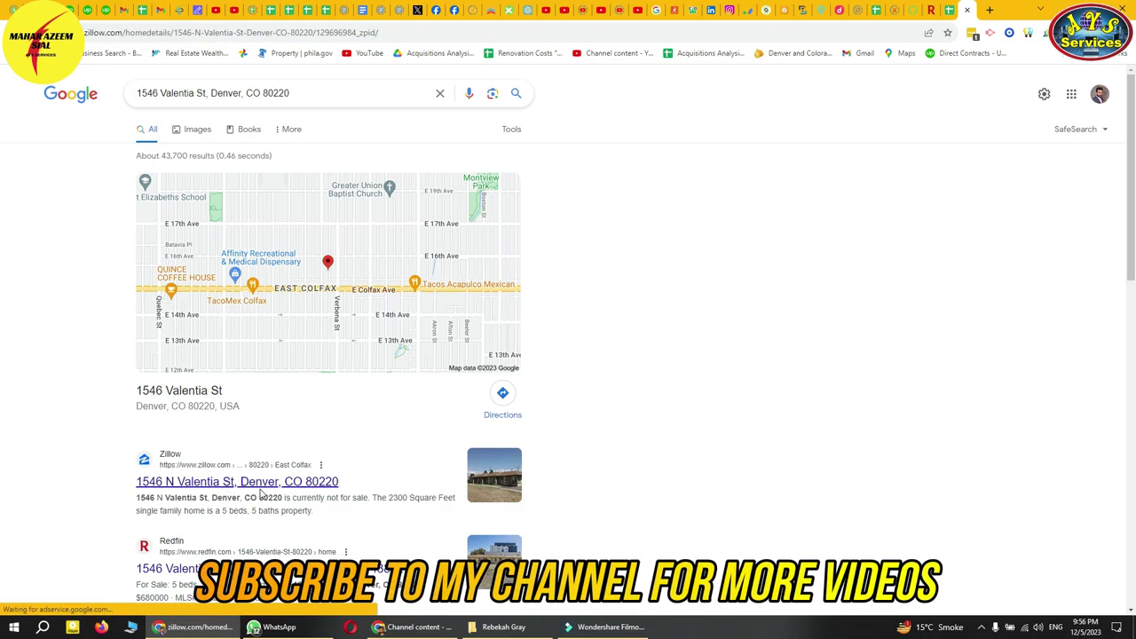
{"action": "left_click", "coordinate": [951, 13]}
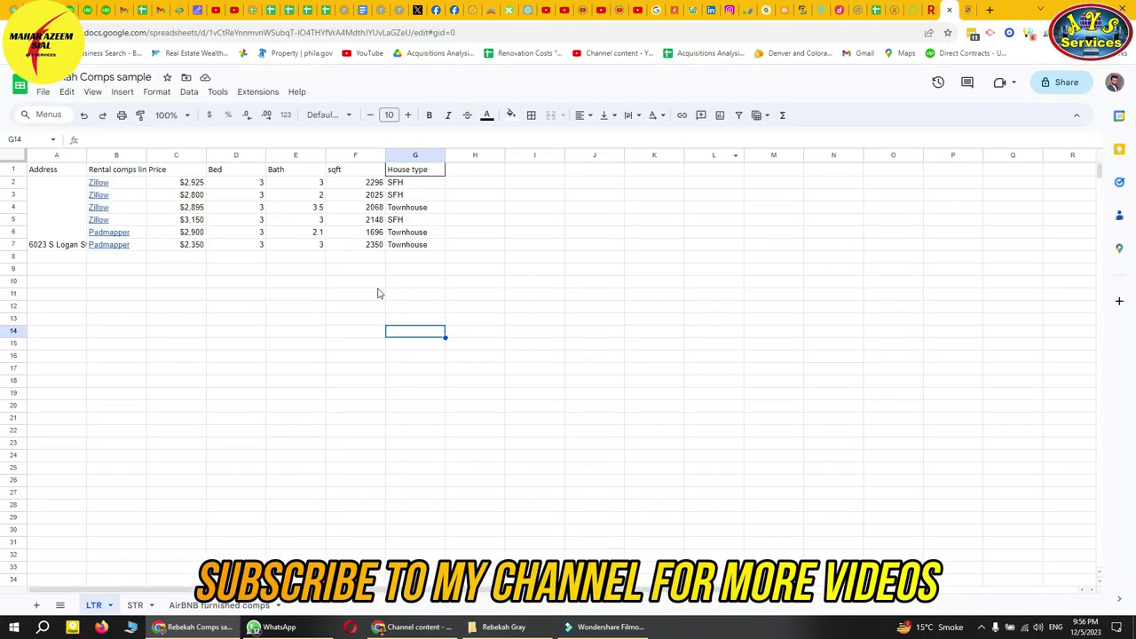
- Bookmark the comps sample spreadsheet
{"action": "left_click", "coordinate": [971, 9]}
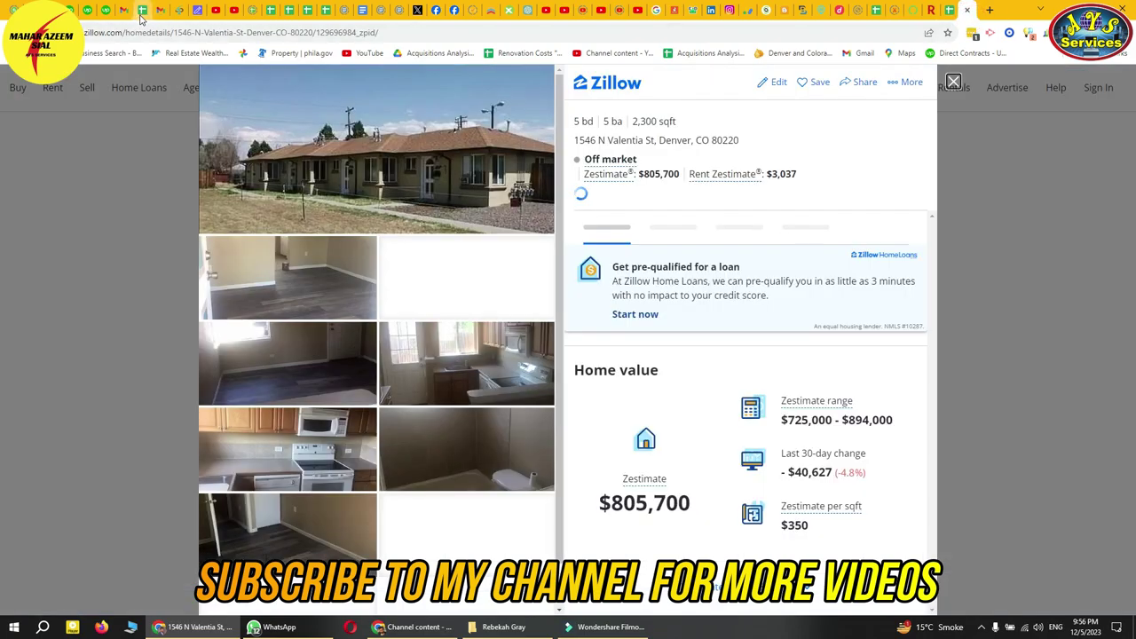
{"action": "left_click", "coordinate": [142, 10]}
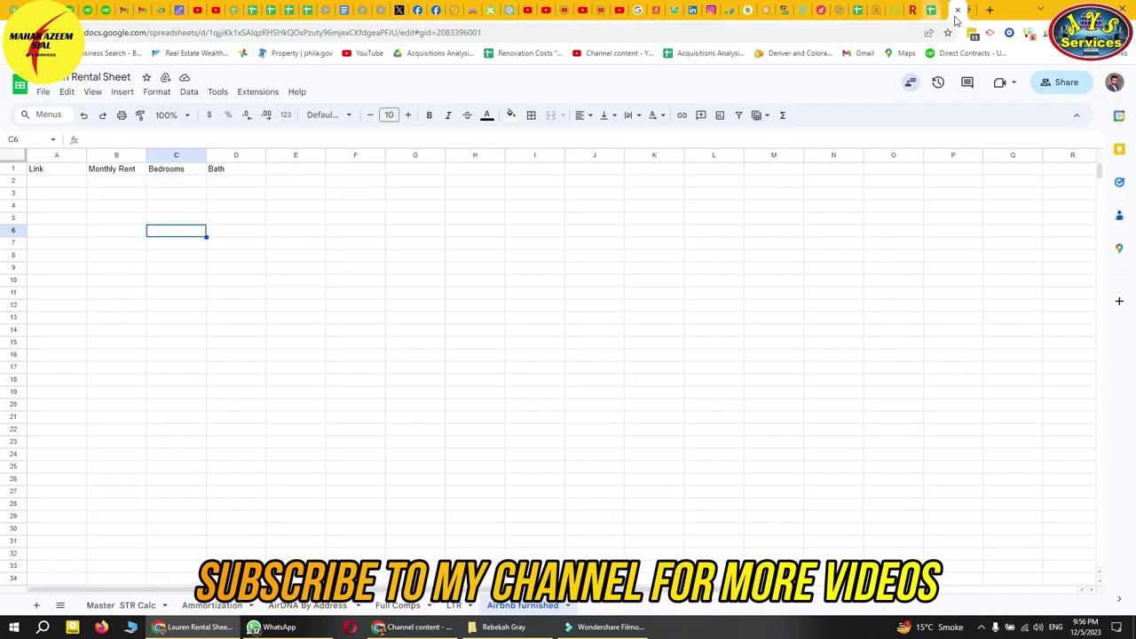
{"action": "left_click", "coordinate": [943, 11]}
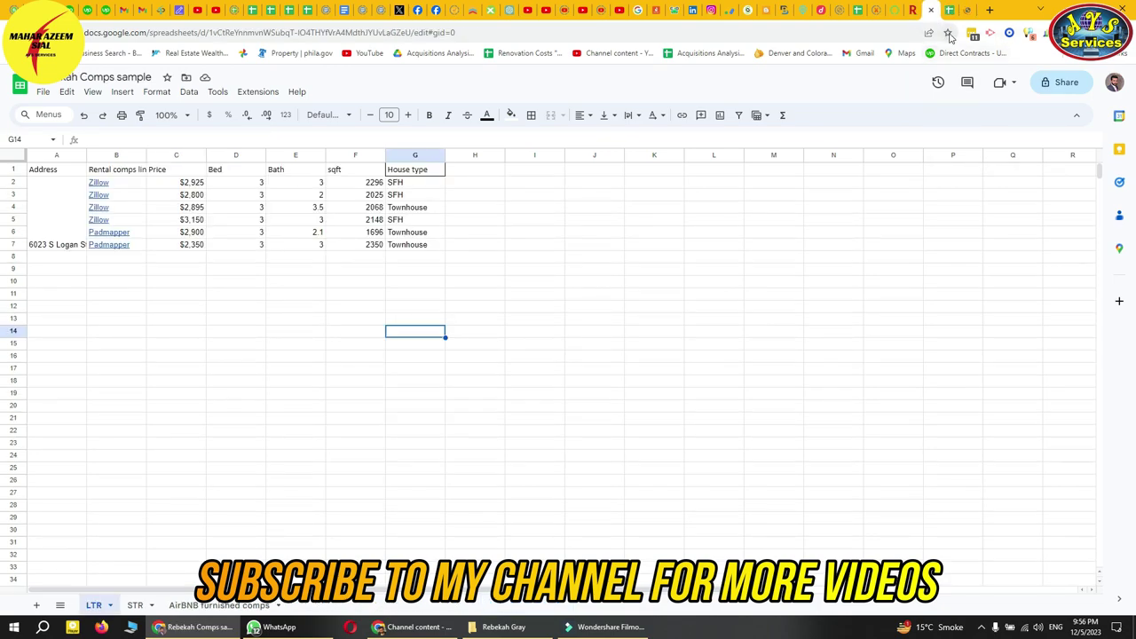
{"action": "left_click", "coordinate": [948, 32]}
{"action": "left_click", "coordinate": [870, 144]}
{"action": "left_click", "coordinate": [932, 11]}
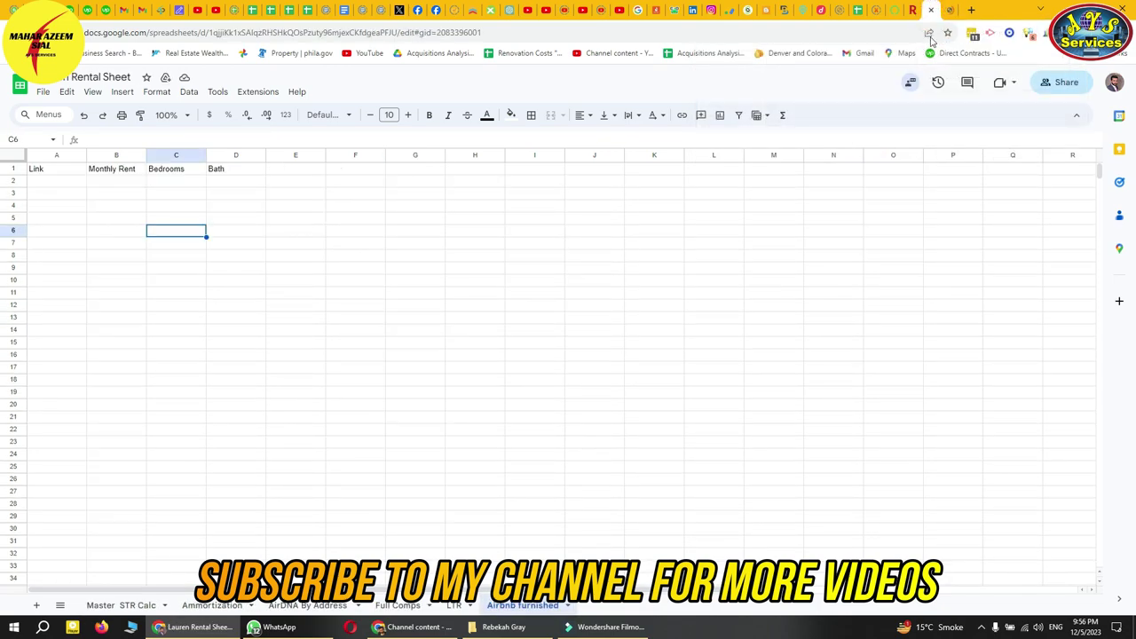
{"action": "left_click", "coordinate": [950, 11]}
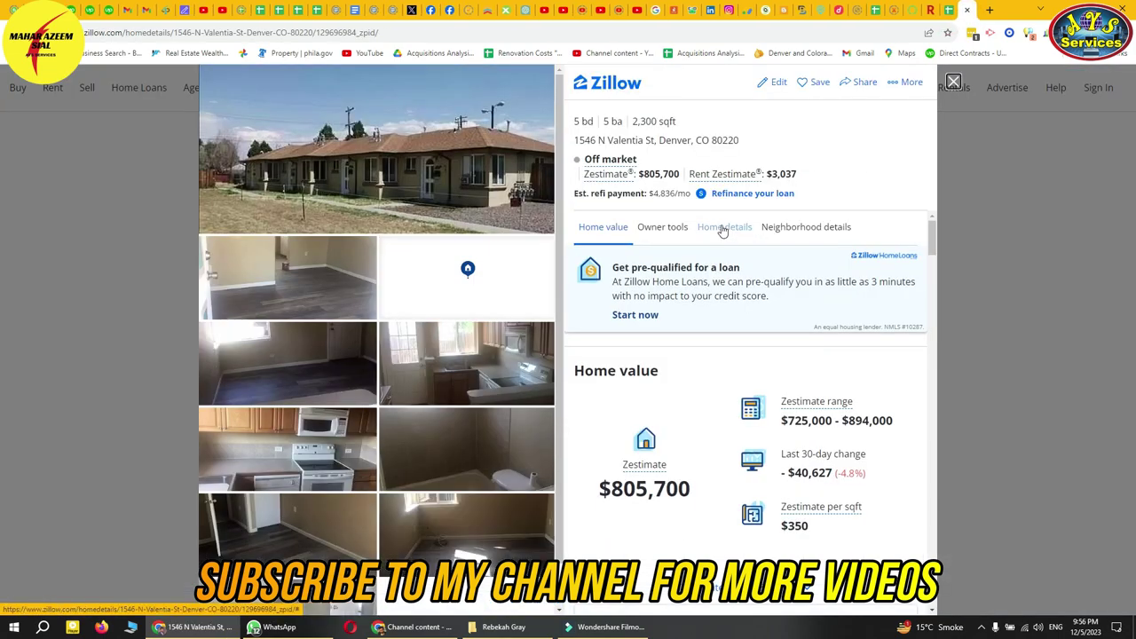
{"action": "left_click", "coordinate": [953, 13]}
{"action": "left_click", "coordinate": [930, 12]}
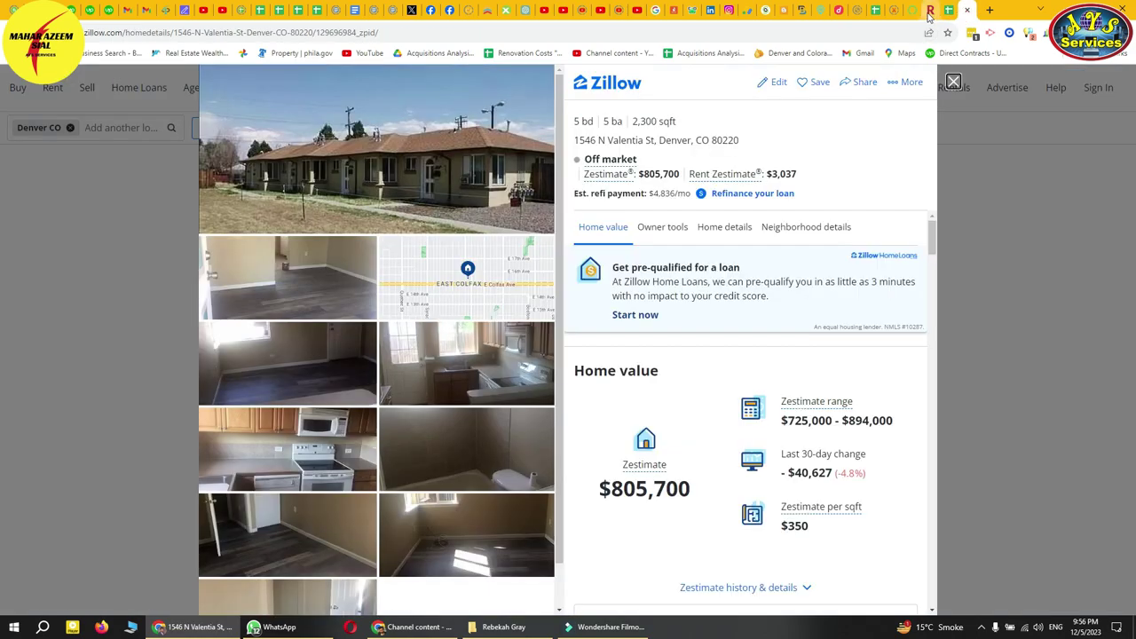
{"action": "left_click", "coordinate": [929, 11]}
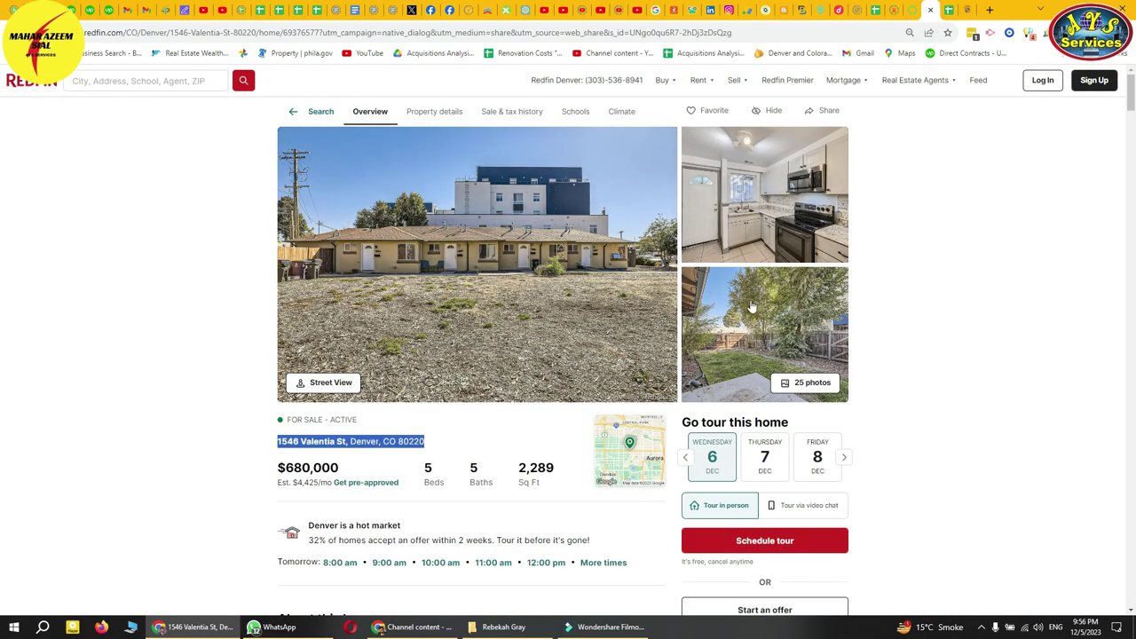
{"action": "left_click", "coordinate": [970, 11]}
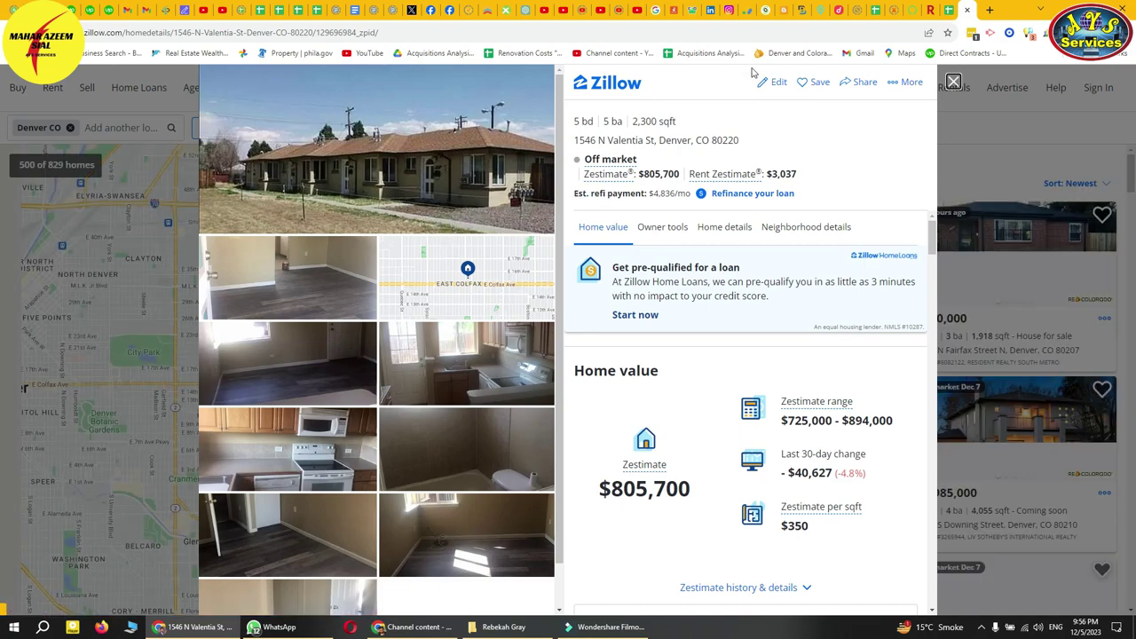
{"action": "left_click", "coordinate": [948, 11]}
{"action": "left_click", "coordinate": [931, 10]}
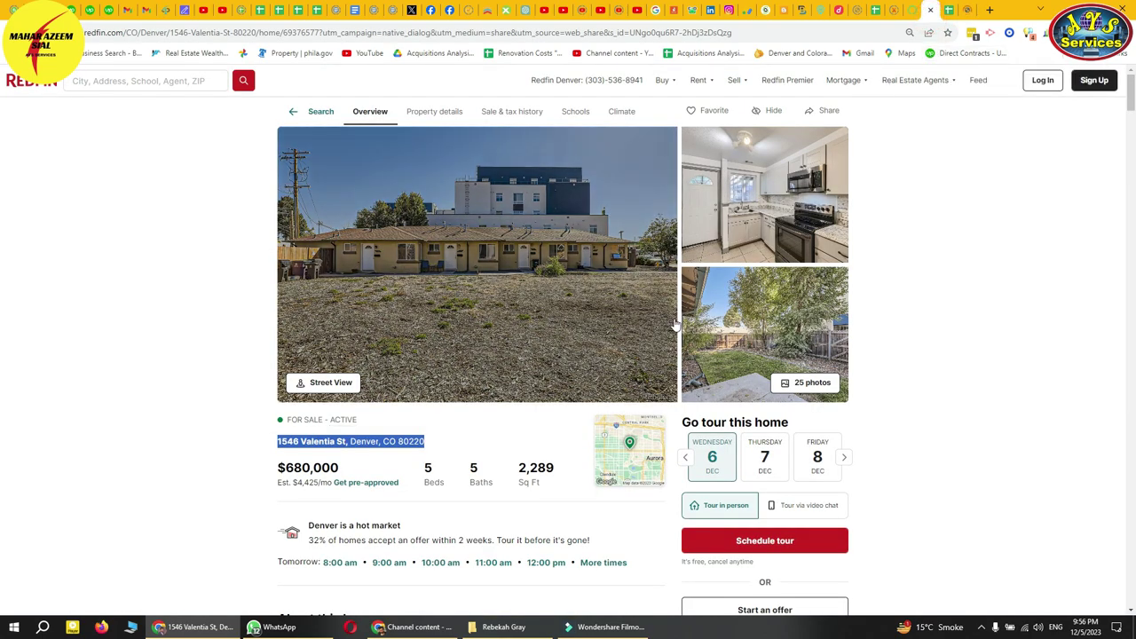
{"action": "left_click", "coordinate": [967, 11]}
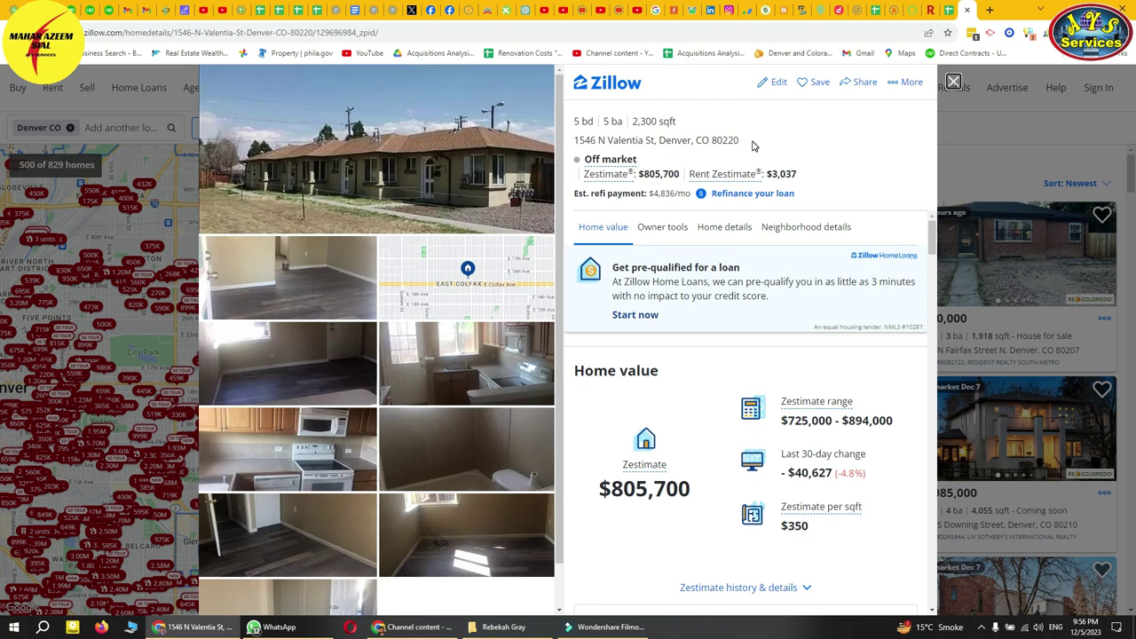
{"action": "right_click", "coordinate": [963, 16]}
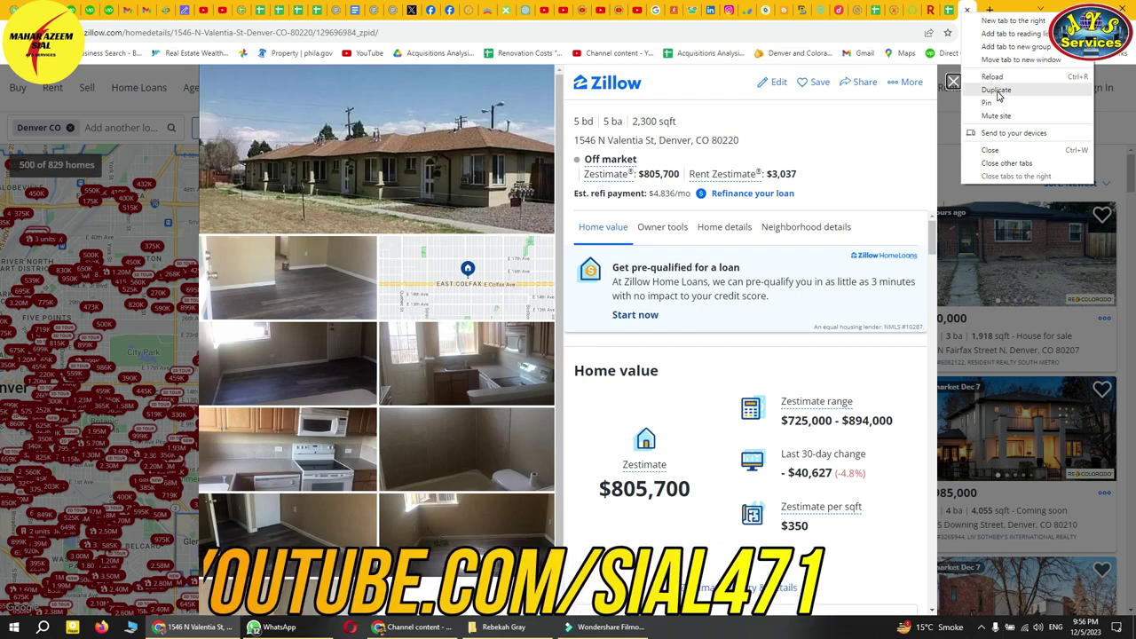
- Duplicate the Zillow page, scroll the property details to the comparables map, and return to the Denver search
{"action": "left_click", "coordinate": [997, 89]}
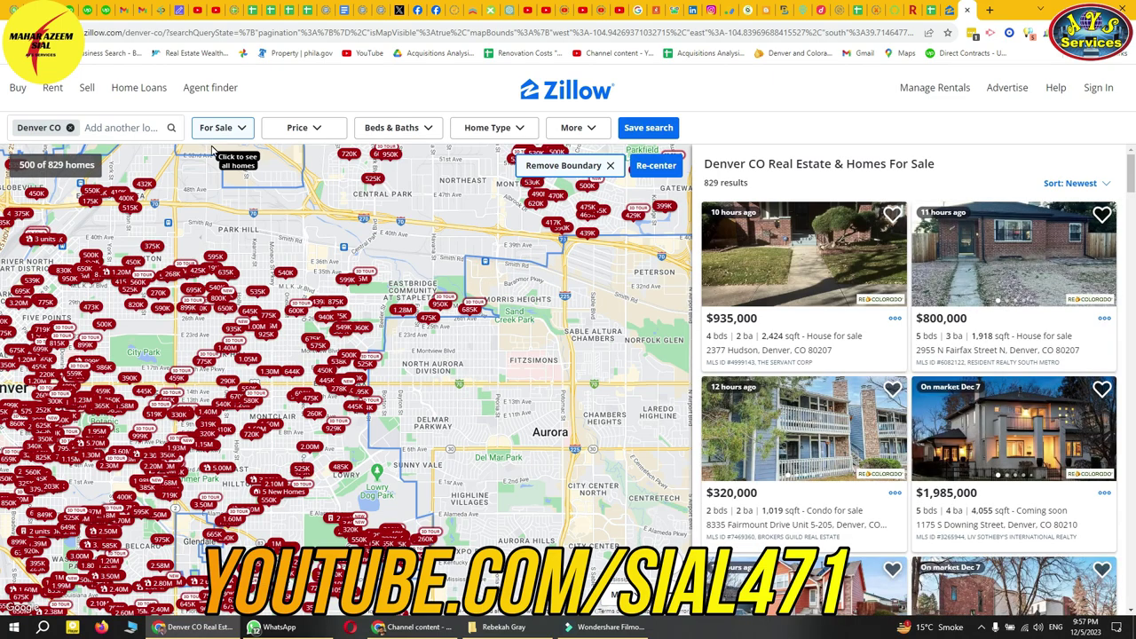
{"action": "left_click", "coordinate": [950, 10]}
{"action": "scroll", "coordinate": [807, 359], "scroll_direction": "down", "scroll_amount": 6}
{"action": "scroll", "coordinate": [815, 400], "scroll_direction": "down", "scroll_amount": 6}
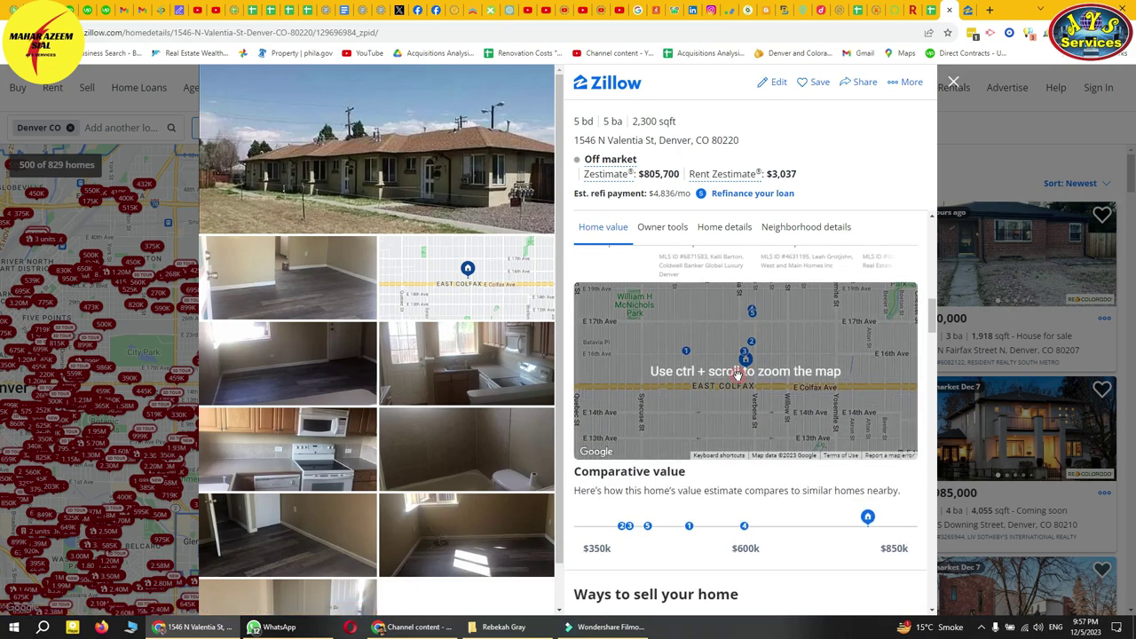
{"action": "scroll", "coordinate": [738, 375], "scroll_direction": "down", "scroll_amount": 2, "text": "ctrl"}
{"action": "scroll", "coordinate": [738, 375], "scroll_direction": "down", "scroll_amount": 1, "text": "ctrl"}
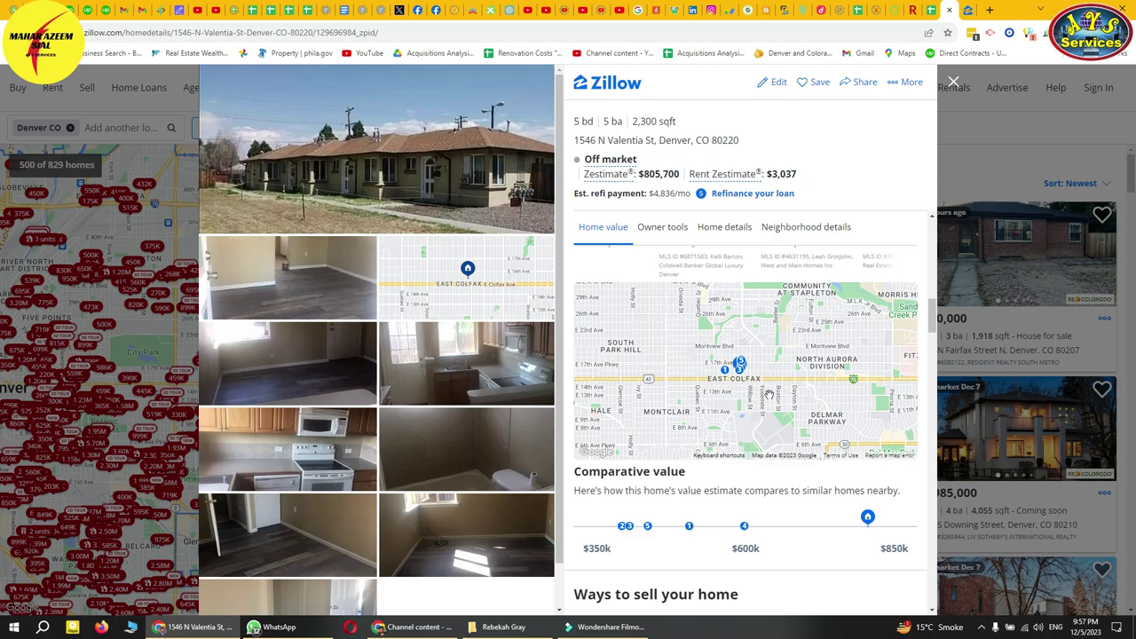
{"action": "scroll", "coordinate": [765, 391], "scroll_direction": "down", "scroll_amount": 1, "text": "ctrl"}
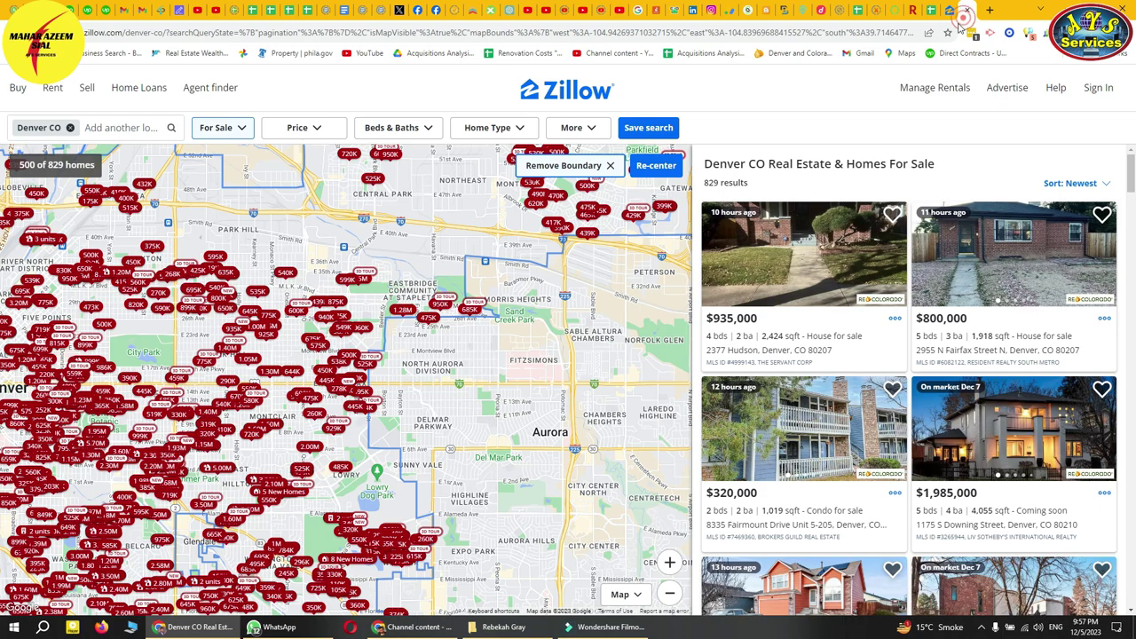
{"action": "left_click", "coordinate": [964, 14]}
- Pan and zoom the Denver search map toward East Colfax, then zoom the property's comparables map
{"action": "left_click_drag", "start_coordinate": [412, 430], "coordinate": [511, 448]}
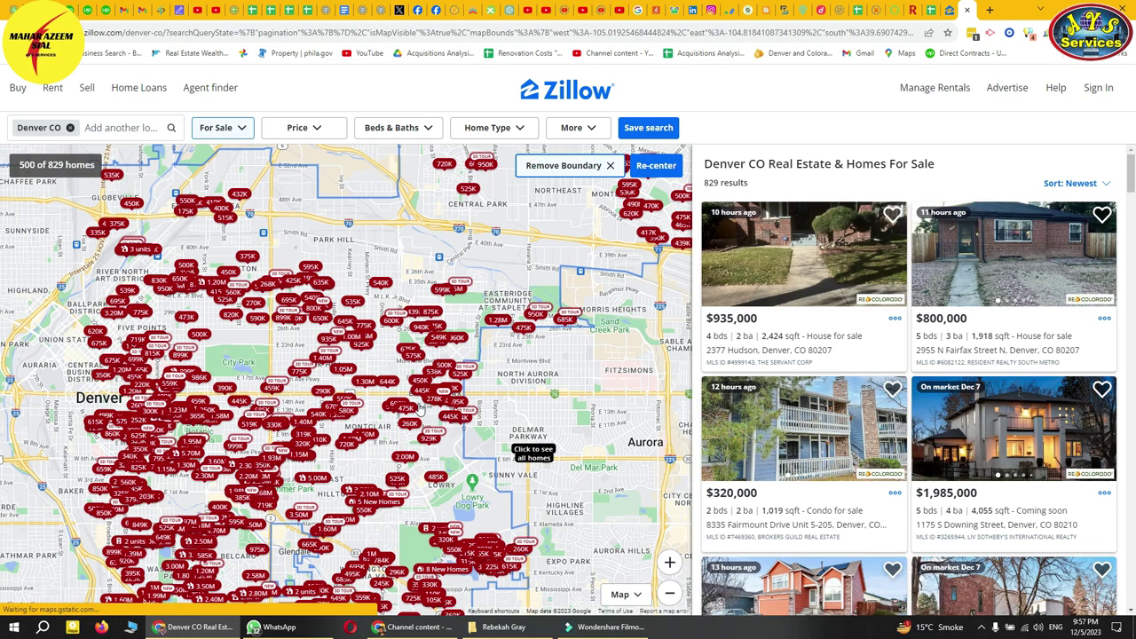
{"action": "scroll", "coordinate": [412, 399], "scroll_direction": "up", "scroll_amount": 1}
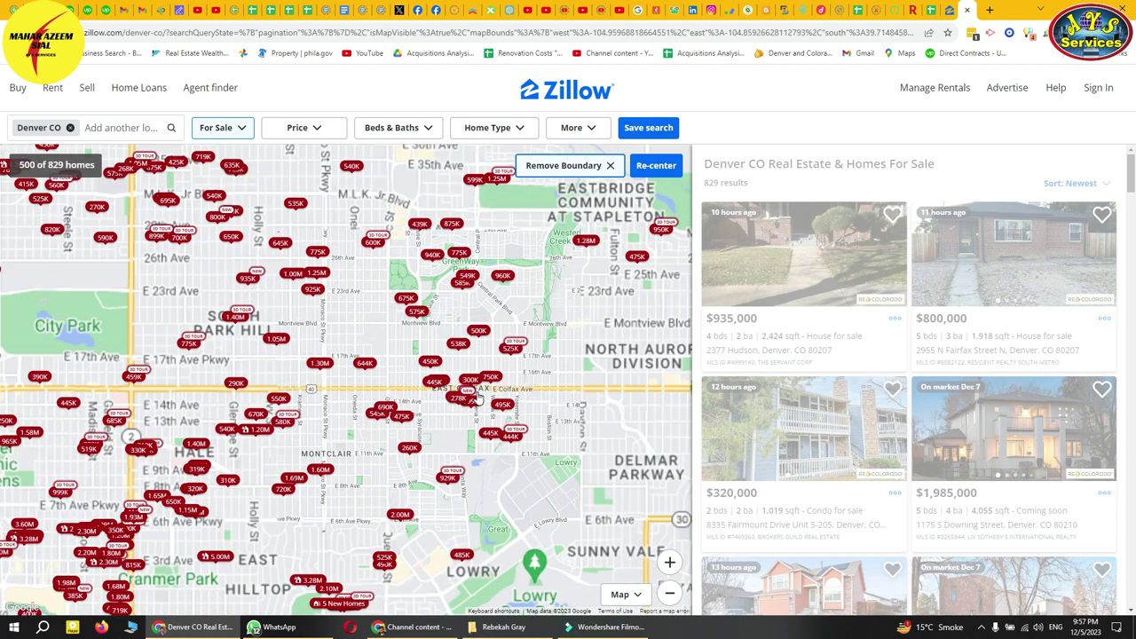
{"action": "scroll", "coordinate": [429, 388], "scroll_direction": "up", "scroll_amount": 1}
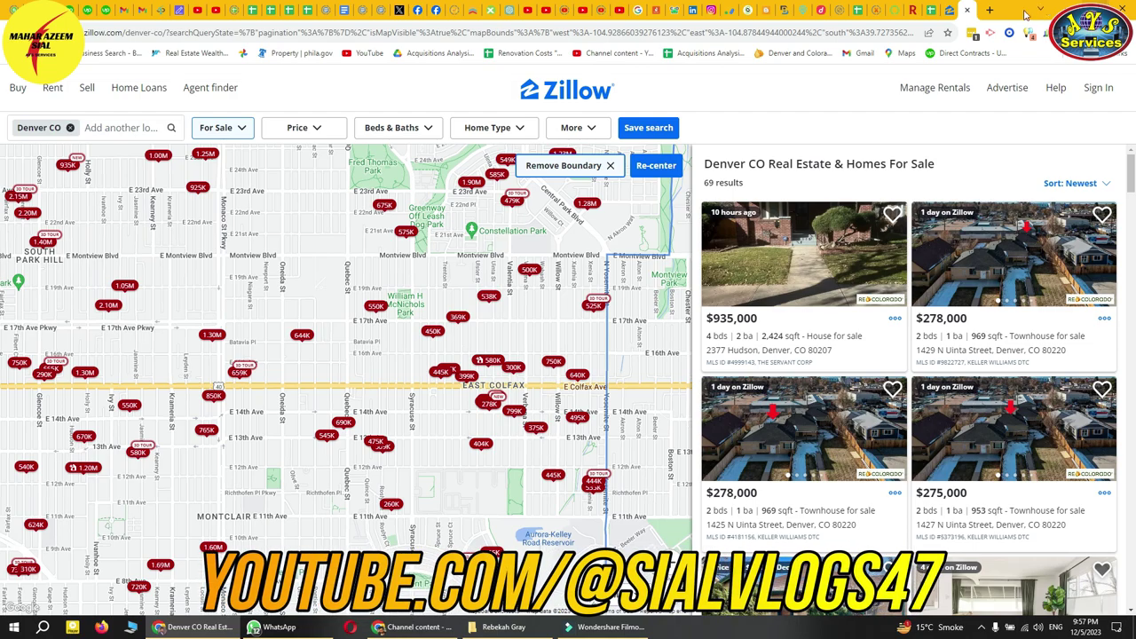
{"action": "left_click", "coordinate": [949, 12]}
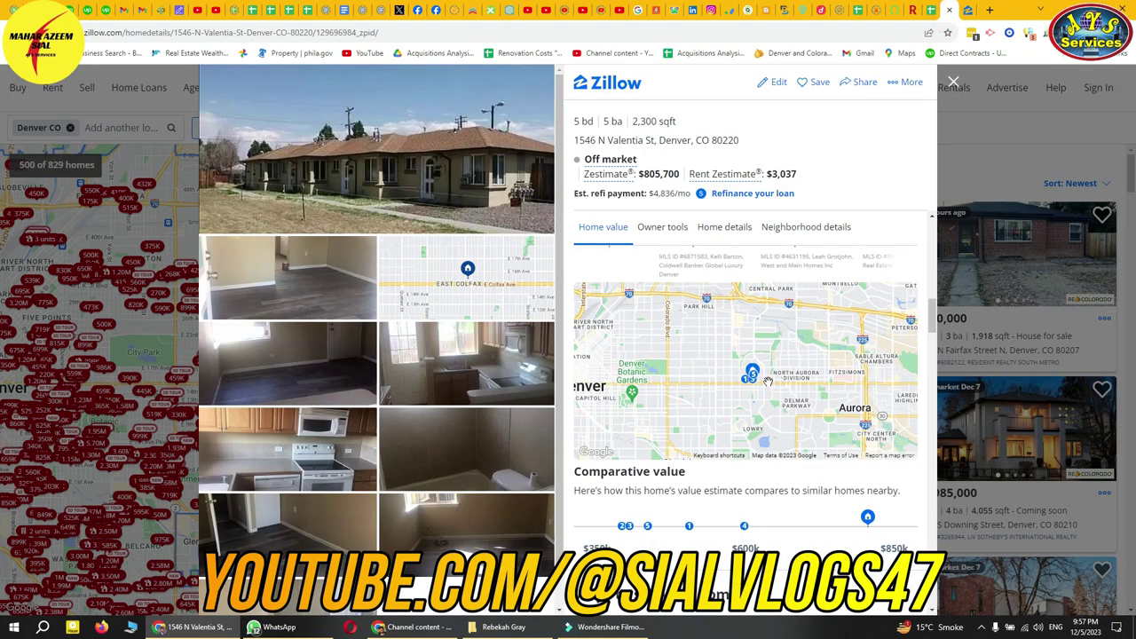
{"action": "scroll", "coordinate": [768, 382], "scroll_direction": "up", "scroll_amount": 5}
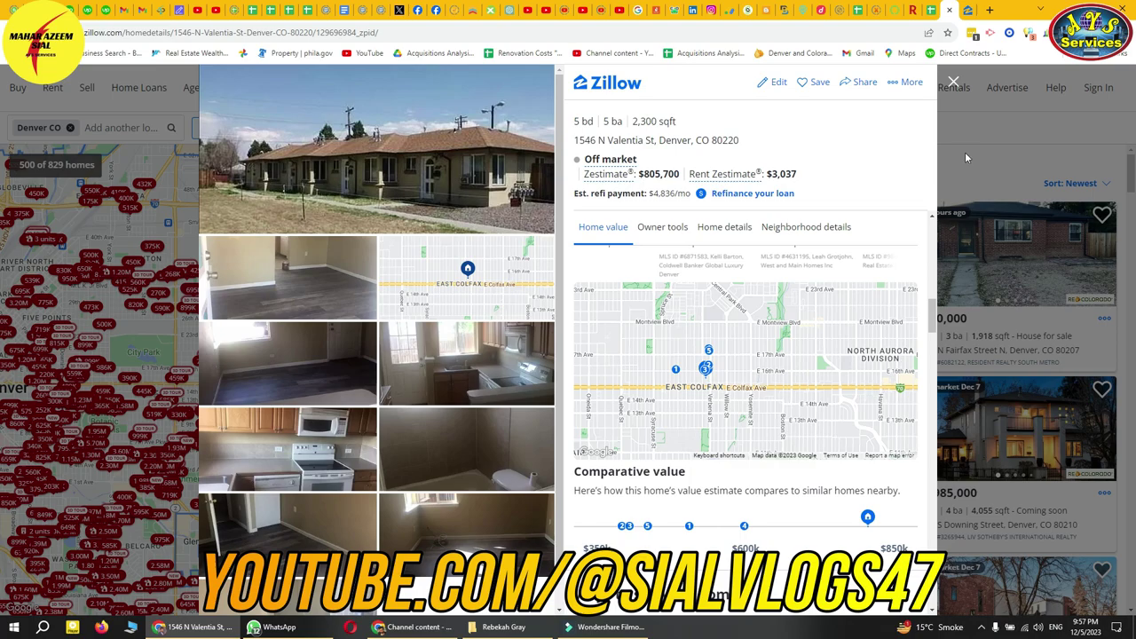
- Shift the search map east past Valentia St until 55 nearby homes are listed
{"action": "left_click", "coordinate": [970, 10]}
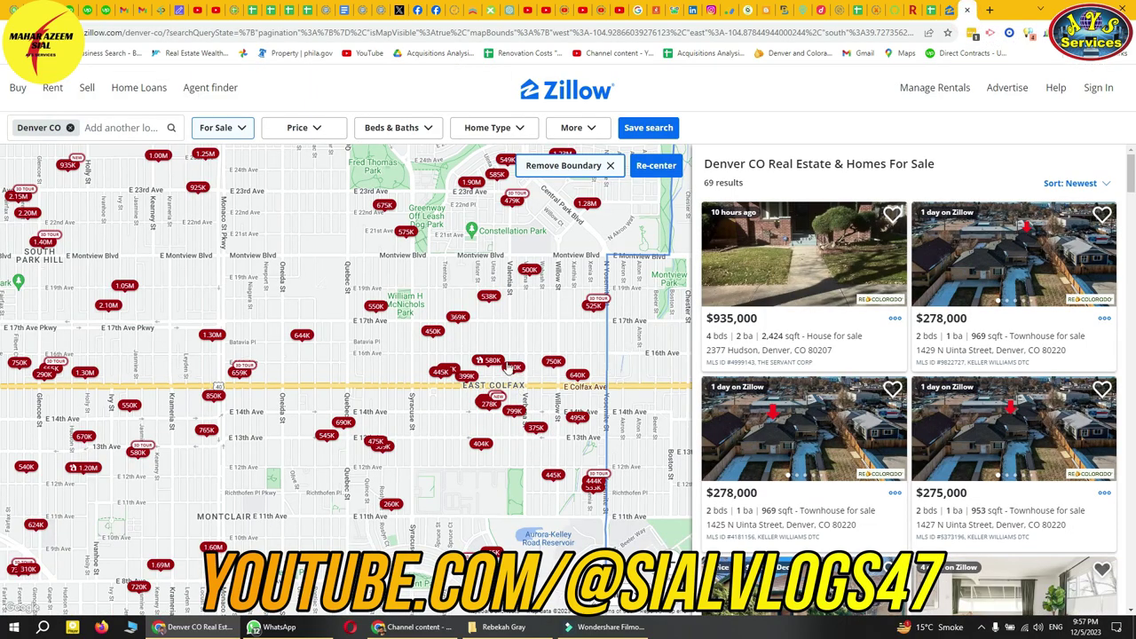
{"action": "left_click_drag", "start_coordinate": [340, 363], "coordinate": [381, 357]}
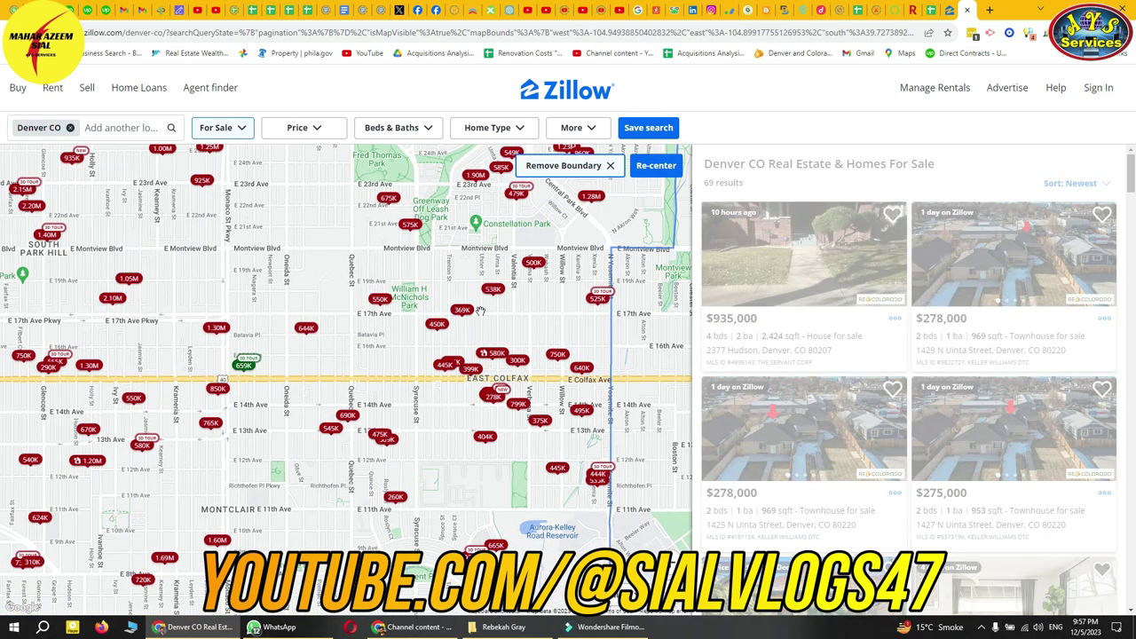
{"action": "left_click_drag", "start_coordinate": [527, 343], "coordinate": [391, 358]}
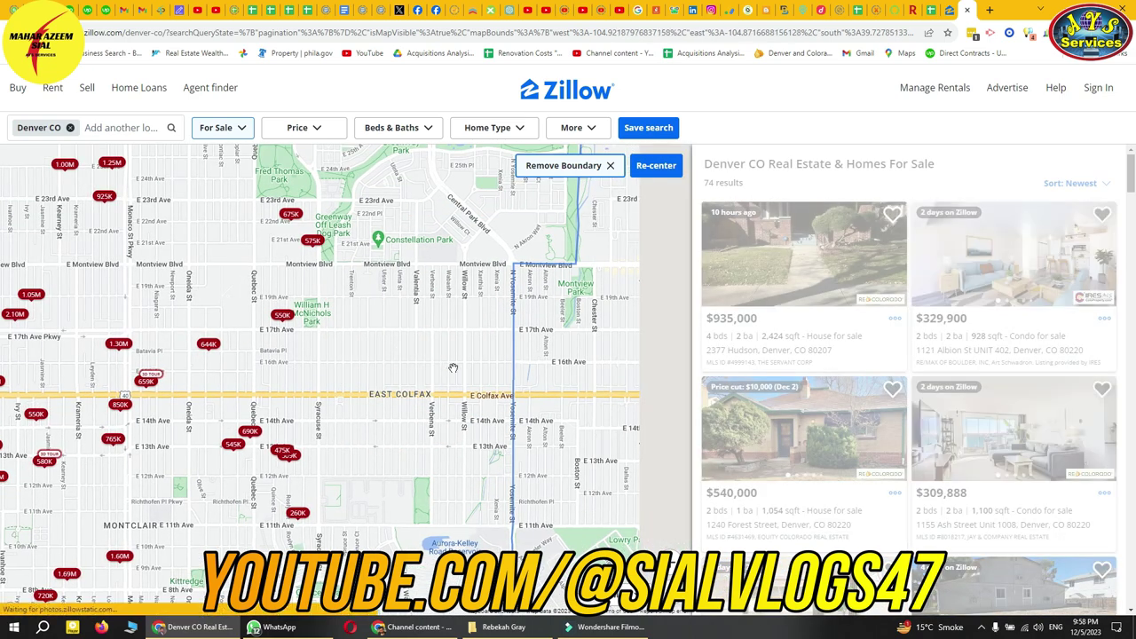
{"action": "left_click_drag", "start_coordinate": [524, 377], "coordinate": [403, 384]}
{"action": "left_click_drag", "start_coordinate": [310, 384], "coordinate": [344, 397]}
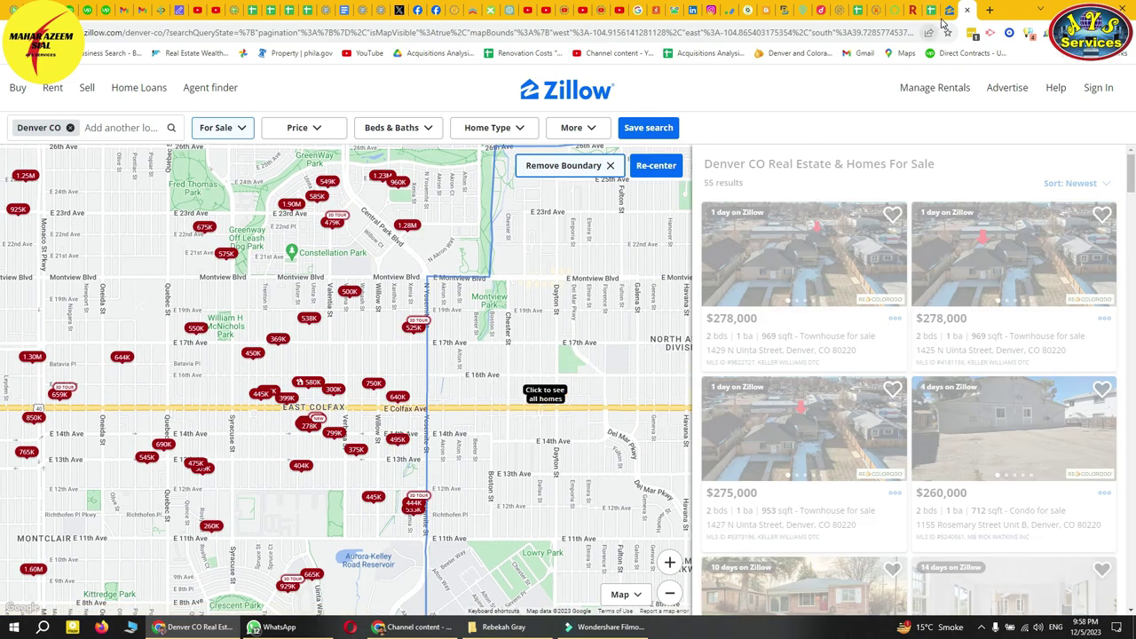
{"action": "key", "text": "alt+Left"}
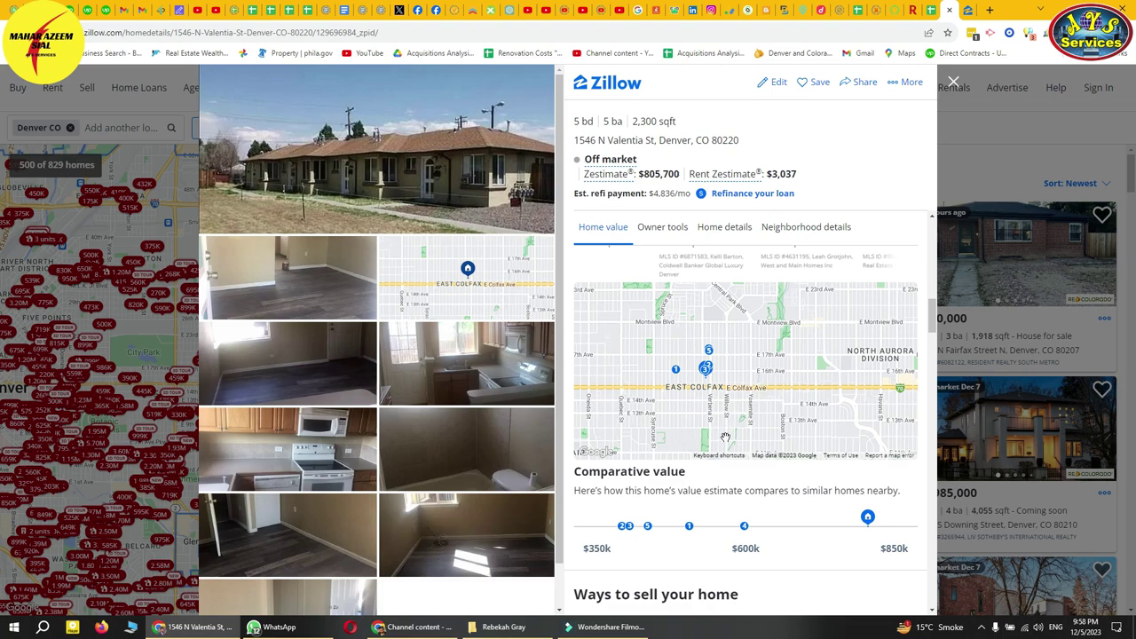
- Pan the Denver search map west along Colfax Ave
{"action": "left_click", "coordinate": [954, 82]}
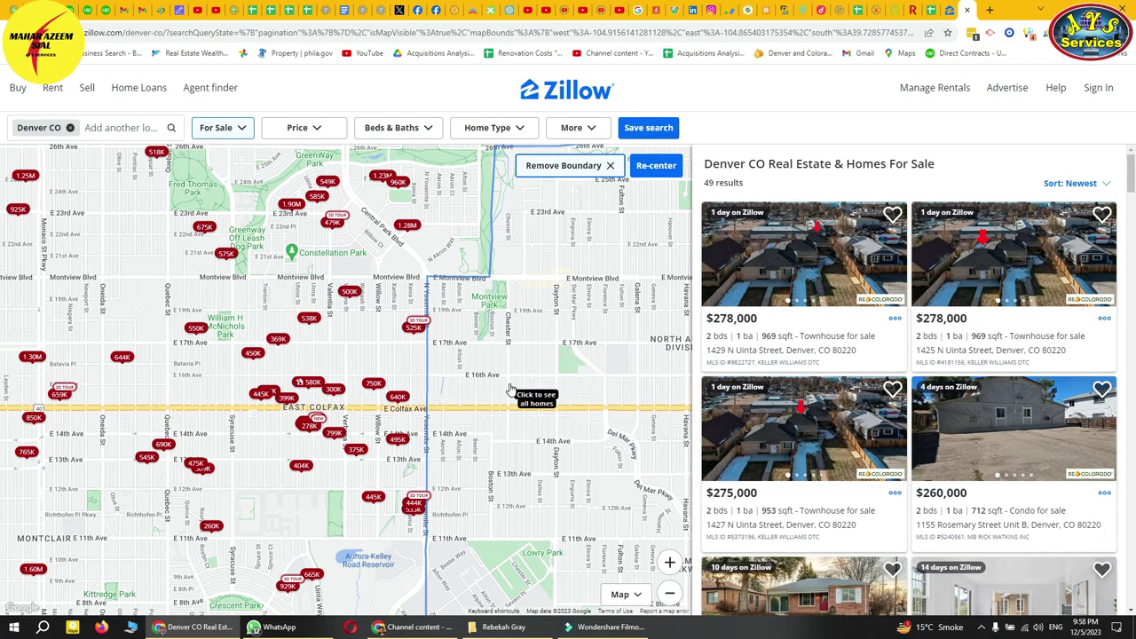
{"action": "left_click_drag", "start_coordinate": [460, 384], "coordinate": [517, 383]}
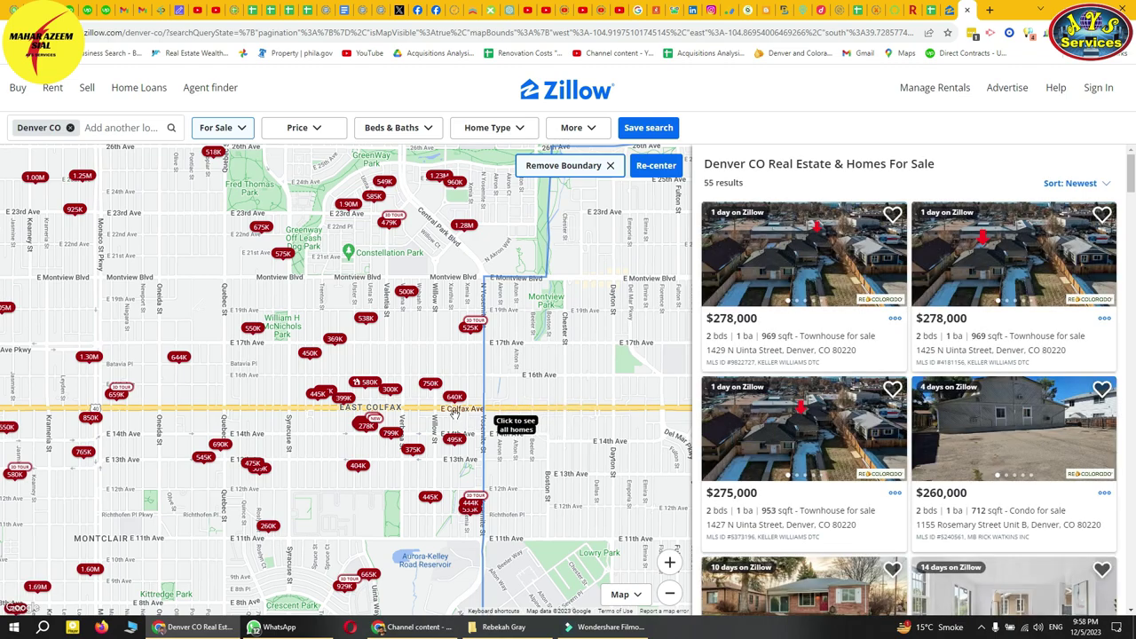
{"action": "scroll", "coordinate": [433, 400], "scroll_direction": "up", "scroll_amount": 2}
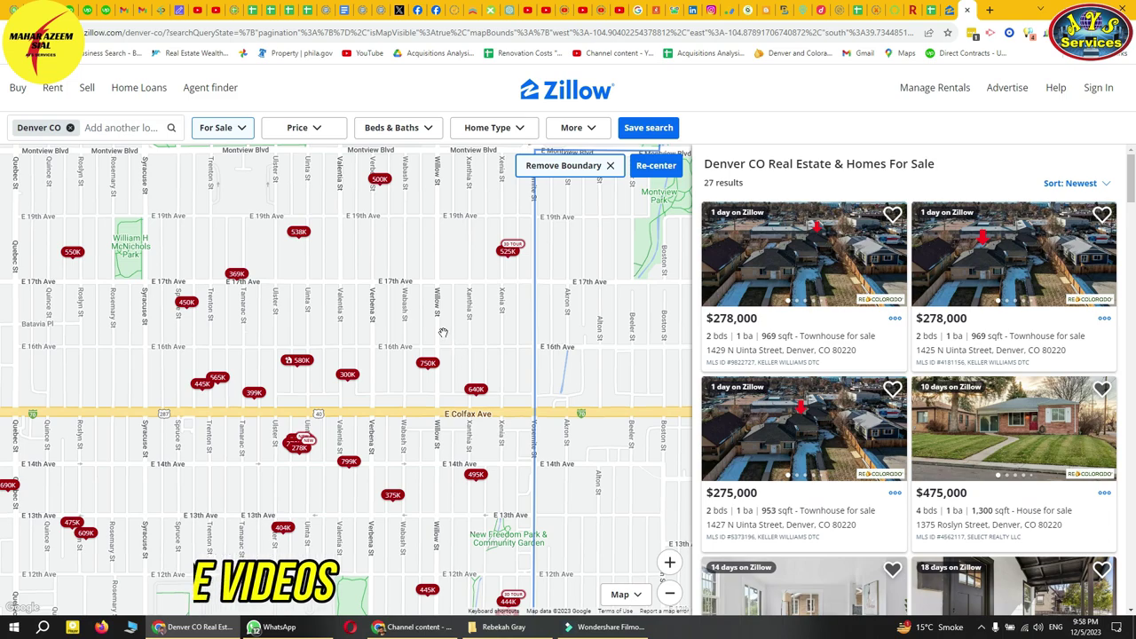
{"action": "left_click_drag", "start_coordinate": [315, 358], "coordinate": [510, 356]}
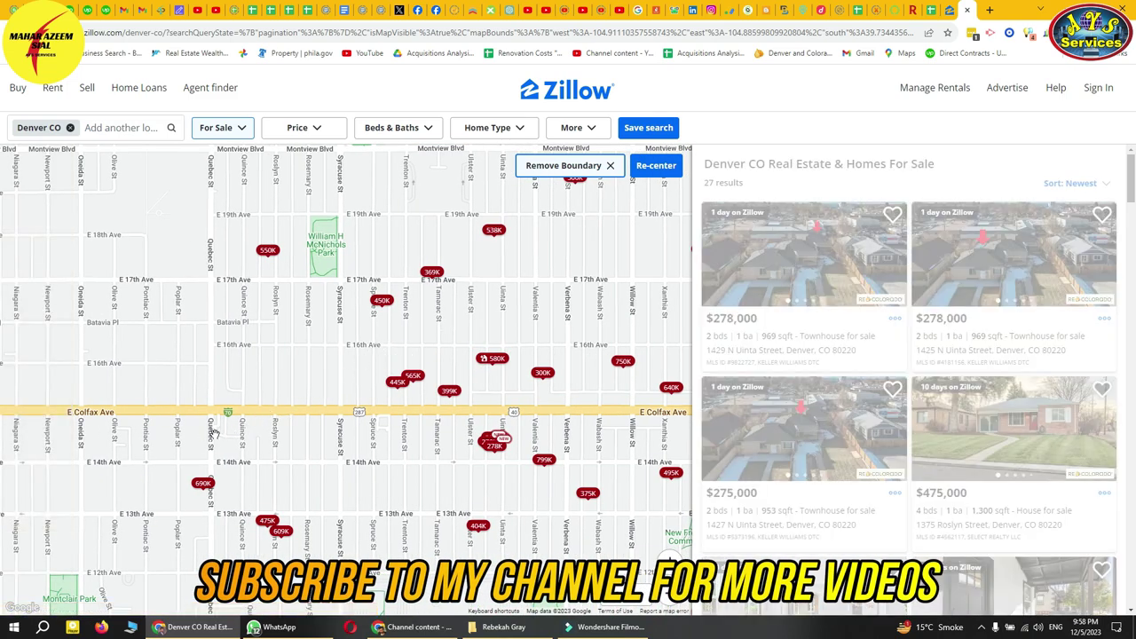
{"action": "left_click_drag", "start_coordinate": [304, 388], "coordinate": [475, 377]}
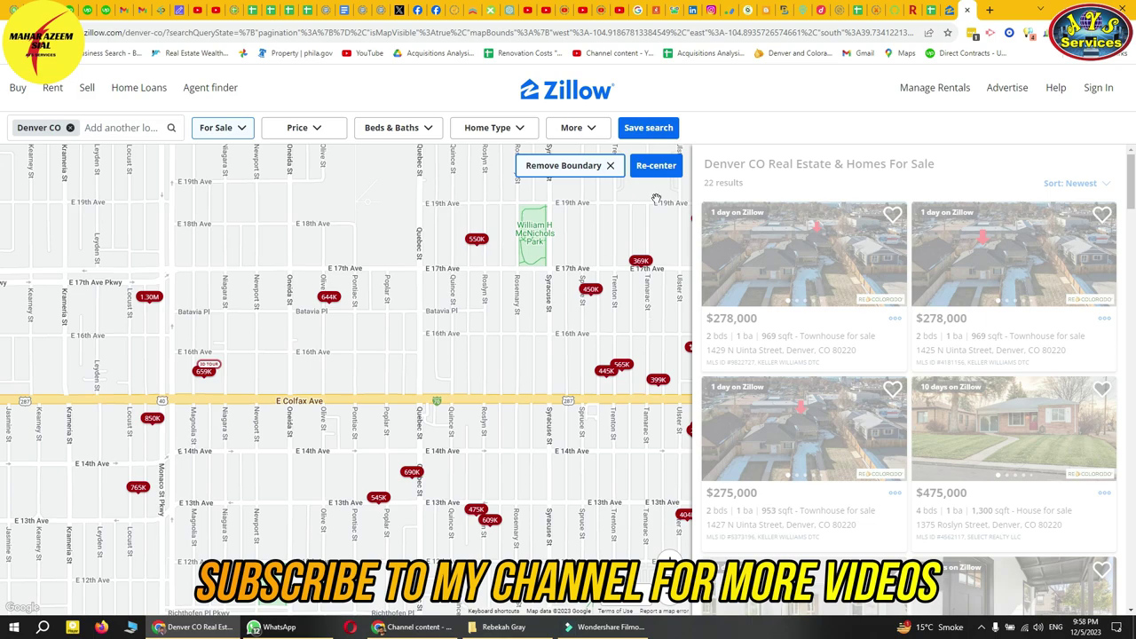
{"action": "left_click", "coordinate": [950, 9]}
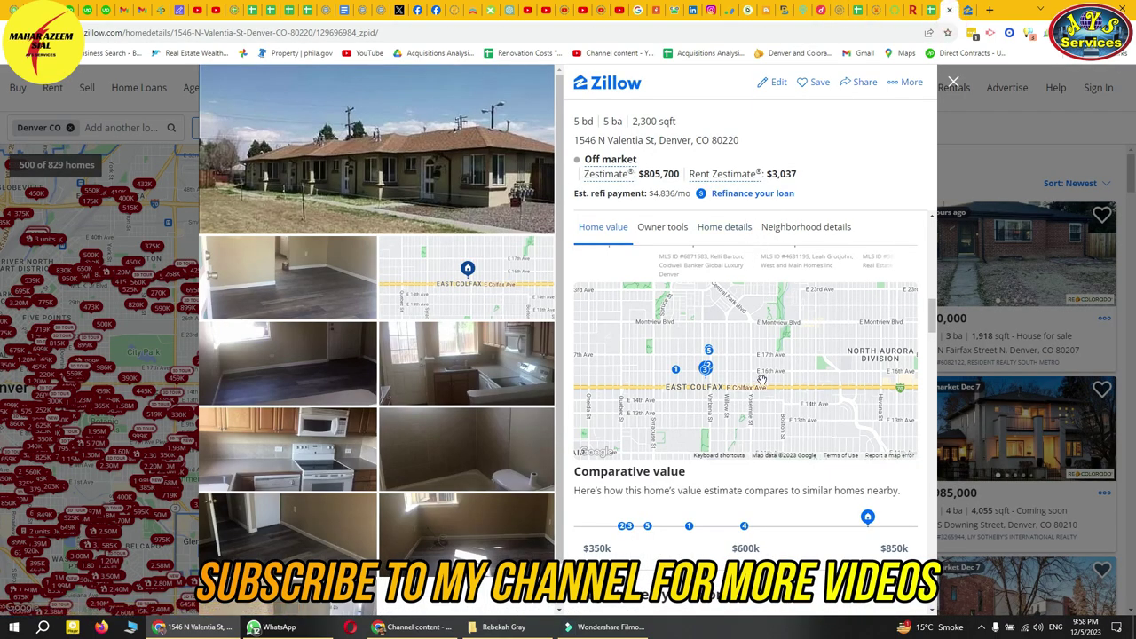
{"action": "scroll", "coordinate": [729, 379], "scroll_direction": "up", "scroll_amount": 2}
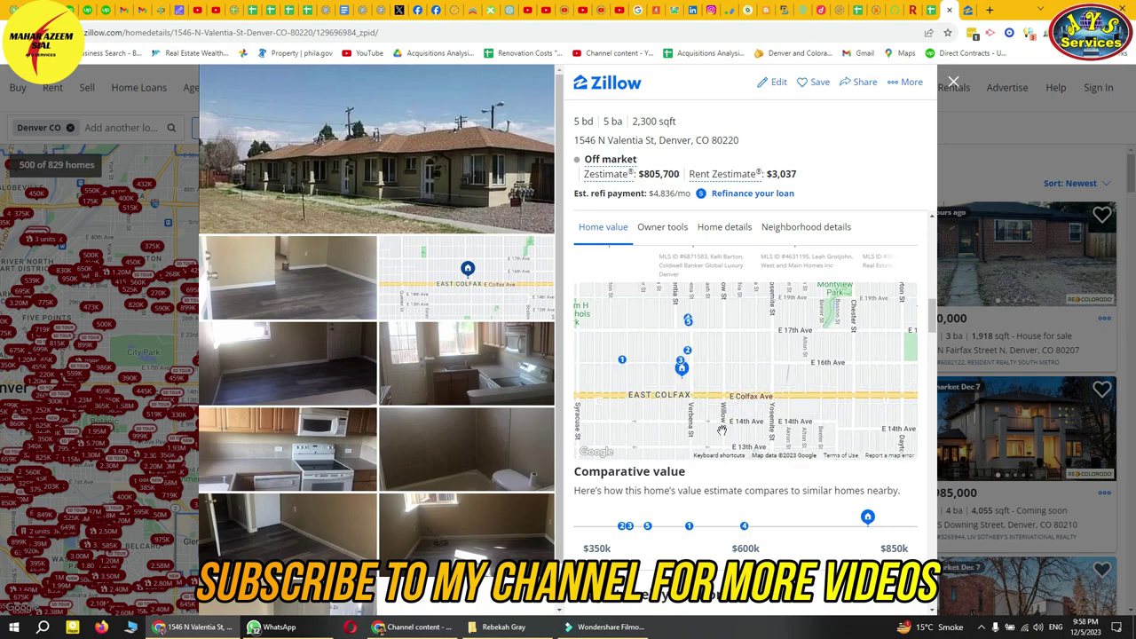
{"action": "left_click", "coordinate": [745, 453]}
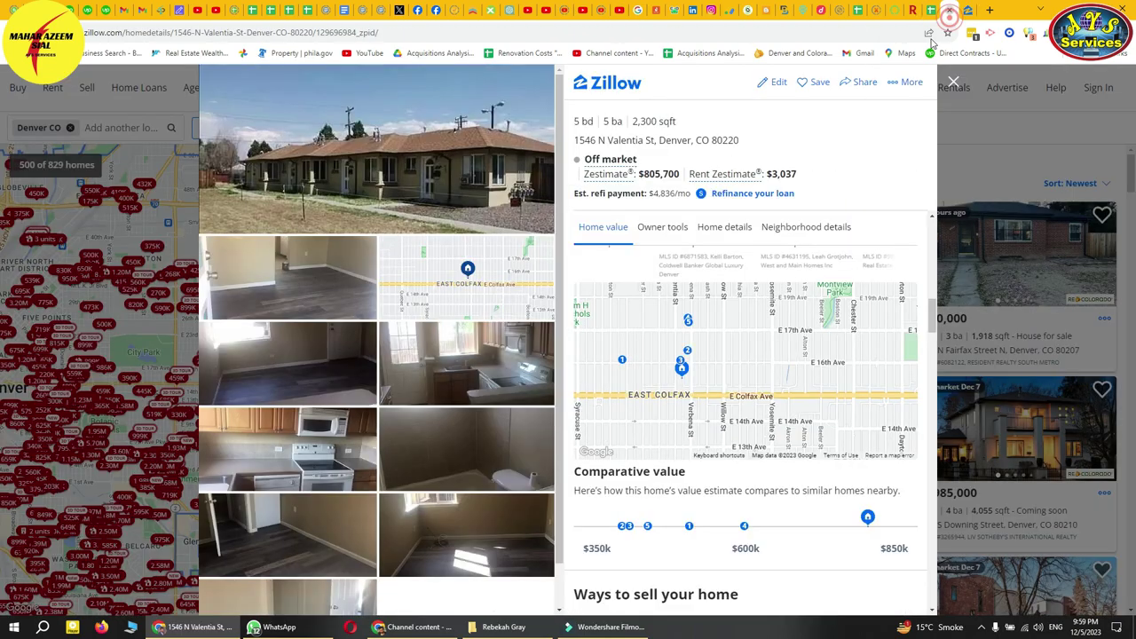
{"action": "left_click", "coordinate": [967, 10]}
{"action": "left_click", "coordinate": [969, 10]}
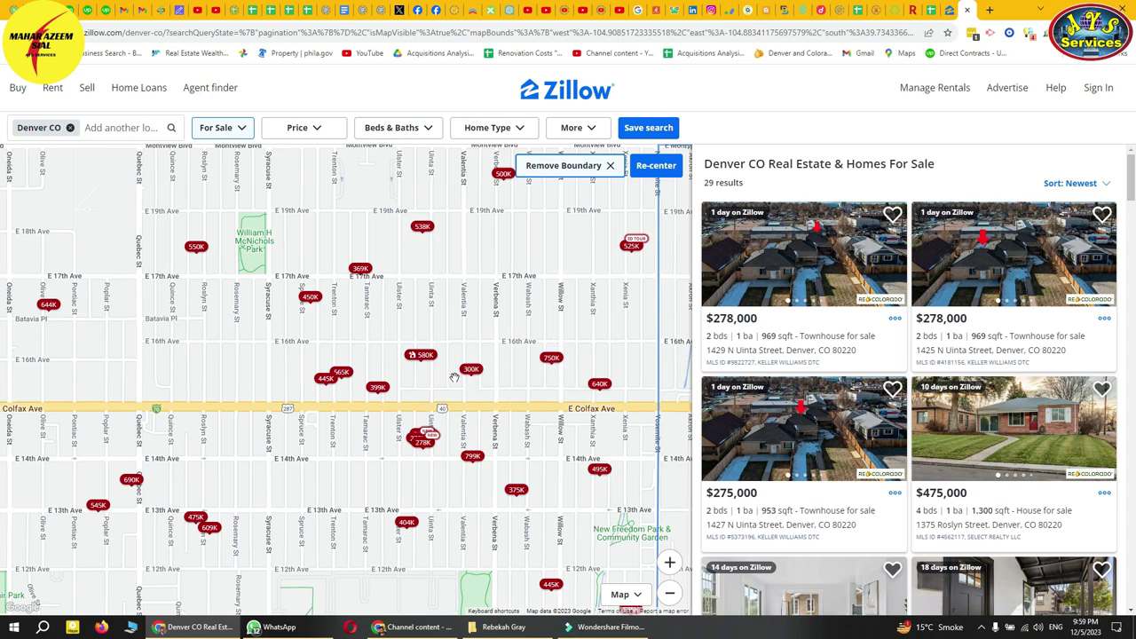
{"action": "left_click_drag", "start_coordinate": [459, 387], "coordinate": [453, 380]}
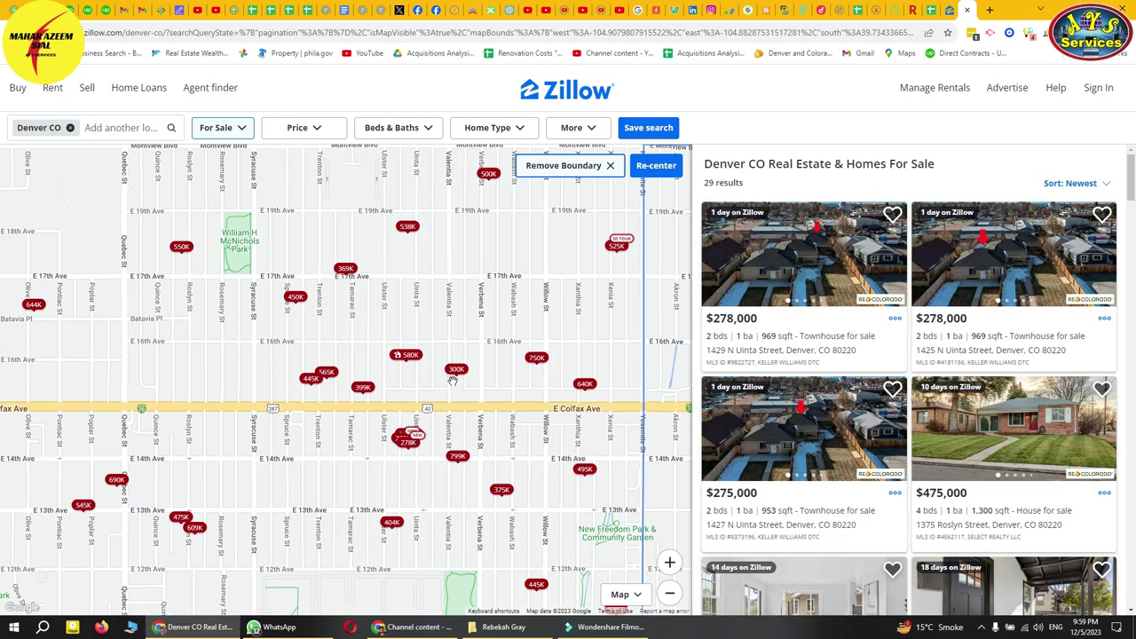
- Set the Beds & Baths filter to exactly 2 bedrooms
{"action": "left_click", "coordinate": [302, 130]}
{"action": "left_click", "coordinate": [413, 130]}
{"action": "left_click", "coordinate": [457, 213]}
{"action": "left_click", "coordinate": [369, 243]}
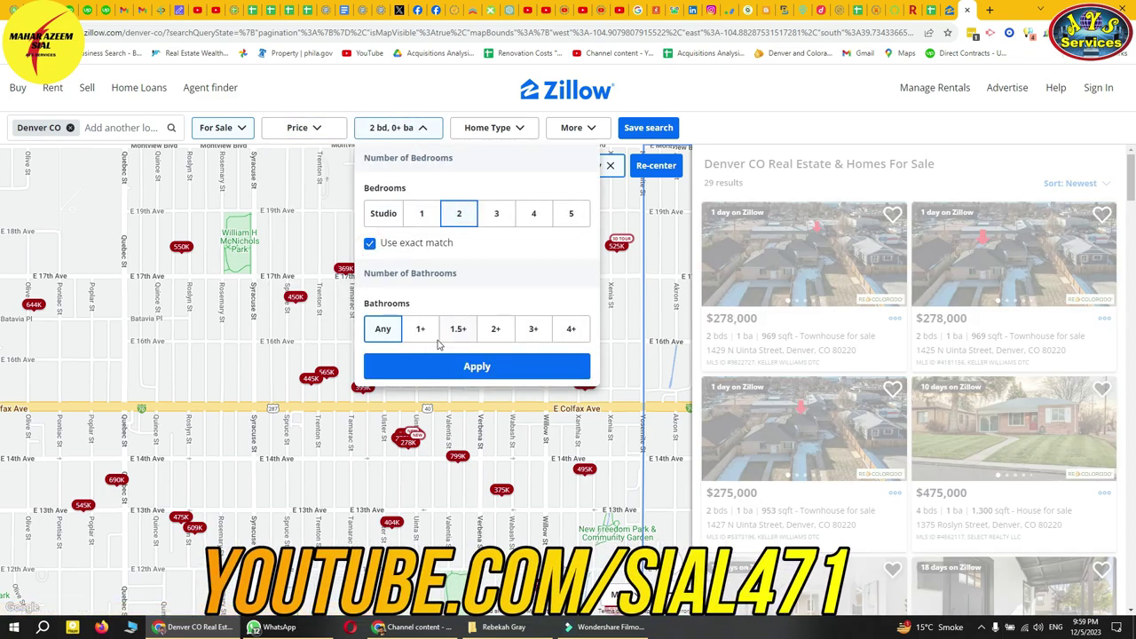
- Apply the exact 2-bedroom filter, cutting the results to 9
{"action": "left_click", "coordinate": [470, 367]}
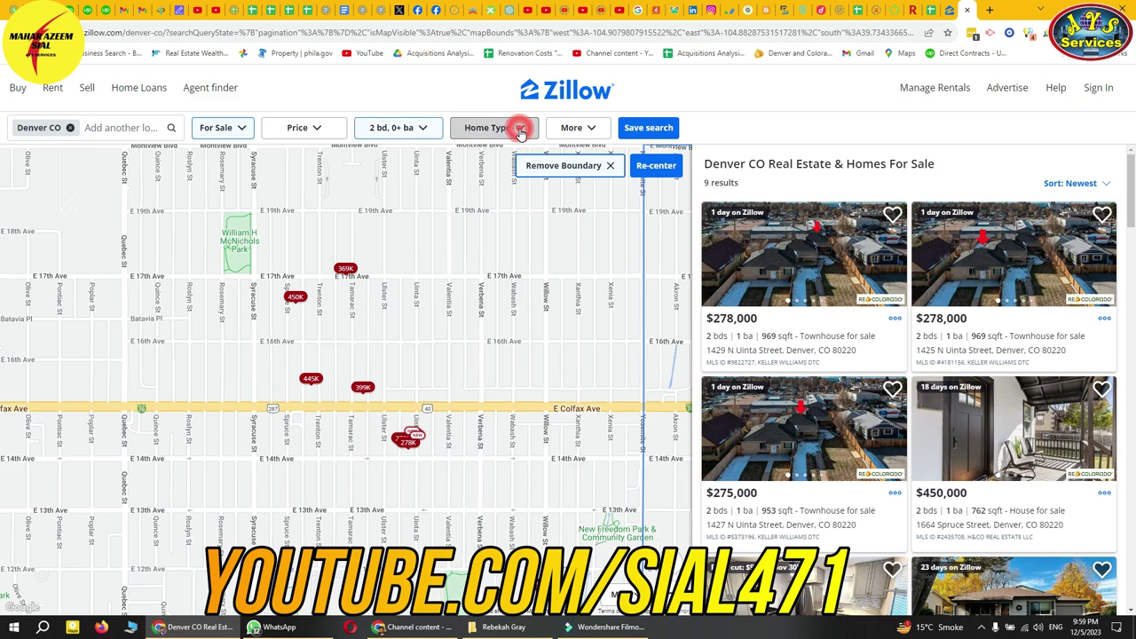
{"action": "left_click", "coordinate": [517, 127]}
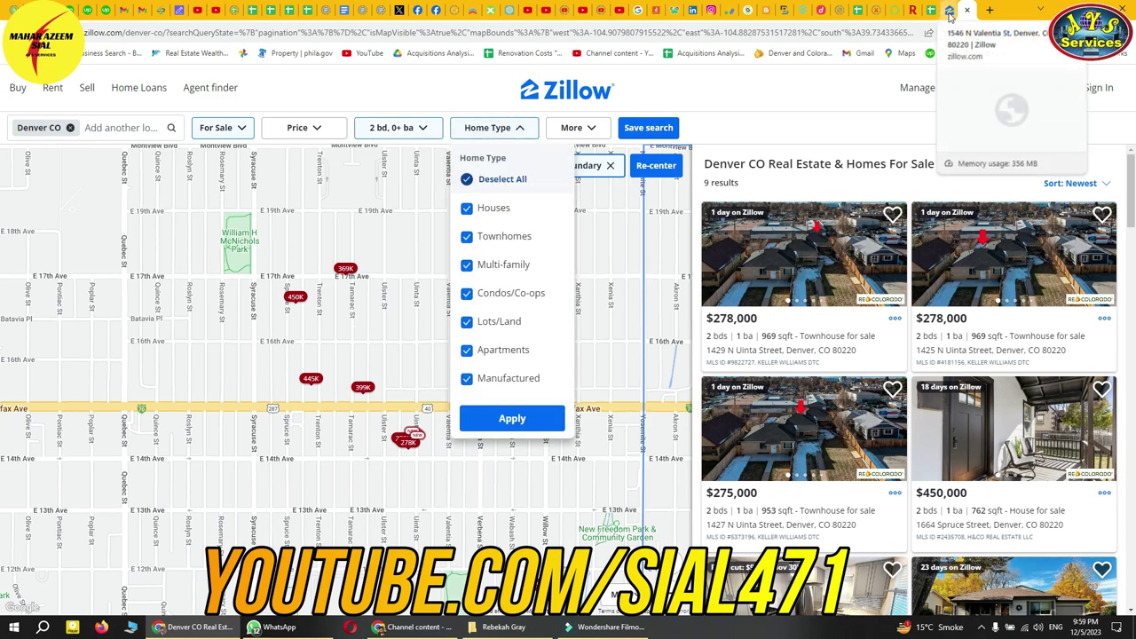
{"action": "left_click", "coordinate": [946, 11]}
{"action": "left_click", "coordinate": [715, 229]}
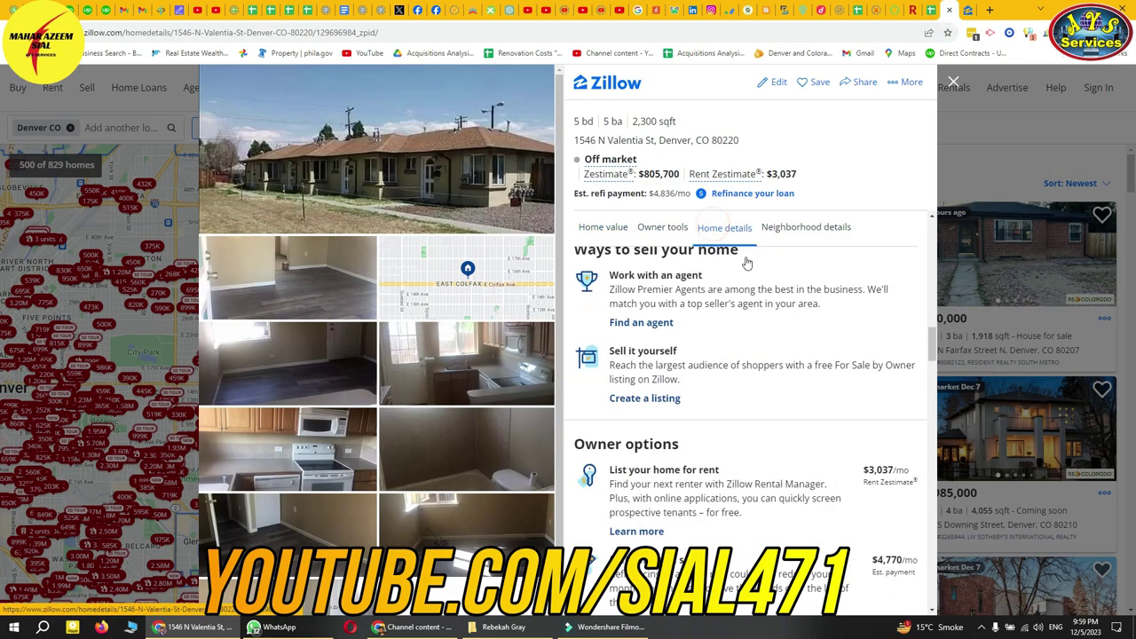
{"action": "scroll", "coordinate": [715, 459], "scroll_direction": "down", "scroll_amount": 1}
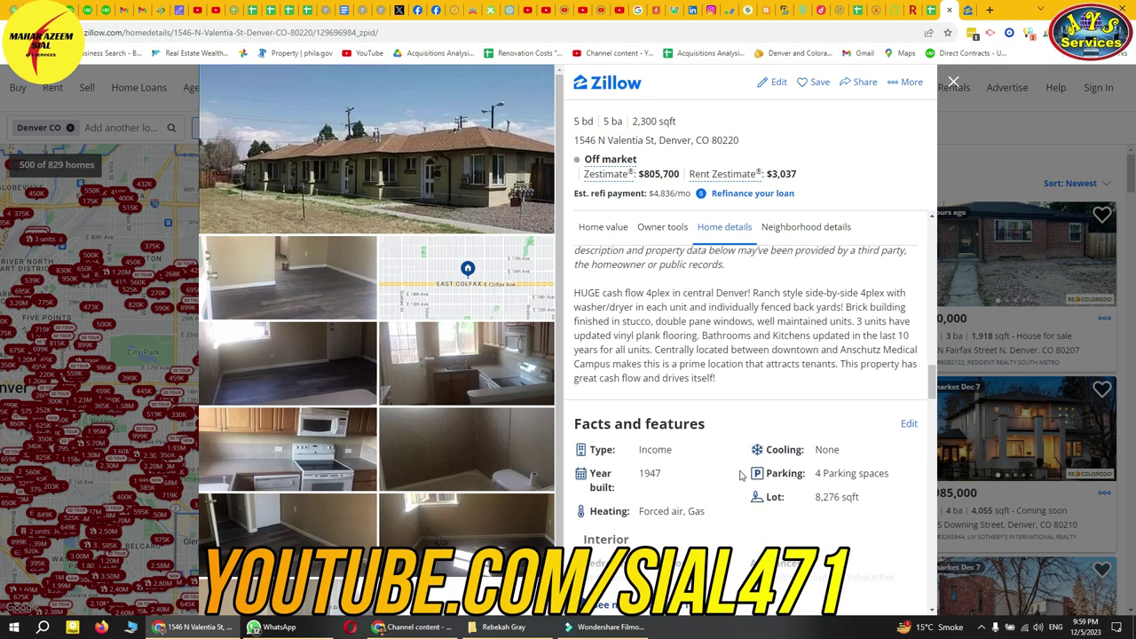
{"action": "scroll", "coordinate": [735, 490], "scroll_direction": "down", "scroll_amount": 2}
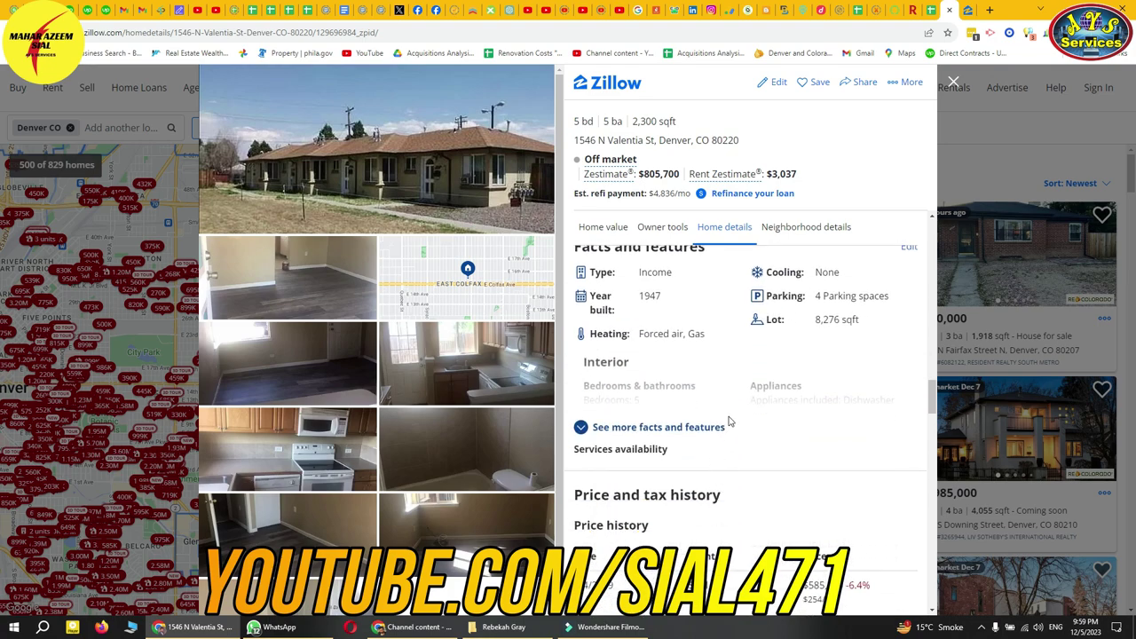
{"action": "scroll", "coordinate": [730, 423], "scroll_direction": "down", "scroll_amount": 1}
{"action": "scroll", "coordinate": [730, 421], "scroll_direction": "up", "scroll_amount": 2}
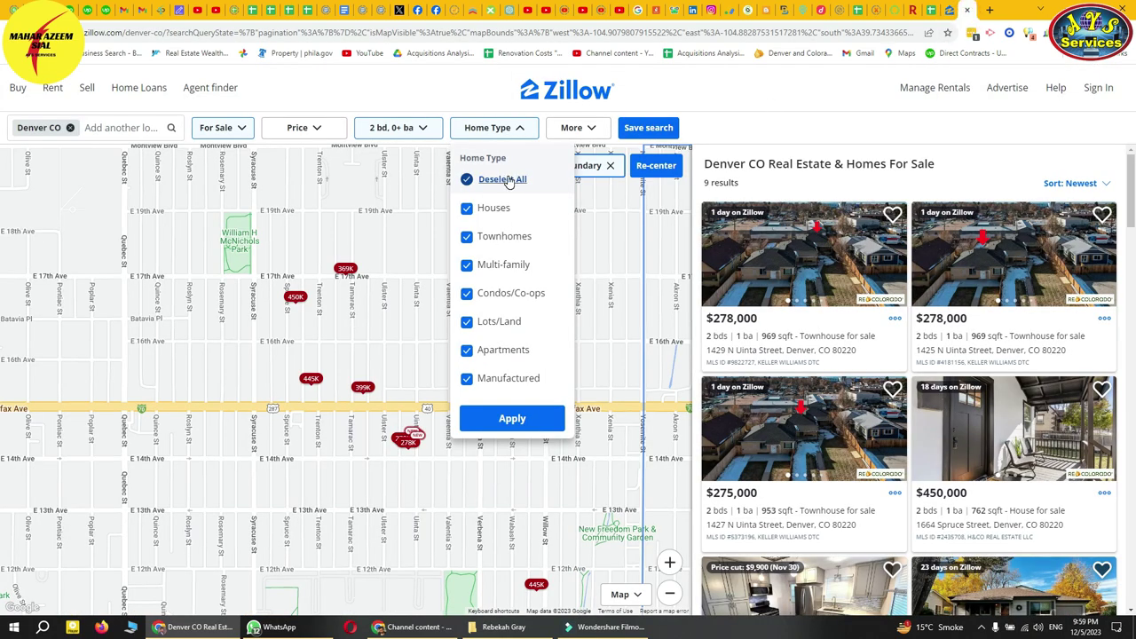
- Limit home types to Houses, Townhomes and Condos/Co-ops
{"action": "left_click", "coordinate": [509, 181]}
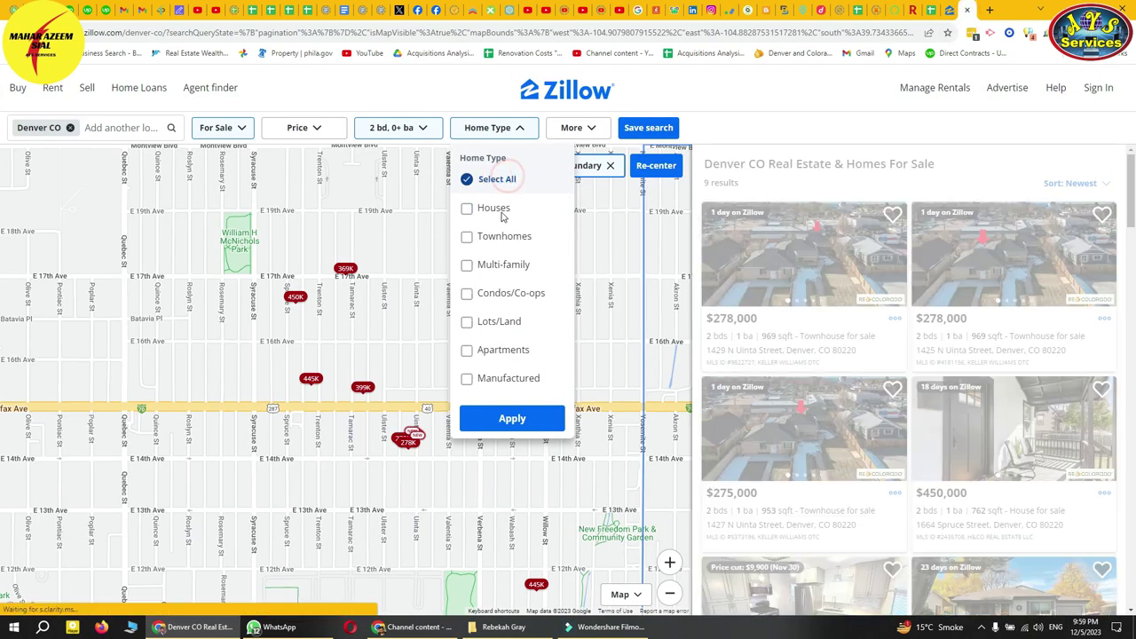
{"action": "left_click", "coordinate": [494, 210]}
{"action": "left_click", "coordinate": [496, 236]}
{"action": "left_click", "coordinate": [500, 265]}
{"action": "left_click", "coordinate": [491, 266]}
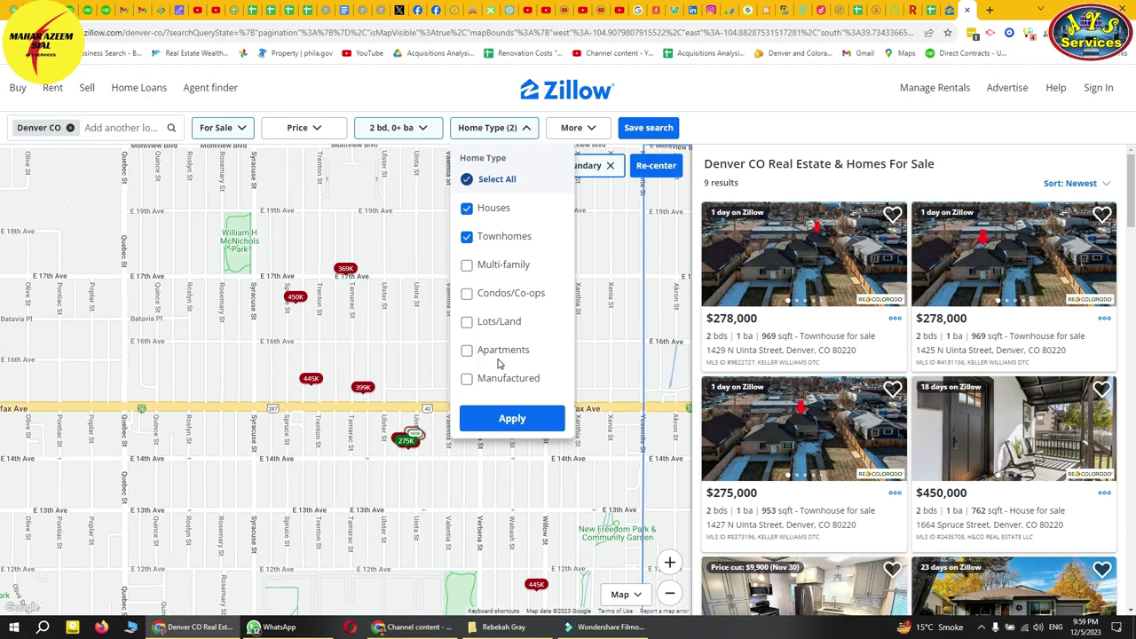
{"action": "left_click", "coordinate": [508, 294]}
{"action": "left_click", "coordinate": [512, 417]}
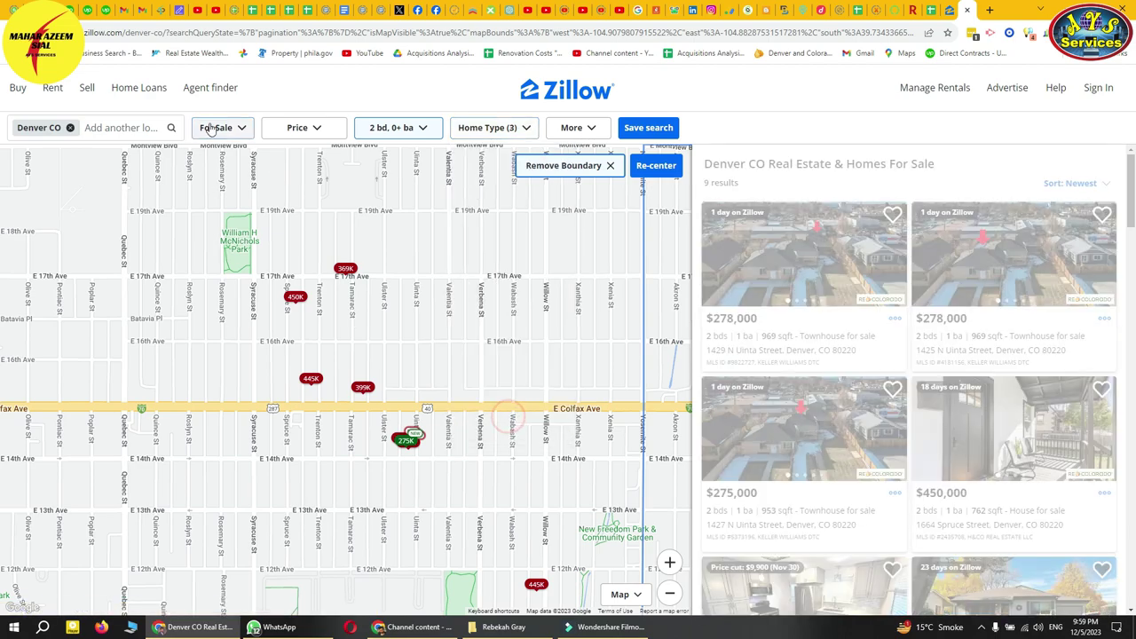
- Switch the listing status from For Sale to For Rent
{"action": "left_click", "coordinate": [219, 130]}
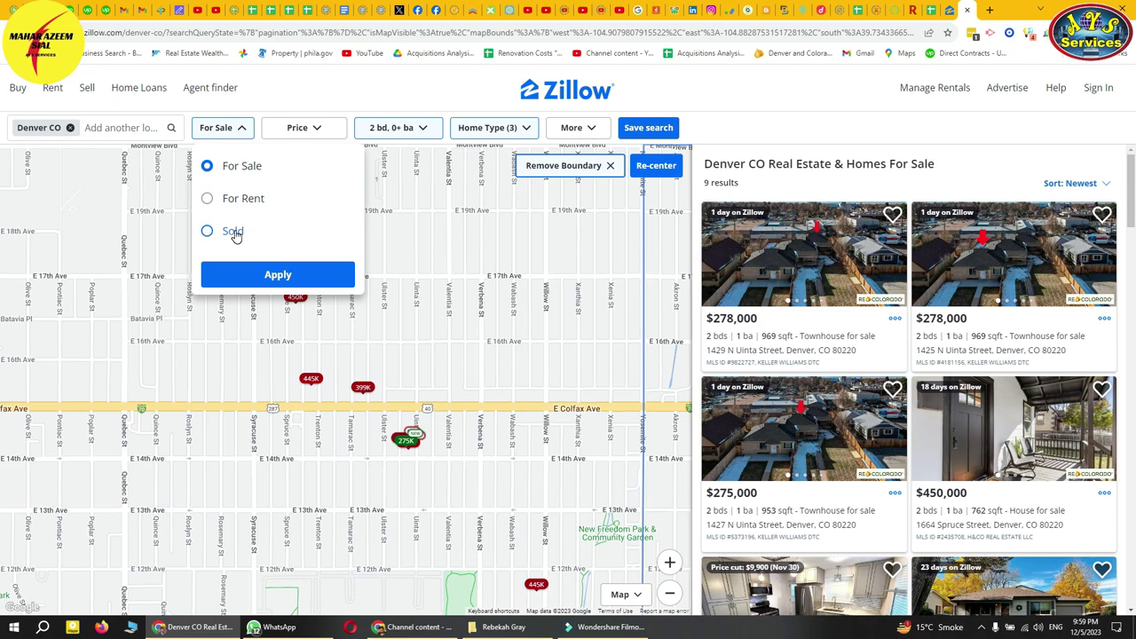
{"action": "left_click", "coordinate": [232, 232]}
{"action": "left_click", "coordinate": [221, 197]}
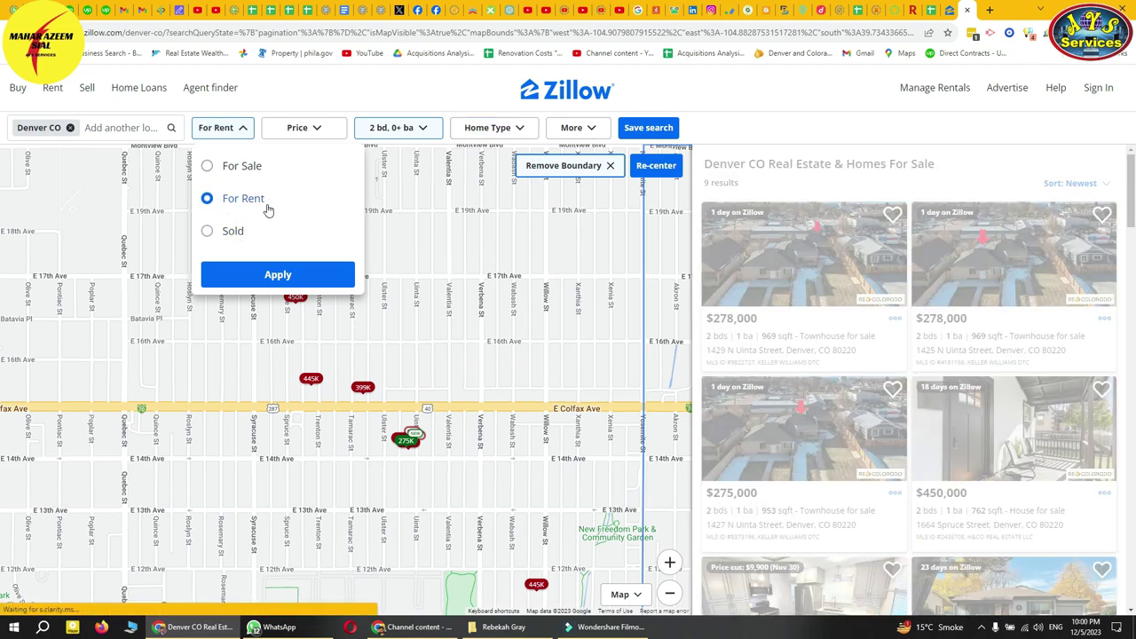
{"action": "left_click", "coordinate": [267, 269]}
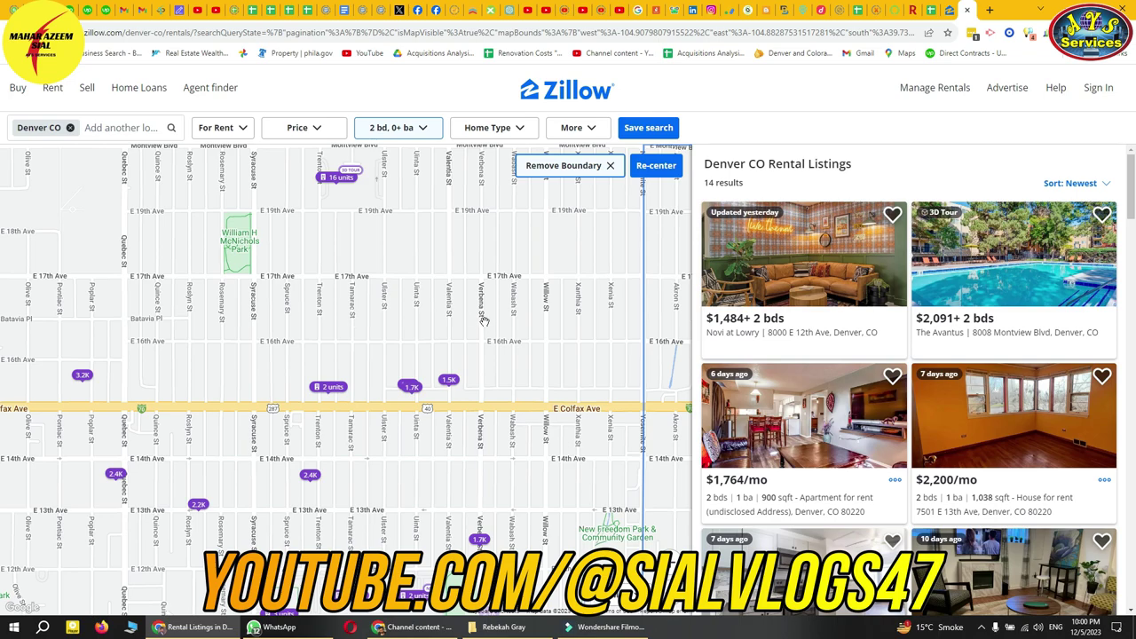
{"action": "left_click", "coordinate": [968, 10]}
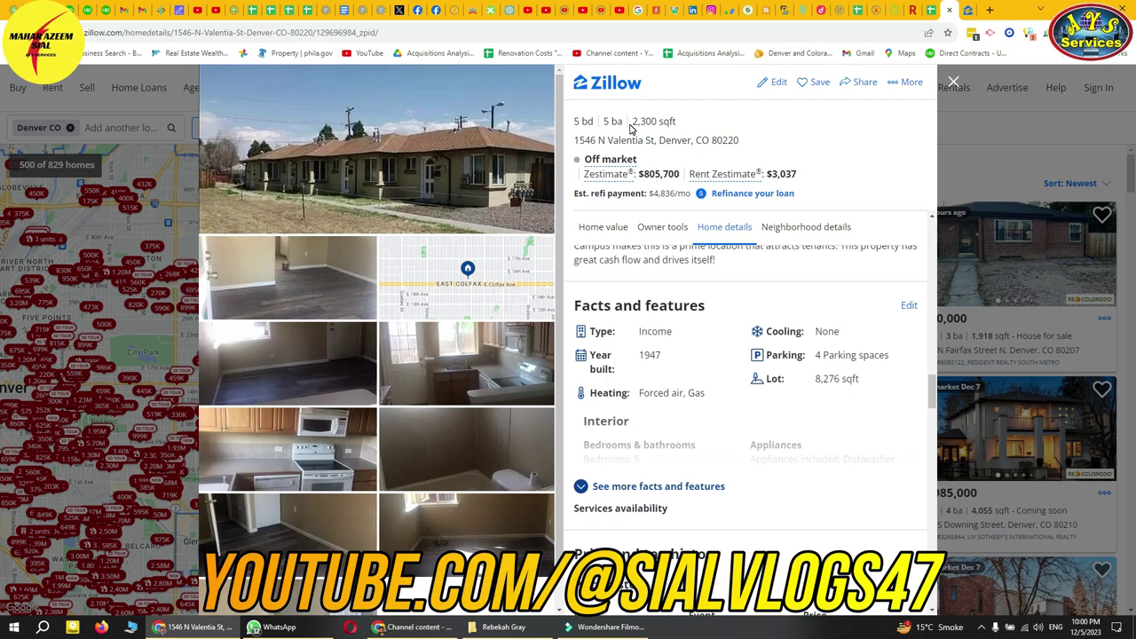
{"action": "left_click", "coordinate": [949, 10]}
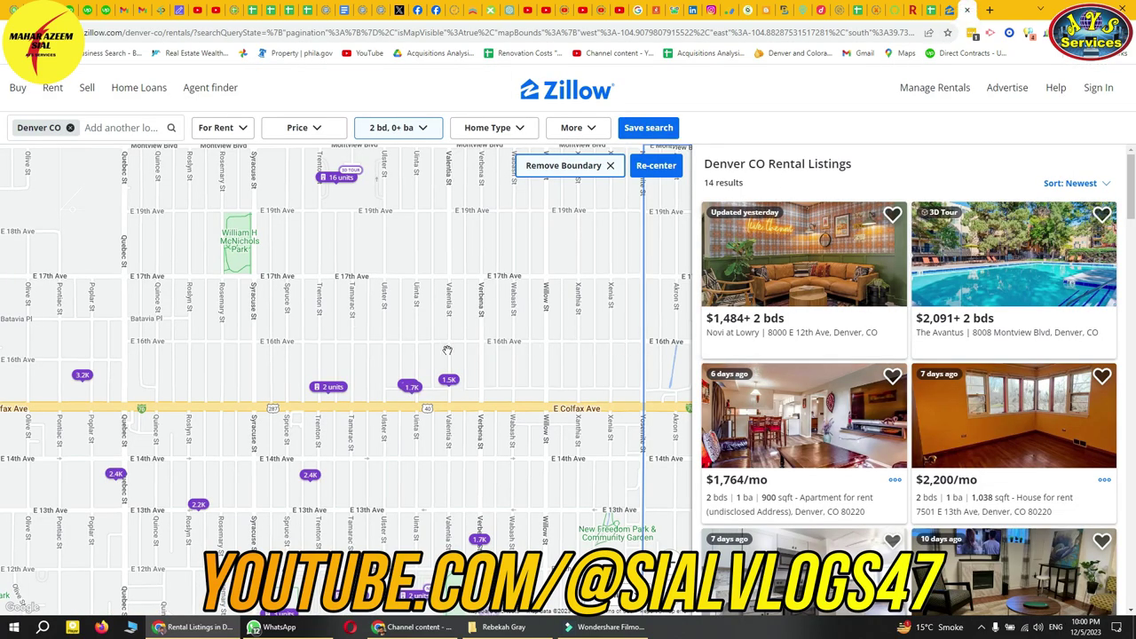
{"action": "scroll", "coordinate": [447, 351], "scroll_direction": "down", "scroll_amount": 2}
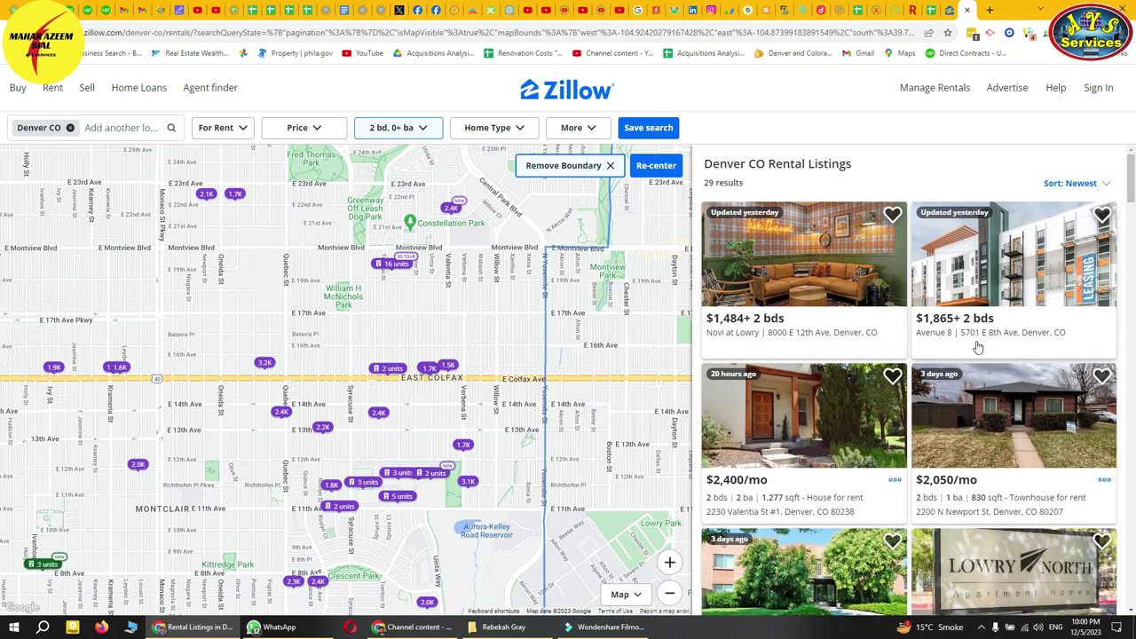
{"action": "scroll", "coordinate": [1030, 262], "scroll_direction": "down", "scroll_amount": 1}
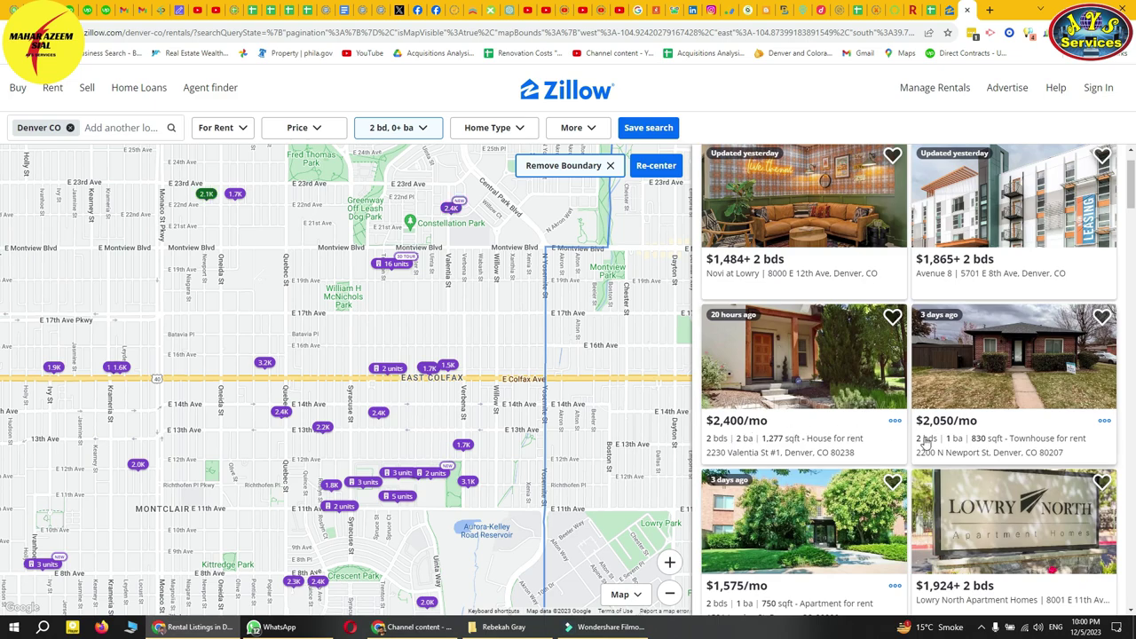
{"action": "scroll", "coordinate": [794, 472], "scroll_direction": "down", "scroll_amount": 1}
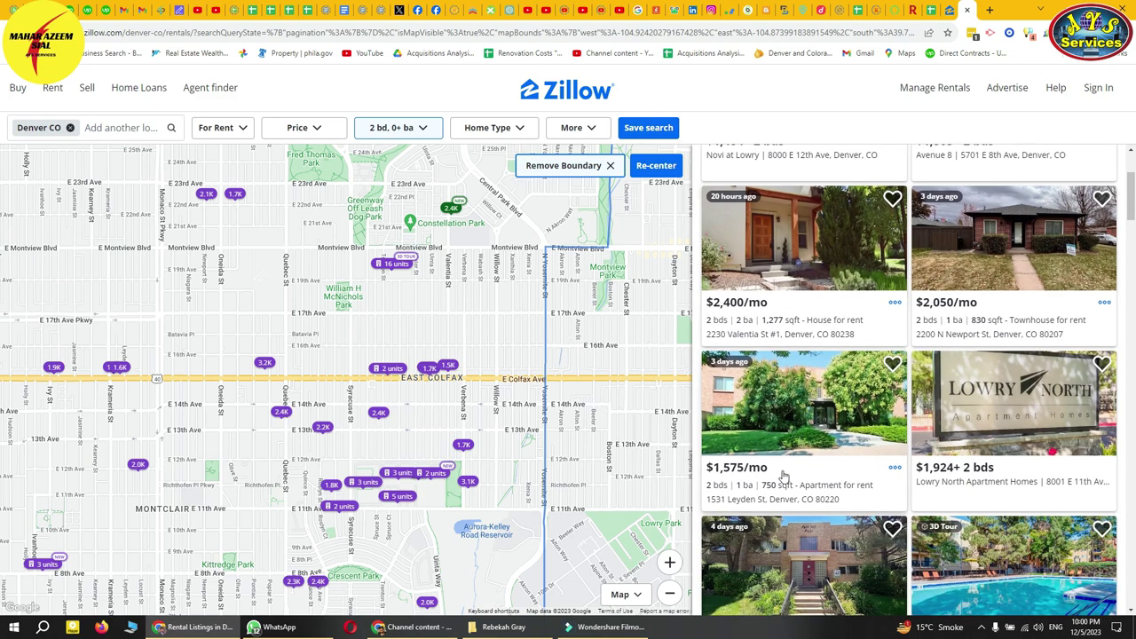
{"action": "scroll", "coordinate": [759, 480], "scroll_direction": "down", "scroll_amount": 2}
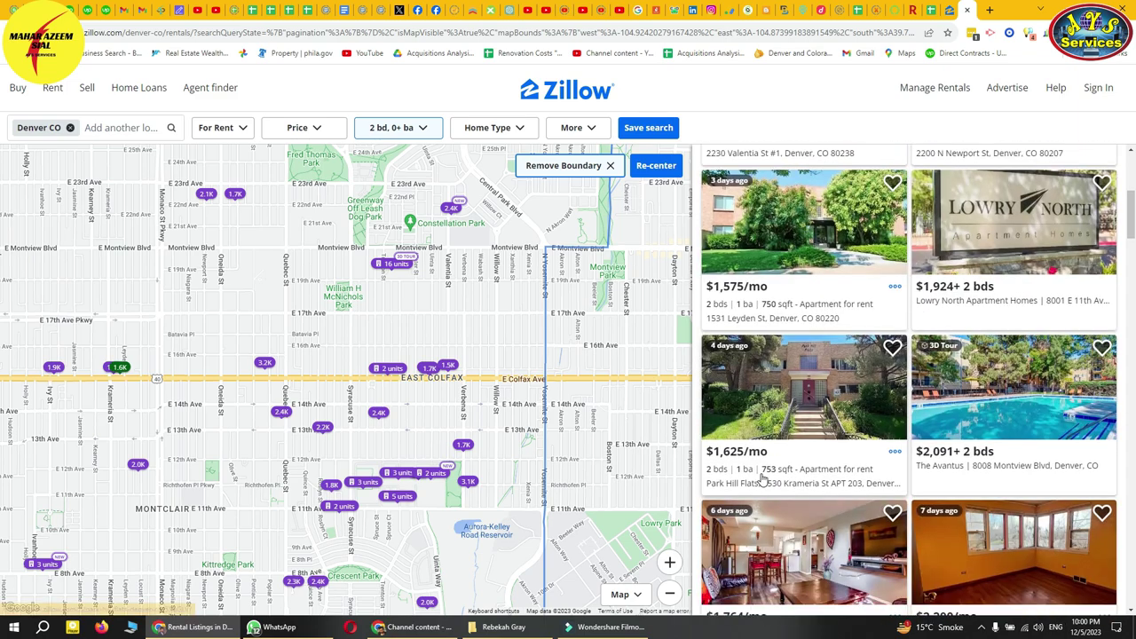
{"action": "scroll", "coordinate": [737, 415], "scroll_direction": "up", "scroll_amount": 3}
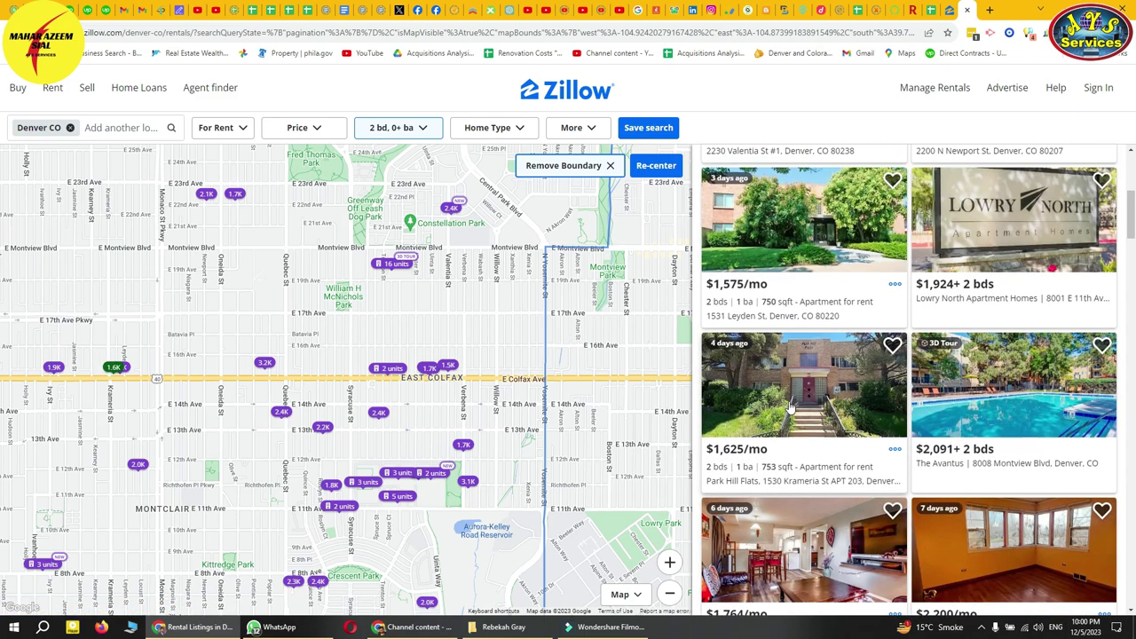
{"action": "scroll", "coordinate": [845, 372], "scroll_direction": "down", "scroll_amount": 1}
{"action": "right_click", "coordinate": [786, 313]}
{"action": "left_click", "coordinate": [819, 319]}
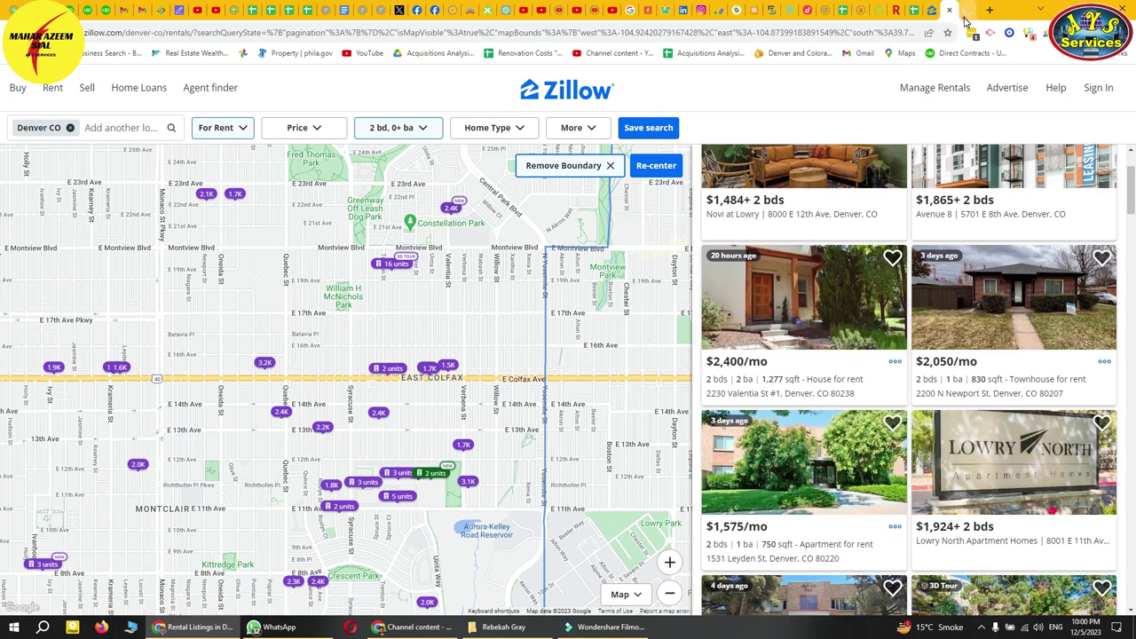
{"action": "left_click", "coordinate": [963, 10]}
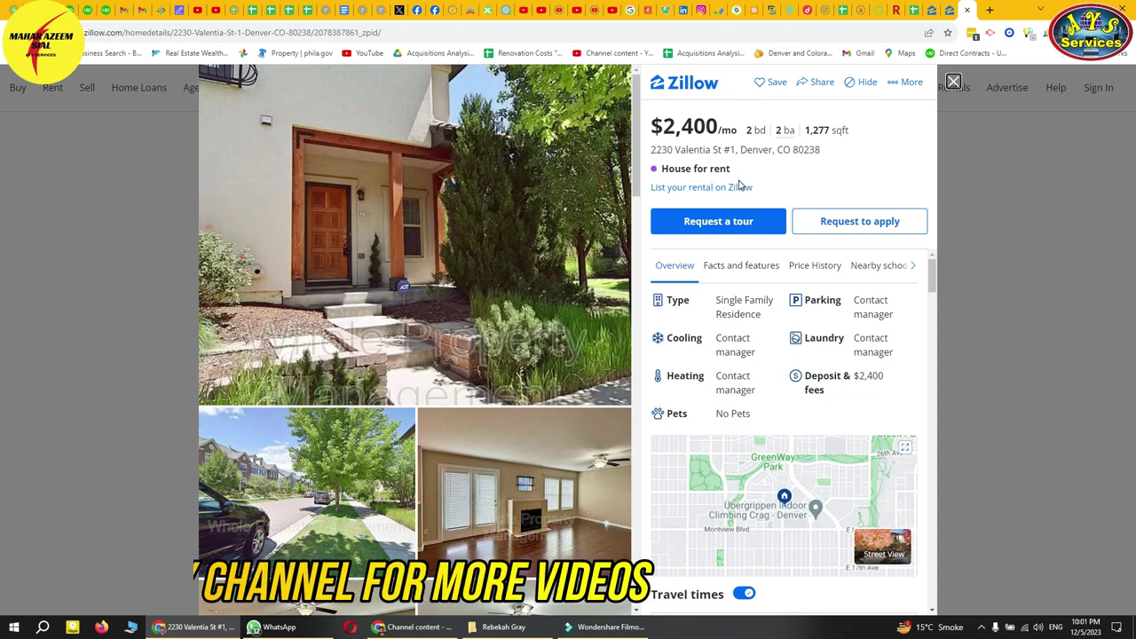
- Open Novi at Lowry in a new tab and compare its 1, 2 and 3 bed floorplans
{"action": "left_click", "coordinate": [967, 10]}
{"action": "right_click", "coordinate": [811, 188]}
{"action": "left_click", "coordinate": [835, 192]}
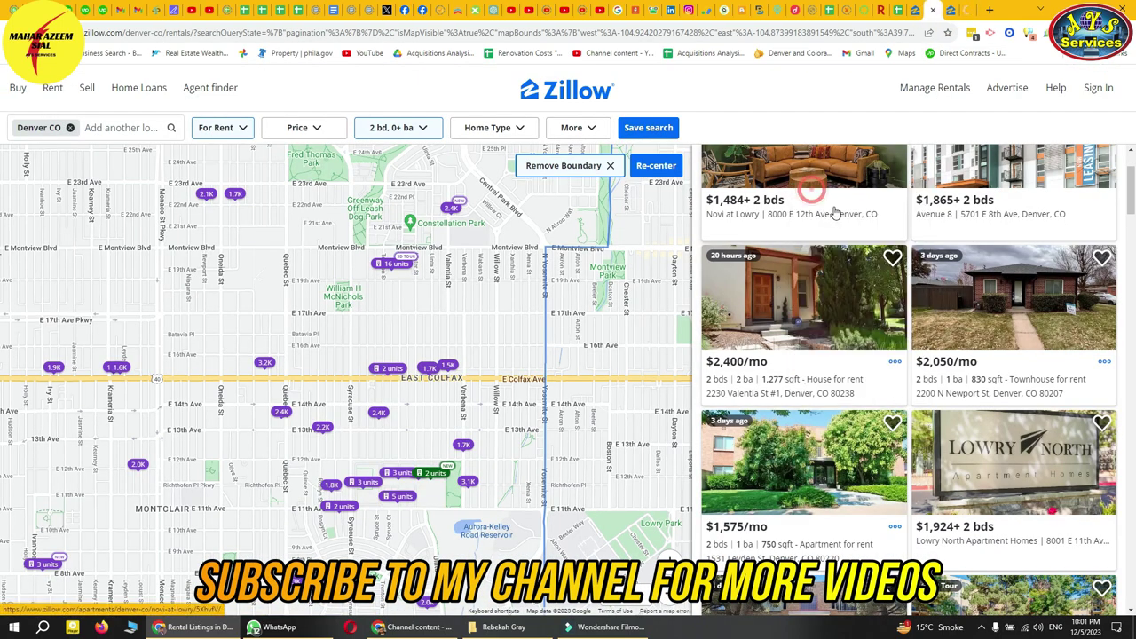
{"action": "left_click", "coordinate": [952, 10]}
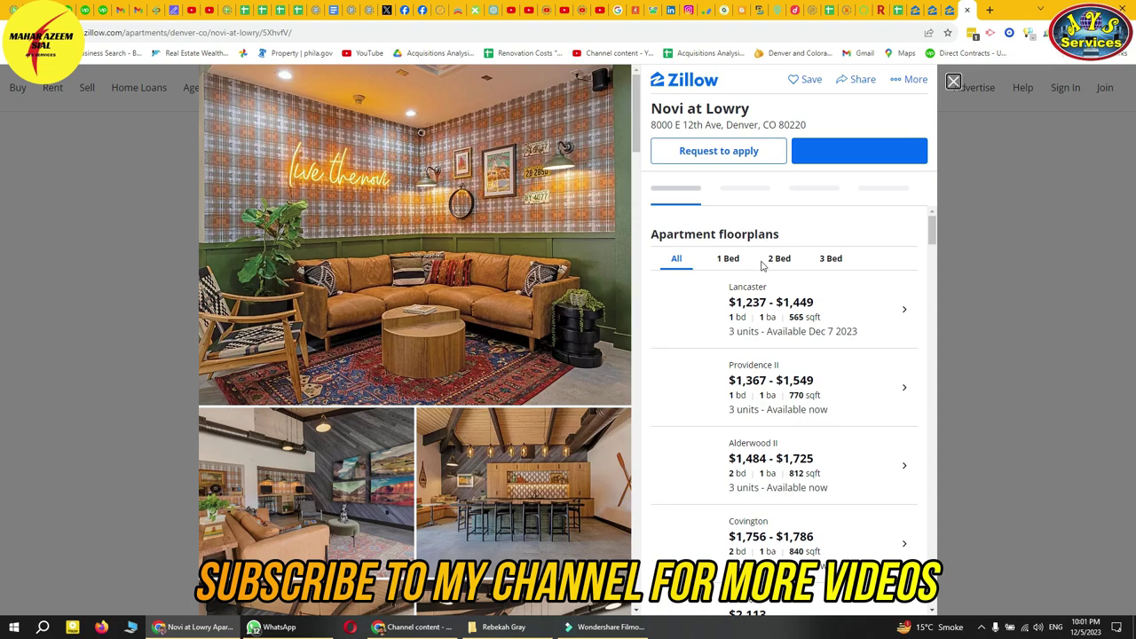
{"action": "scroll", "coordinate": [769, 373], "scroll_direction": "down", "scroll_amount": 2}
{"action": "scroll", "coordinate": [770, 368], "scroll_direction": "down", "scroll_amount": 3}
{"action": "scroll", "coordinate": [771, 368], "scroll_direction": "up", "scroll_amount": 5}
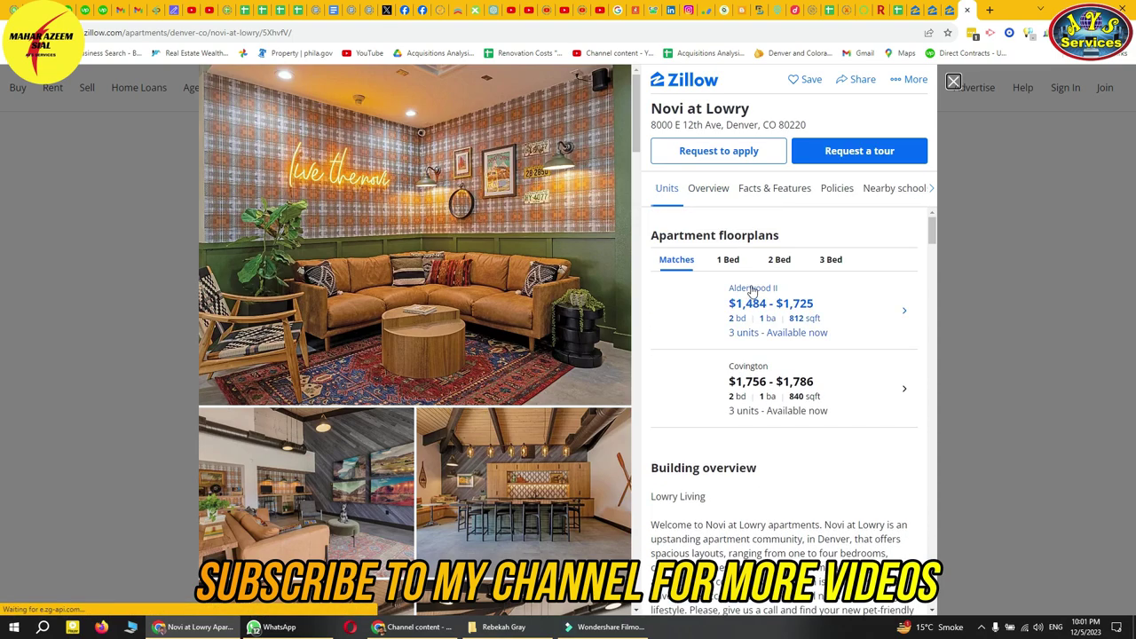
{"action": "left_click", "coordinate": [725, 262]}
{"action": "left_click", "coordinate": [779, 261]}
{"action": "left_click", "coordinate": [831, 261]}
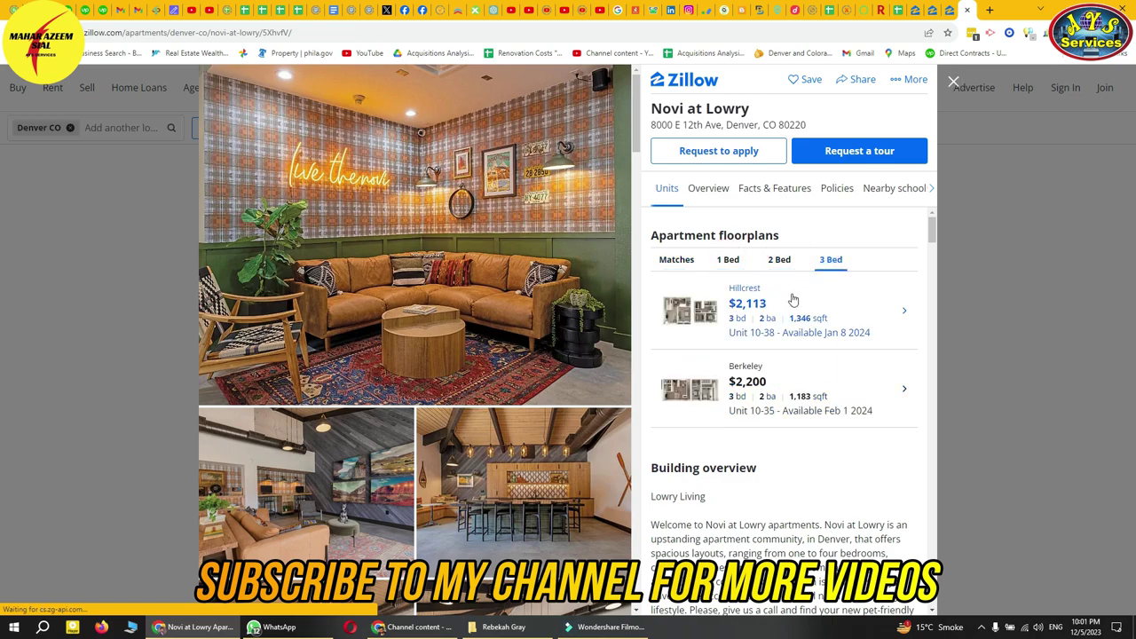
{"action": "key", "text": "alt+Left"}
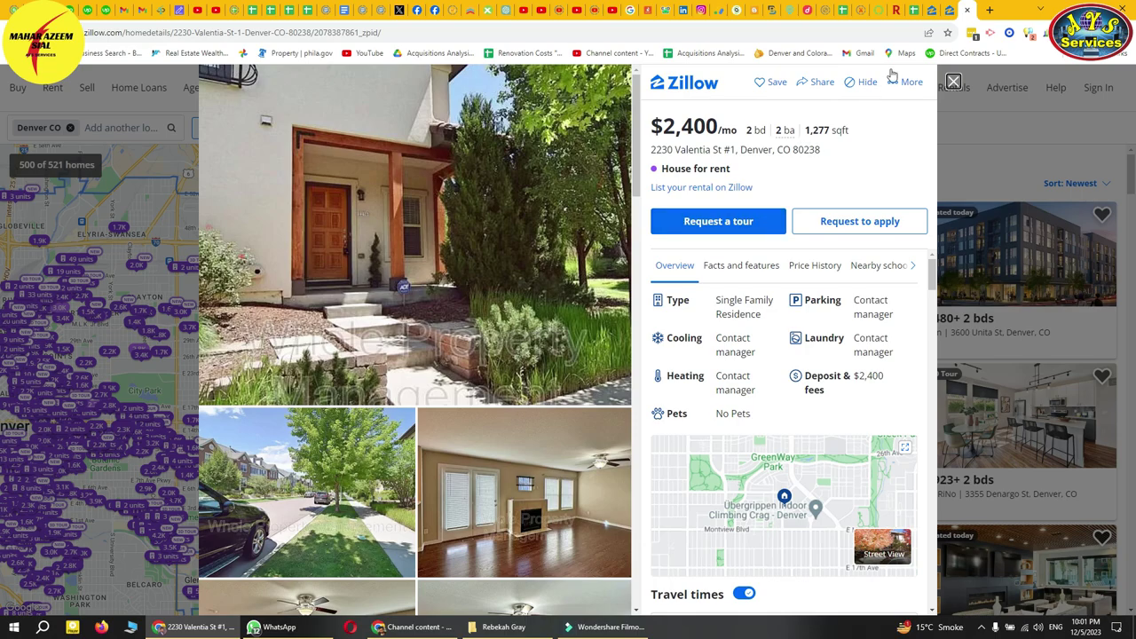
{"action": "key", "text": "alt+Left"}
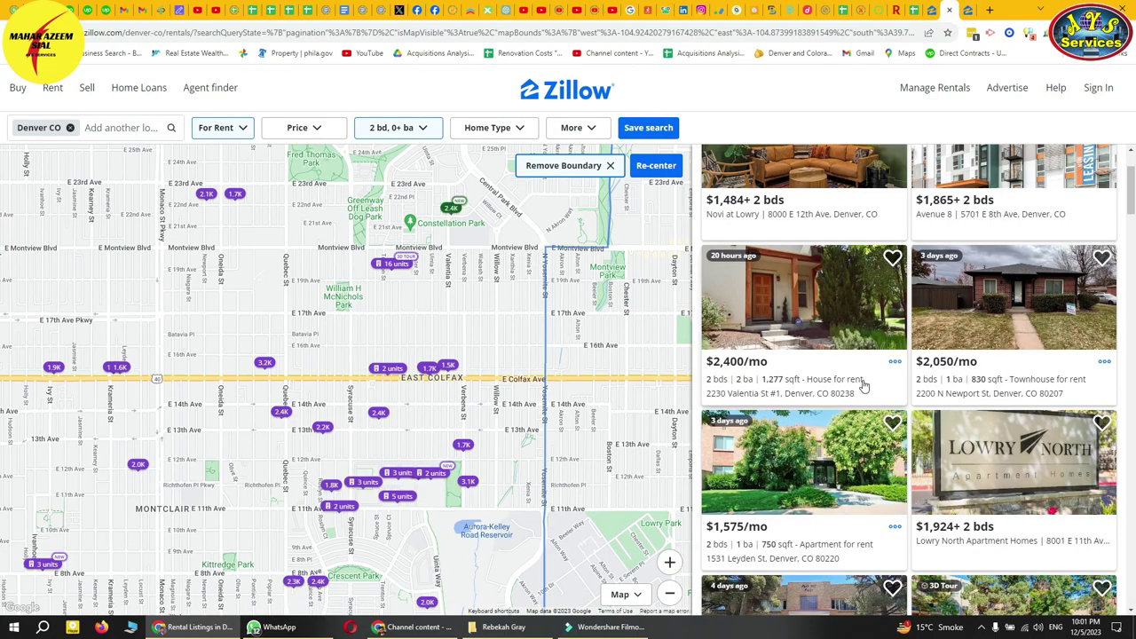
{"action": "right_click", "coordinate": [998, 313]}
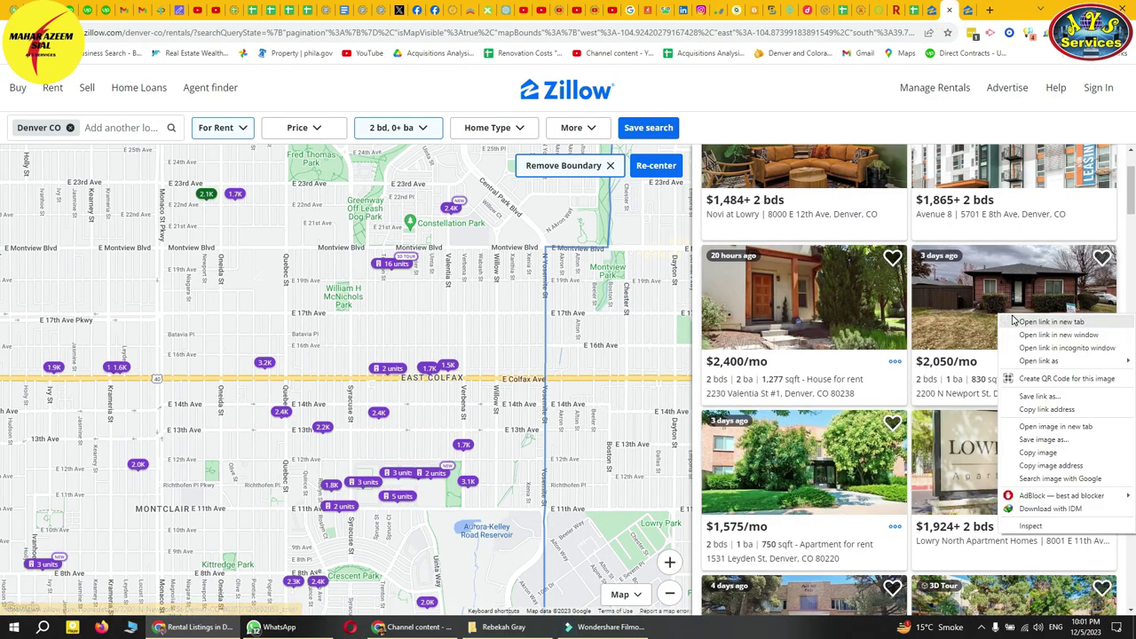
{"action": "left_click", "coordinate": [1021, 321]}
{"action": "left_click", "coordinate": [957, 9]}
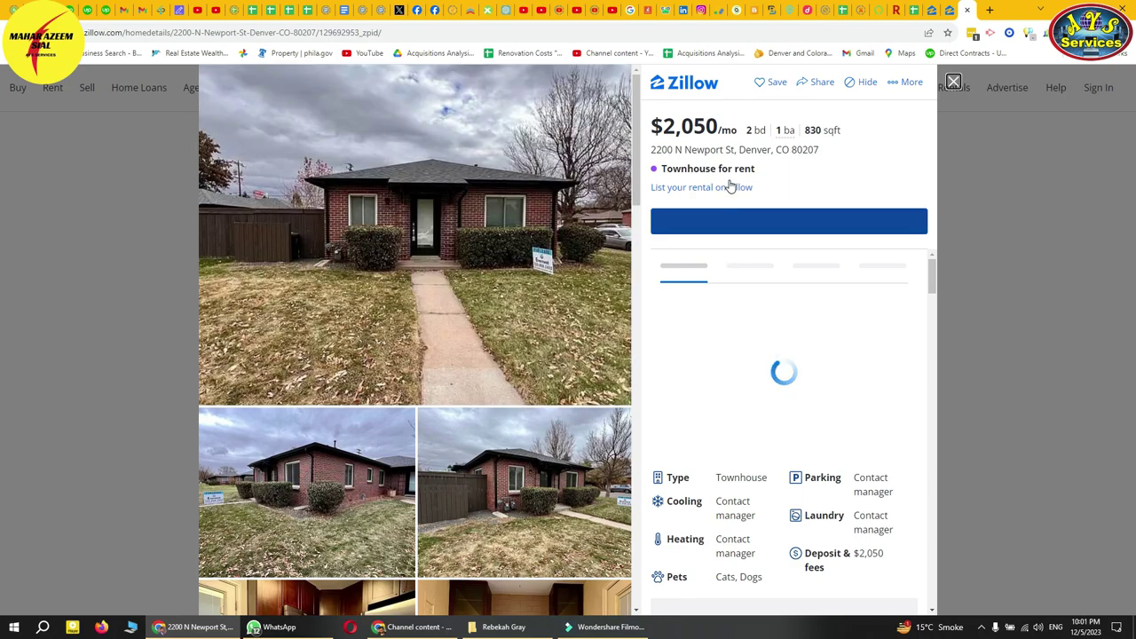
- Copy the Newport listing's web address and go to the rental spreadsheet
{"action": "left_click", "coordinate": [453, 31]}
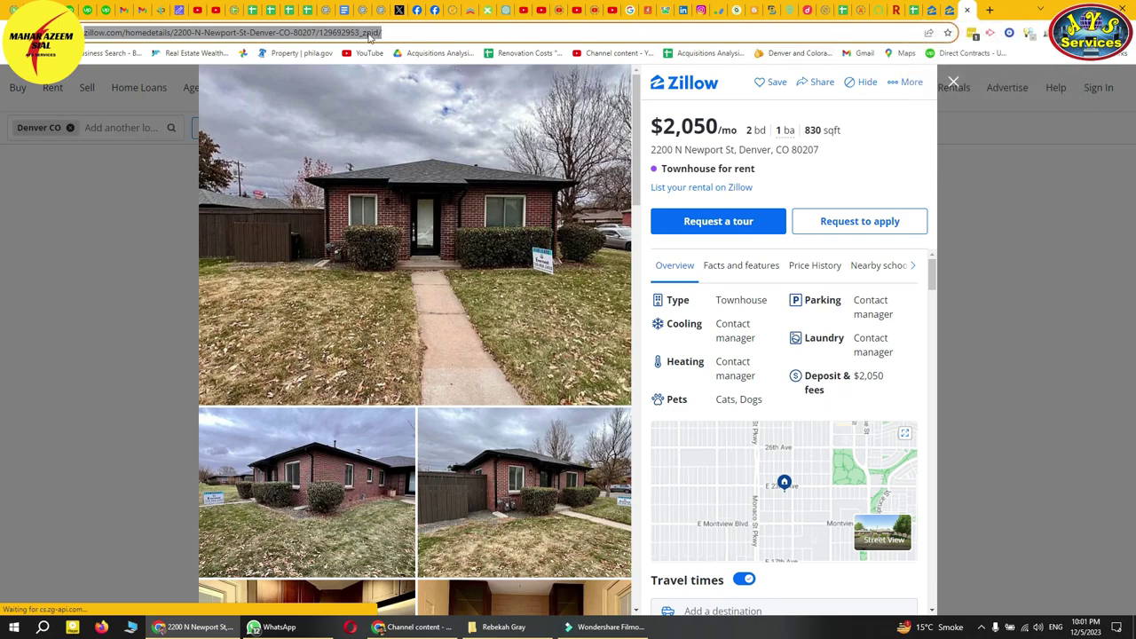
{"action": "left_click", "coordinate": [933, 10]}
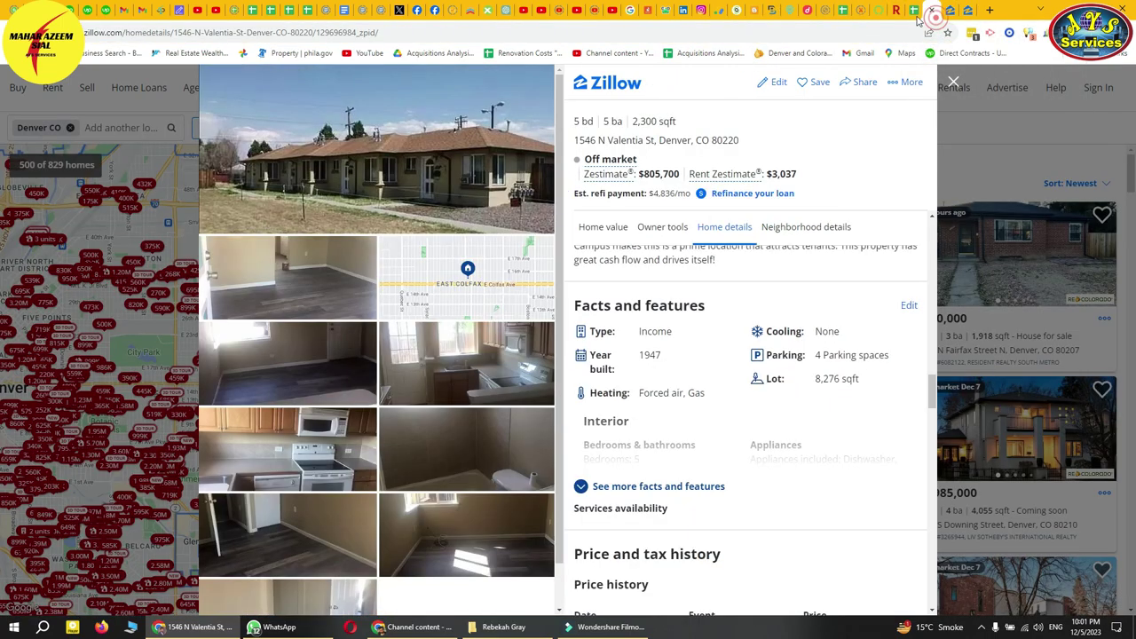
{"action": "left_click", "coordinate": [915, 10]}
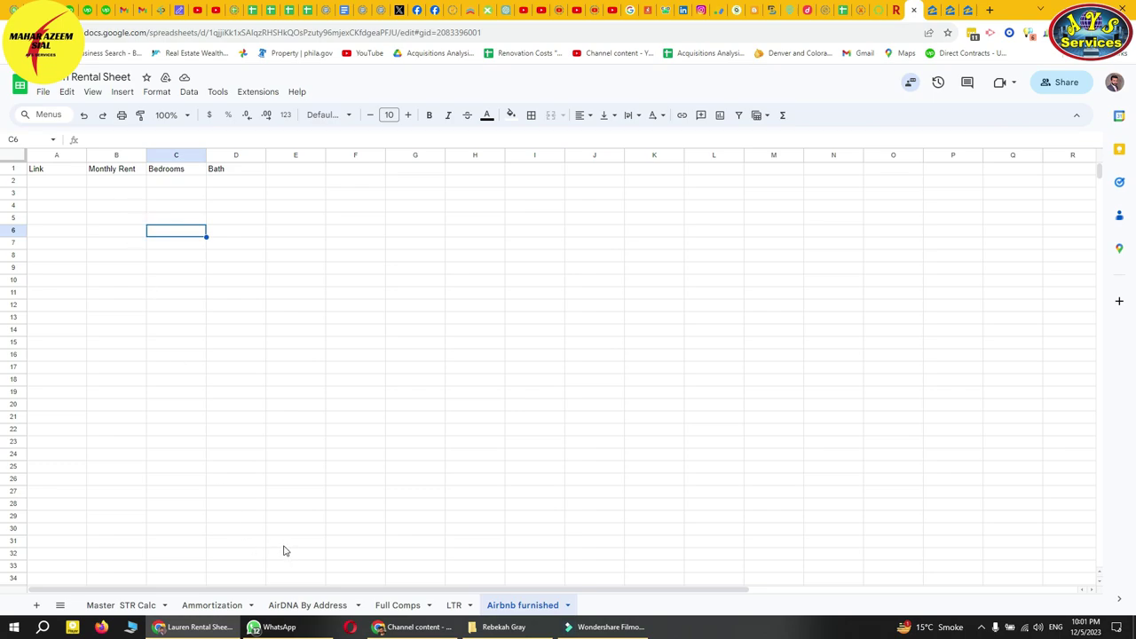
- Enter Zillow in cell B2 of the LTR sheet
{"action": "left_click", "coordinate": [454, 604]}
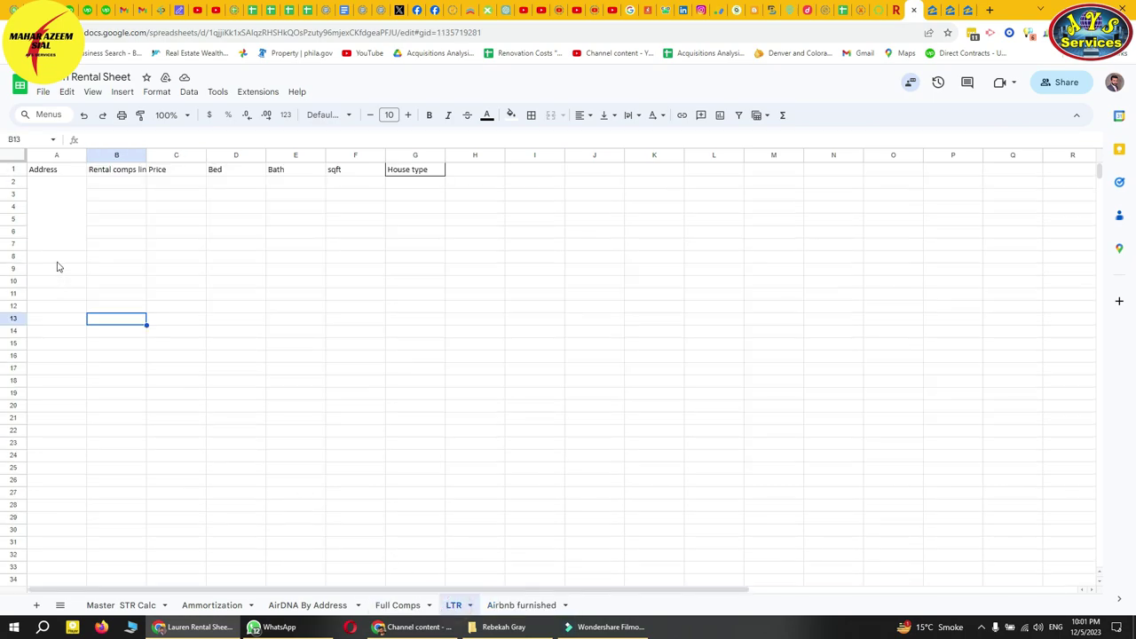
{"action": "left_click", "coordinate": [112, 183]}
{"action": "double_click", "coordinate": [112, 182]}
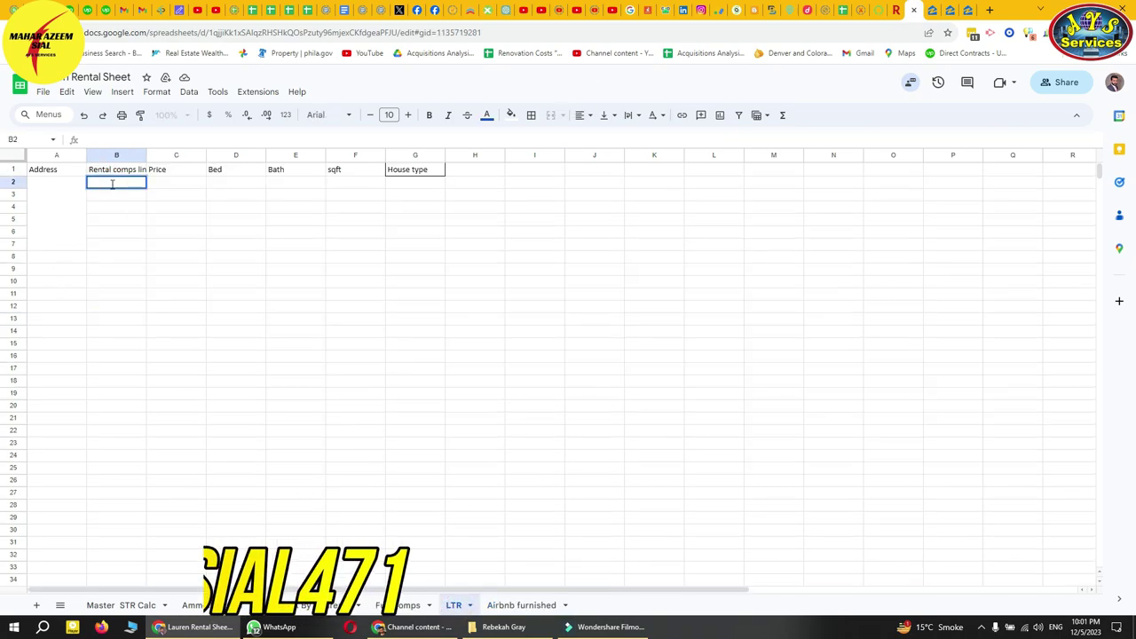
{"action": "type", "text": "h"}
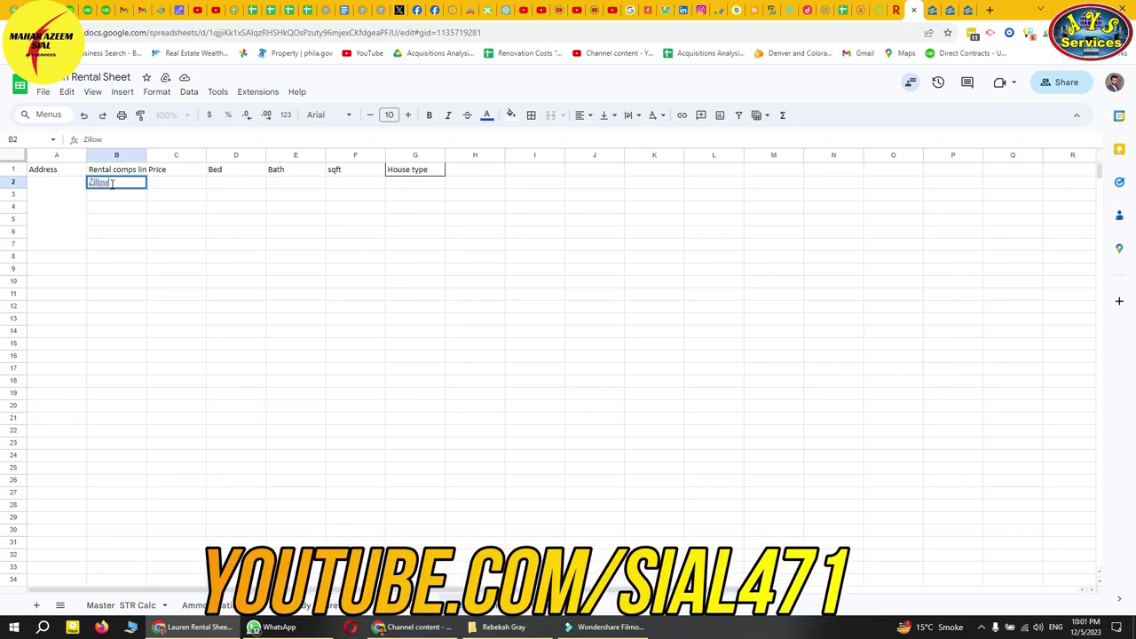
{"action": "double_click", "coordinate": [121, 183]}
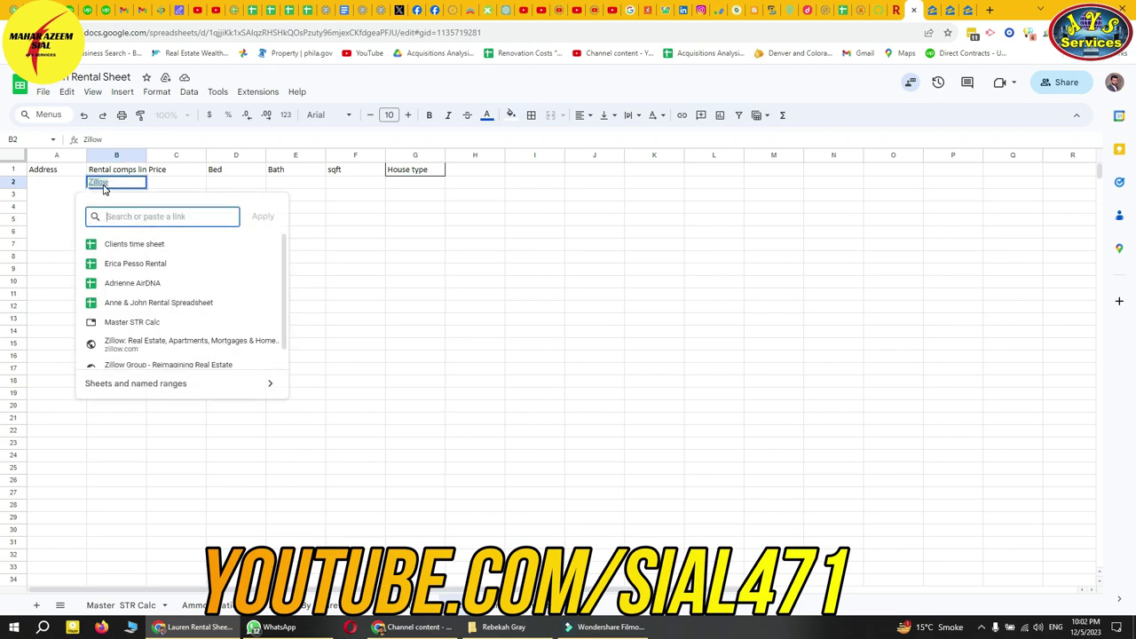
{"action": "left_click", "coordinate": [134, 216]}
{"action": "key", "text": "ctrl+v"}
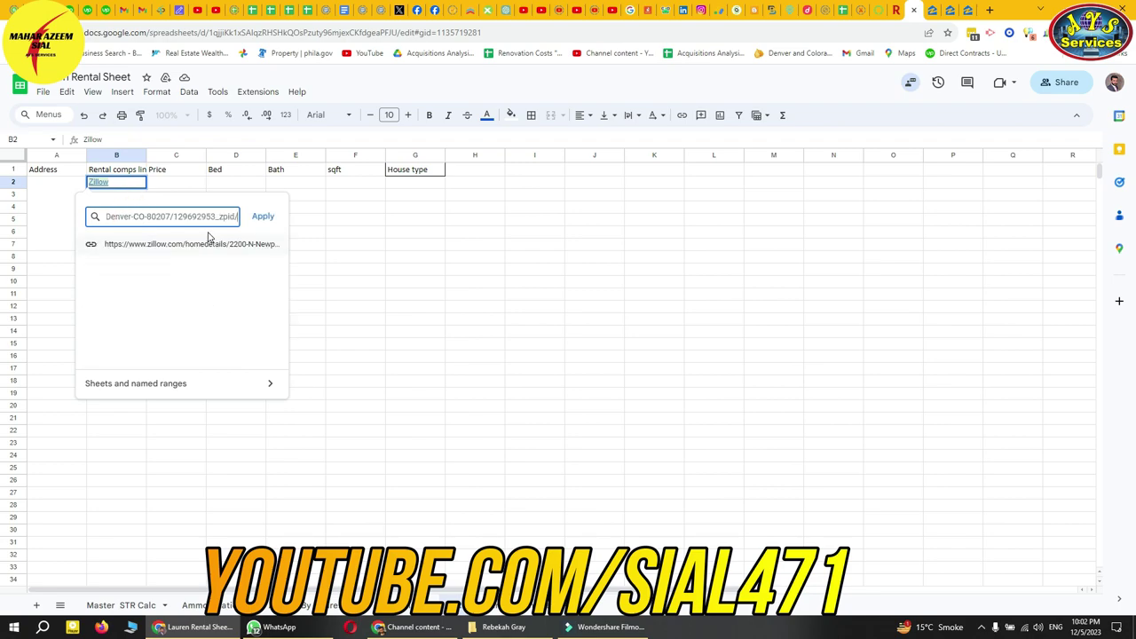
{"action": "left_click", "coordinate": [265, 217]}
{"action": "left_click", "coordinate": [272, 238]}
{"action": "left_click", "coordinate": [113, 185]}
{"action": "left_click", "coordinate": [375, 243]}
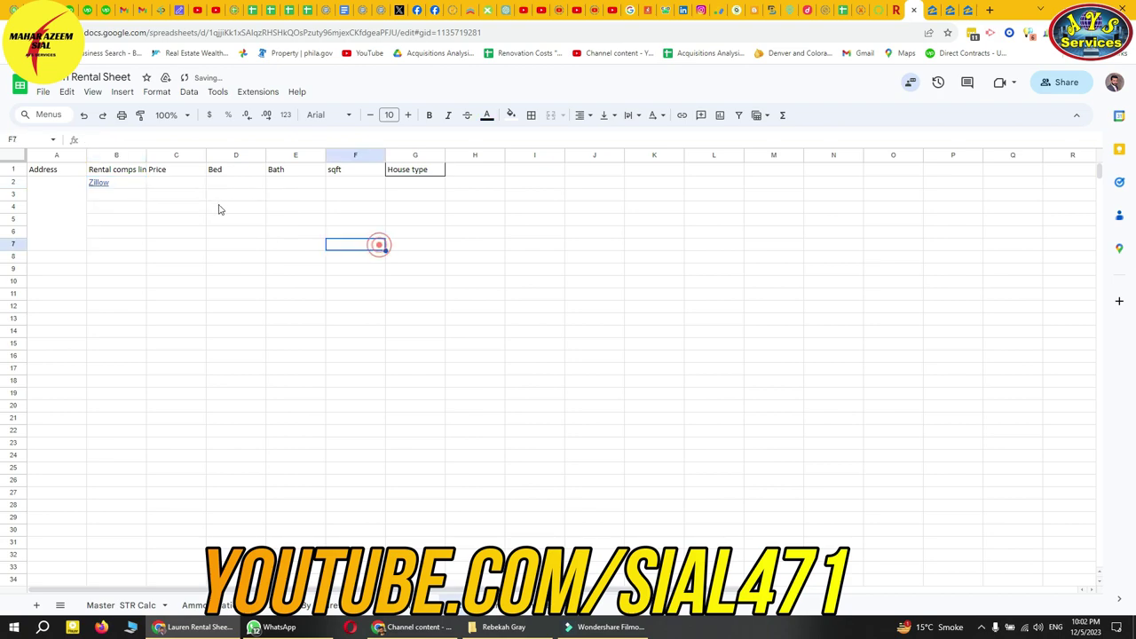
{"action": "left_click", "coordinate": [184, 183]}
{"action": "left_click", "coordinate": [955, 10]}
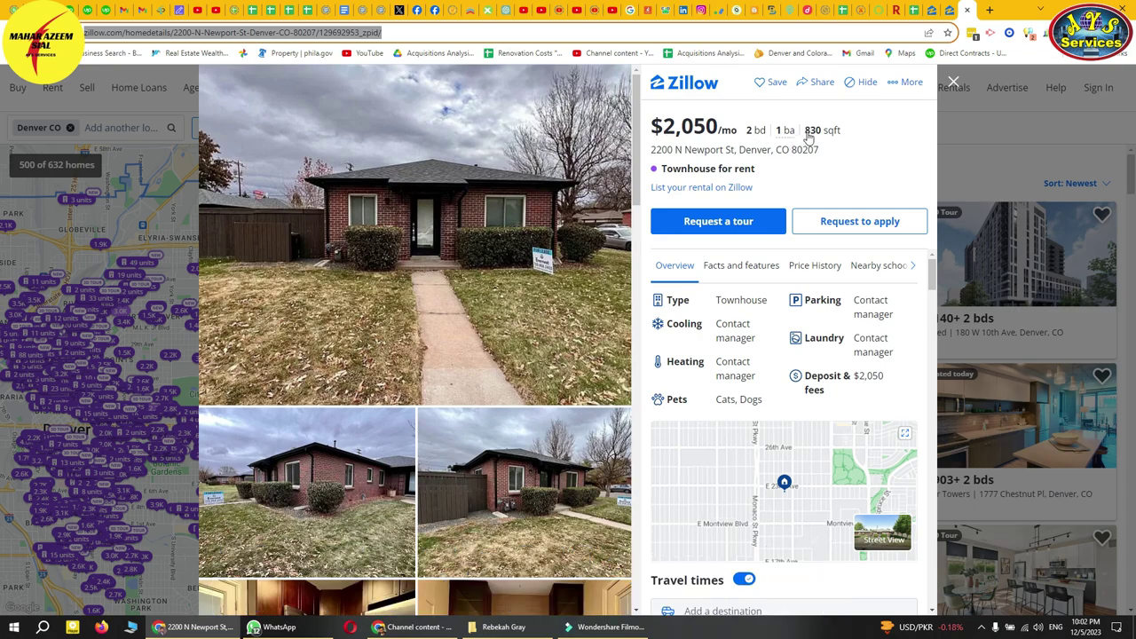
- Enter 2,050, 2 bed, 1 bath and 850 sqft into C2:F2
{"action": "left_click", "coordinate": [930, 11]}
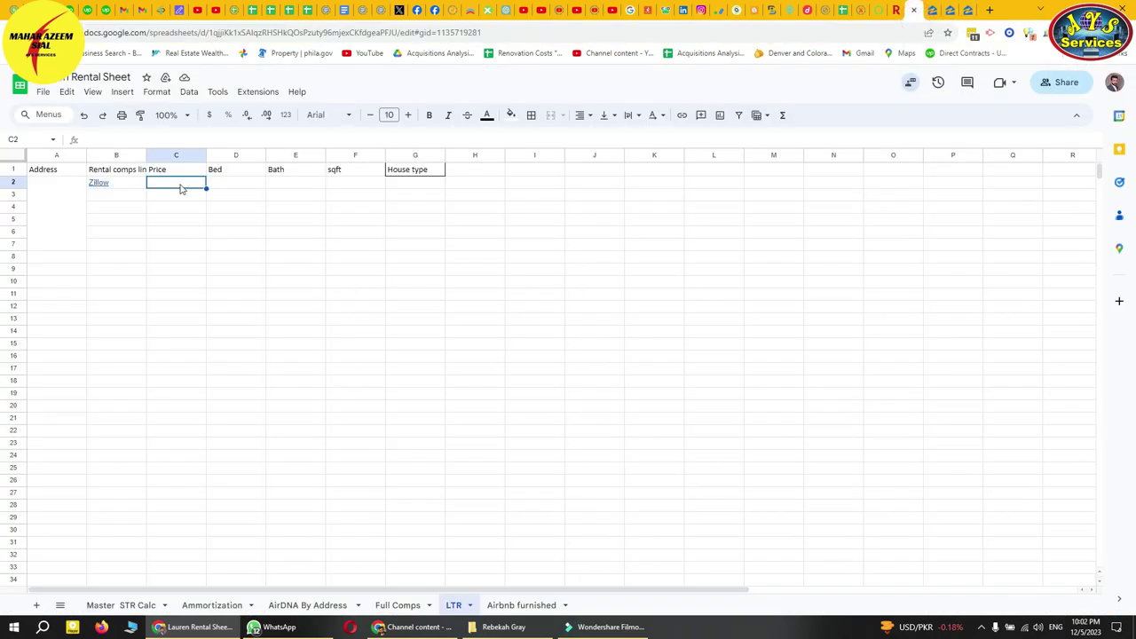
{"action": "type", "text": "2,0"}
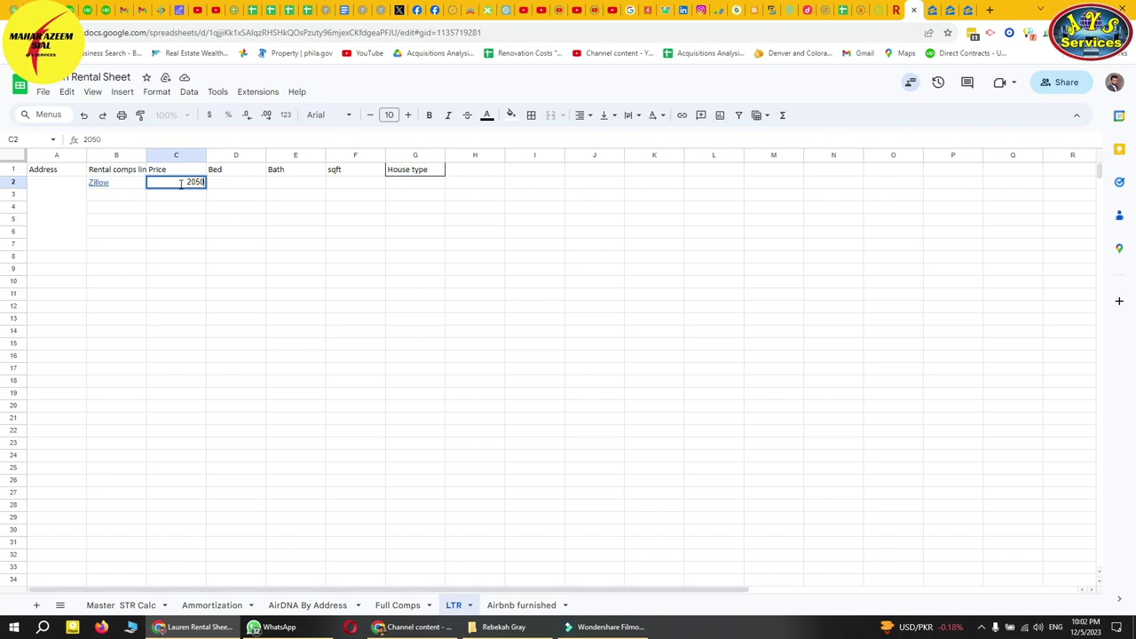
{"action": "type", "text": "50"}
{"action": "key", "text": "Tab"}
{"action": "type", "text": "2"}
{"action": "key", "text": "Tab"}
{"action": "type", "text": "1"}
{"action": "key", "text": "Tab"}
{"action": "type", "text": "850"}
{"action": "left_click", "coordinate": [349, 252]}
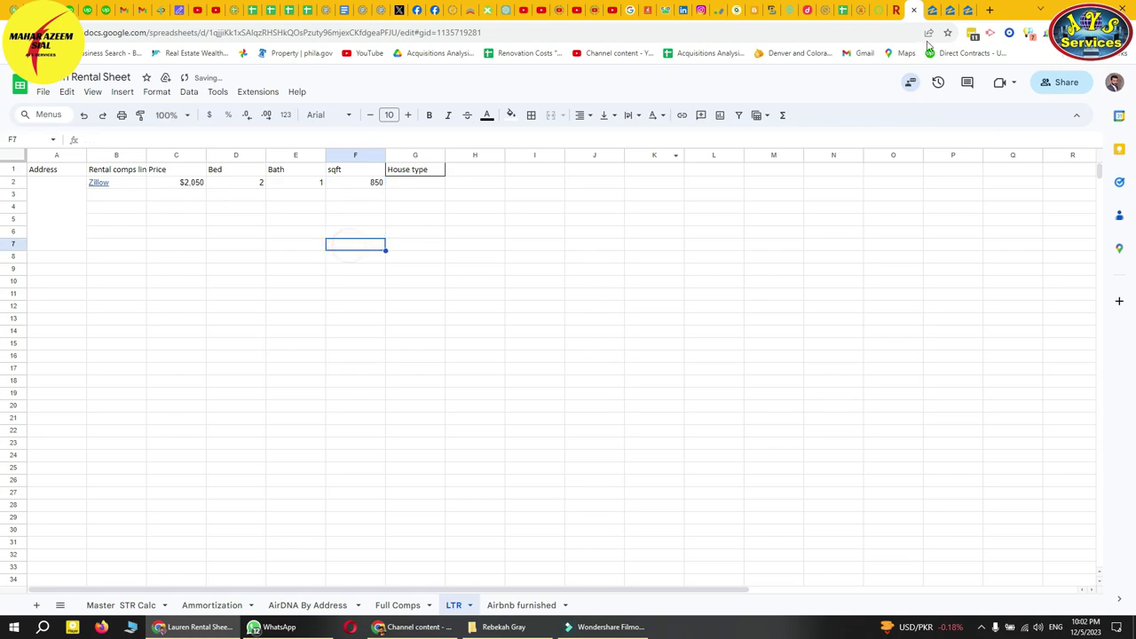
- Correct F2 to 830 sqft and enter Townhouse in G2
{"action": "left_click", "coordinate": [953, 9]}
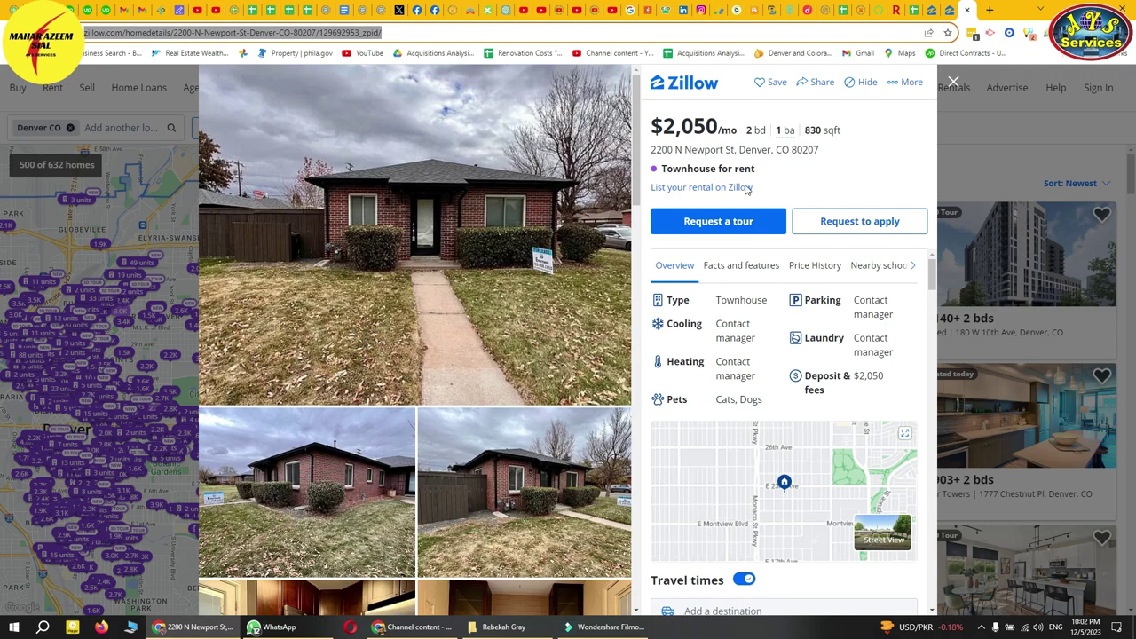
{"action": "left_click_drag", "start_coordinate": [662, 170], "coordinate": [712, 169]}
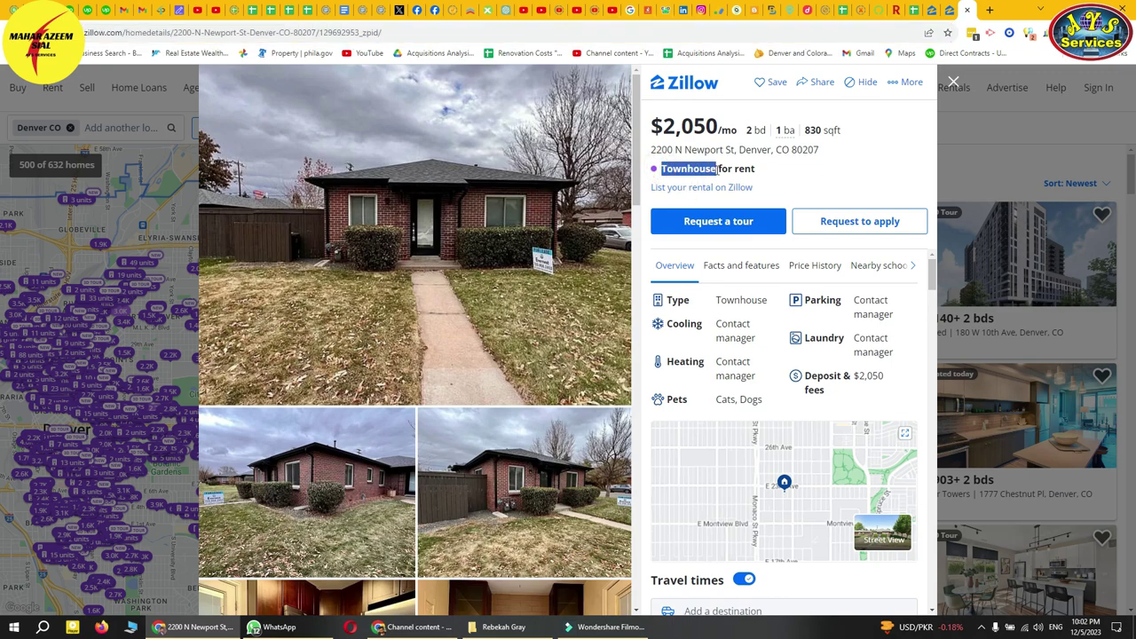
{"action": "left_click", "coordinate": [890, 10]}
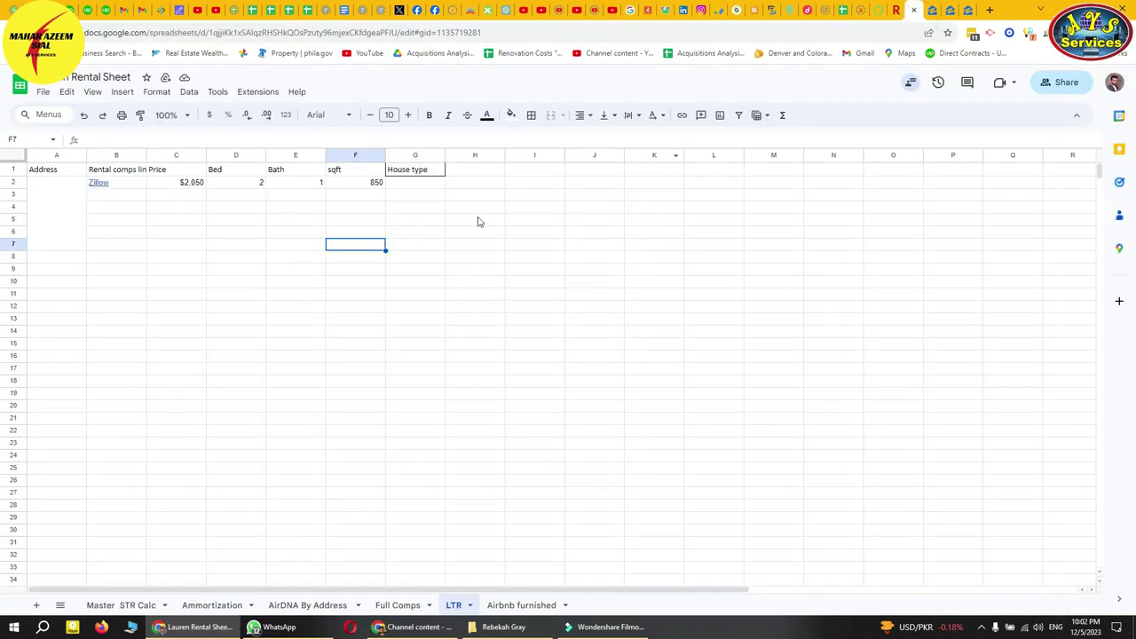
{"action": "left_click", "coordinate": [377, 184]}
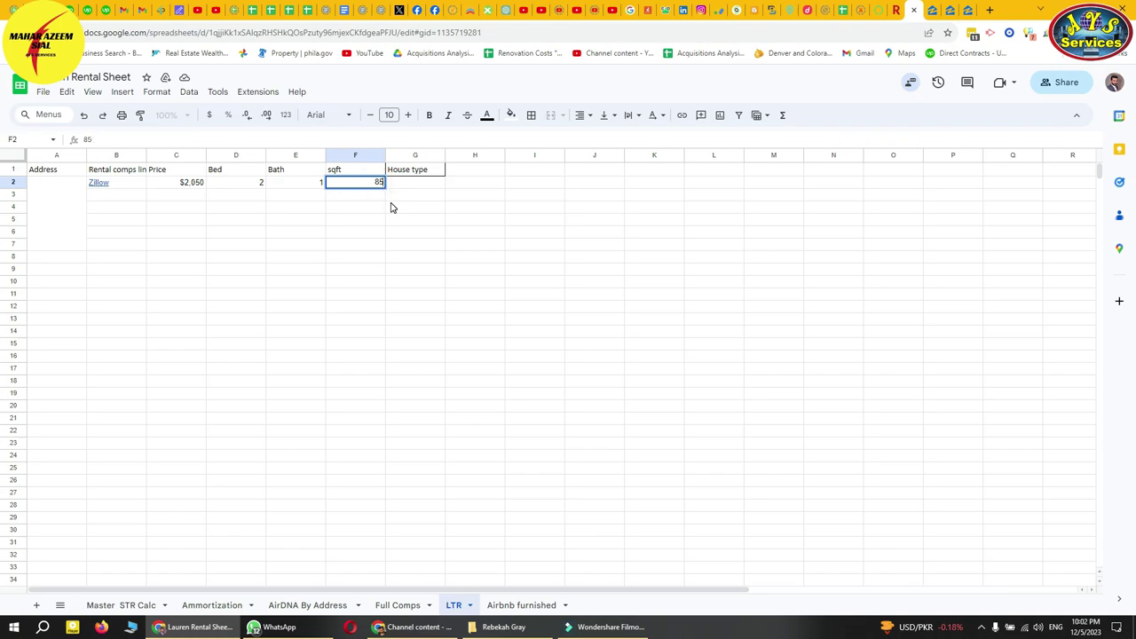
{"action": "type", "text": "830"}
{"action": "key", "text": "Tab"}
{"action": "type", "text": "Townhouse"}
{"action": "left_click", "coordinate": [393, 208]}
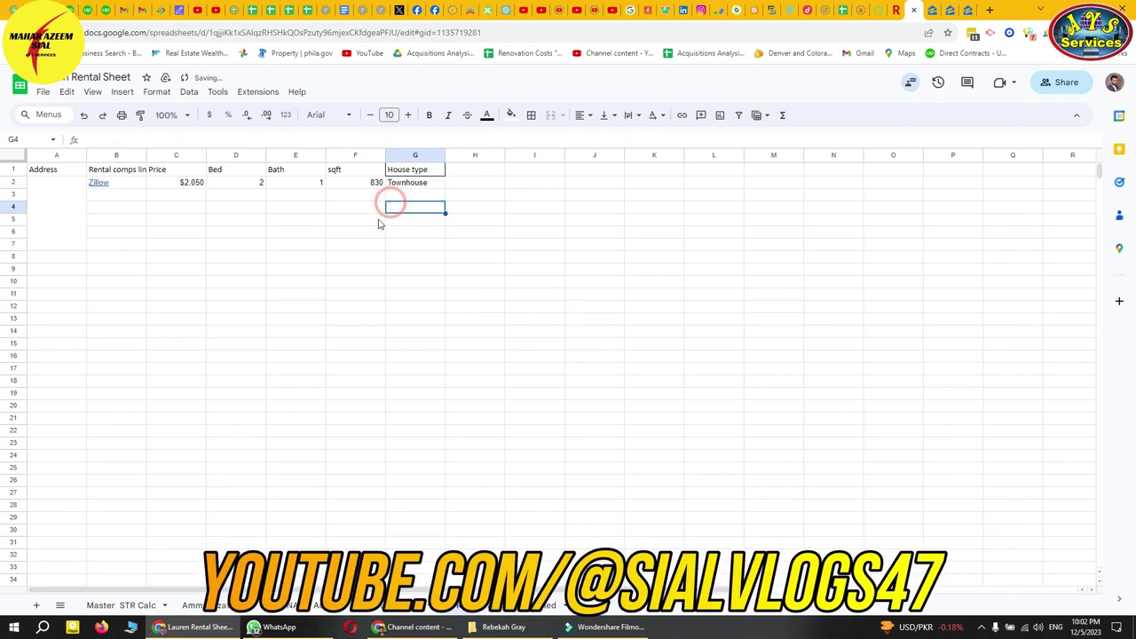
- Check each value in row 2, from the B2 link to the G2 house type
{"action": "left_click", "coordinate": [132, 183]}
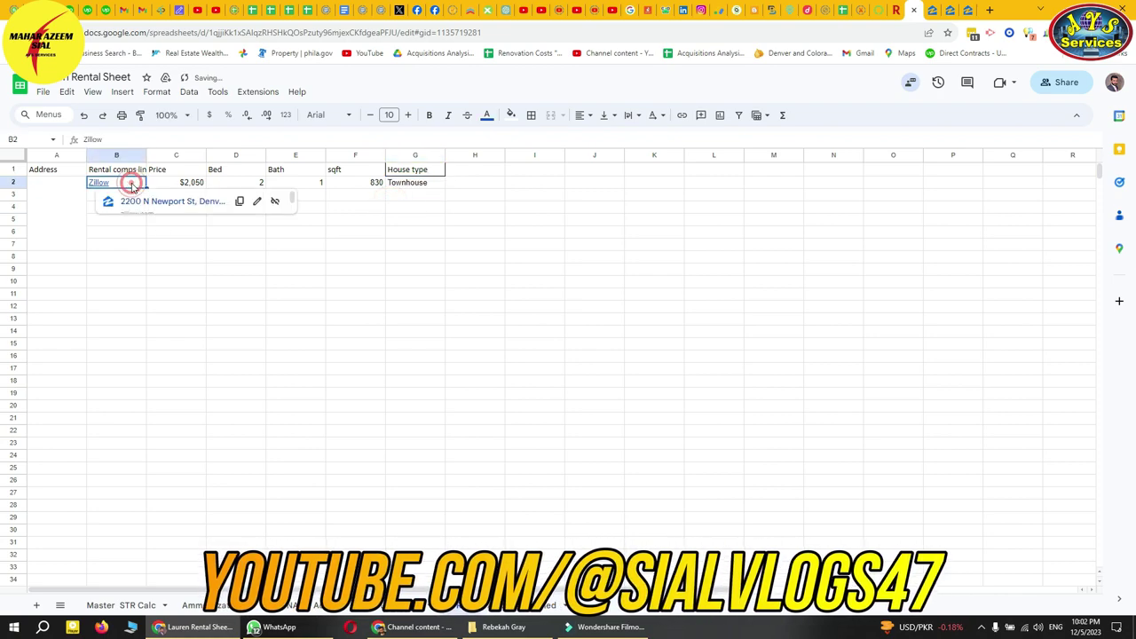
{"action": "left_click", "coordinate": [182, 184]}
{"action": "left_click", "coordinate": [246, 186]}
{"action": "left_click", "coordinate": [299, 183]}
{"action": "left_click", "coordinate": [354, 186]}
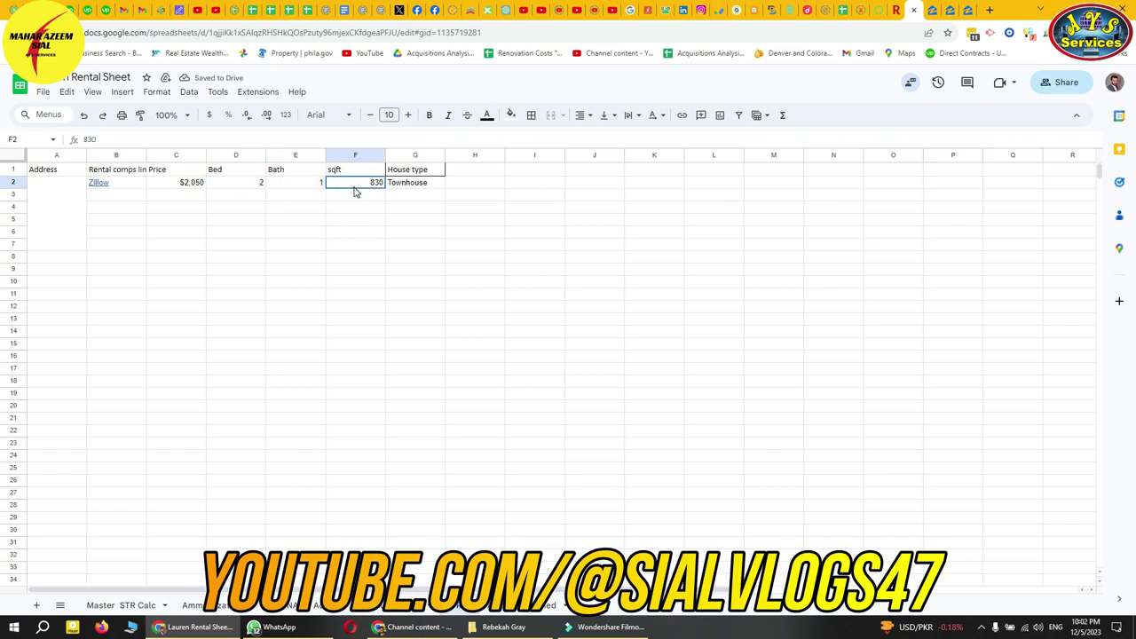
{"action": "left_click", "coordinate": [416, 184]}
{"action": "left_click", "coordinate": [402, 196]}
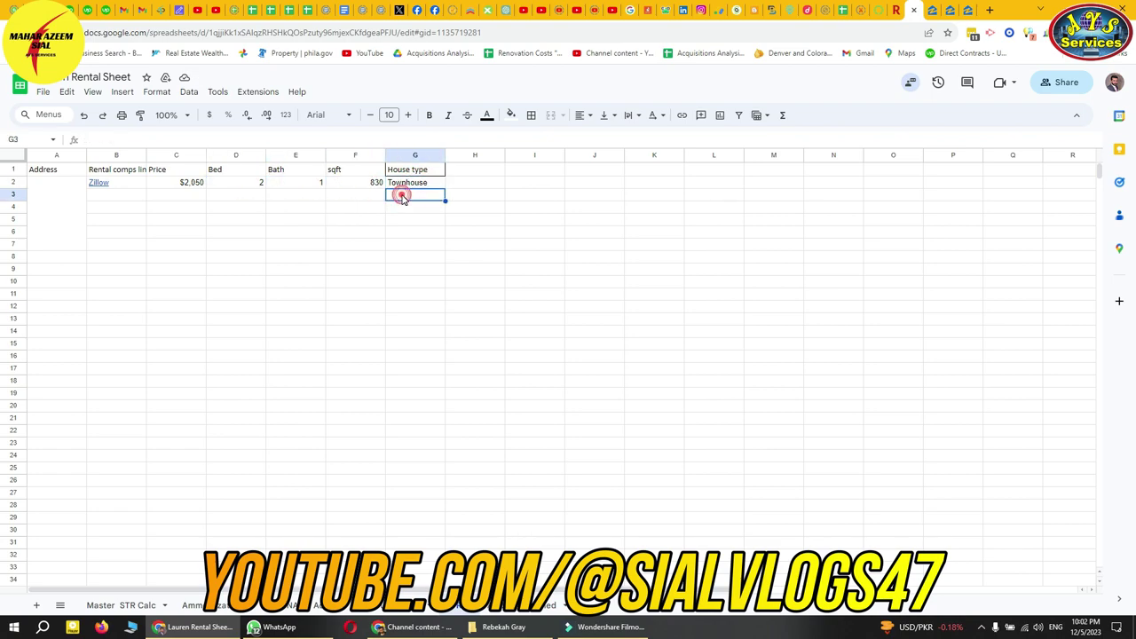
{"action": "left_click", "coordinate": [948, 11]}
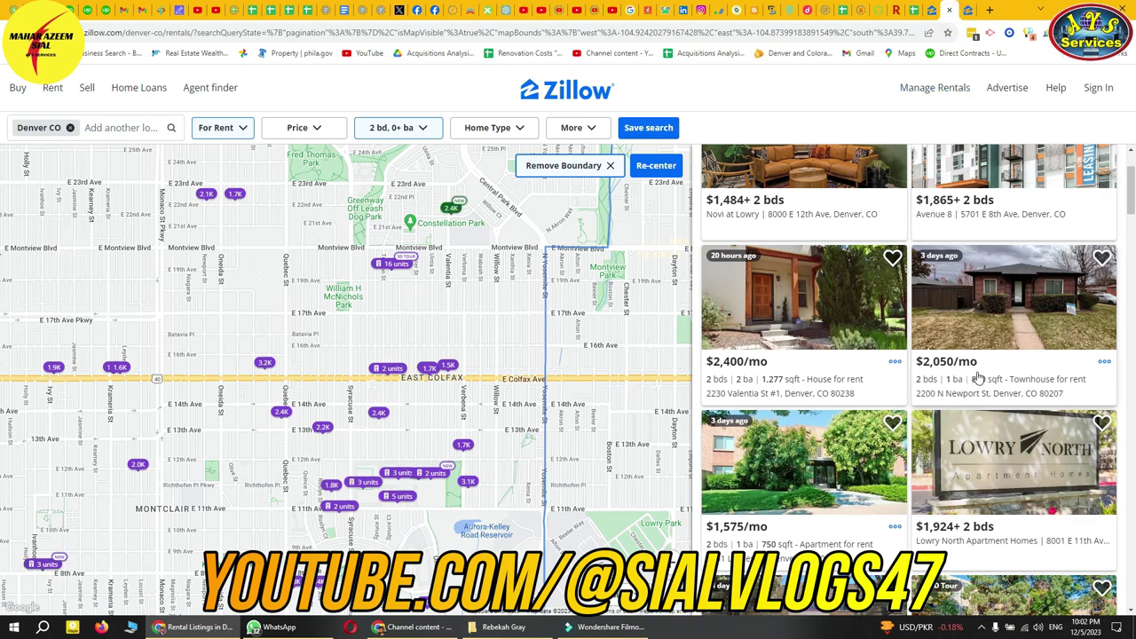
- Open the $1,575 Leyden St and $1,625 rental listings in new tabs
{"action": "scroll", "coordinate": [787, 375], "scroll_direction": "down", "scroll_amount": 1}
{"action": "right_click", "coordinate": [787, 375]}
{"action": "left_click", "coordinate": [830, 382]}
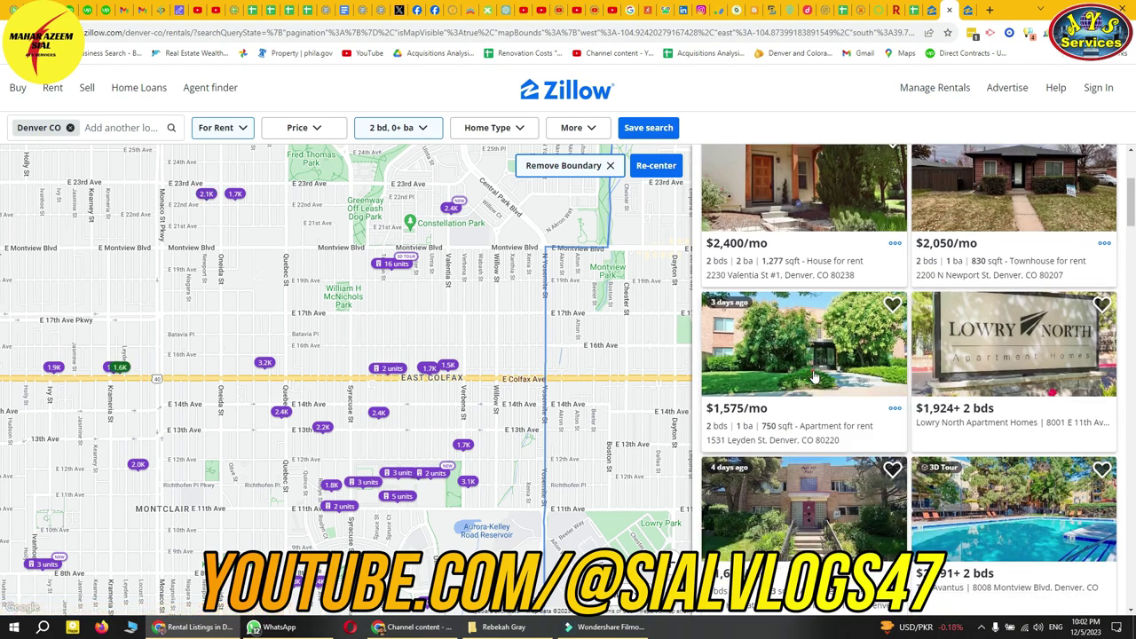
{"action": "scroll", "coordinate": [794, 432], "scroll_direction": "down", "scroll_amount": 1}
{"action": "right_click", "coordinate": [795, 432]}
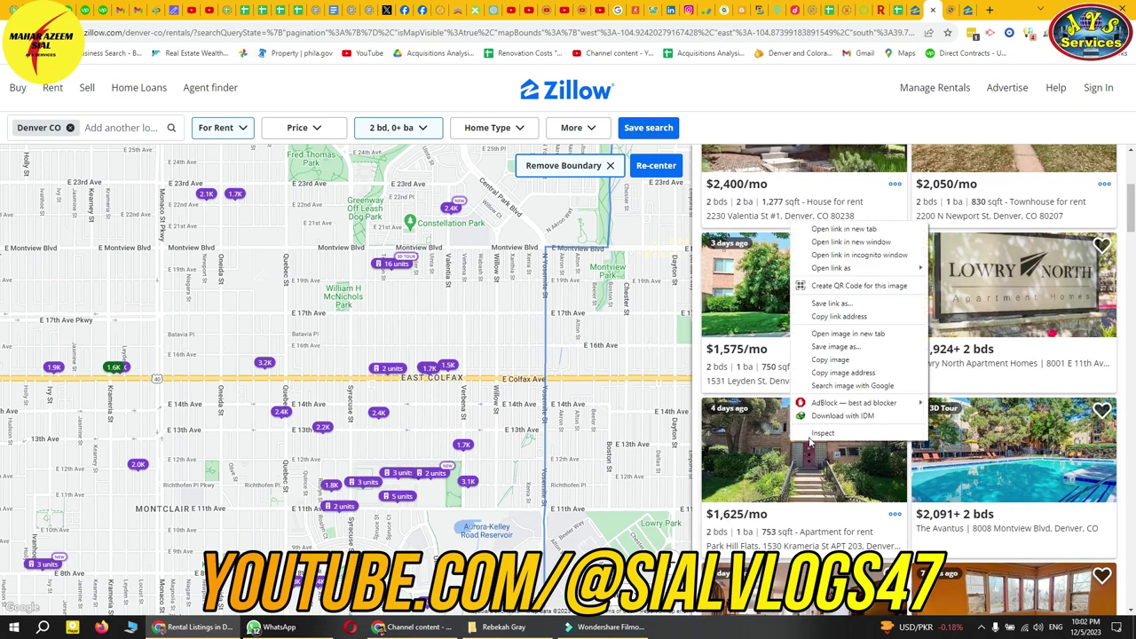
{"action": "left_click", "coordinate": [839, 227]}
{"action": "left_click", "coordinate": [927, 10]}
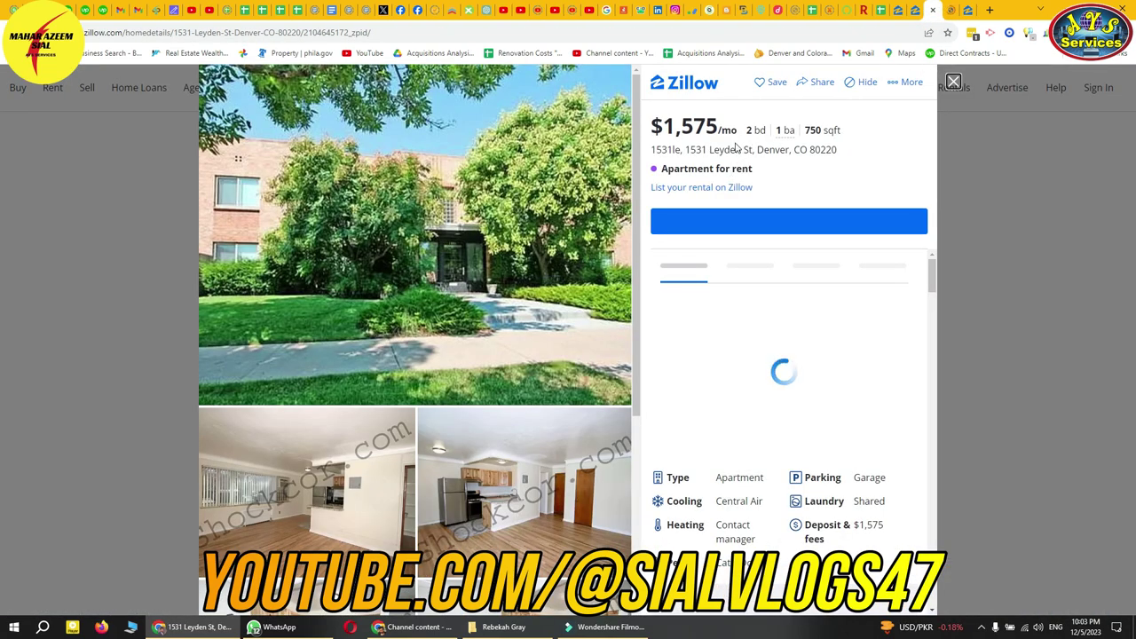
- Copy the Leyden St listing URL and fill B2's Zillow link down into B3:B4
{"action": "left_click", "coordinate": [522, 36]}
{"action": "key", "text": "ctrl+c"}
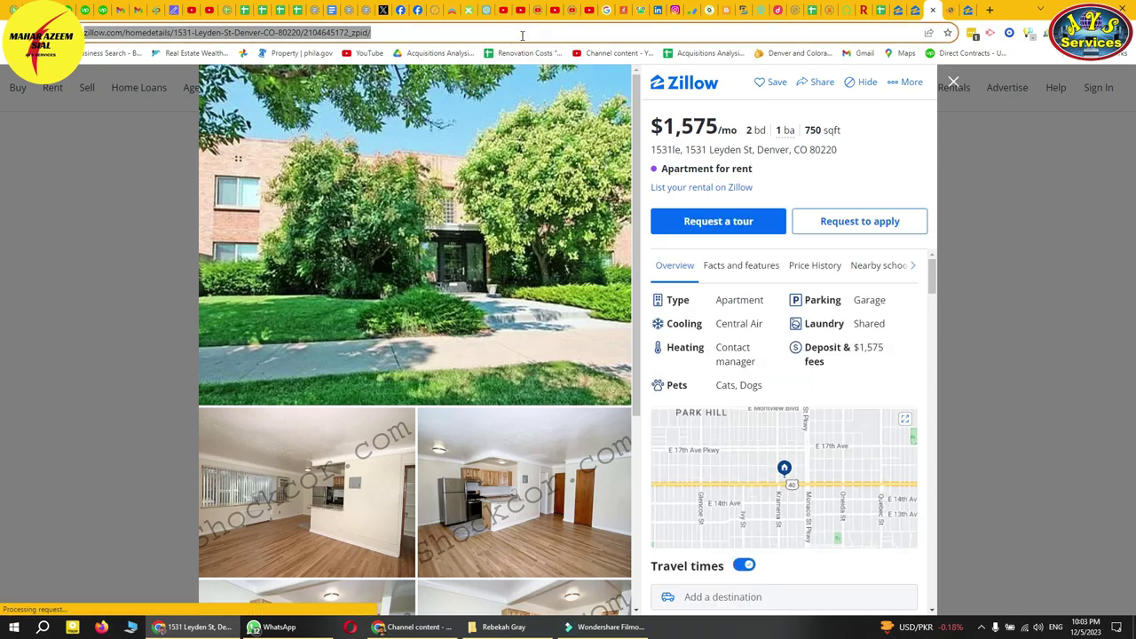
{"action": "left_click", "coordinate": [884, 18]}
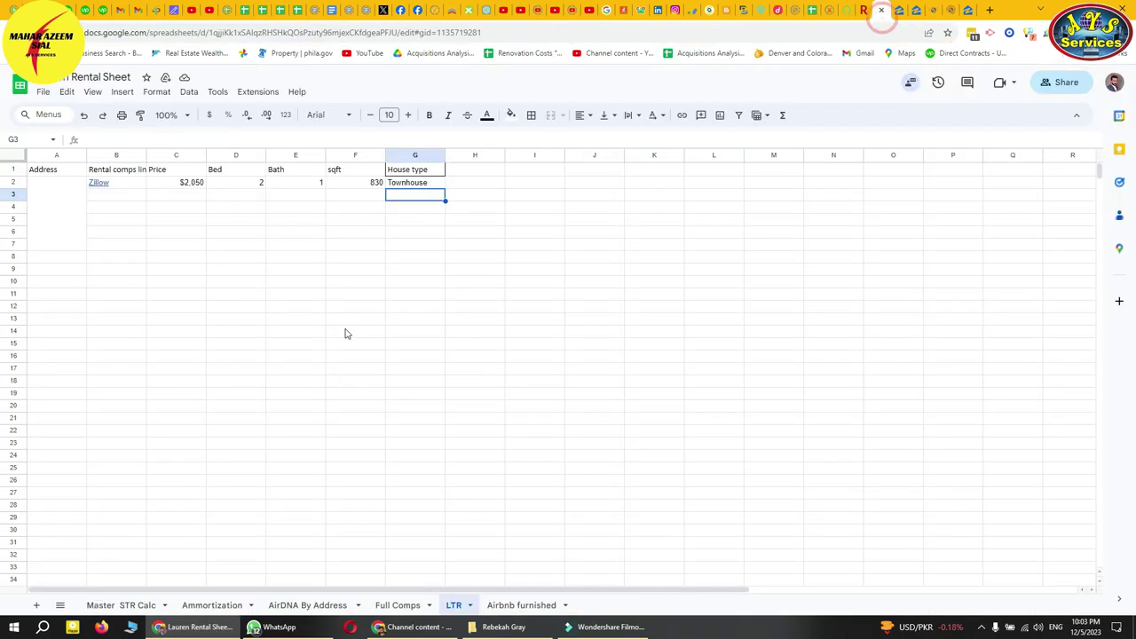
{"action": "left_click", "coordinate": [125, 183]}
{"action": "left_click_drag", "start_coordinate": [147, 188], "coordinate": [147, 214]}
{"action": "left_click", "coordinate": [120, 198]}
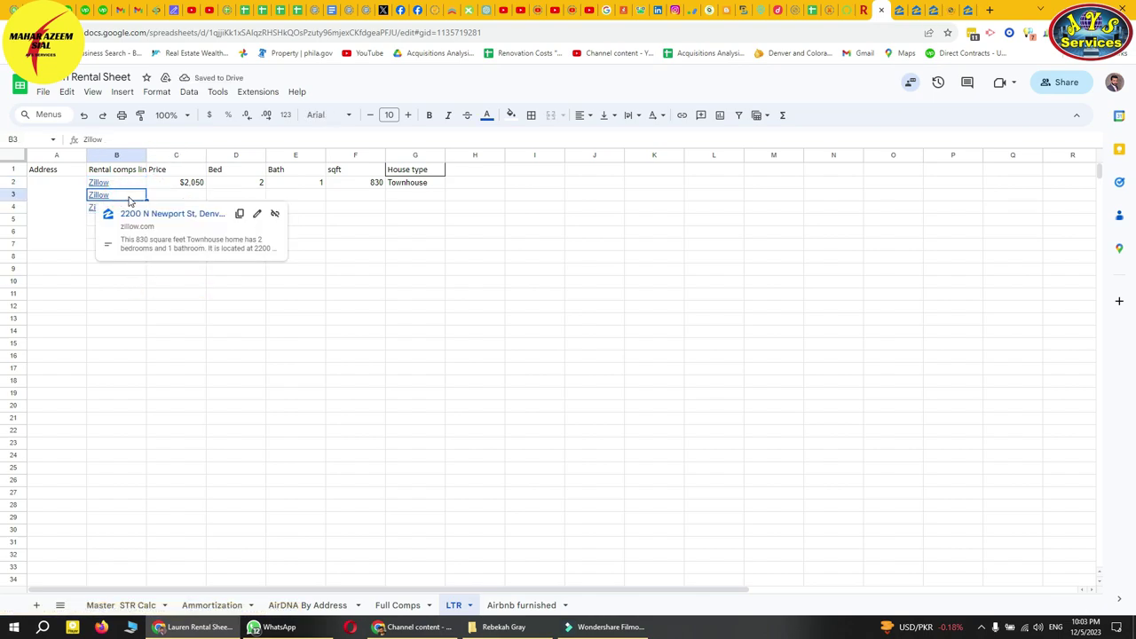
- Undo the copied links and type Zillow into B3, B4 and B5
{"action": "key", "text": "ctrl+z"}
{"action": "type", "text": "Z"}
{"action": "key", "text": "Return"}
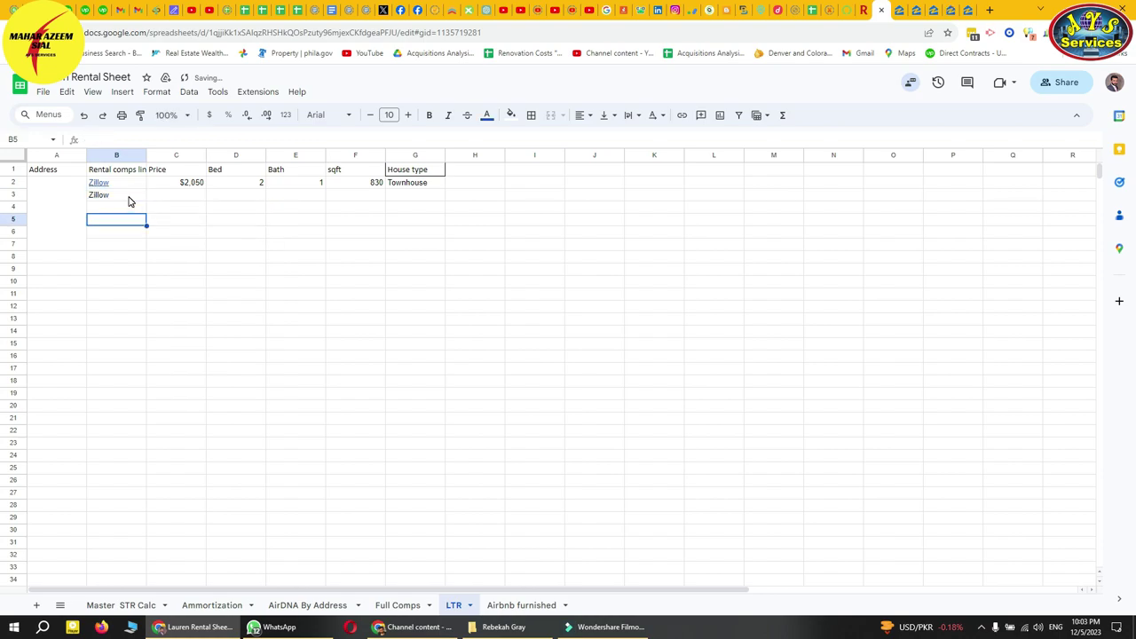
{"action": "type", "text": "Zillow"}
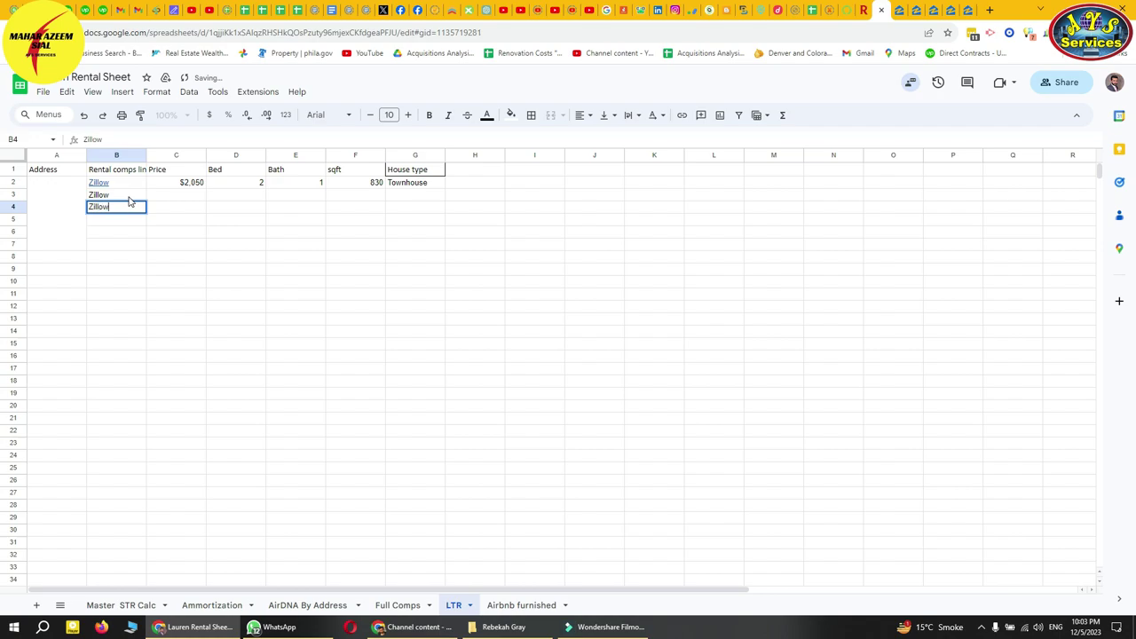
{"action": "key", "text": "Return"}
{"action": "type", "text": "Z"}
{"action": "key", "text": "Return"}
{"action": "key", "text": "Right"}
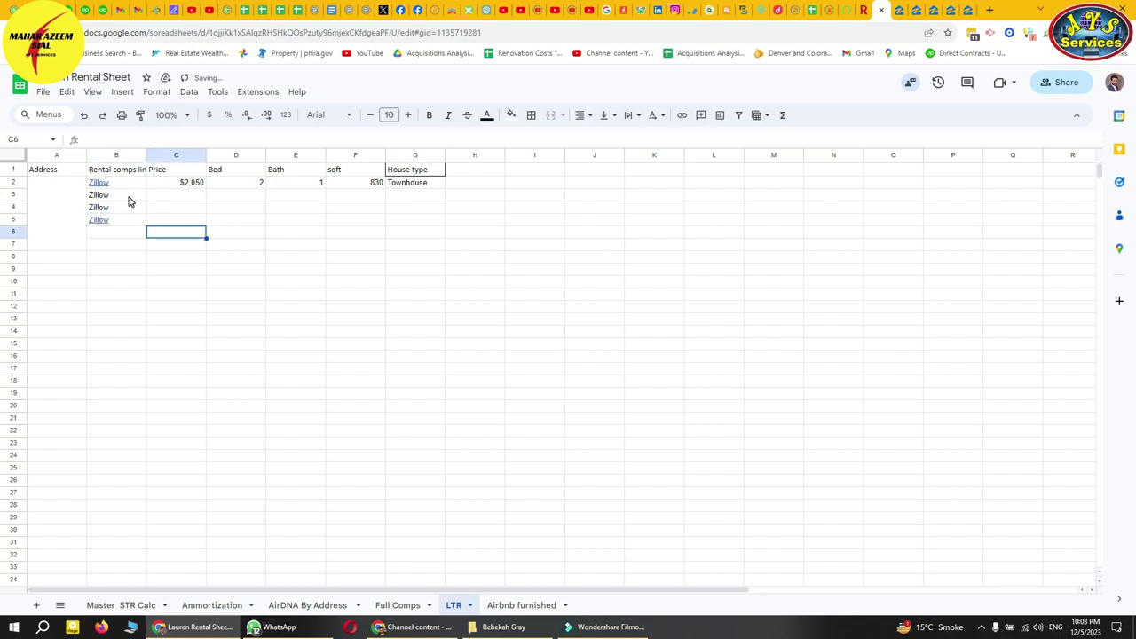
{"action": "left_click", "coordinate": [121, 200]}
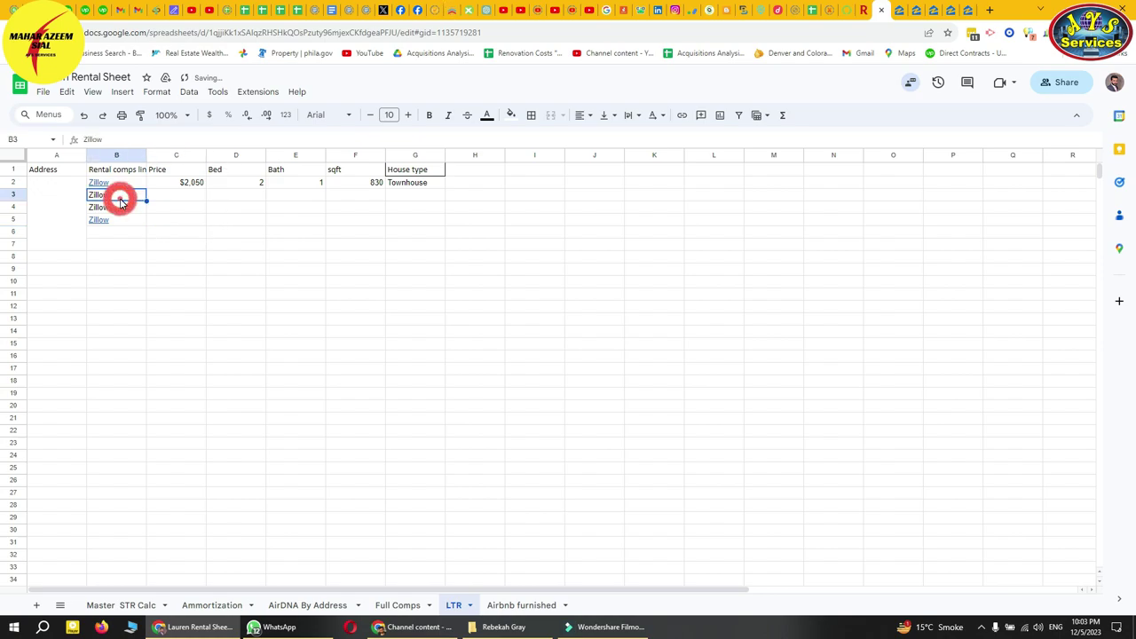
{"action": "key", "text": "ctrl+k"}
{"action": "key", "text": "ctrl+v"}
{"action": "key", "text": "Return"}
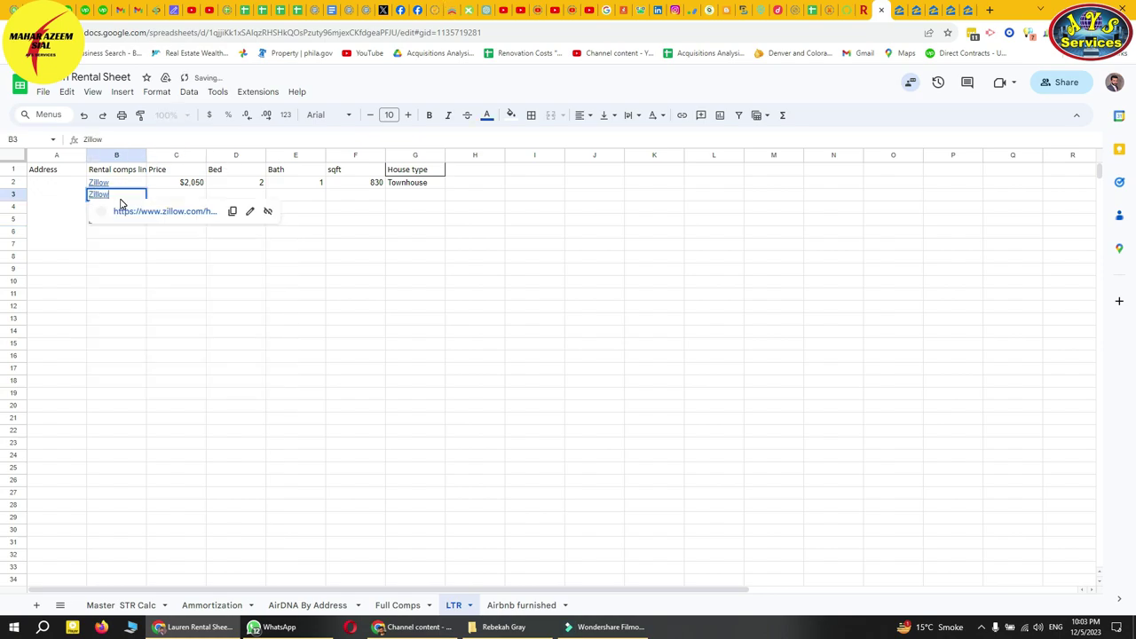
{"action": "left_click", "coordinate": [163, 248]}
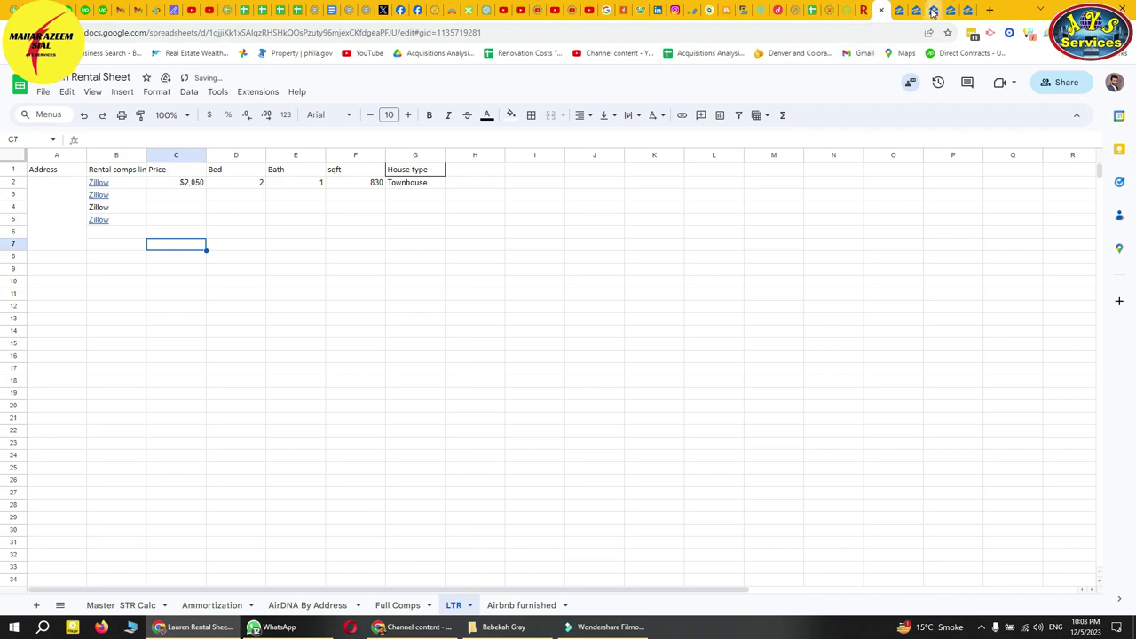
{"action": "left_click", "coordinate": [919, 11]}
{"action": "left_click", "coordinate": [781, 293]}
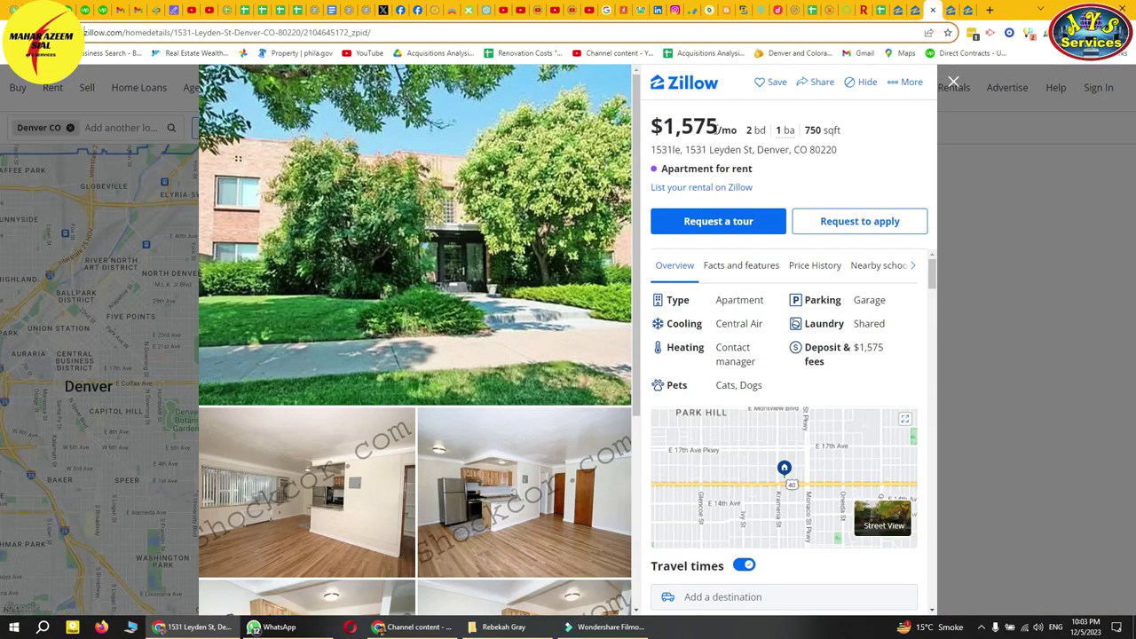
- Copy the Leyden St listing's $1,575 rent into cell C3
{"action": "left_click_drag", "start_coordinate": [822, 131], "coordinate": [664, 126]}
{"action": "key", "text": "ctrl+c"}
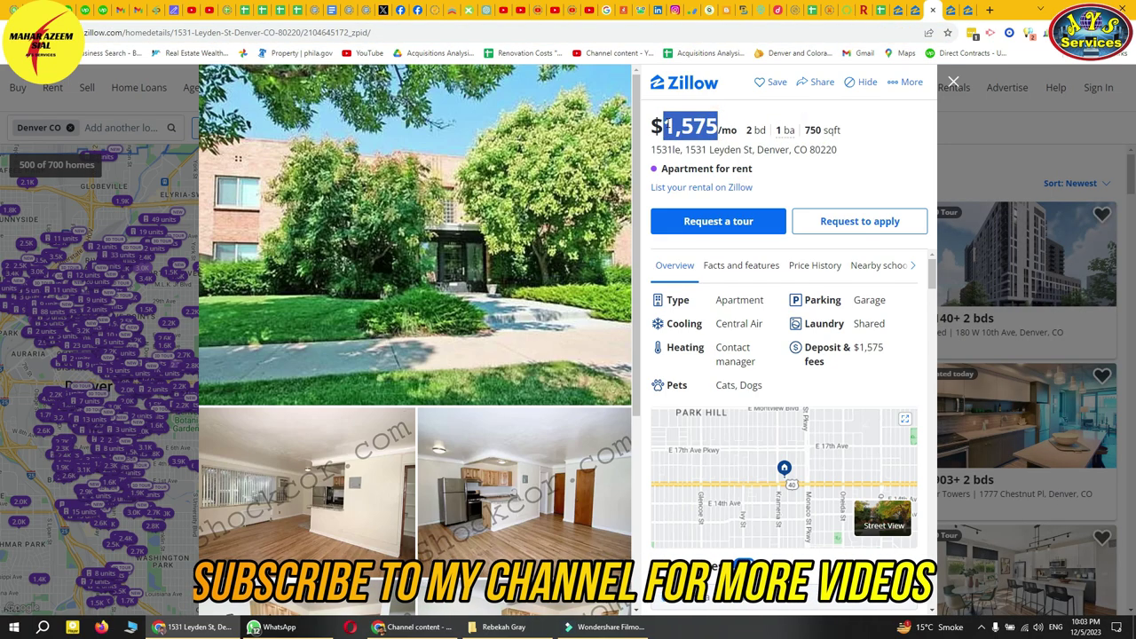
{"action": "left_click", "coordinate": [875, 18]}
{"action": "left_click", "coordinate": [203, 194]}
{"action": "key", "text": "ctrl+v"}
{"action": "left_click", "coordinate": [242, 232]}
- Enter 2 beds, 1 bath and 750 sqft in D3 through F3
{"action": "left_click", "coordinate": [254, 197]}
{"action": "type", "text": "2"}
{"action": "key", "text": "Tab"}
{"action": "type", "text": "1"}
{"action": "key", "text": "Tab"}
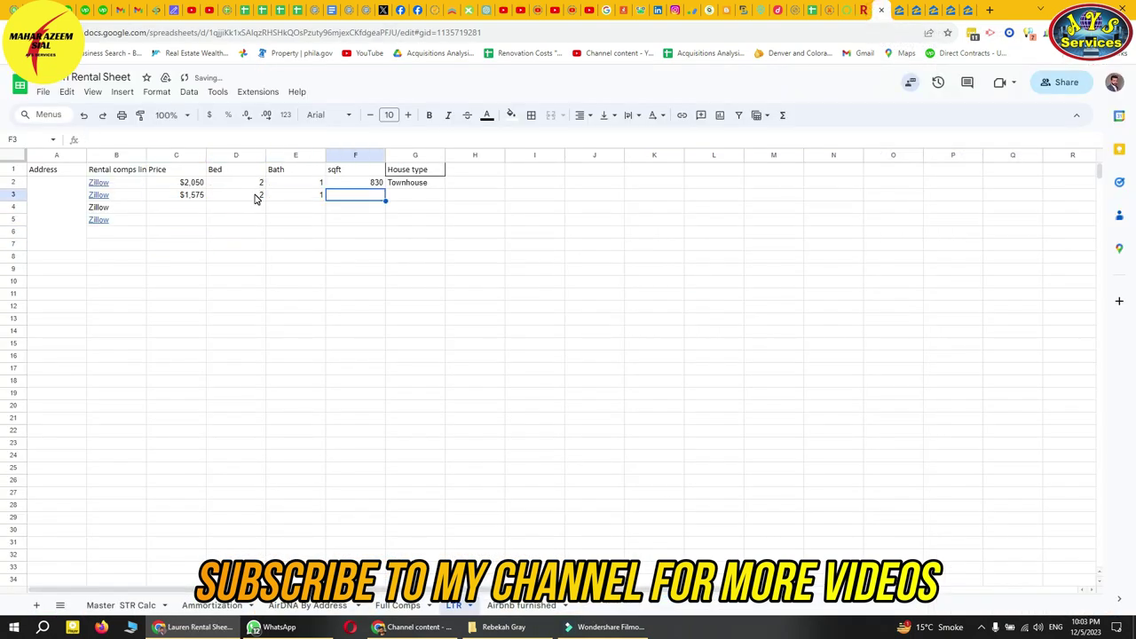
{"action": "type", "text": "750"}
{"action": "key", "text": "Tab"}
- Fill G3 with the Townhouse house type copied from G2
{"action": "key", "text": "Up"}
{"action": "key", "text": "ctrl+c"}
{"action": "key", "text": "Down"}
{"action": "key", "text": "ctrl+v"}
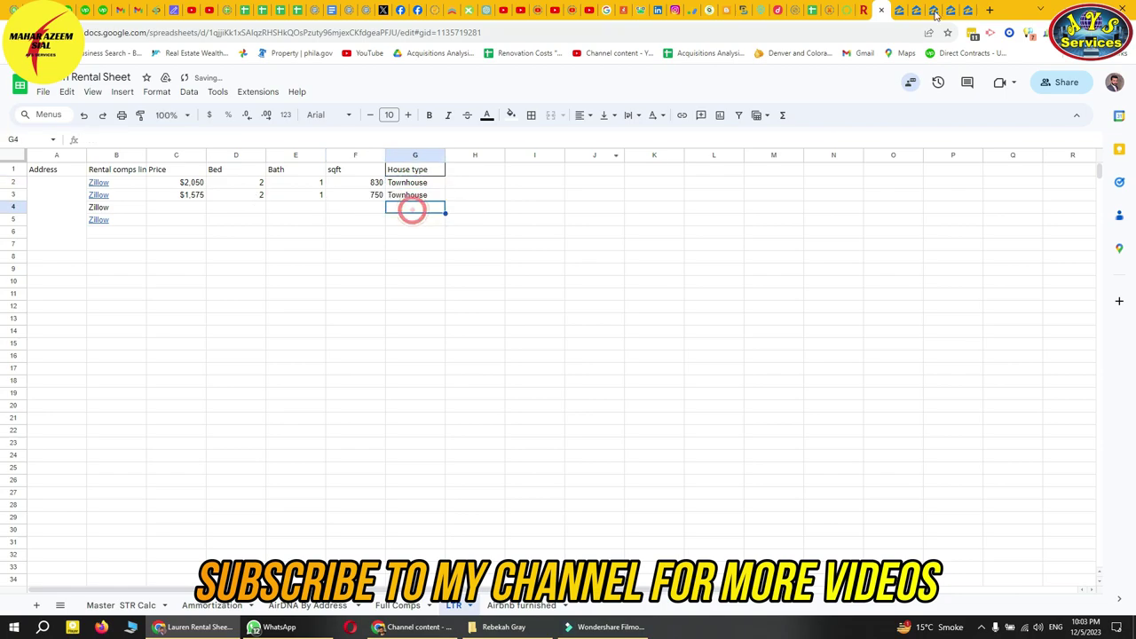
- Copy the property type 'Apartment' from the Leyden St listing
{"action": "left_click", "coordinate": [933, 10]}
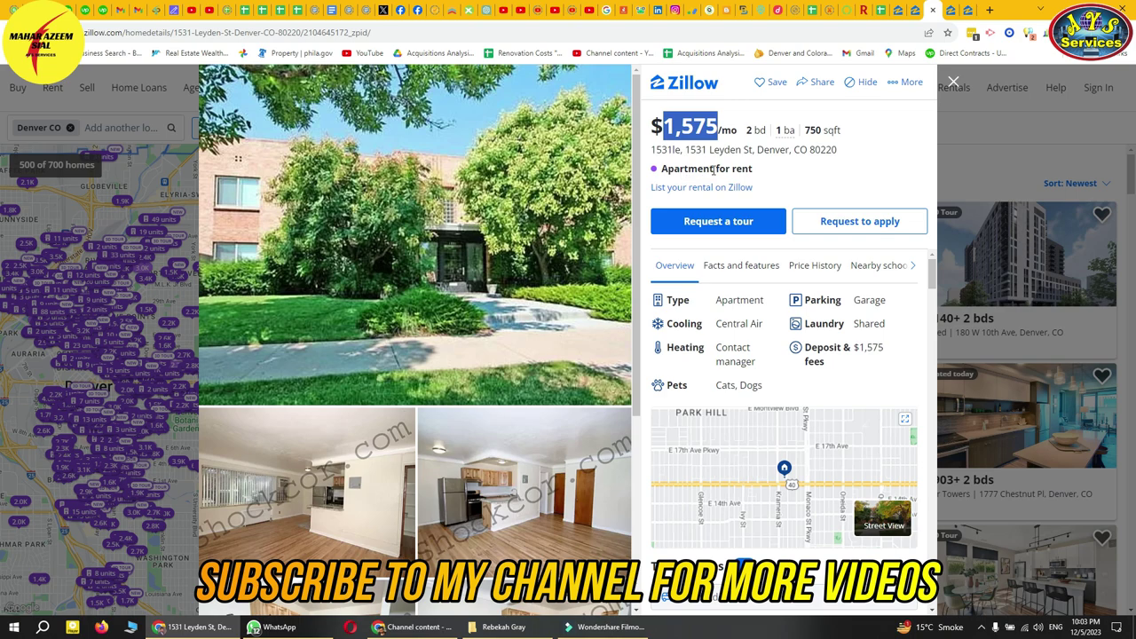
{"action": "left_click_drag", "start_coordinate": [715, 169], "coordinate": [662, 169]}
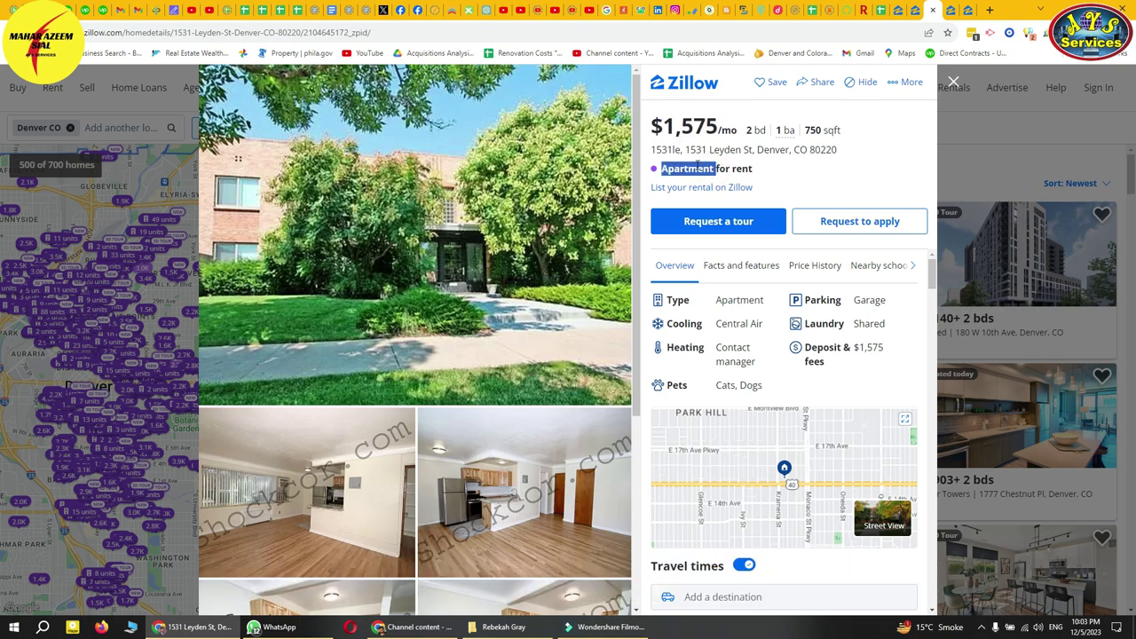
{"action": "left_click", "coordinate": [881, 10]}
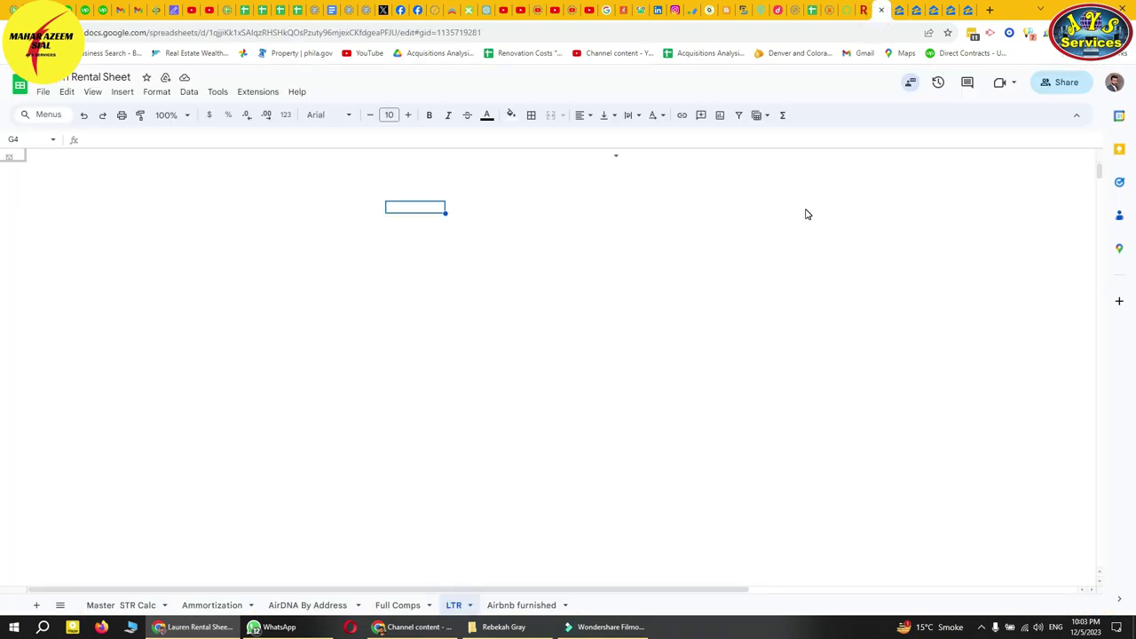
- Overwrite G3's Townhouse with Apartment, then reselect 'Apartment' on the Zillow listing
{"action": "left_click", "coordinate": [335, 234]}
{"action": "left_click", "coordinate": [383, 309]}
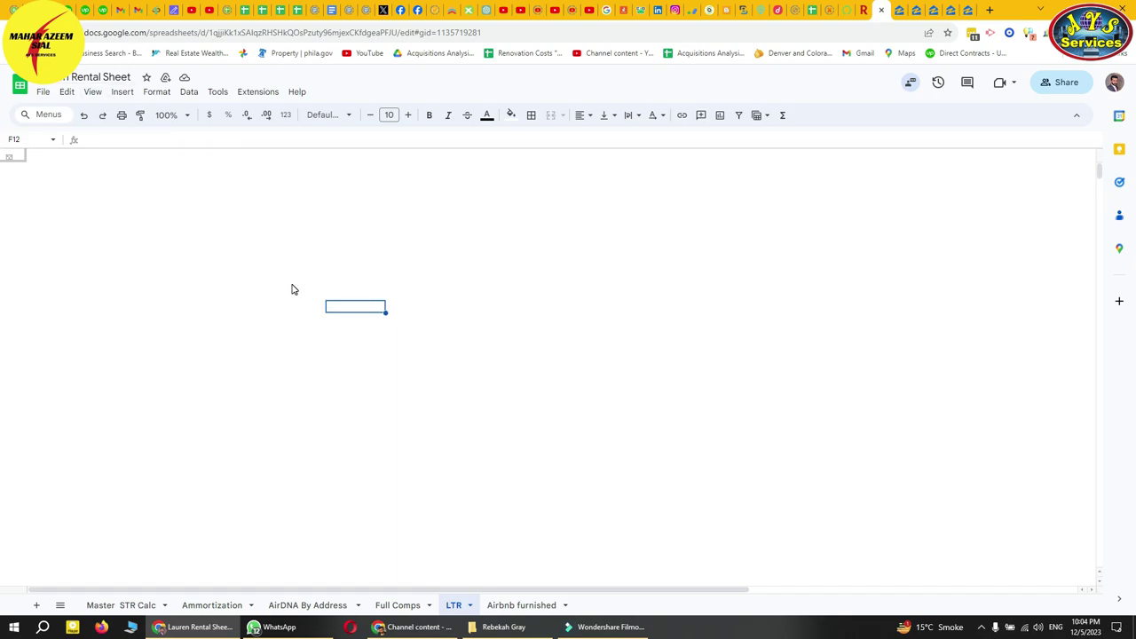
{"action": "left_click", "coordinate": [981, 627]}
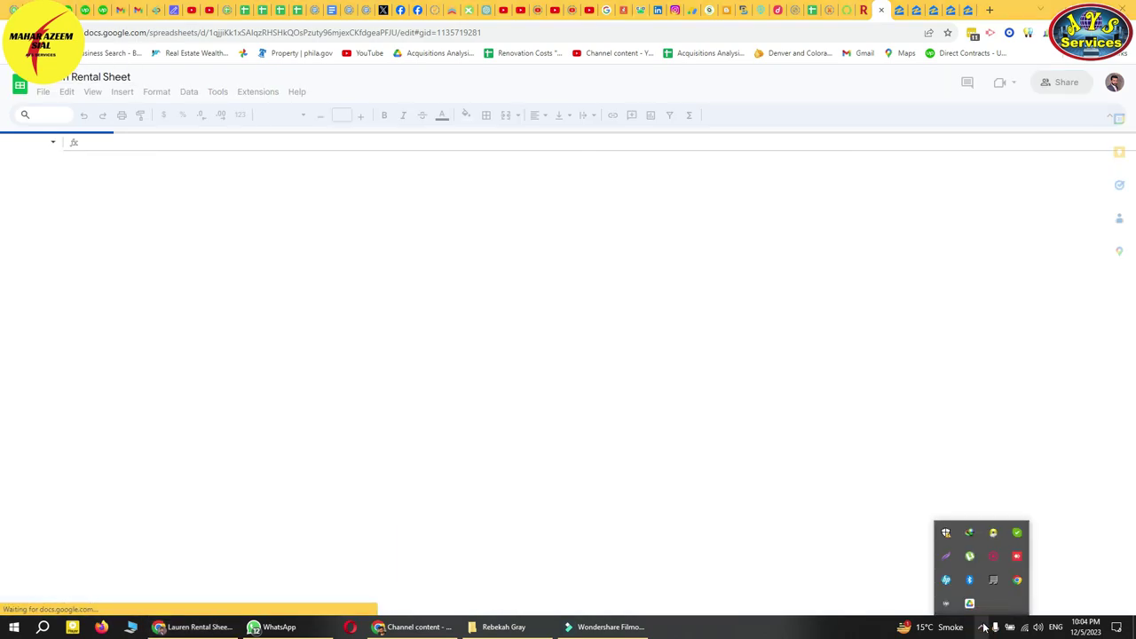
{"action": "right_click", "coordinate": [995, 559]}
{"action": "left_click", "coordinate": [1030, 565]}
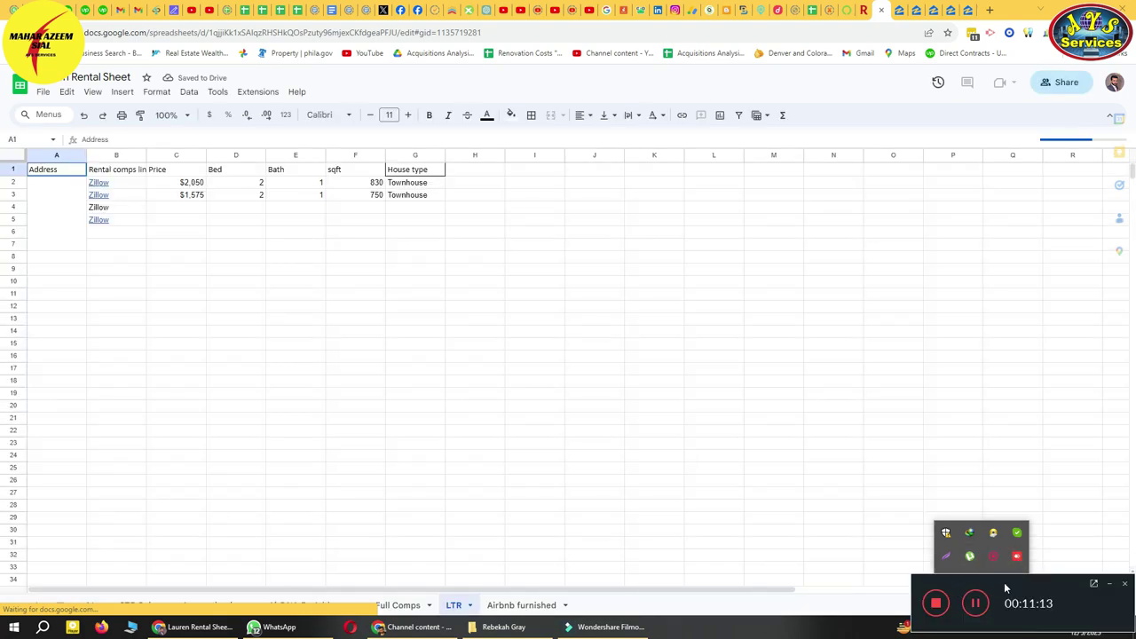
{"action": "left_click", "coordinate": [1107, 586]}
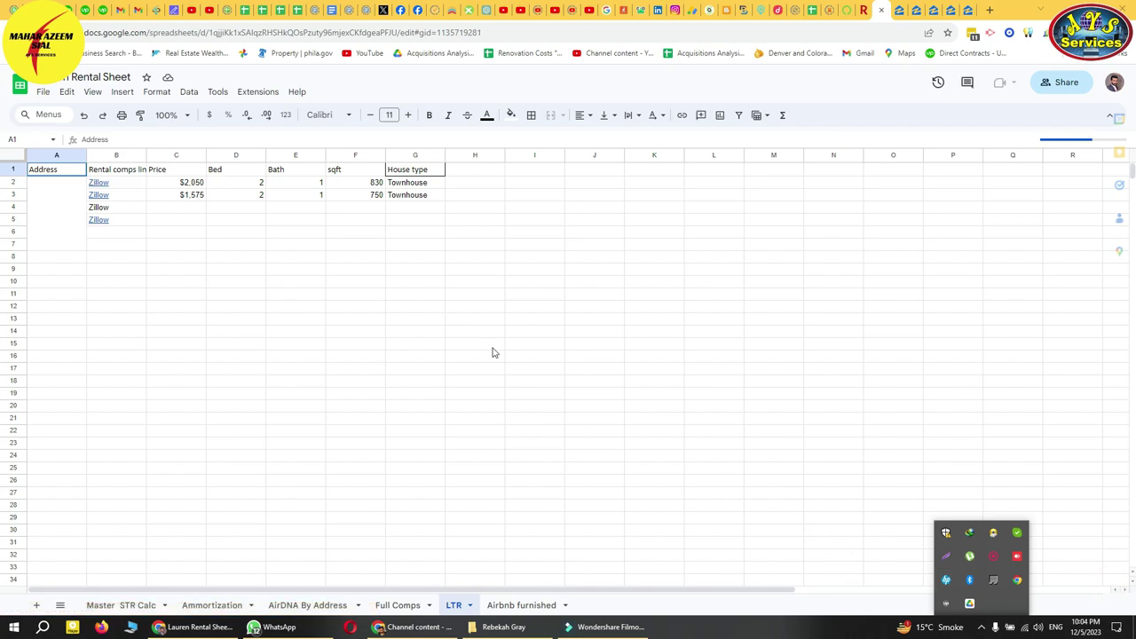
{"action": "left_click", "coordinate": [400, 306]}
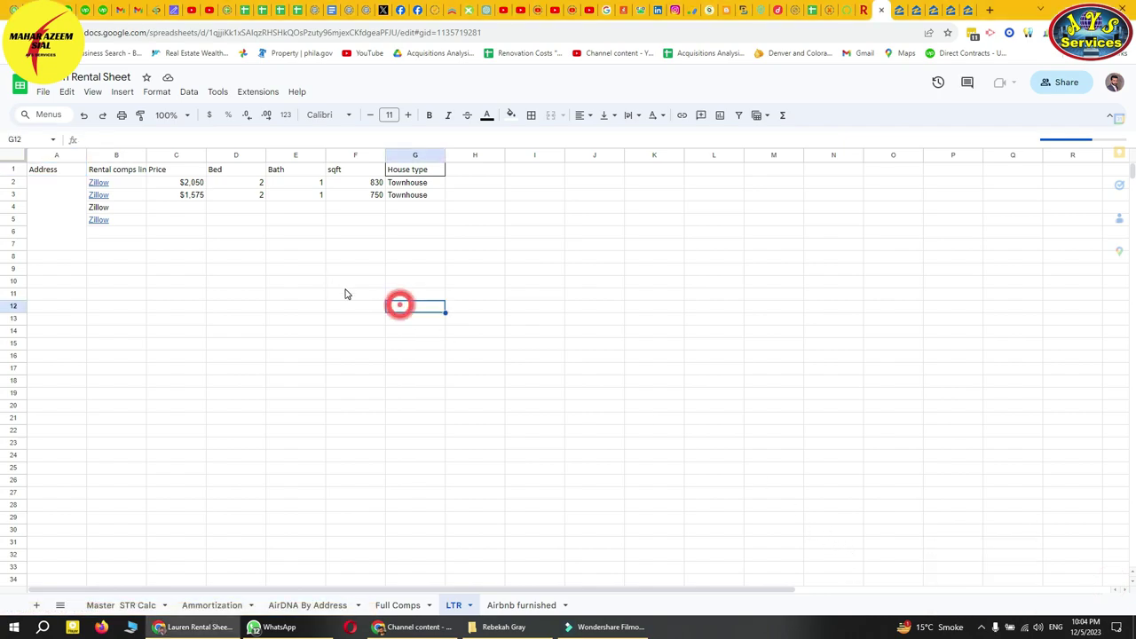
{"action": "double_click", "coordinate": [421, 196]}
{"action": "type", "text": "Apartment"}
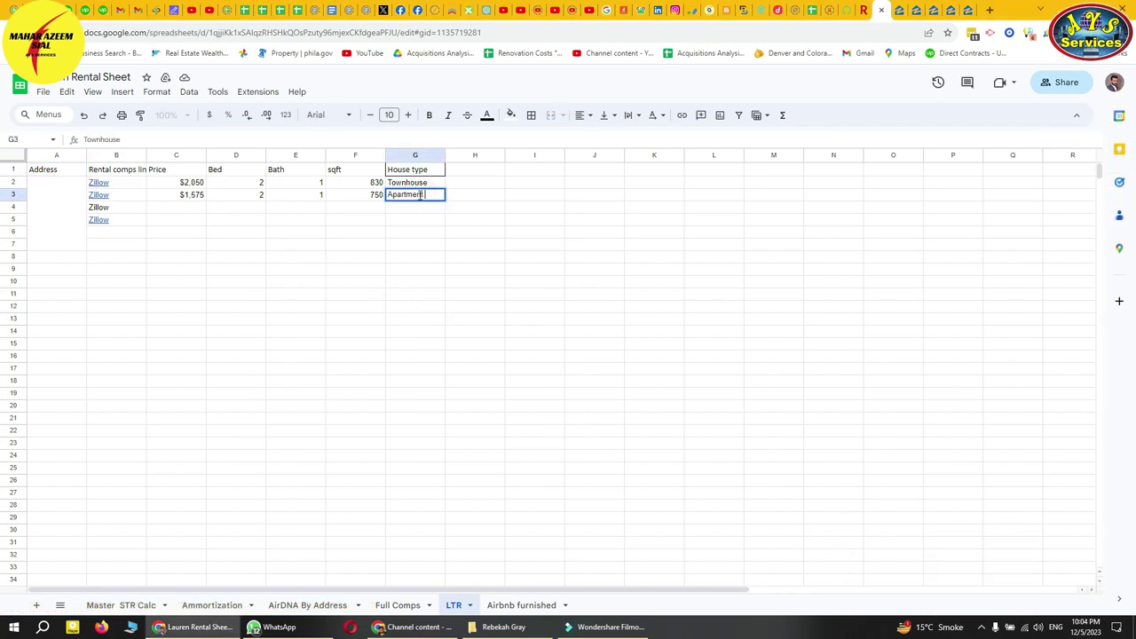
{"action": "left_click", "coordinate": [422, 220]}
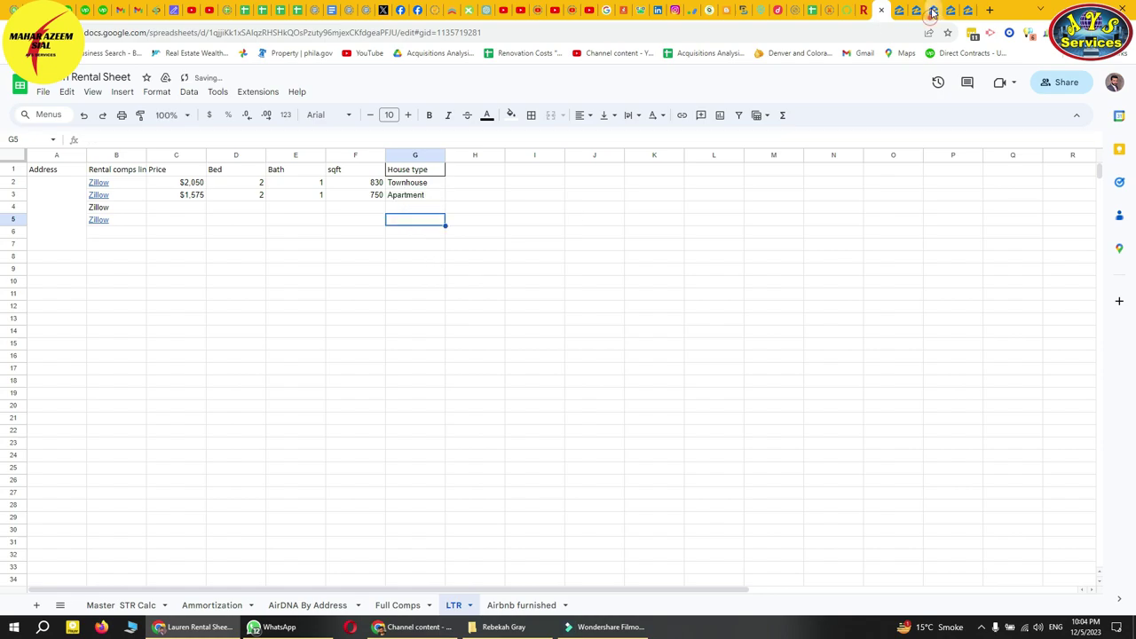
{"action": "left_click", "coordinate": [930, 11]}
{"action": "double_click", "coordinate": [709, 169]}
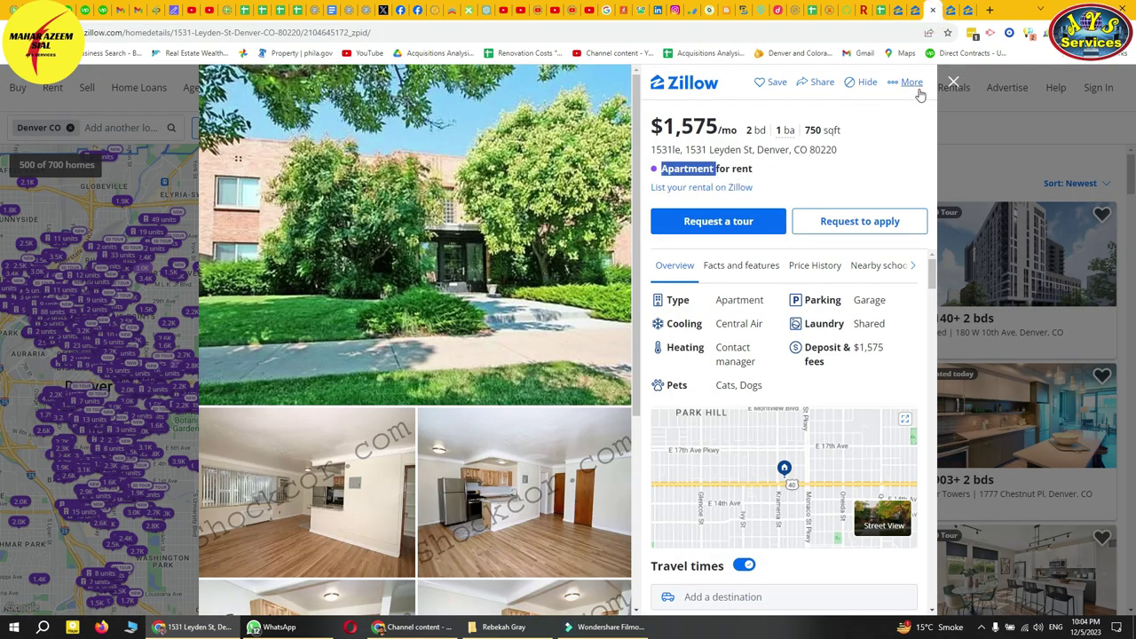
- Look over the Park Hill Flats and Newport St listings, then return to Denver search results
{"action": "left_click", "coordinate": [952, 9]}
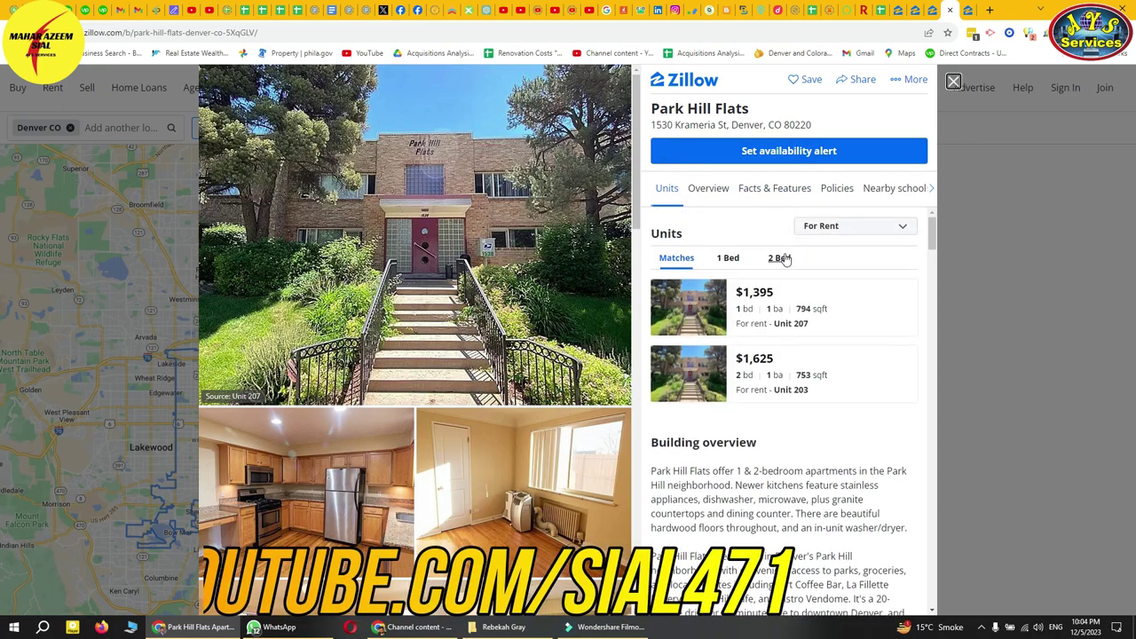
{"action": "left_click", "coordinate": [968, 12]}
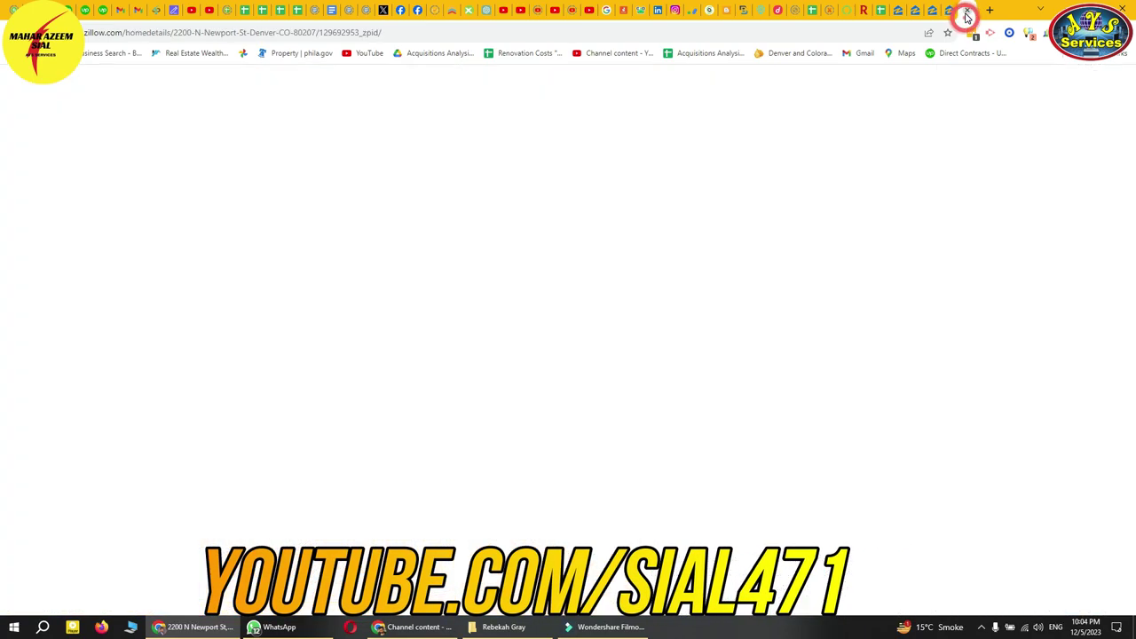
{"action": "left_click", "coordinate": [968, 11]}
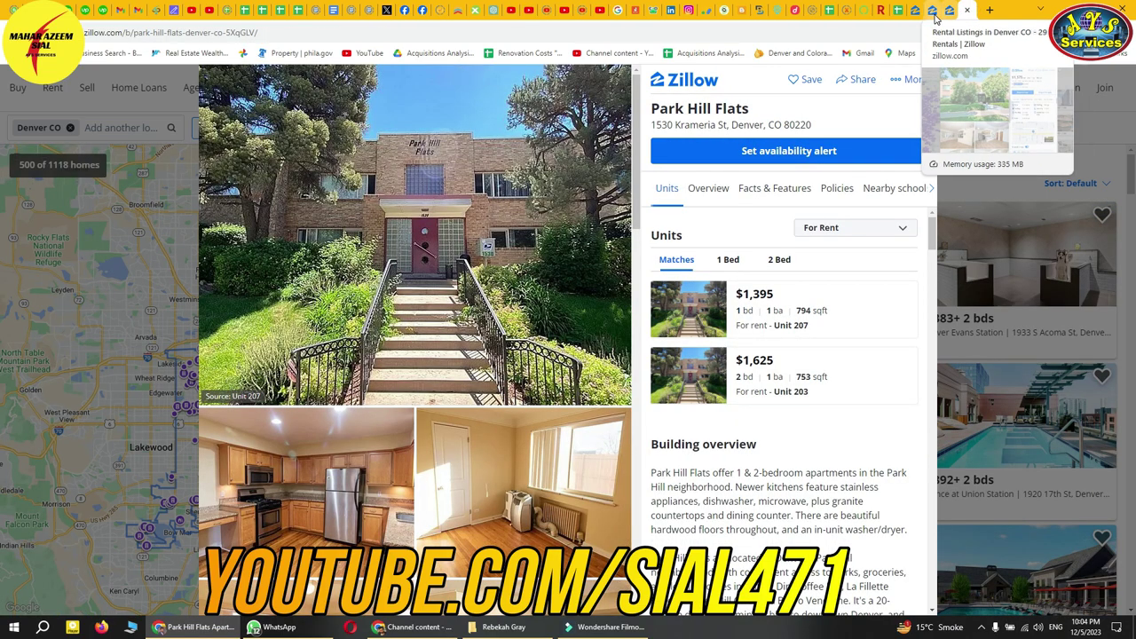
{"action": "left_click", "coordinate": [934, 11]}
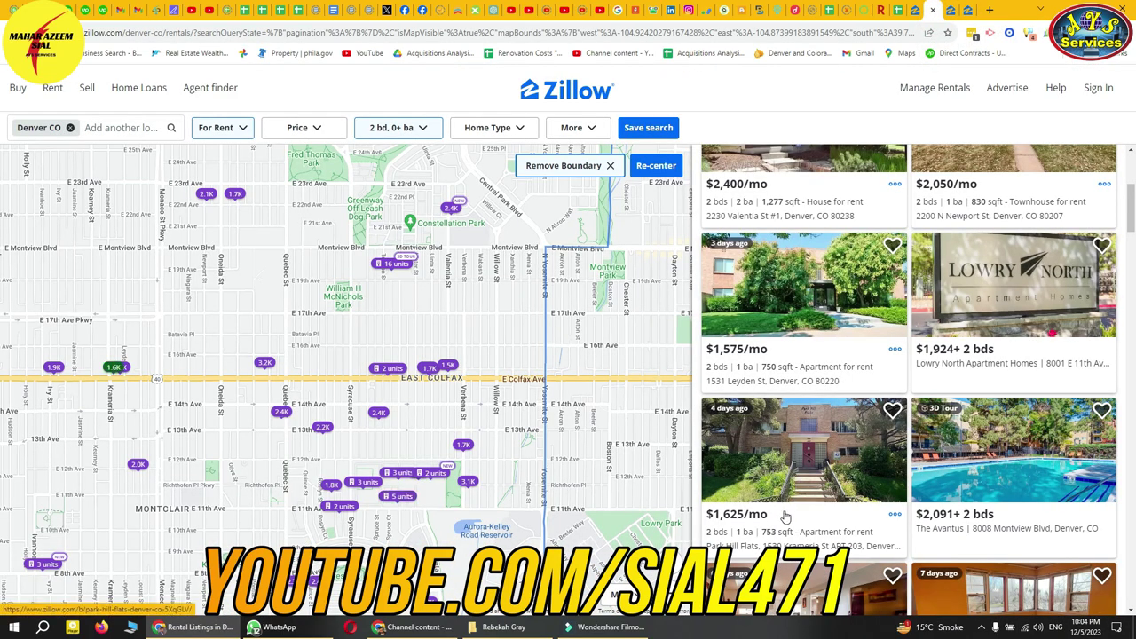
{"action": "scroll", "coordinate": [823, 508], "scroll_direction": "down", "scroll_amount": 3}
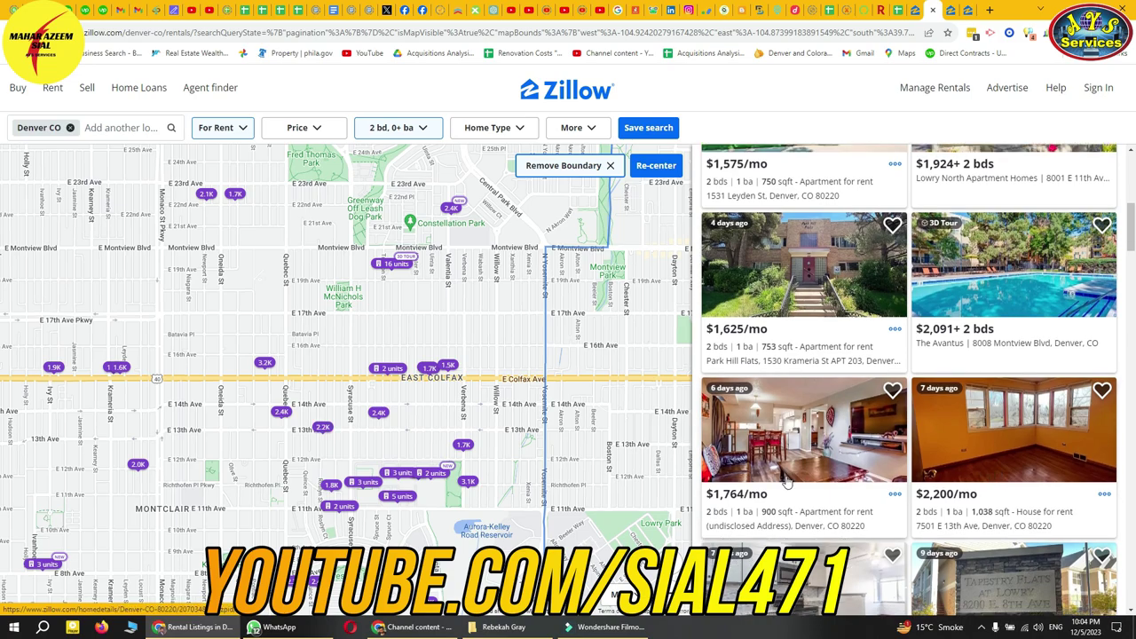
- Open the $1,764 listing in a new tab and copy its web address
{"action": "right_click", "coordinate": [779, 416]}
{"action": "left_click", "coordinate": [825, 200]}
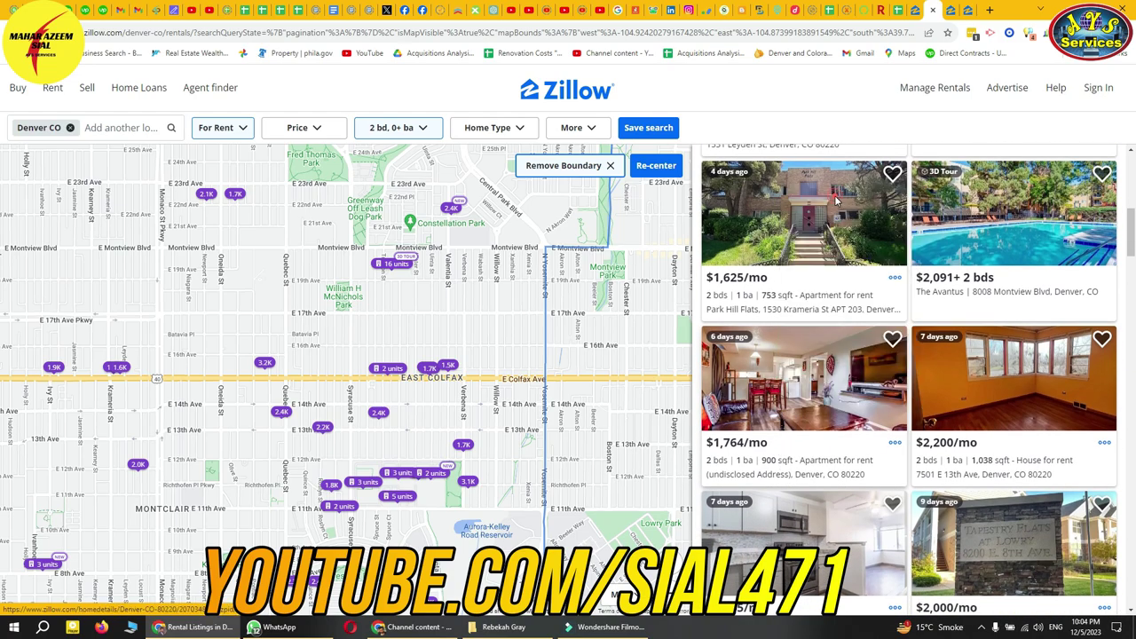
{"action": "left_click", "coordinate": [934, 10]}
{"action": "left_click", "coordinate": [941, 10]}
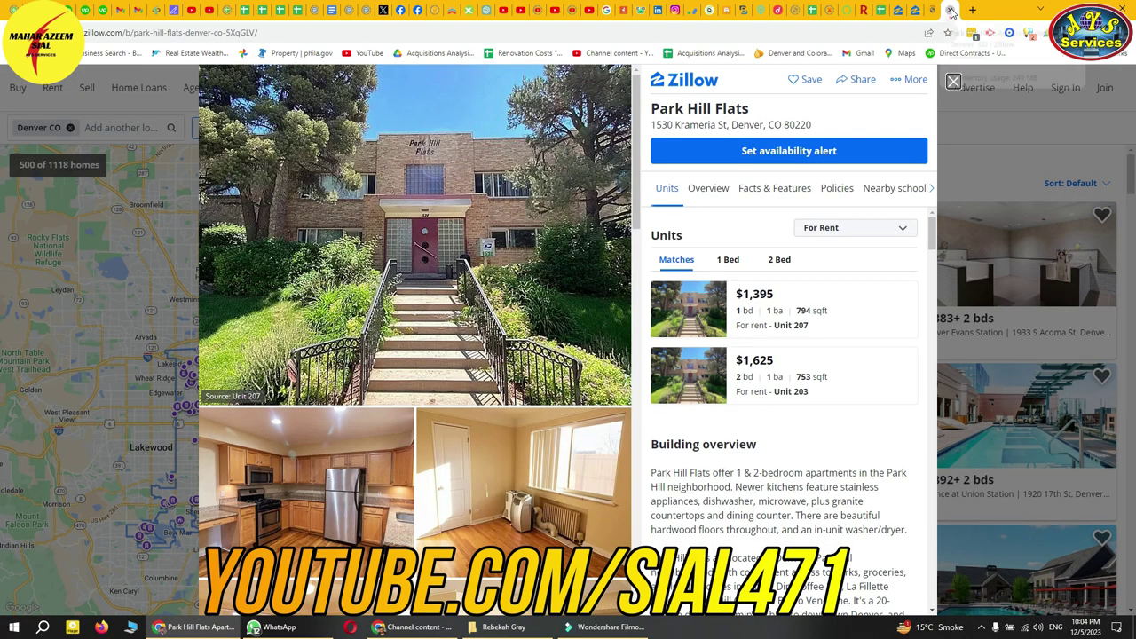
{"action": "left_click", "coordinate": [948, 13]}
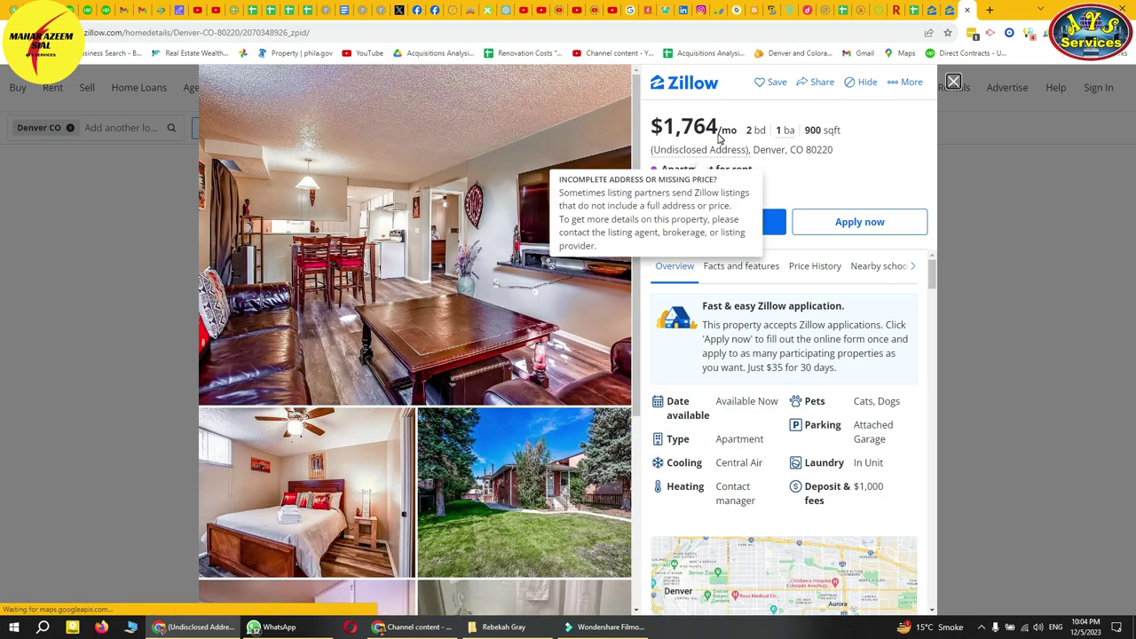
{"action": "left_click", "coordinate": [542, 34]}
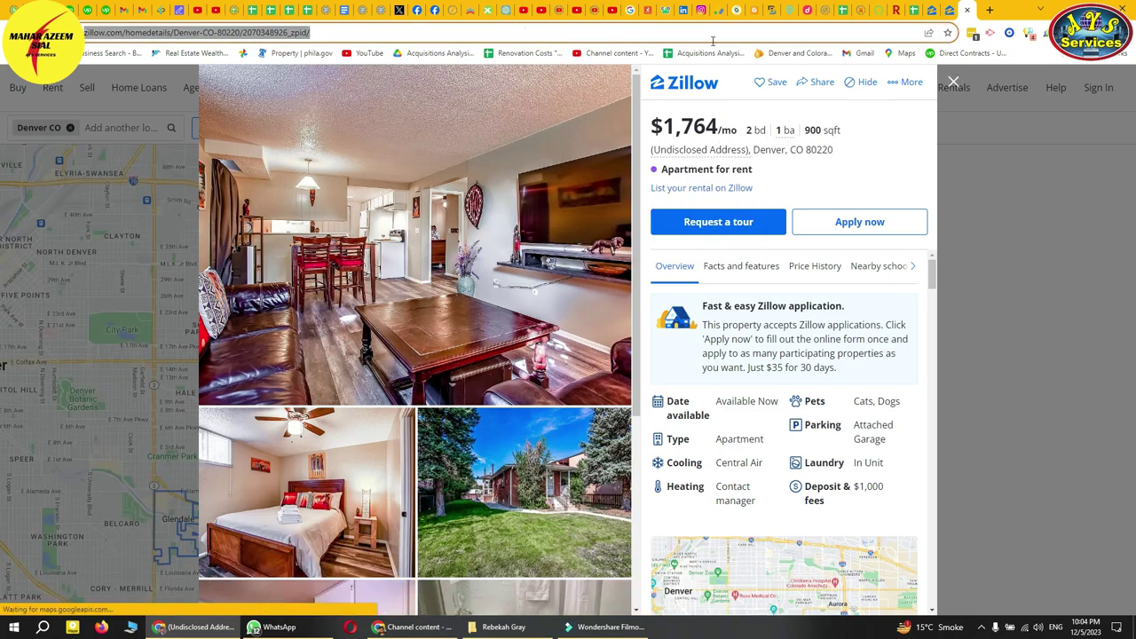
{"action": "left_click", "coordinate": [920, 13]}
- Link cell B4 to the $1,764 listing's web address
{"action": "left_click", "coordinate": [123, 209]}
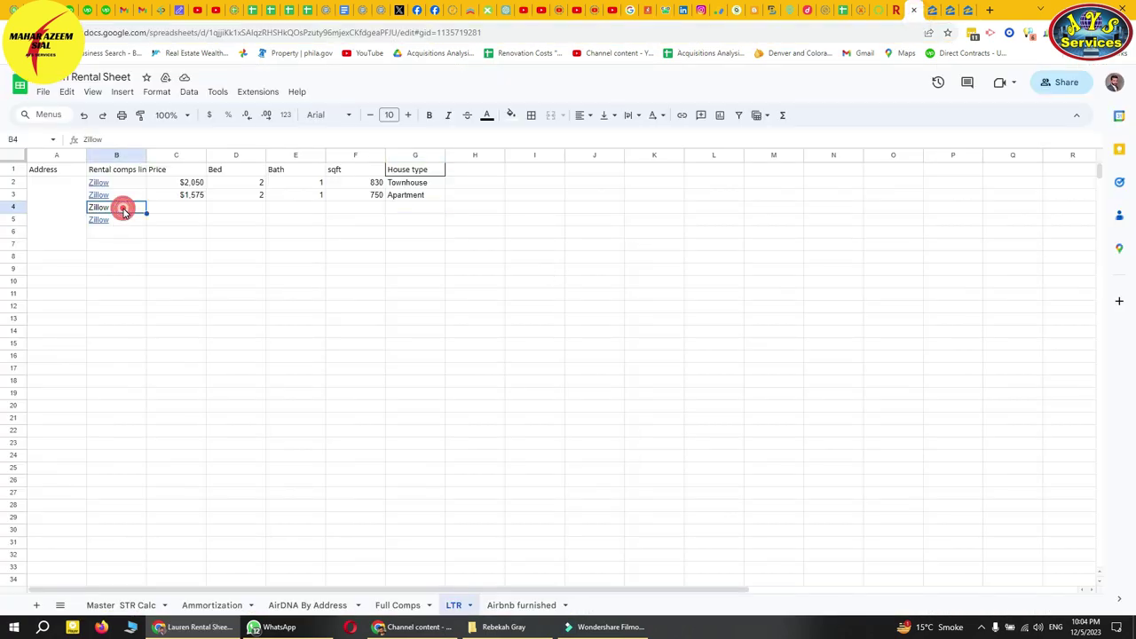
{"action": "key", "text": "ctrl+k"}
{"action": "key", "text": "ctrl+v"}
{"action": "key", "text": "Return"}
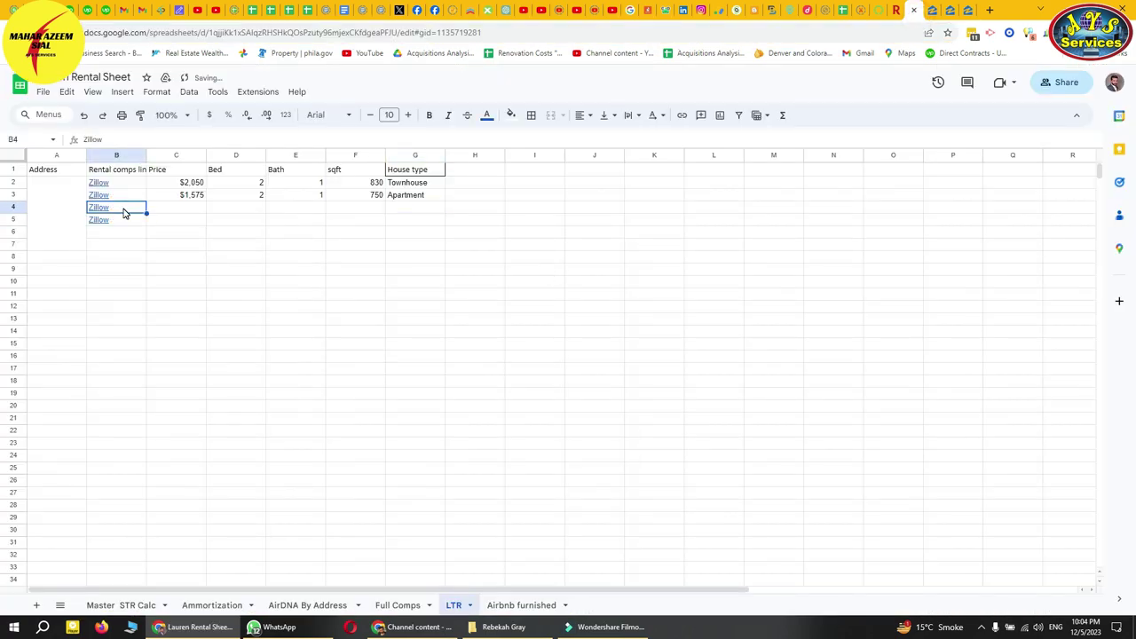
{"action": "key", "text": "Tab"}
- Copy the 1,764 rent from the Zillow listing into C4
{"action": "left_click", "coordinate": [968, 12]}
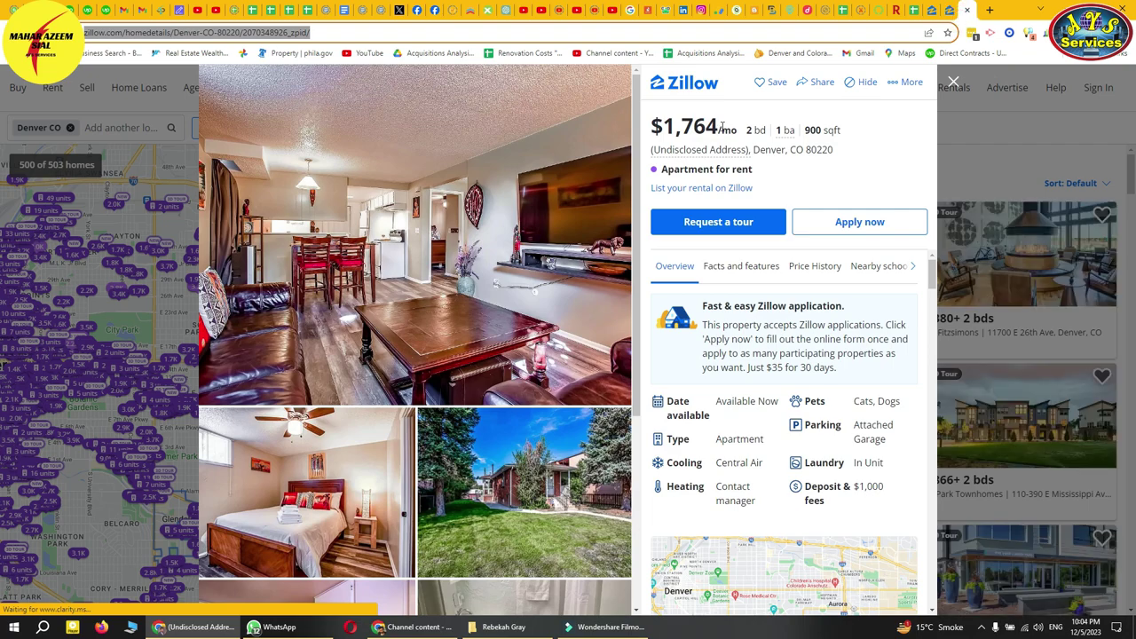
{"action": "left_click_drag", "start_coordinate": [716, 125], "coordinate": [664, 126]}
{"action": "key", "text": "ctrl+c"}
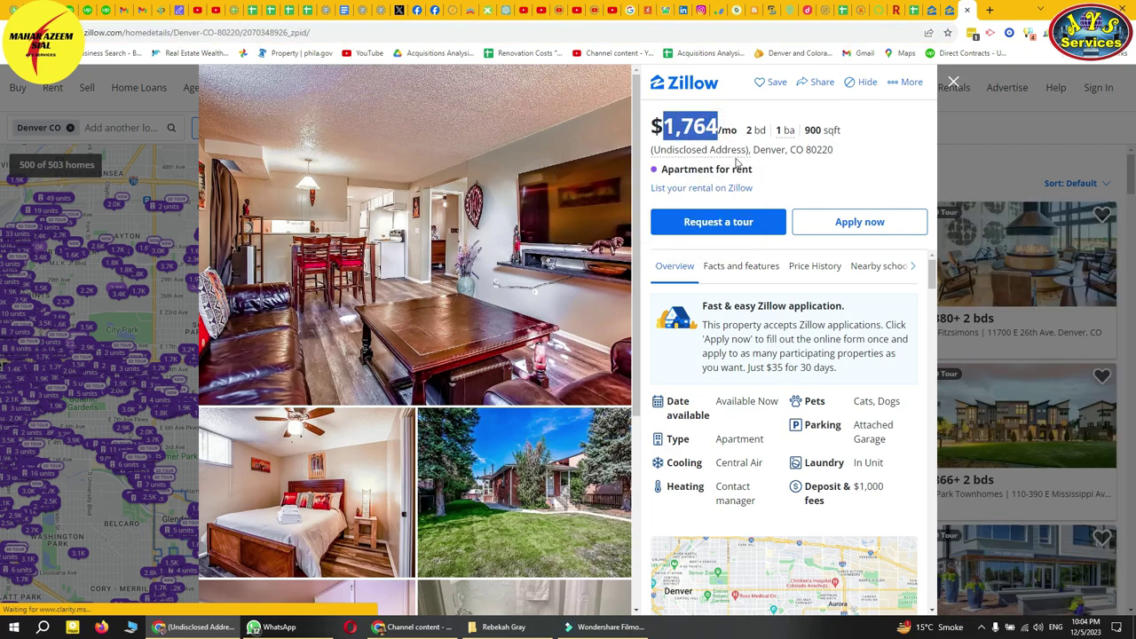
{"action": "left_click", "coordinate": [911, 11]}
{"action": "key", "text": "ctrl+v"}
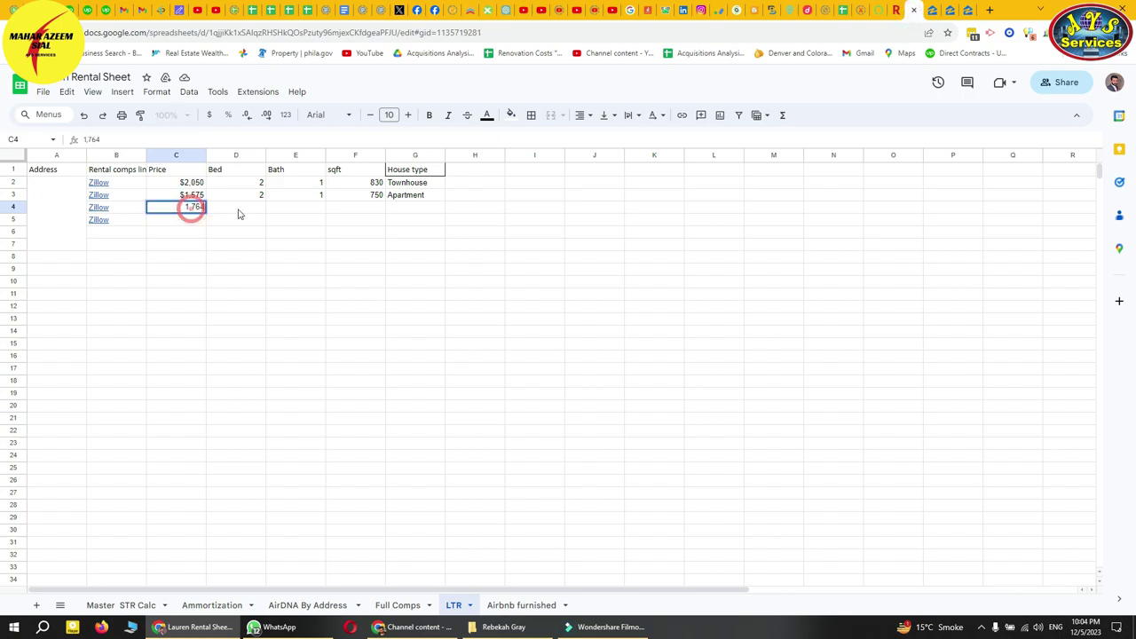
- Enter 2 beds, 1 bath and 900 sqft in D4 through F4
{"action": "left_click", "coordinate": [238, 210]}
{"action": "type", "text": "2"}
{"action": "key", "text": "Tab"}
{"action": "type", "text": "1"}
{"action": "key", "text": "Tab"}
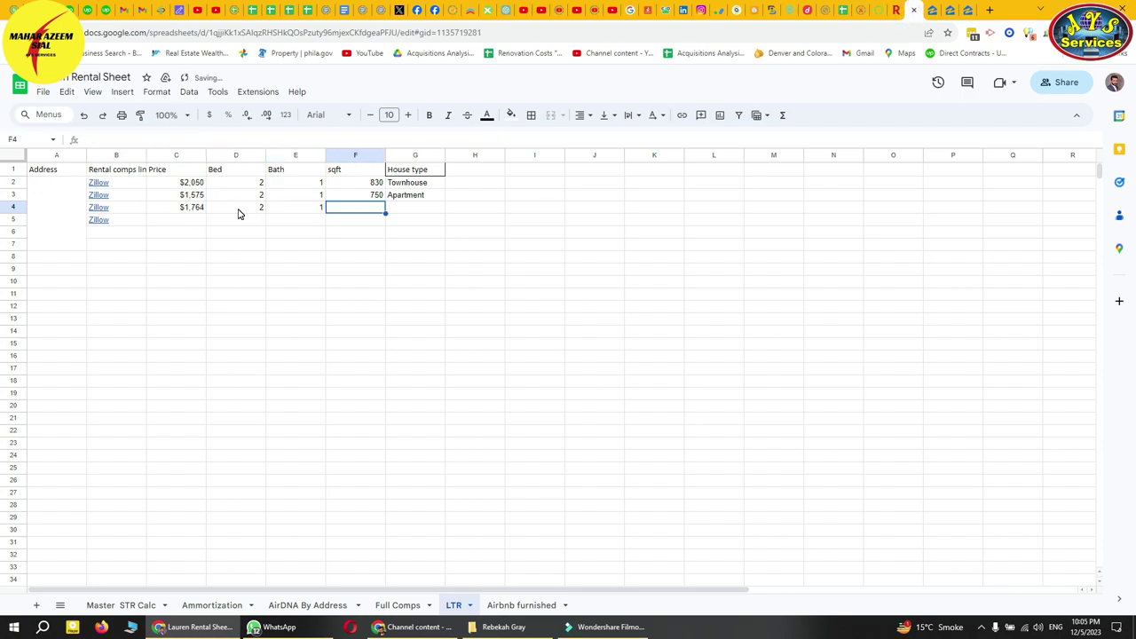
{"action": "left_click", "coordinate": [968, 20]}
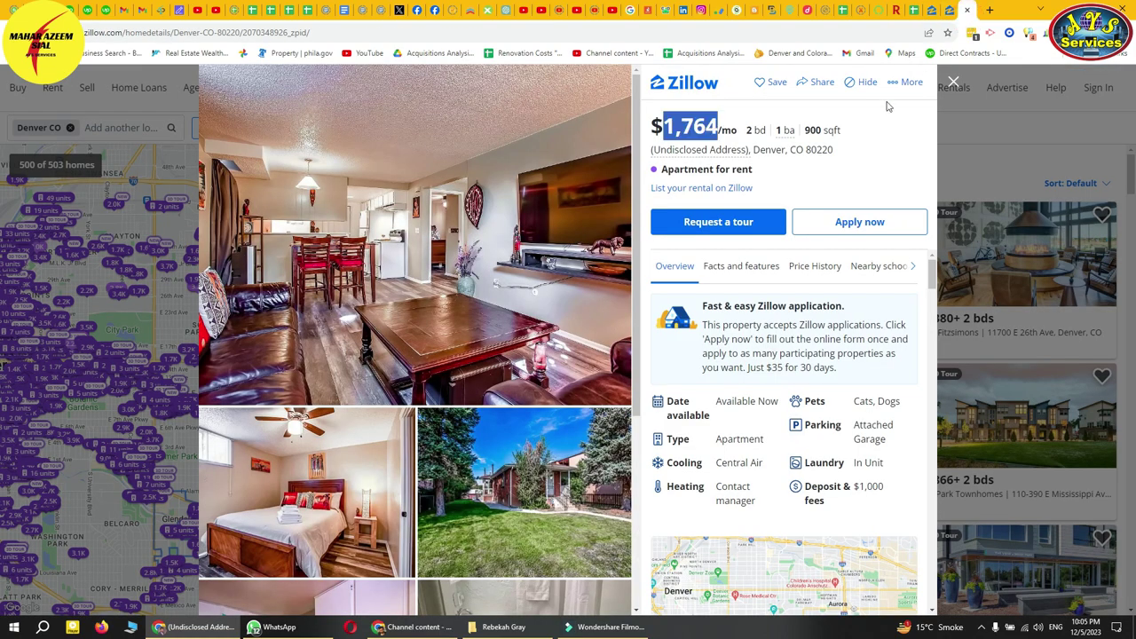
{"action": "left_click", "coordinate": [910, 10]}
{"action": "left_click", "coordinate": [351, 213]}
{"action": "type", "text": "7900"}
{"action": "key", "text": "Tab"}
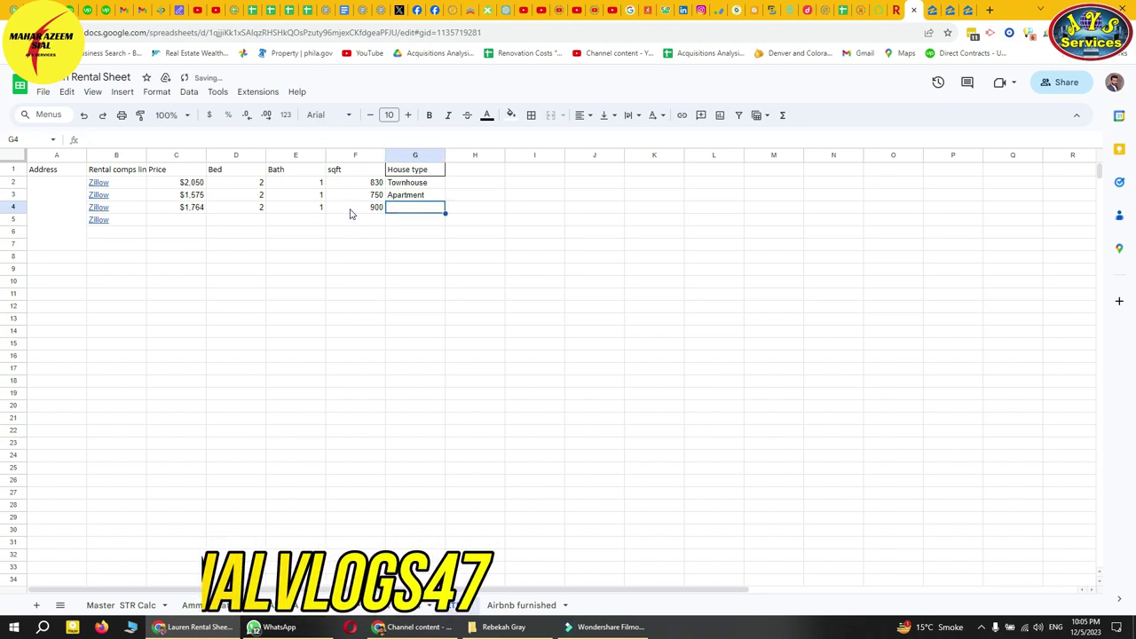
- Copy Apartment from G3 into G4 as the house type
{"action": "key", "text": "Up"}
{"action": "key", "text": "ctrl+c"}
{"action": "key", "text": "Down"}
{"action": "key", "text": "ctrl+v"}
{"action": "key", "text": "Up"}
{"action": "key", "text": "ctrl+c"}
{"action": "key", "text": "Down"}
{"action": "key", "text": "ctrl+v"}
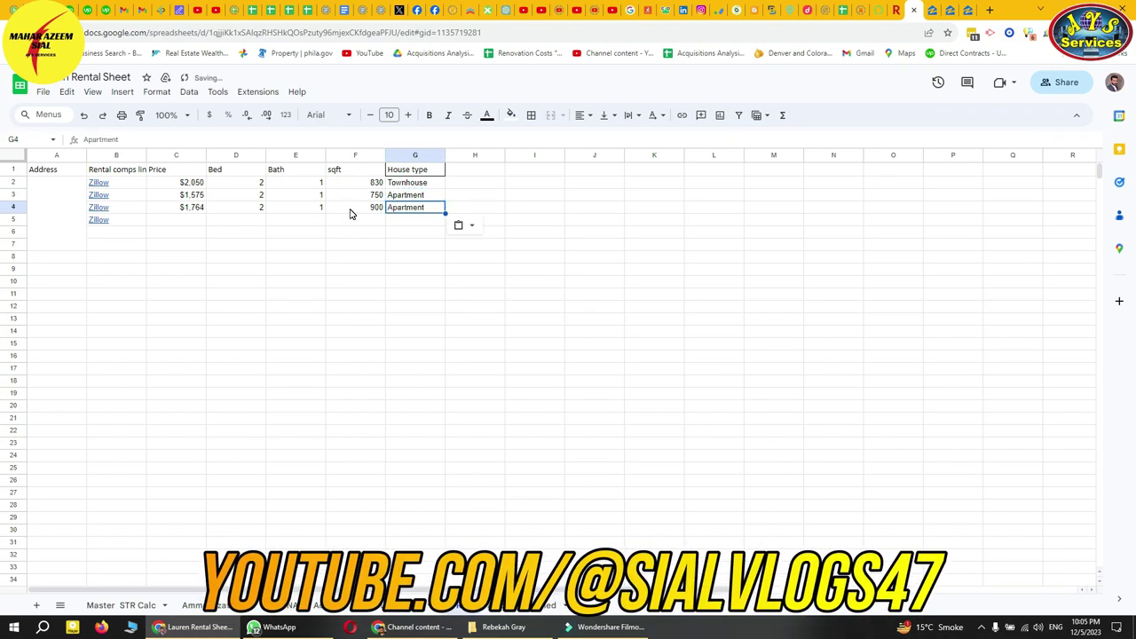
{"action": "left_click", "coordinate": [270, 246]}
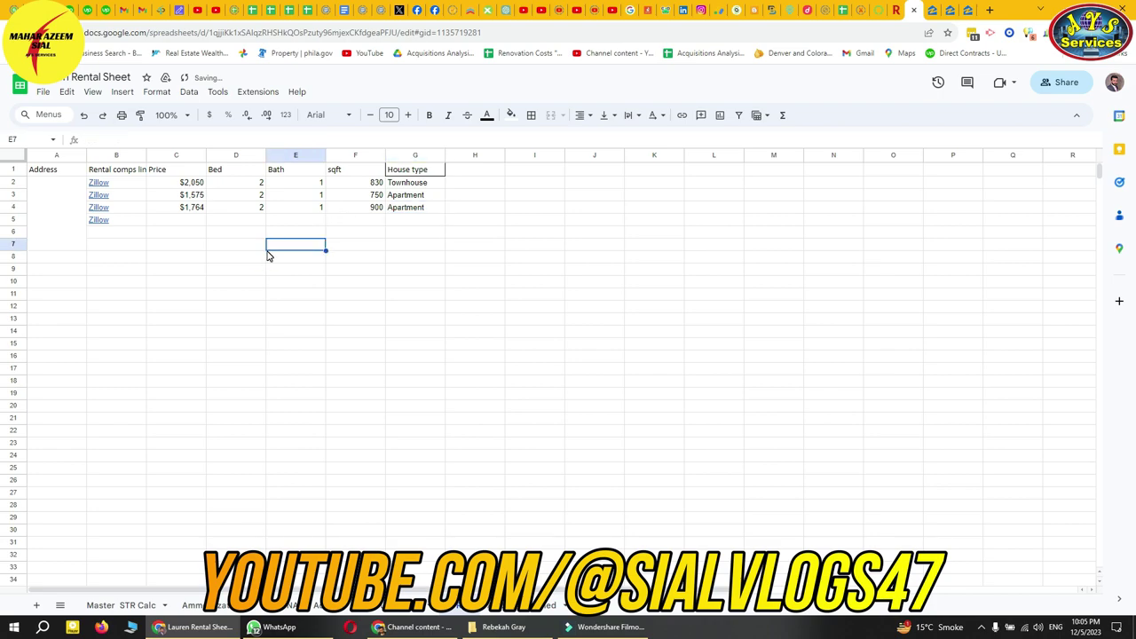
- Merge the Address cells A2:A10 into one cell, then open a blank browser tab
{"action": "left_click_drag", "start_coordinate": [56, 182], "coordinate": [61, 279]}
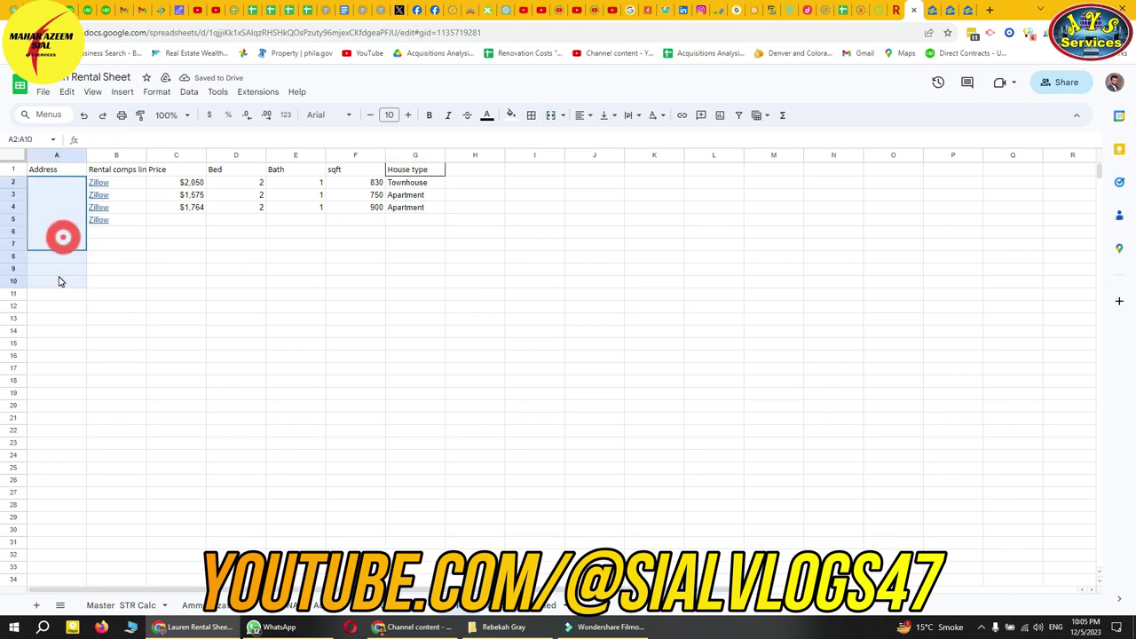
{"action": "right_click", "coordinate": [62, 278]}
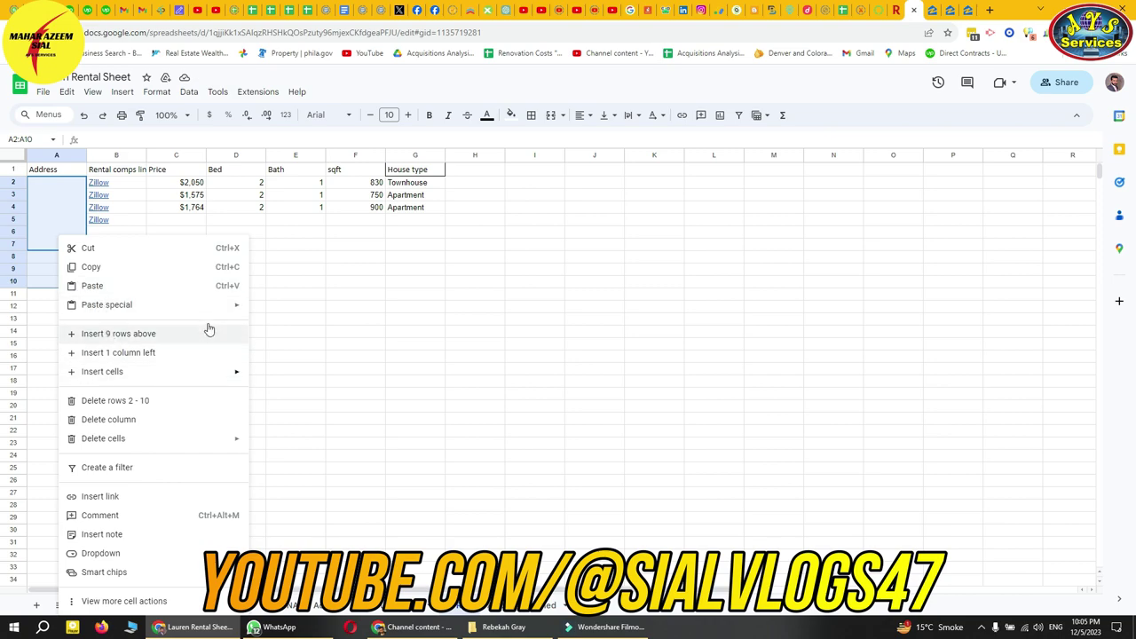
{"action": "left_click", "coordinate": [552, 117]}
{"action": "left_click", "coordinate": [204, 403]}
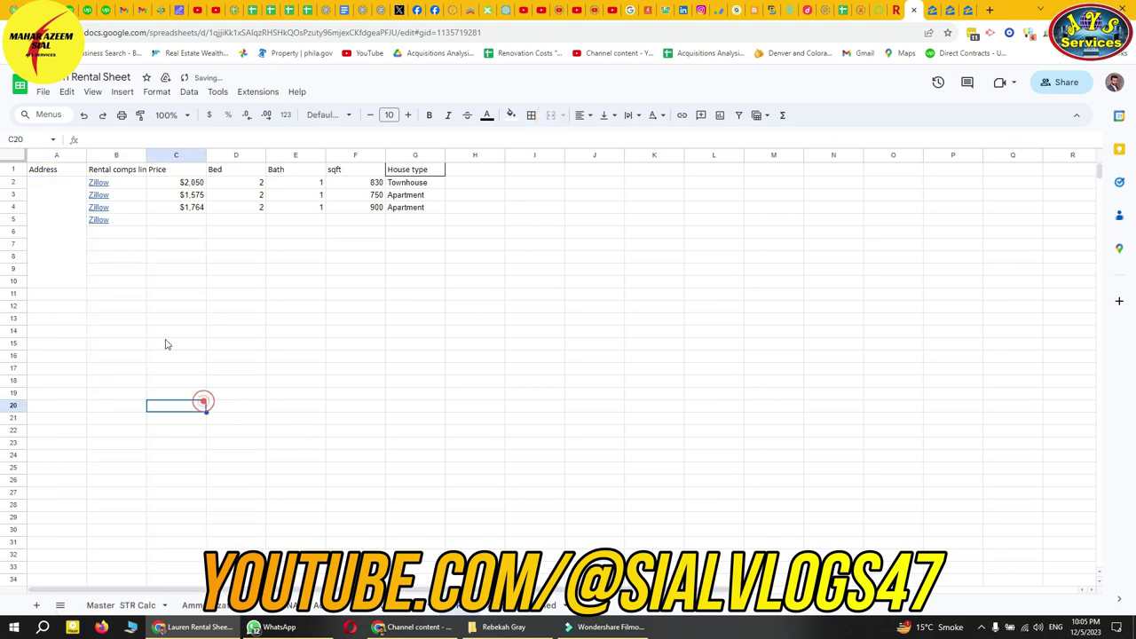
{"action": "left_click", "coordinate": [77, 265]}
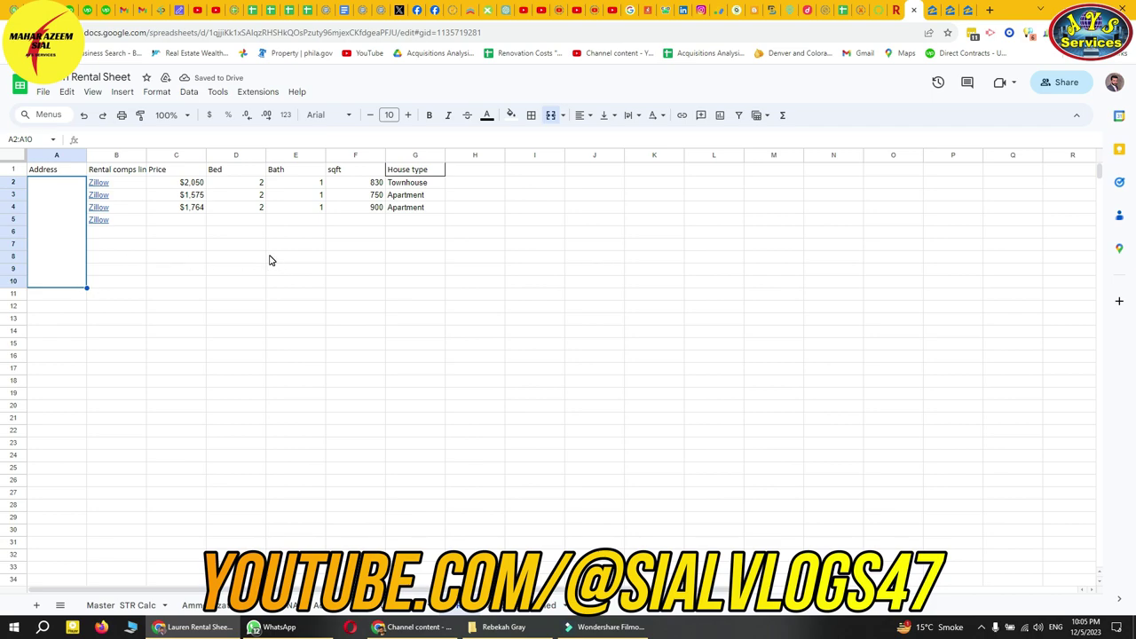
{"action": "left_click", "coordinate": [990, 9]}
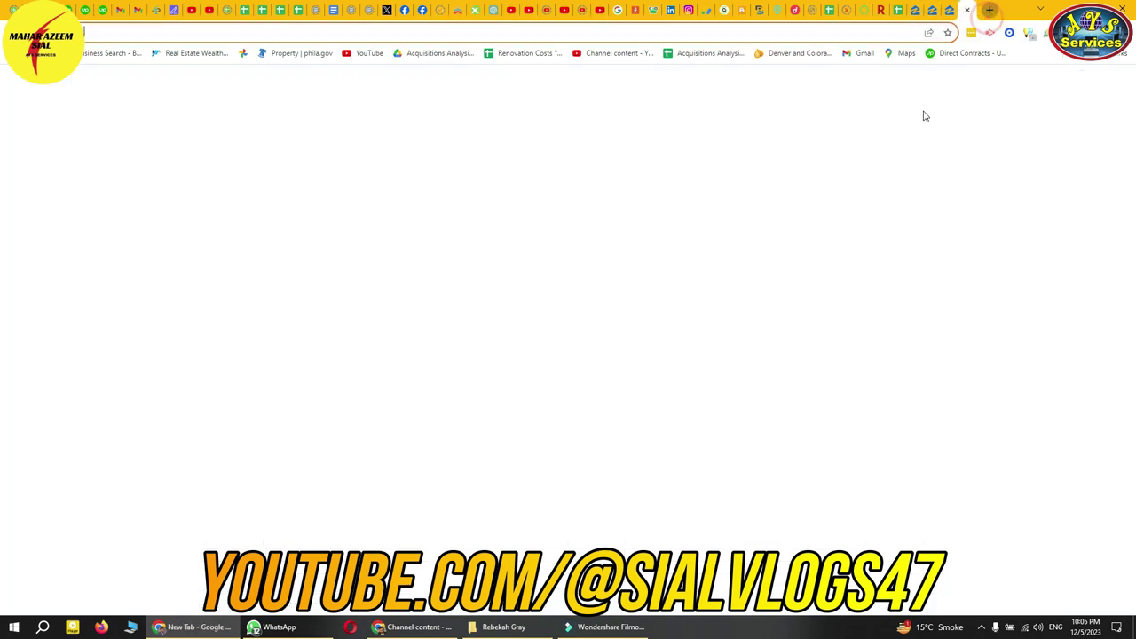
{"action": "type", "text": "padmapper.com"}
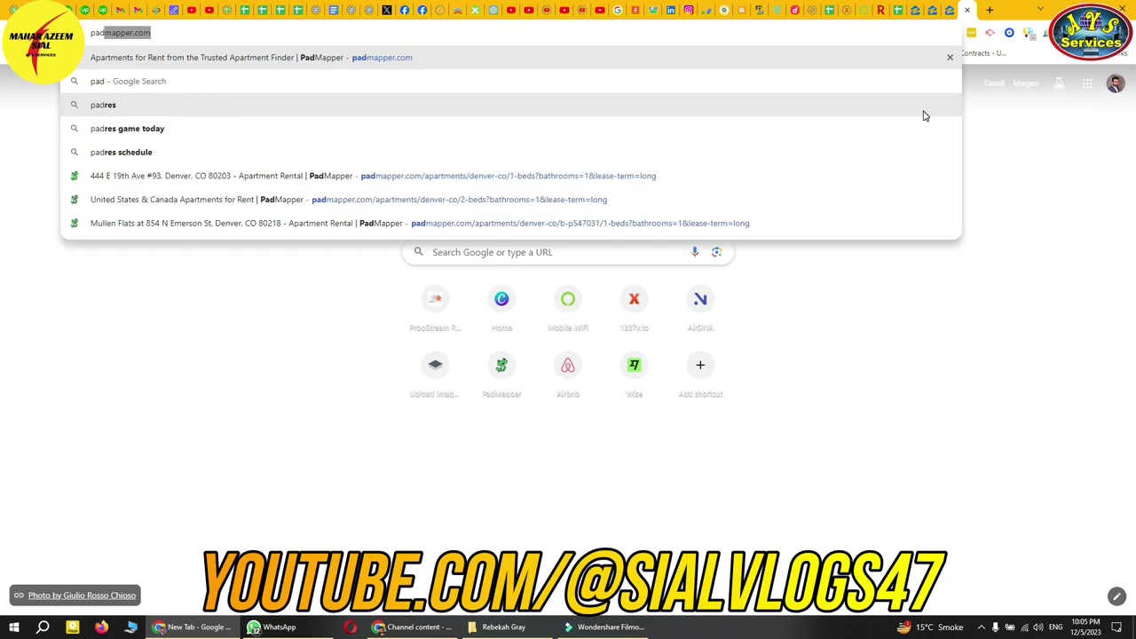
{"action": "key", "text": "Return"}
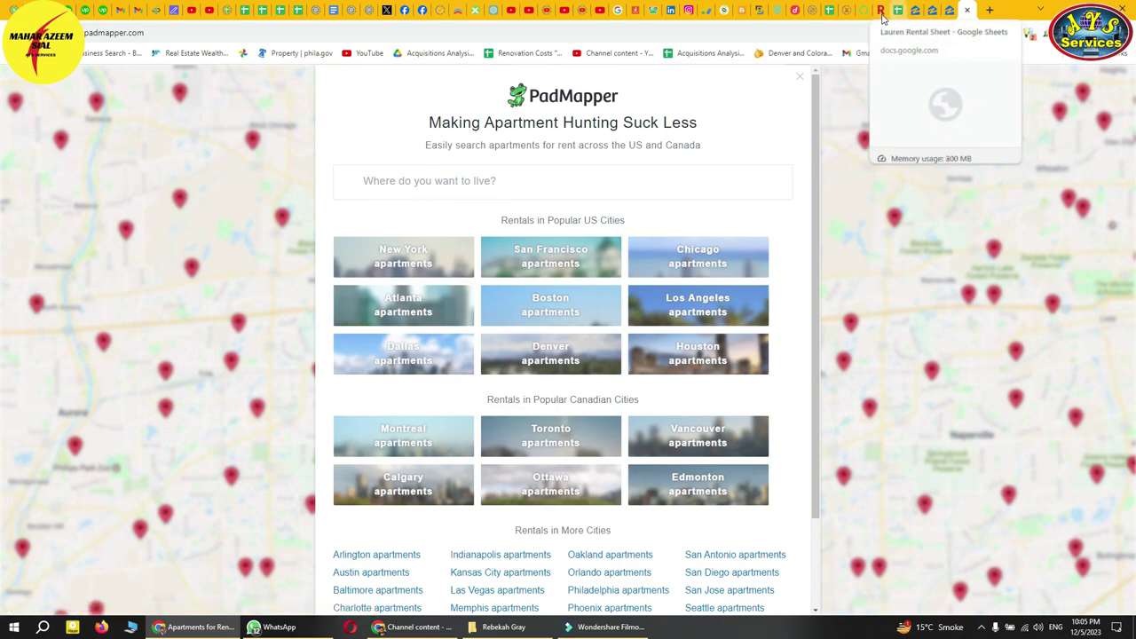
{"action": "left_click", "coordinate": [916, 9]}
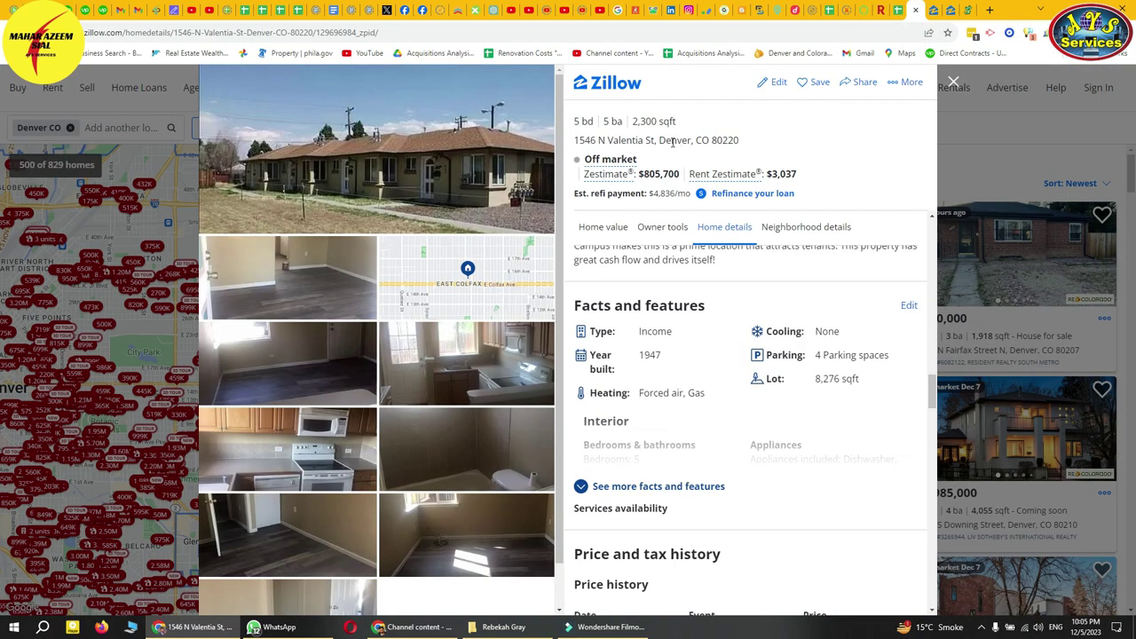
{"action": "left_click_drag", "start_coordinate": [741, 144], "coordinate": [584, 138]}
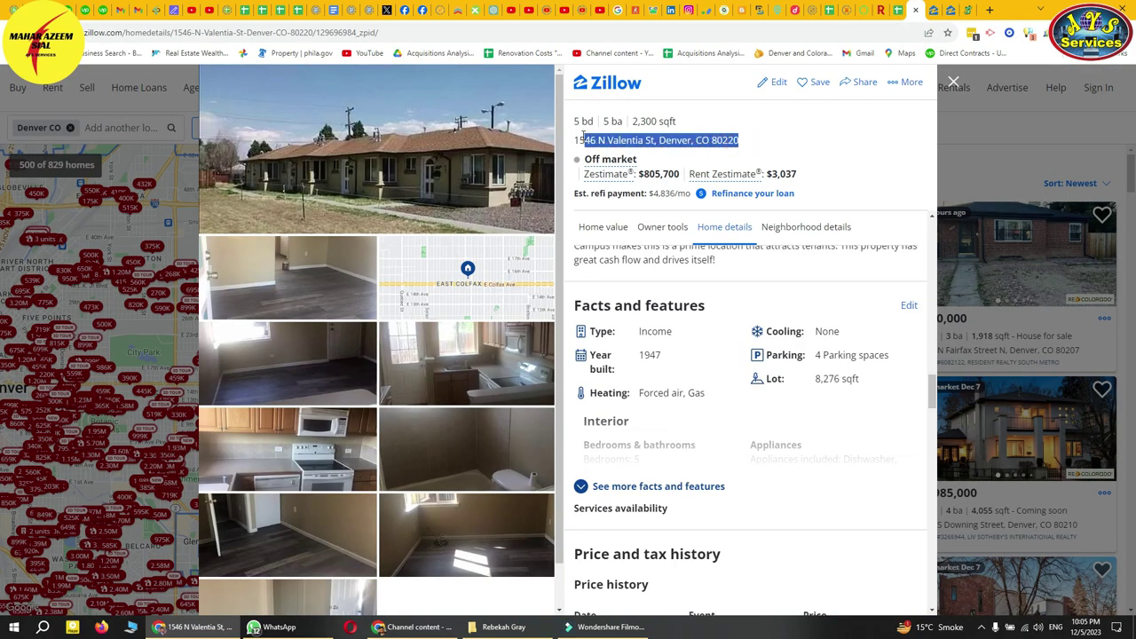
{"action": "left_click", "coordinate": [974, 13]}
{"action": "left_click", "coordinate": [456, 178]}
{"action": "key", "text": "ctrl+v"}
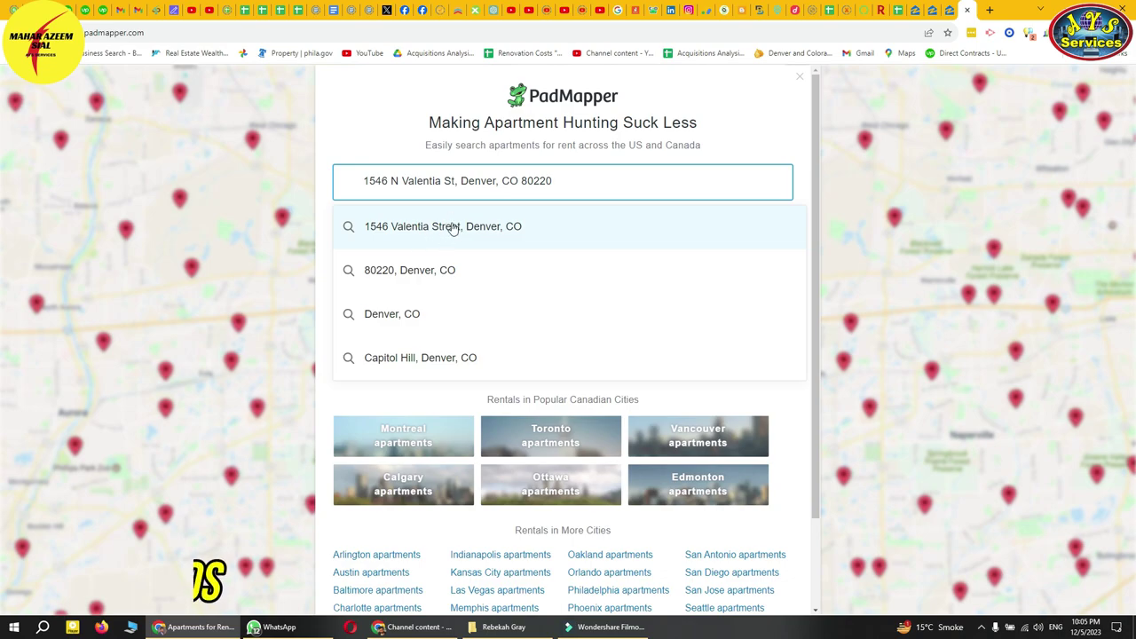
{"action": "left_click", "coordinate": [471, 228]}
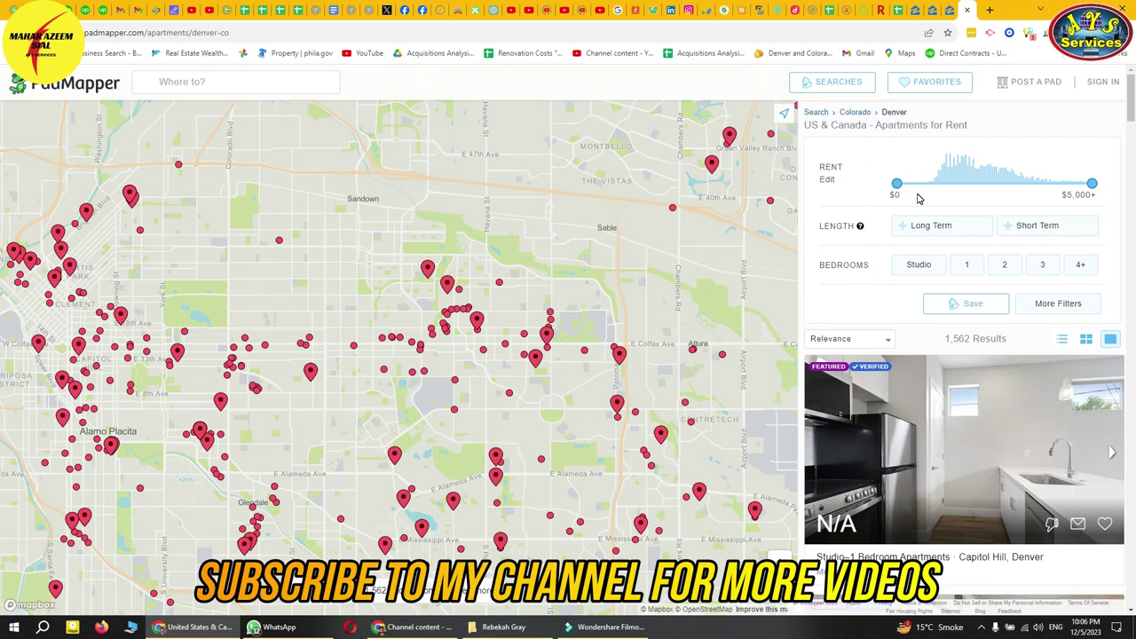
- Filter to long-term 2-bedroom rentals, allowing houses and condos alongside apartments
{"action": "left_click", "coordinate": [931, 228]}
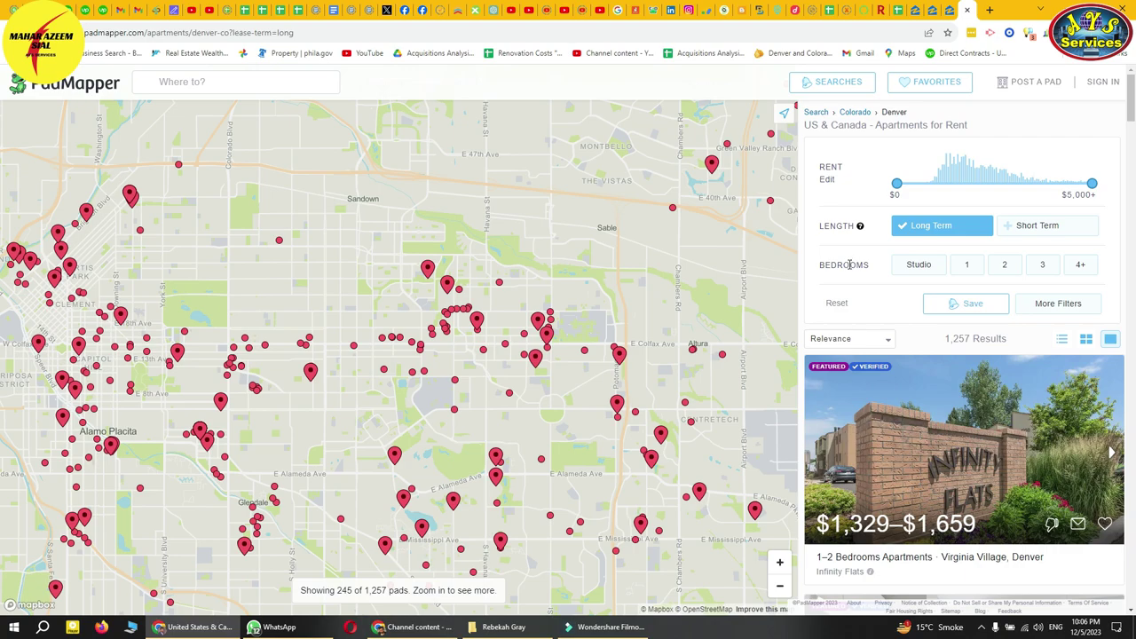
{"action": "left_click", "coordinate": [1004, 266]}
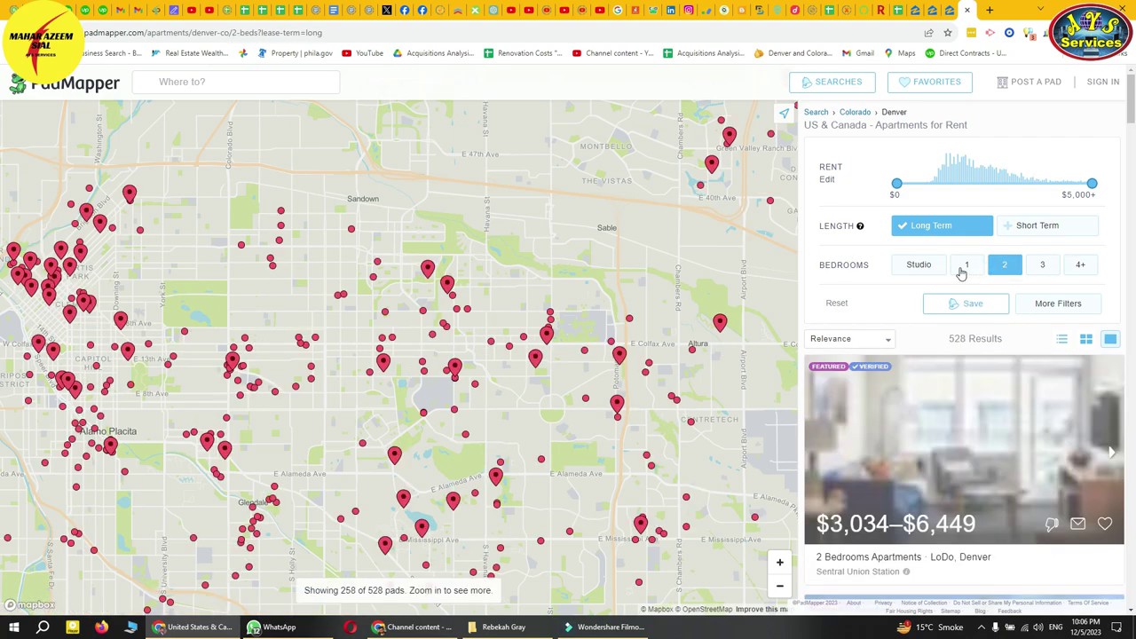
{"action": "left_click", "coordinate": [1057, 303]}
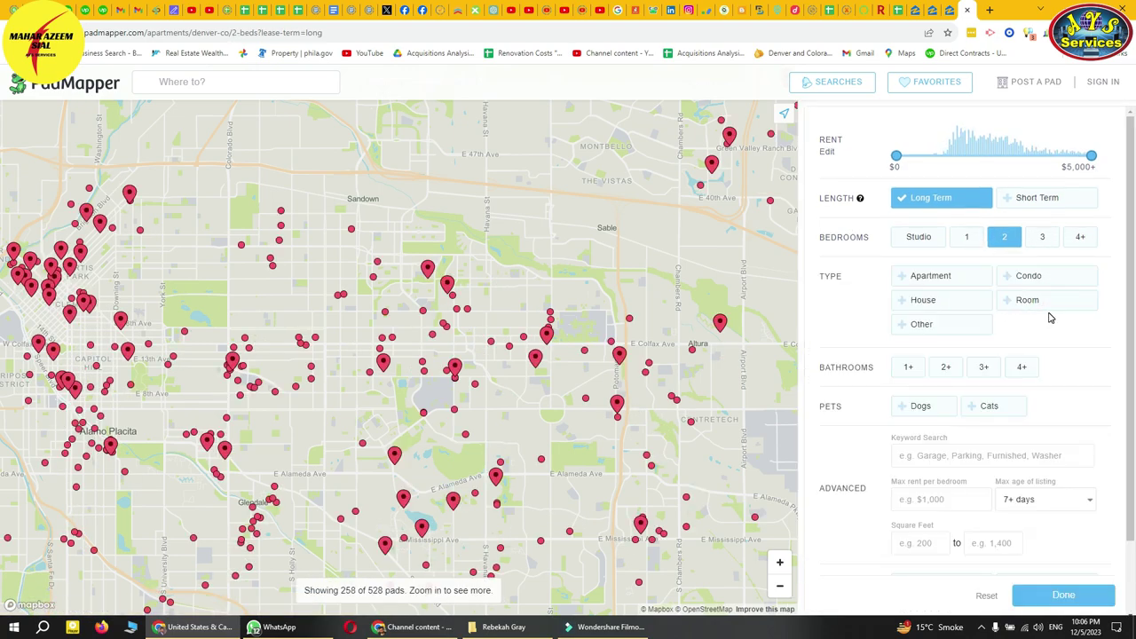
{"action": "left_click", "coordinate": [950, 308]}
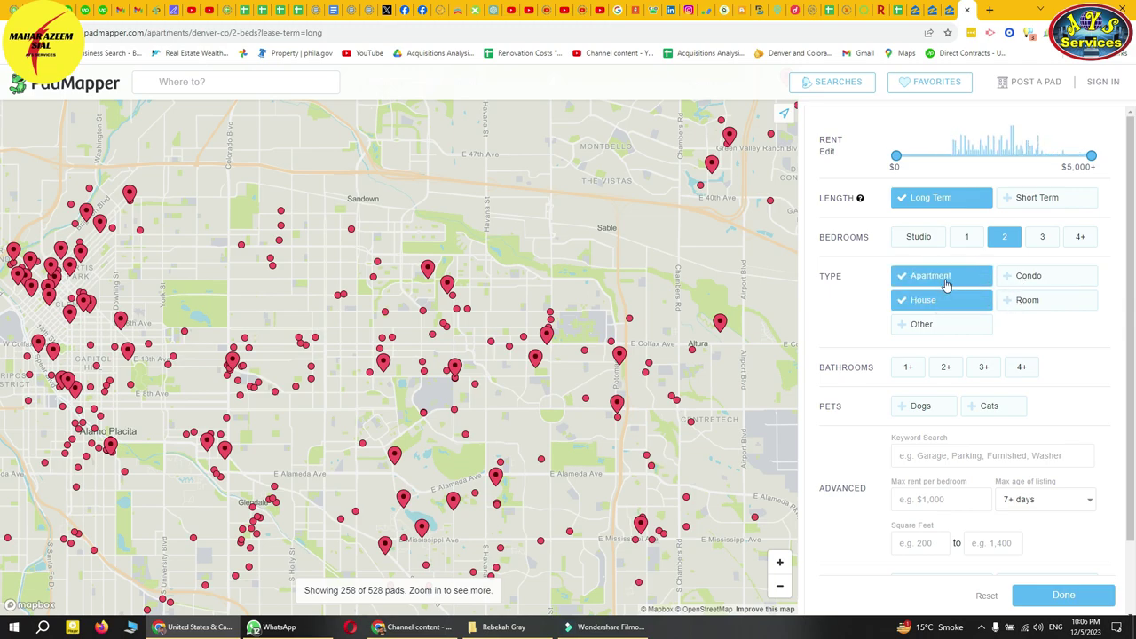
{"action": "left_click", "coordinate": [1030, 279]}
{"action": "left_click", "coordinate": [1075, 331]}
{"action": "scroll", "coordinate": [1053, 332], "scroll_direction": "down", "scroll_amount": 2}
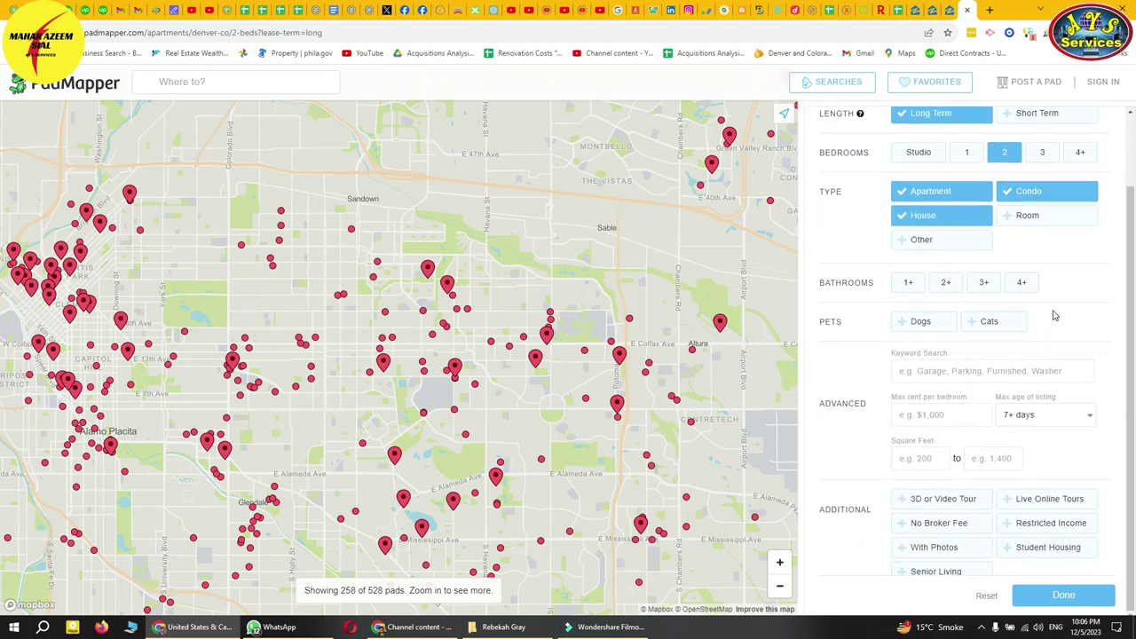
{"action": "left_click", "coordinate": [1047, 595]}
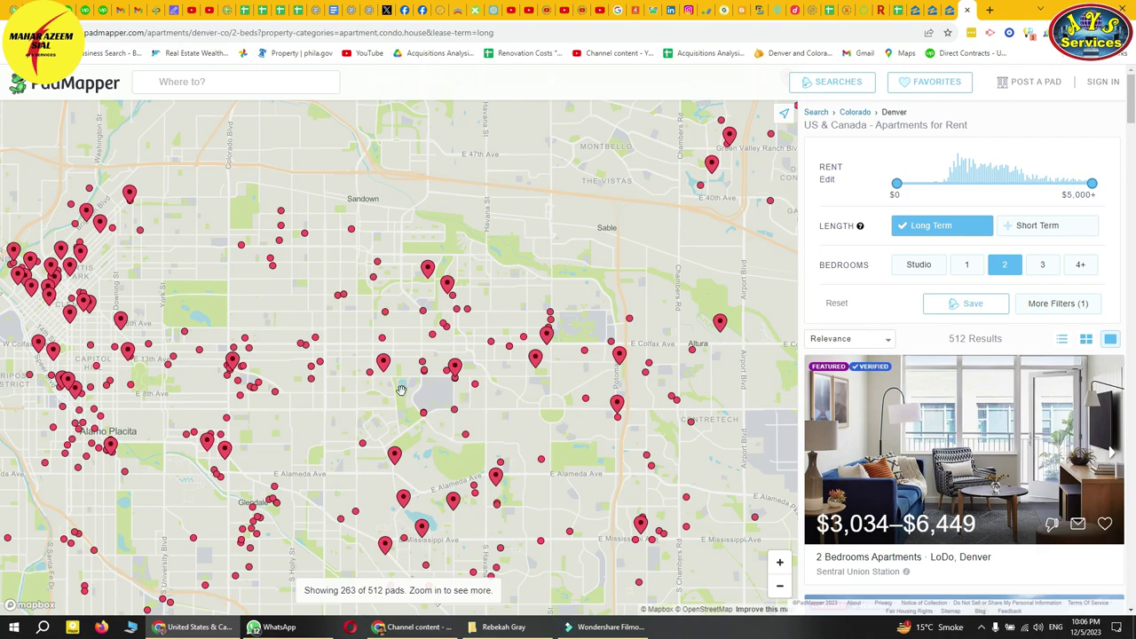
- Move and zoom the map onto Lowry Field in east Denver, checking the Zillow listing meanwhile
{"action": "left_click_drag", "start_coordinate": [360, 384], "coordinate": [415, 364]}
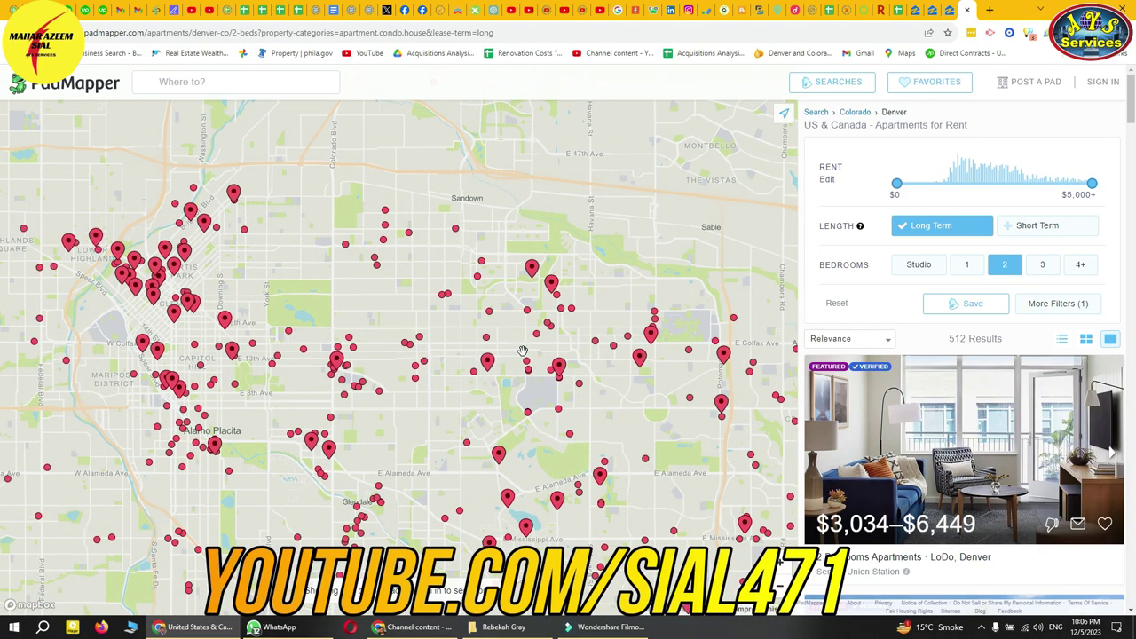
{"action": "scroll", "coordinate": [524, 357], "scroll_direction": "up", "scroll_amount": 5}
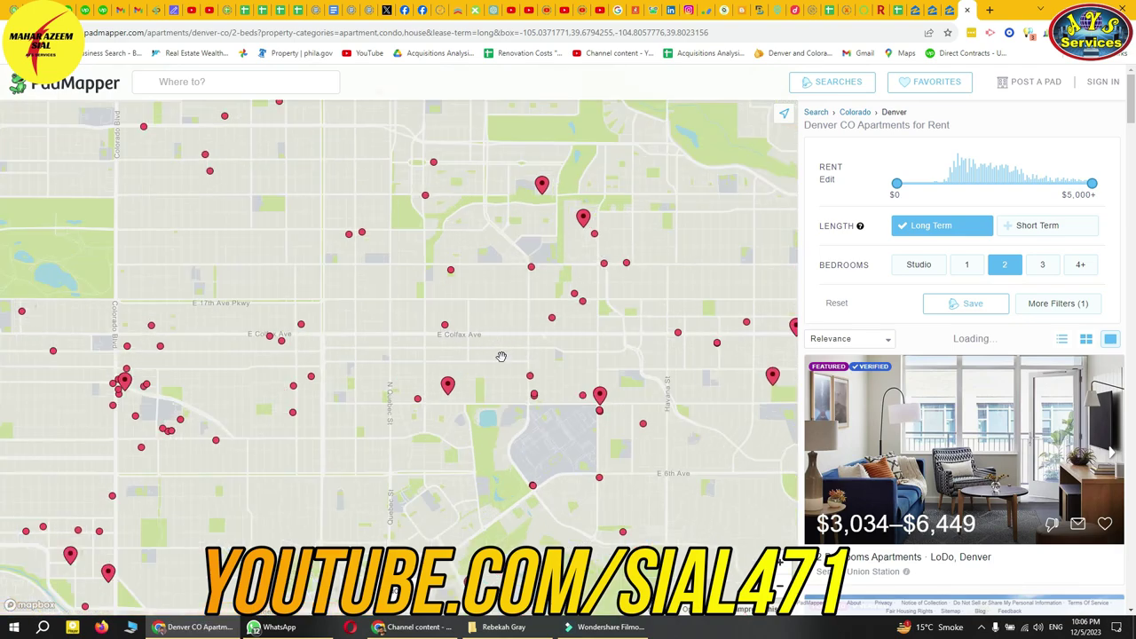
{"action": "left_click", "coordinate": [917, 10]}
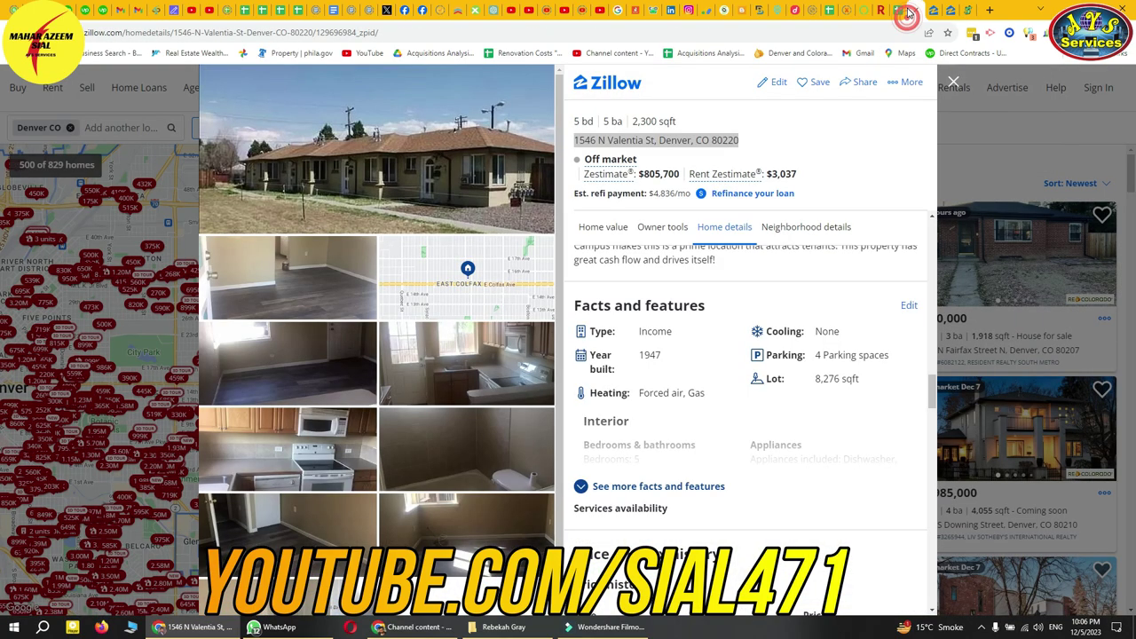
{"action": "scroll", "coordinate": [763, 355], "scroll_direction": "down", "scroll_amount": 3}
{"action": "scroll", "coordinate": [761, 377], "scroll_direction": "down", "scroll_amount": 5}
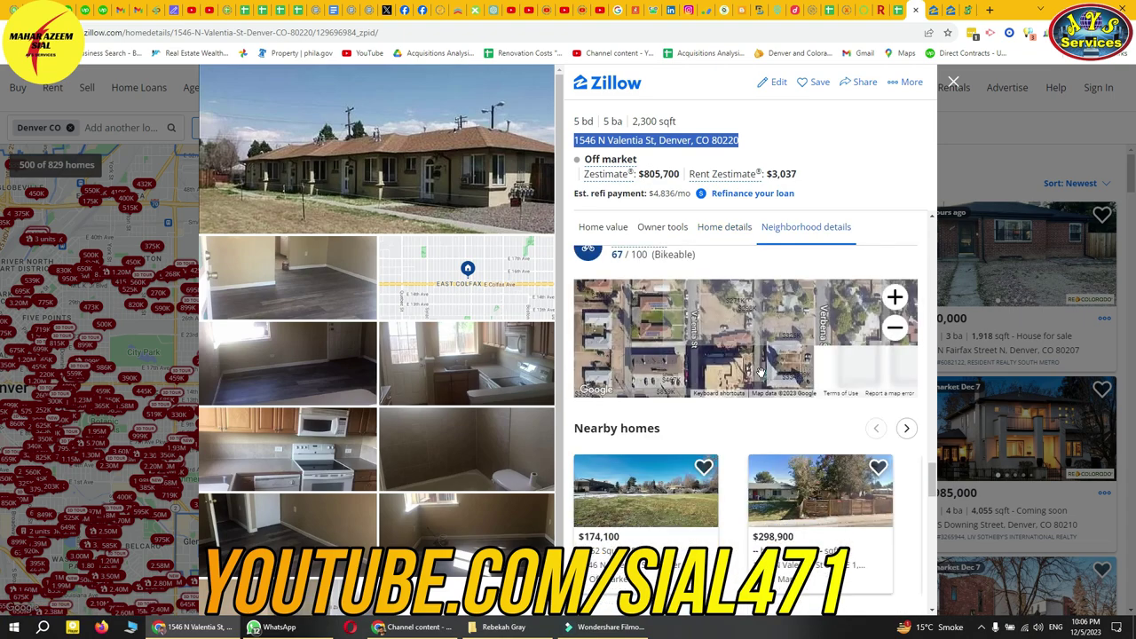
{"action": "scroll", "coordinate": [777, 369], "scroll_direction": "down", "scroll_amount": 4}
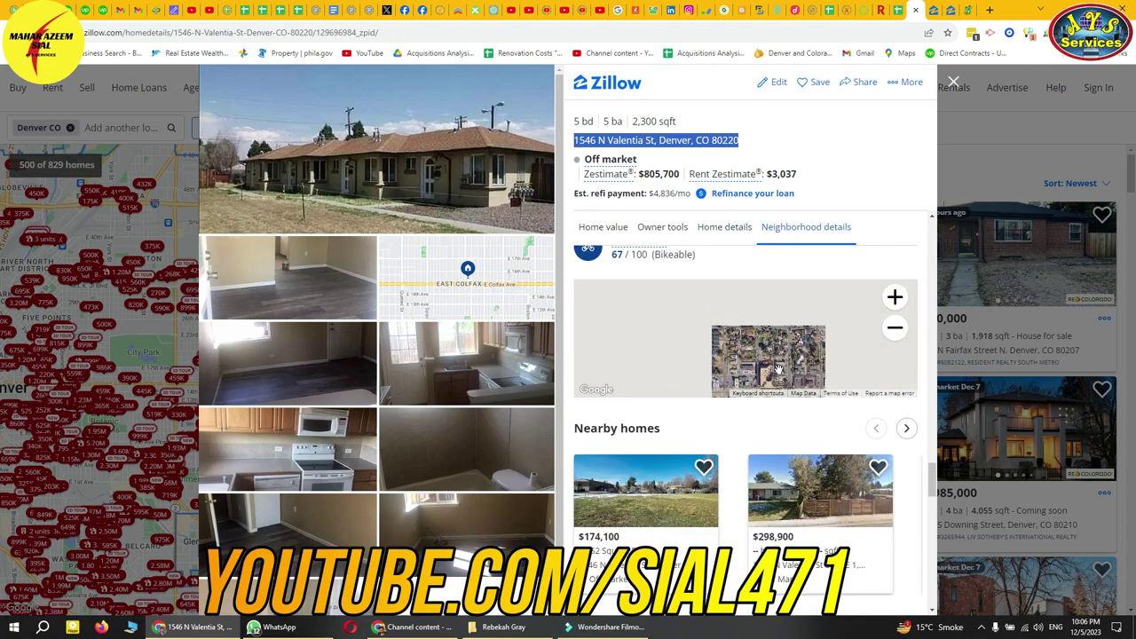
{"action": "scroll", "coordinate": [778, 368], "scroll_direction": "down", "scroll_amount": 1}
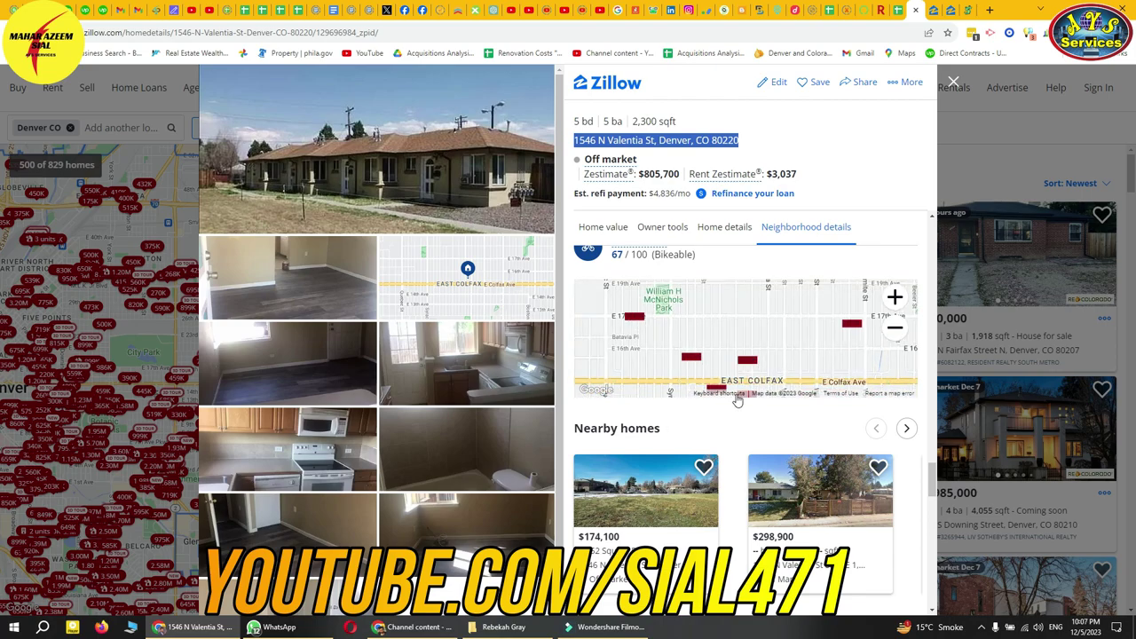
{"action": "left_click", "coordinate": [962, 10]}
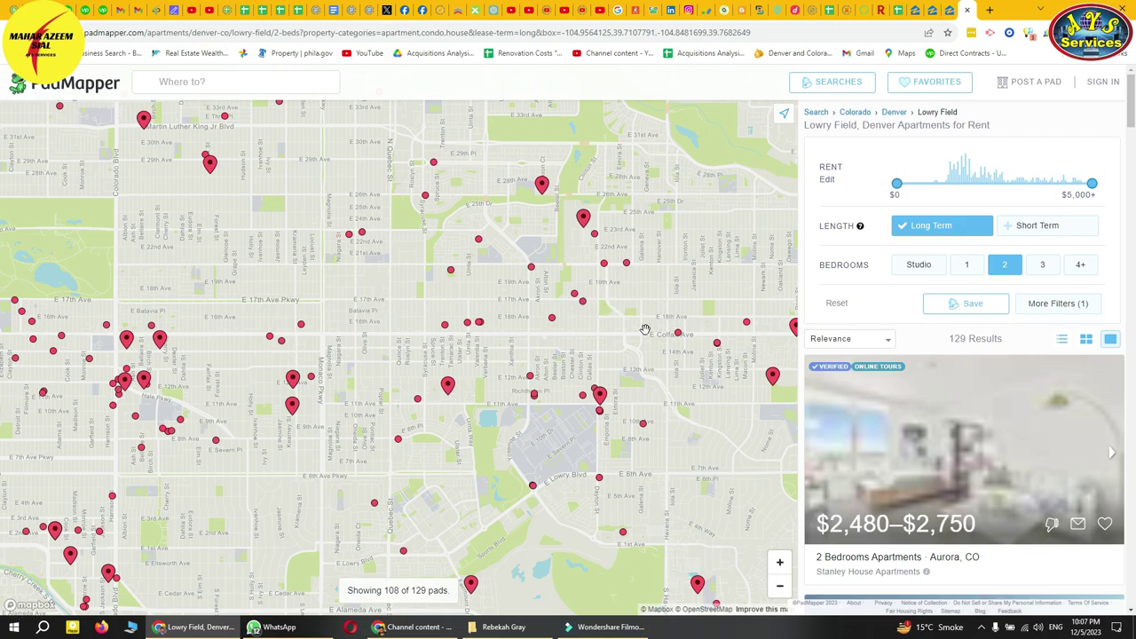
{"action": "scroll", "coordinate": [995, 391], "scroll_direction": "down", "scroll_amount": 2}
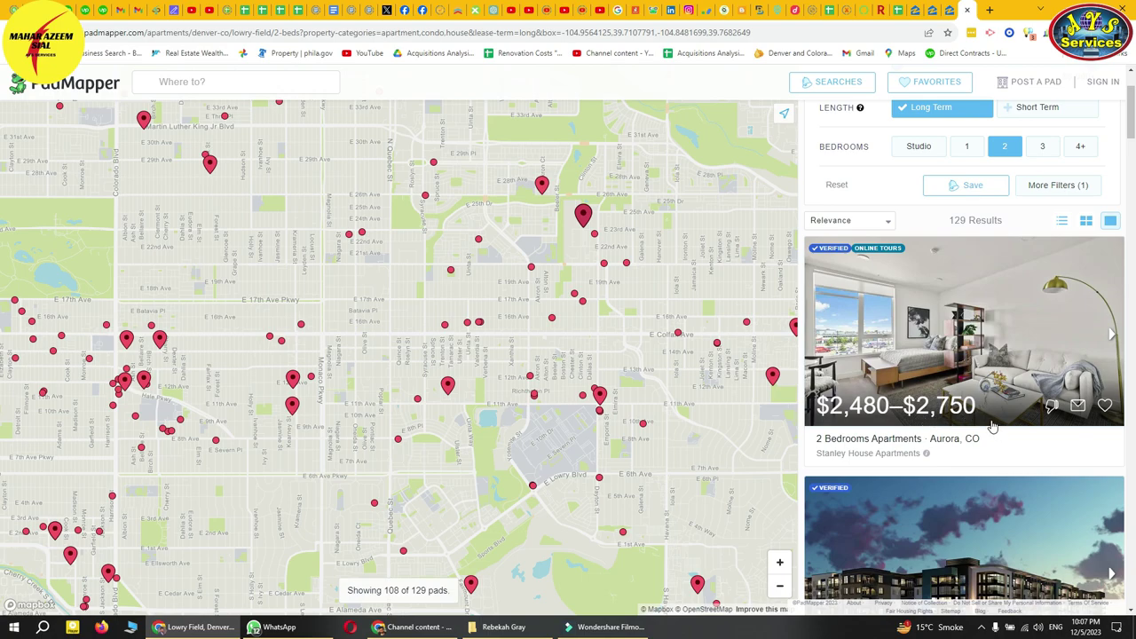
{"action": "scroll", "coordinate": [932, 399], "scroll_direction": "down", "scroll_amount": 6}
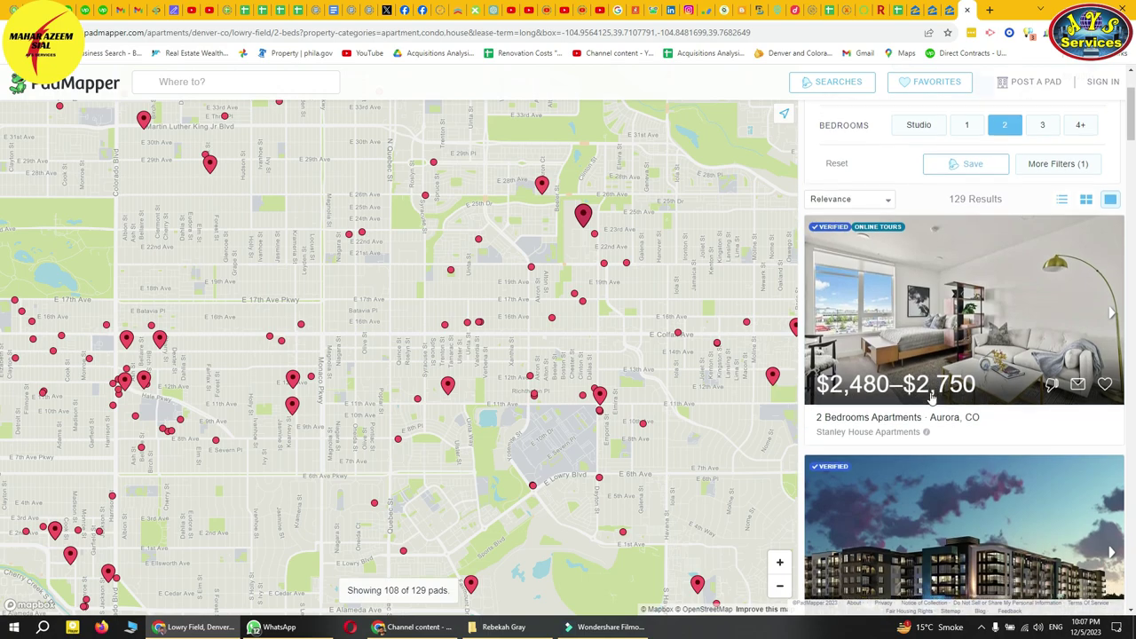
{"action": "scroll", "coordinate": [932, 399], "scroll_direction": "down", "scroll_amount": 10}
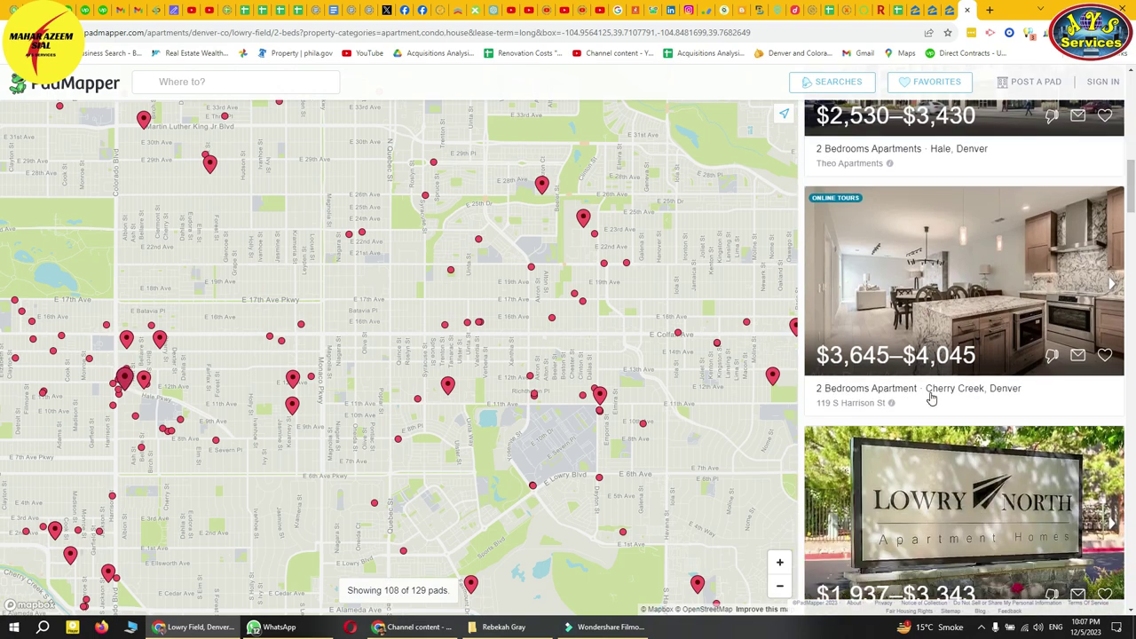
{"action": "scroll", "coordinate": [931, 399], "scroll_direction": "down", "scroll_amount": 3}
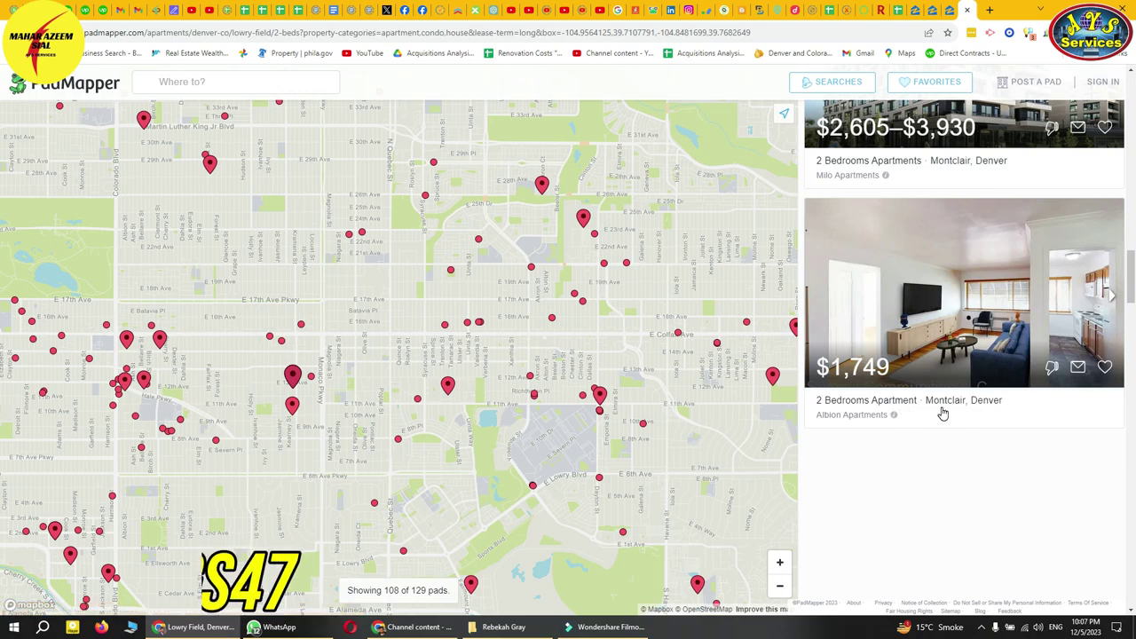
{"action": "right_click", "coordinate": [933, 324]}
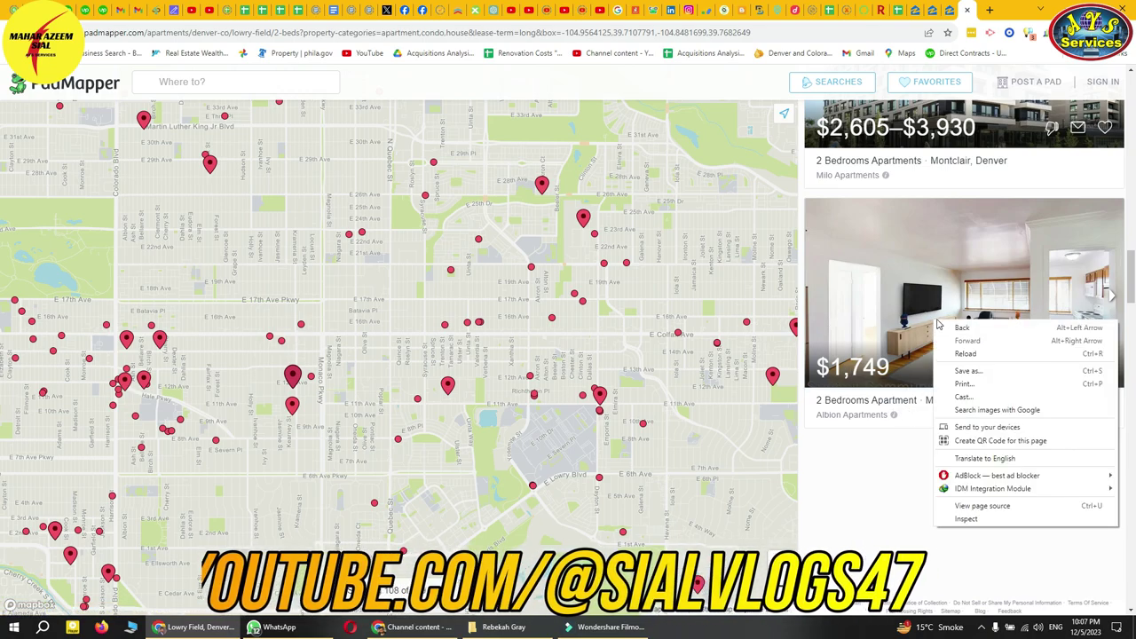
{"action": "left_click", "coordinate": [888, 400]}
{"action": "left_click", "coordinate": [874, 402]}
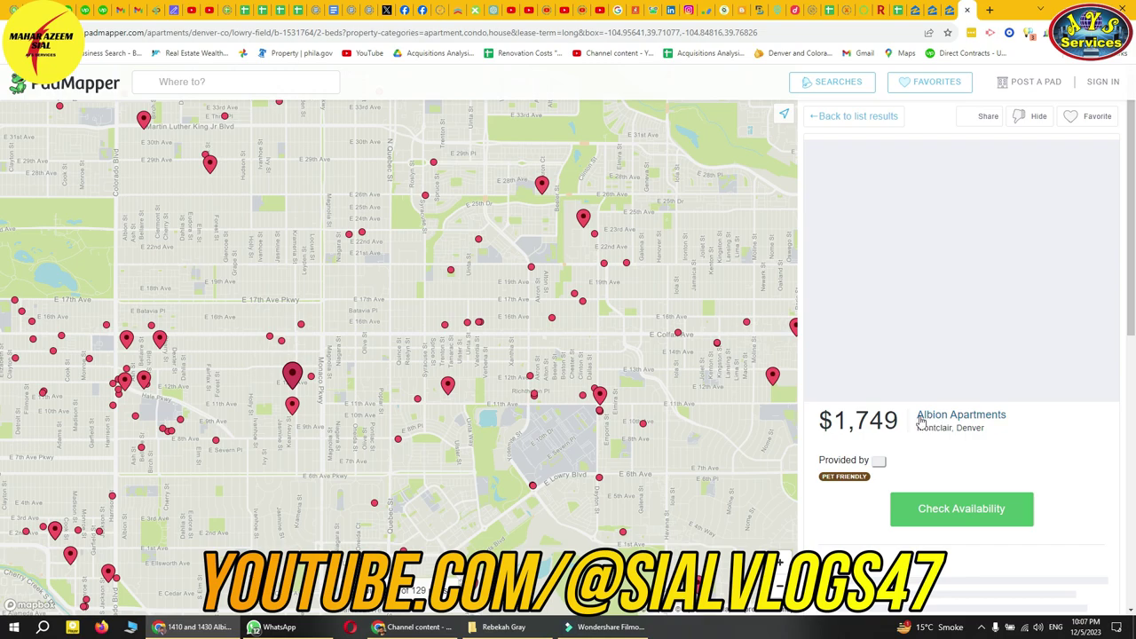
{"action": "scroll", "coordinate": [910, 351], "scroll_direction": "down", "scroll_amount": 2}
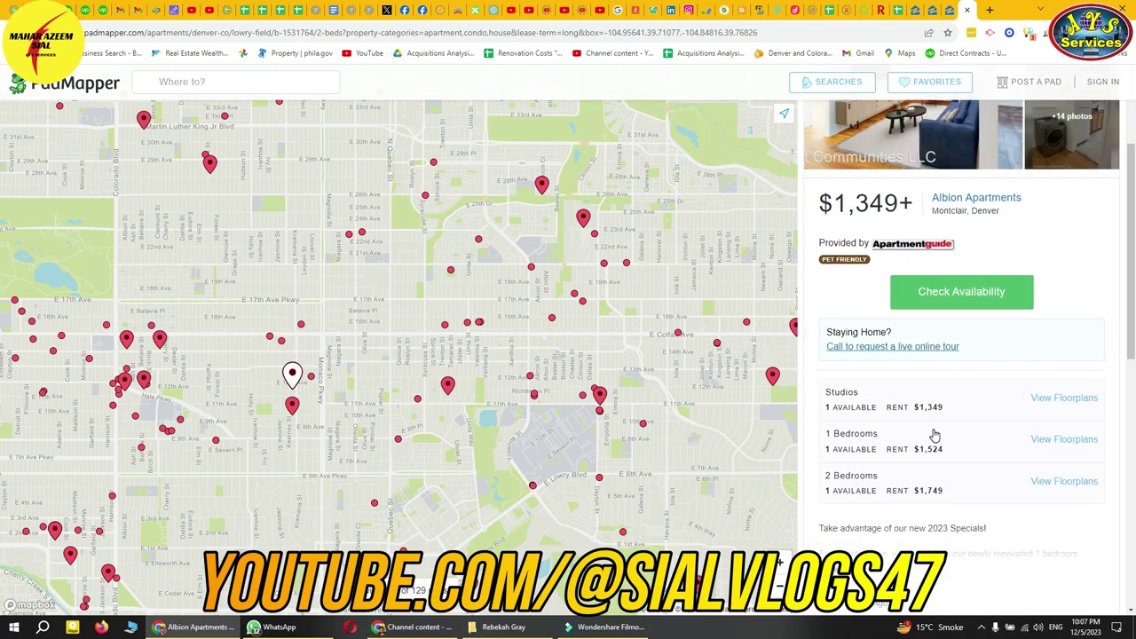
{"action": "scroll", "coordinate": [1010, 453], "scroll_direction": "up", "scroll_amount": 1}
{"action": "scroll", "coordinate": [1051, 473], "scroll_direction": "up", "scroll_amount": 2}
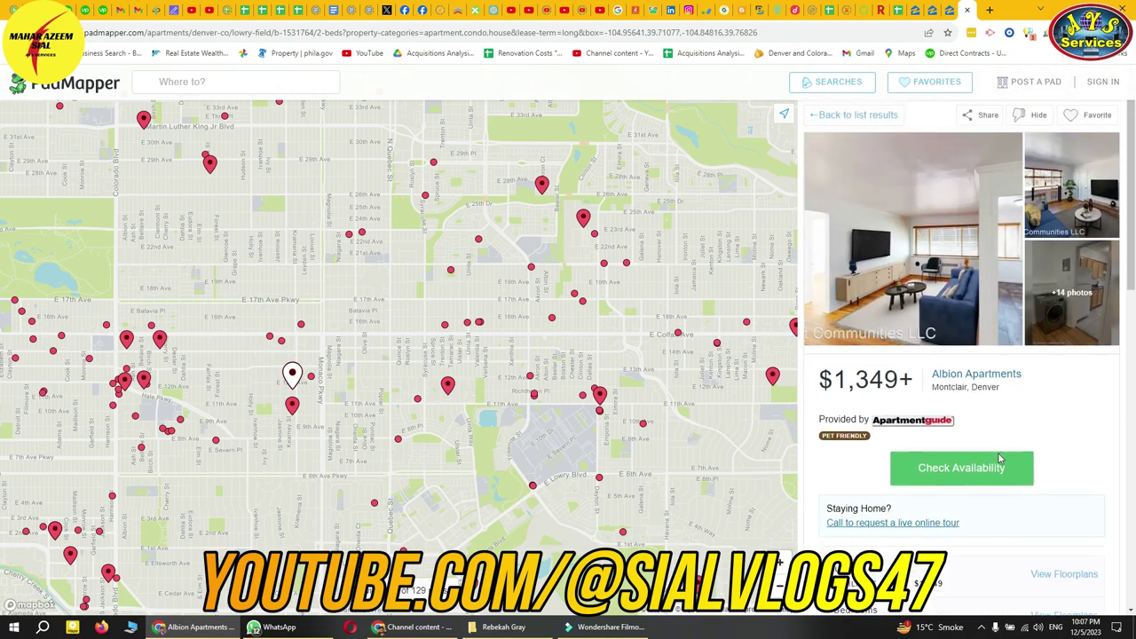
{"action": "left_click", "coordinate": [972, 376]}
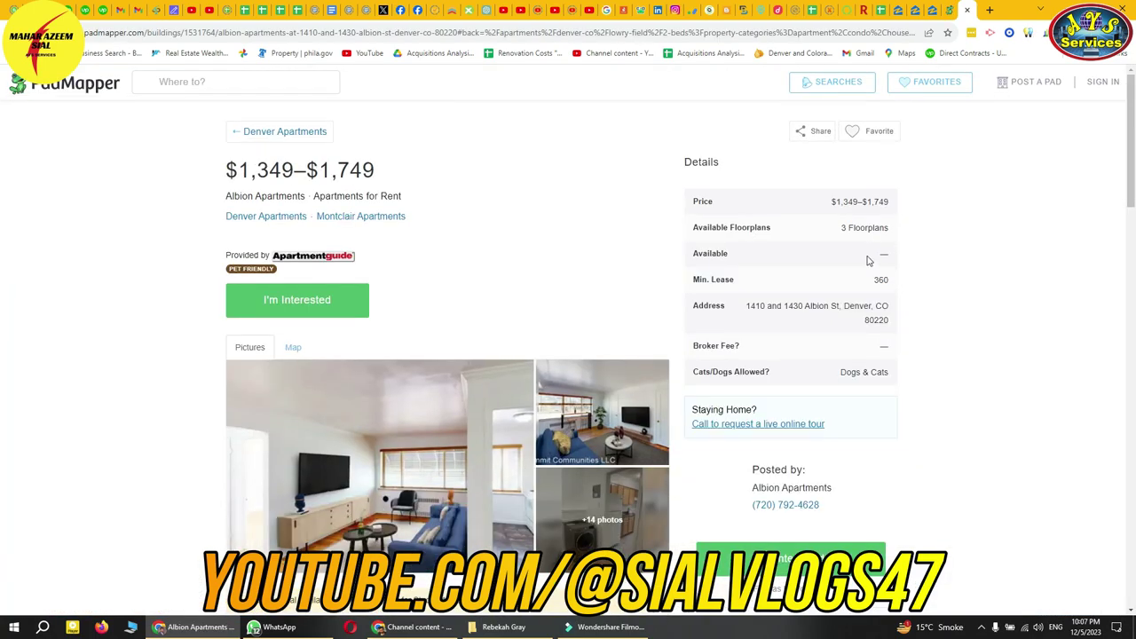
{"action": "left_click", "coordinate": [967, 10]}
{"action": "left_click", "coordinate": [818, 116]}
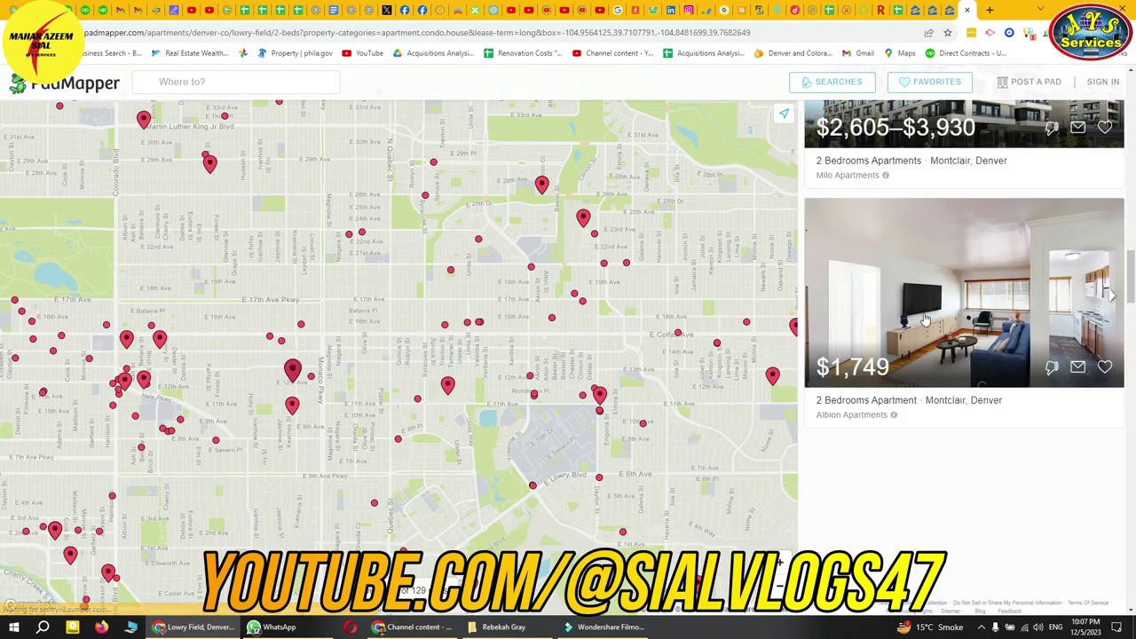
- Reopen and close the $1,749 Albion Apartments listing in Hale
{"action": "scroll", "coordinate": [918, 375], "scroll_direction": "down", "scroll_amount": 5}
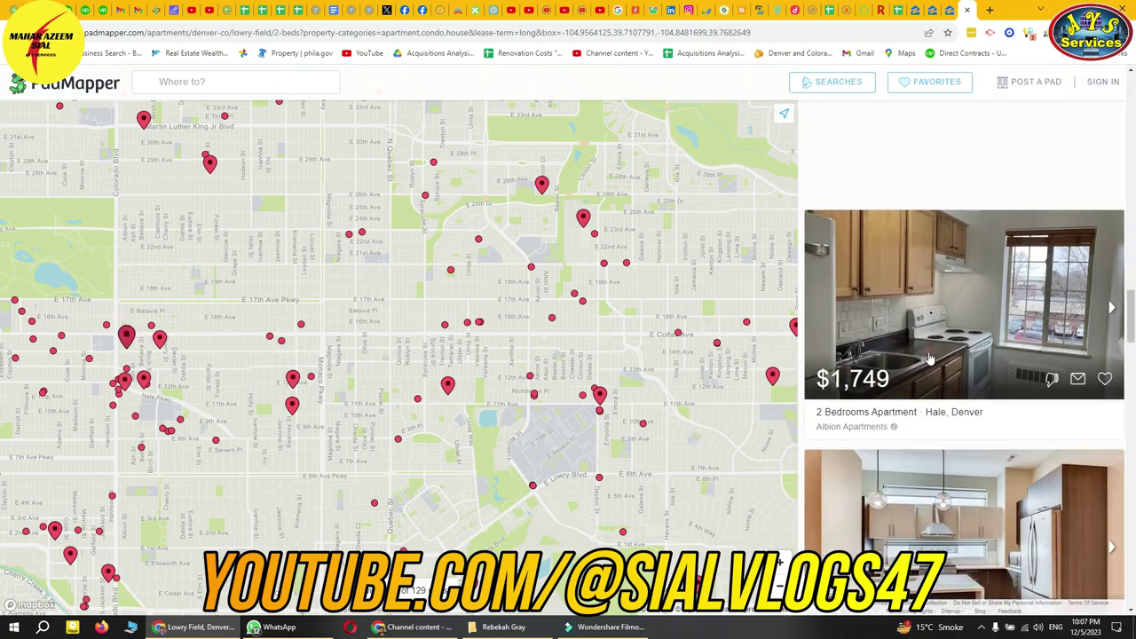
{"action": "left_click", "coordinate": [829, 393]}
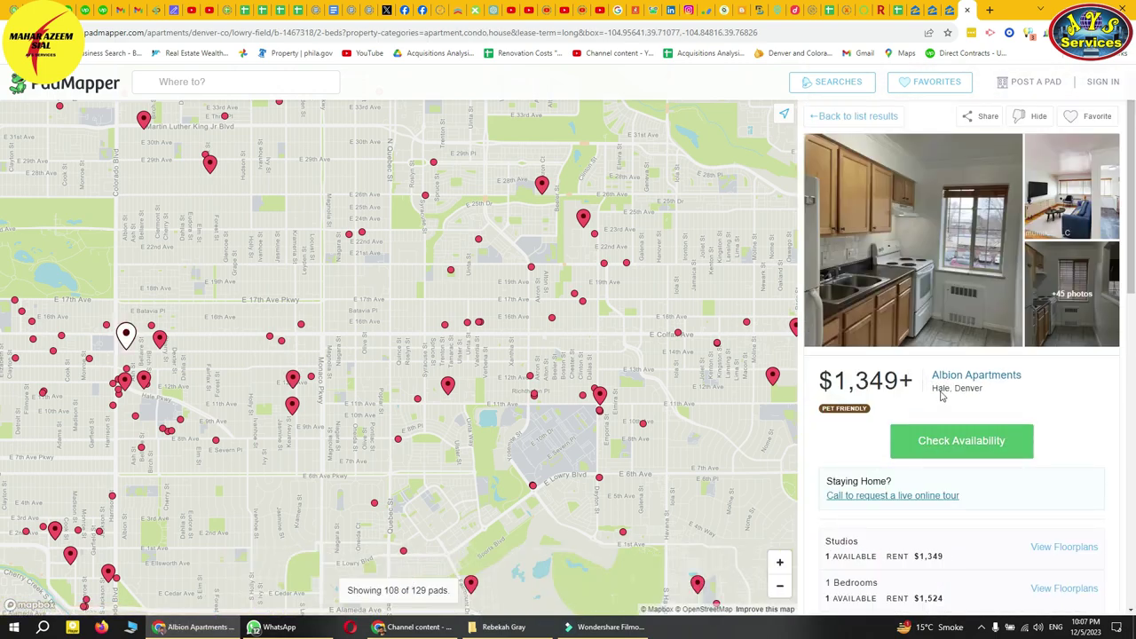
{"action": "left_click", "coordinate": [815, 116]}
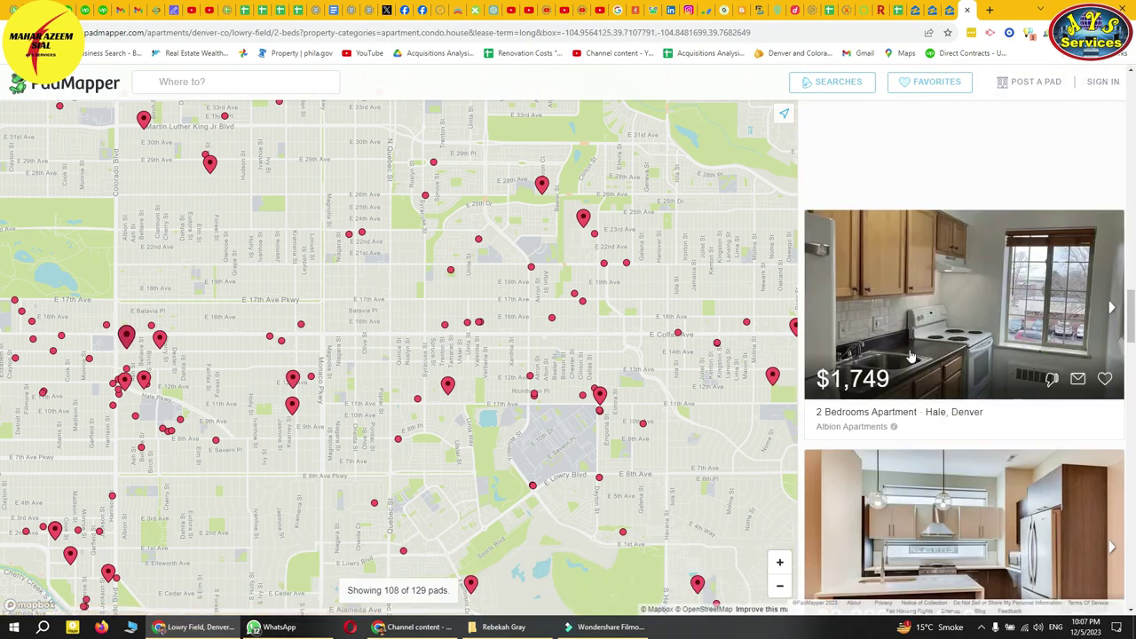
{"action": "scroll", "coordinate": [926, 398], "scroll_direction": "down", "scroll_amount": 6}
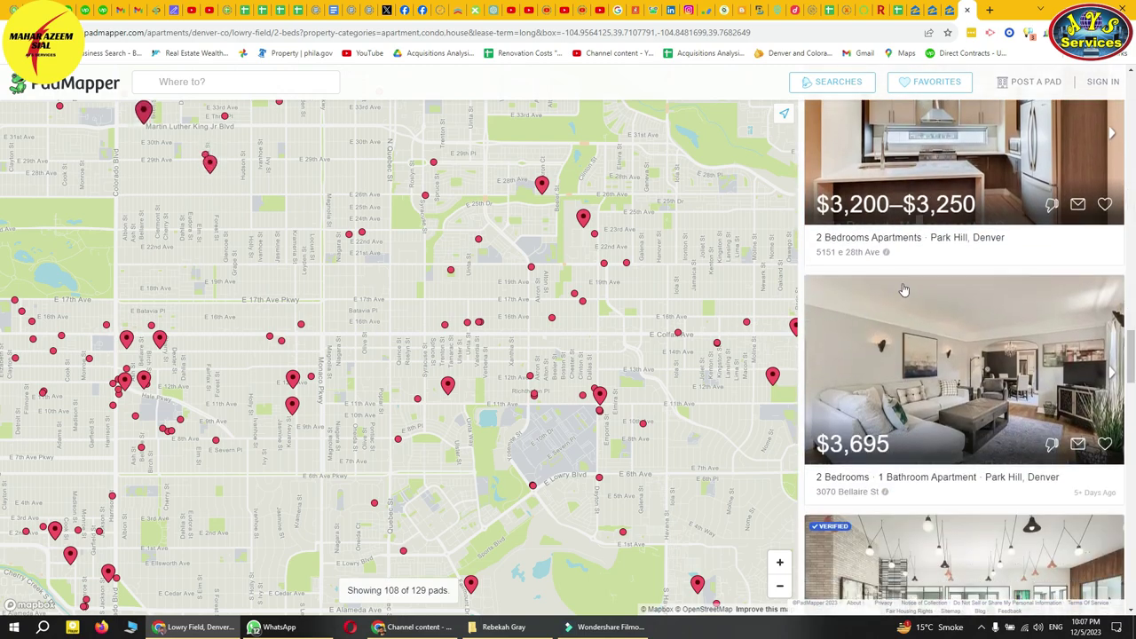
{"action": "left_click", "coordinate": [908, 257]}
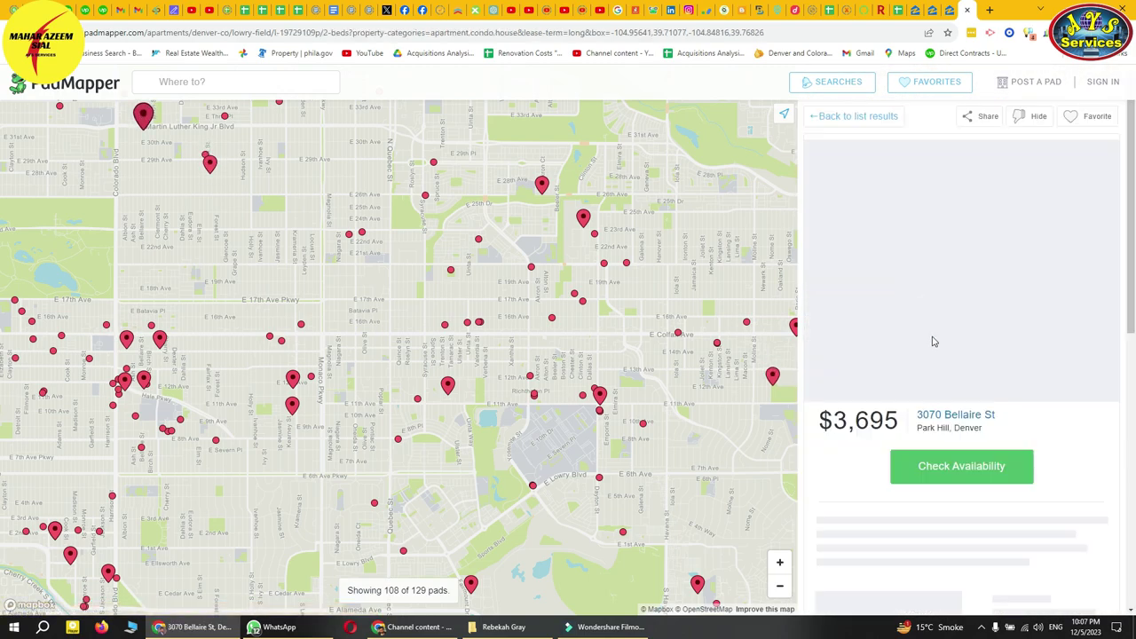
{"action": "scroll", "coordinate": [932, 426], "scroll_direction": "down", "scroll_amount": 3}
{"action": "scroll", "coordinate": [930, 453], "scroll_direction": "up", "scroll_amount": 1}
{"action": "scroll", "coordinate": [930, 452], "scroll_direction": "up", "scroll_amount": 2}
{"action": "left_click", "coordinate": [943, 377]}
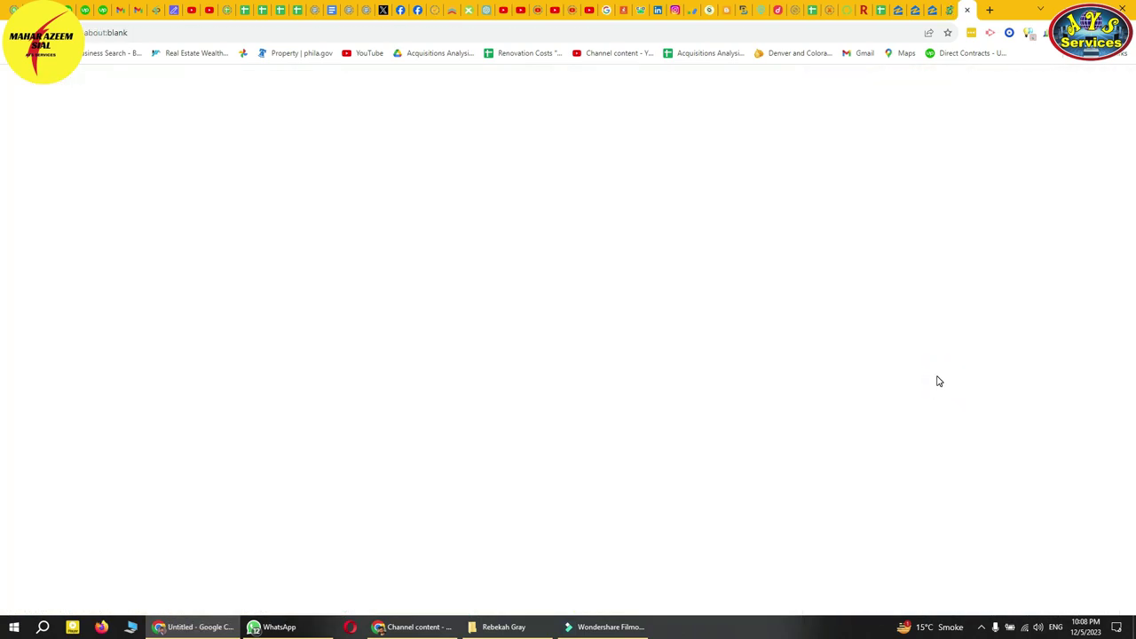
{"action": "left_click", "coordinate": [948, 13]}
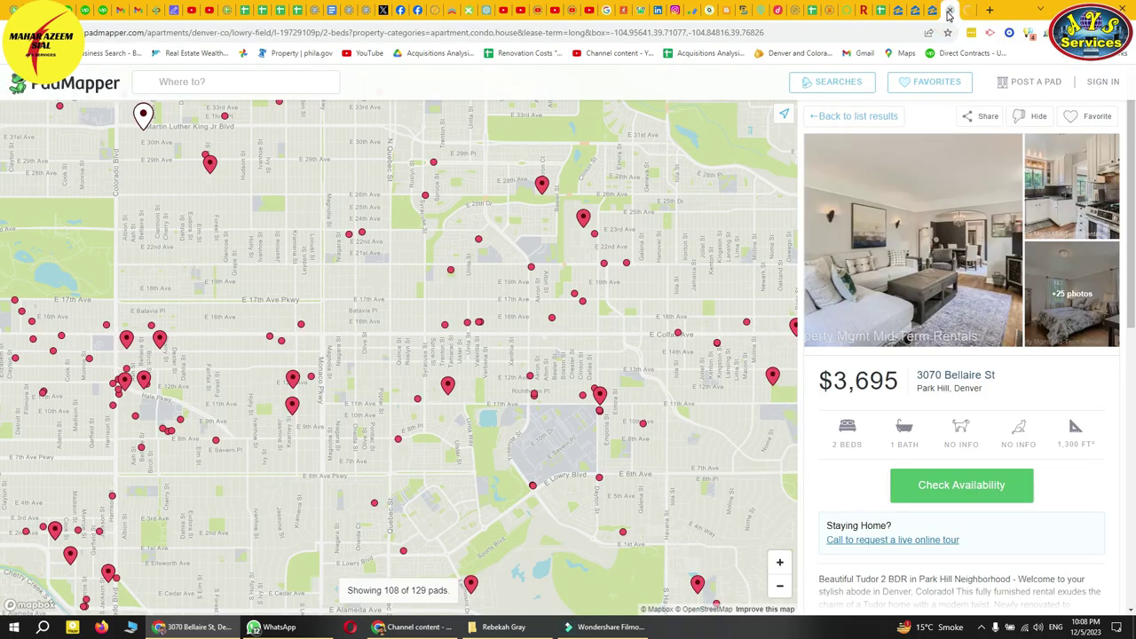
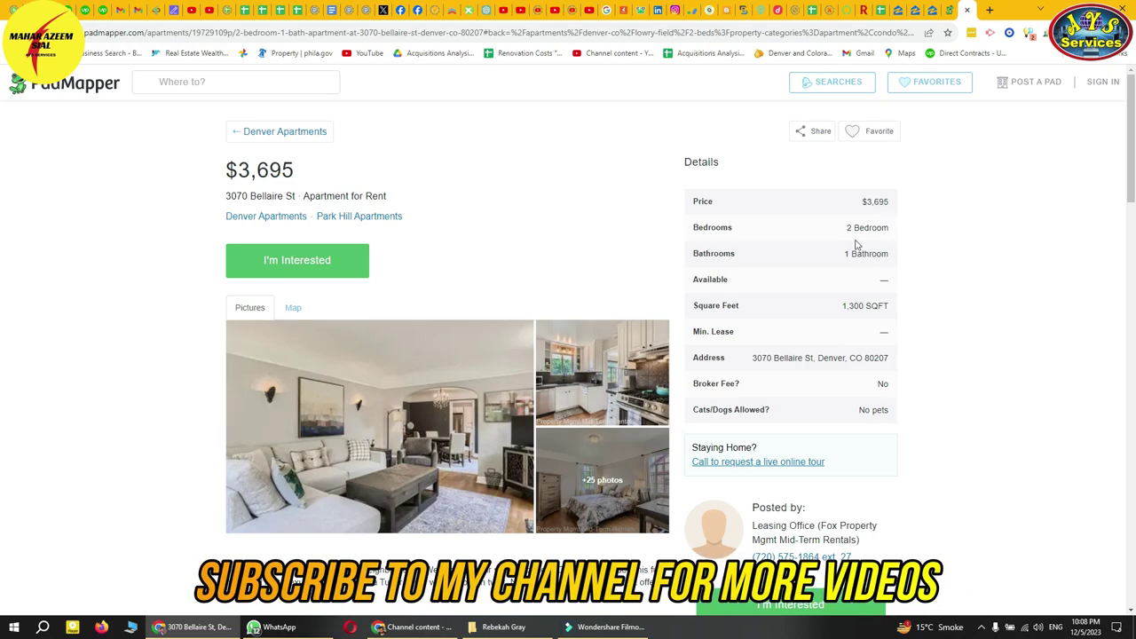
{"action": "scroll", "coordinate": [828, 274], "scroll_direction": "down", "scroll_amount": 3}
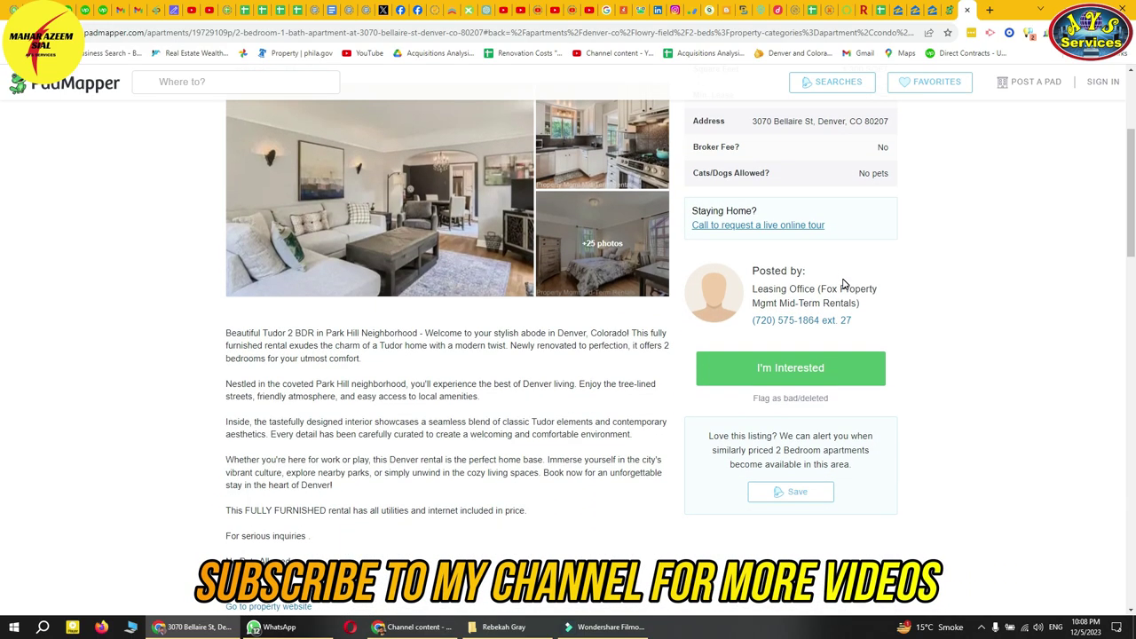
{"action": "scroll", "coordinate": [844, 284], "scroll_direction": "up", "scroll_amount": 3}
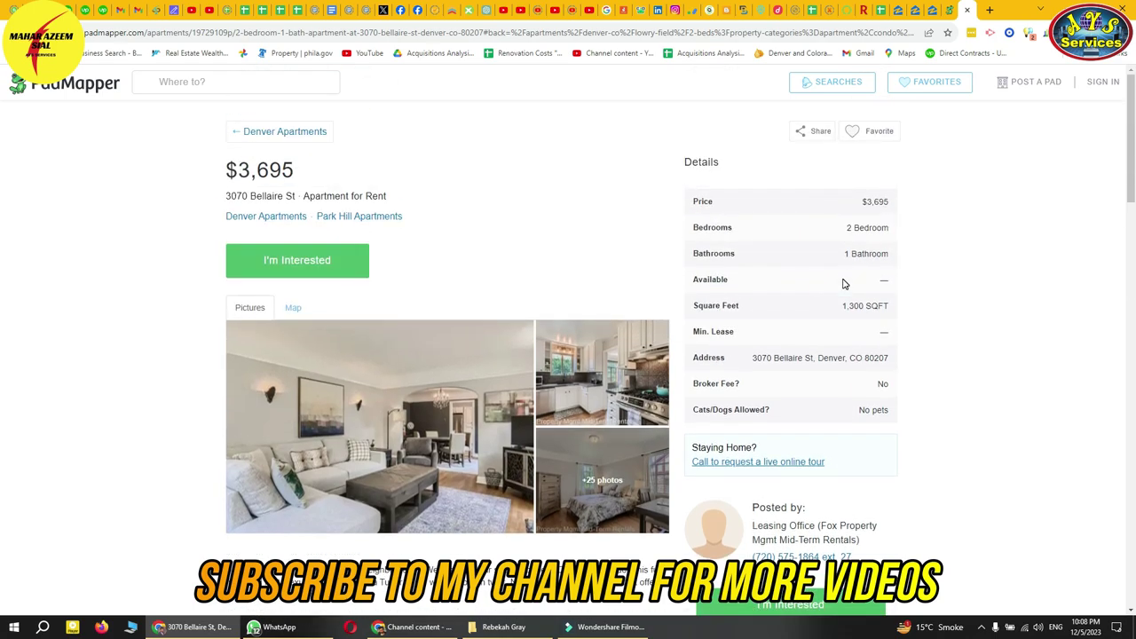
{"action": "left_click", "coordinate": [773, 32]}
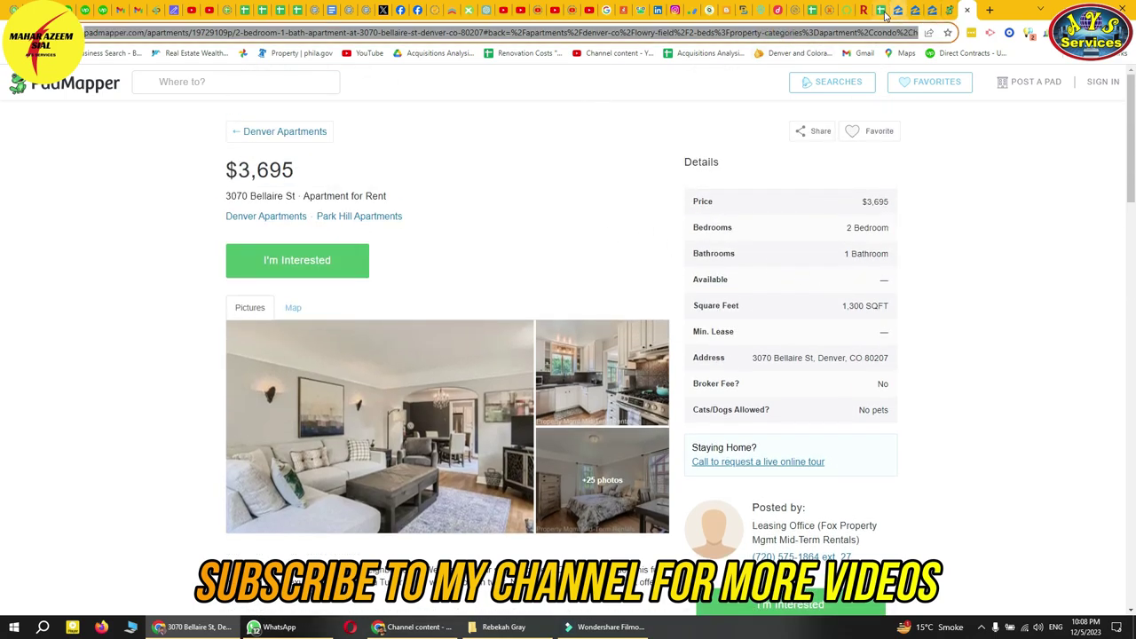
{"action": "left_click", "coordinate": [884, 11]}
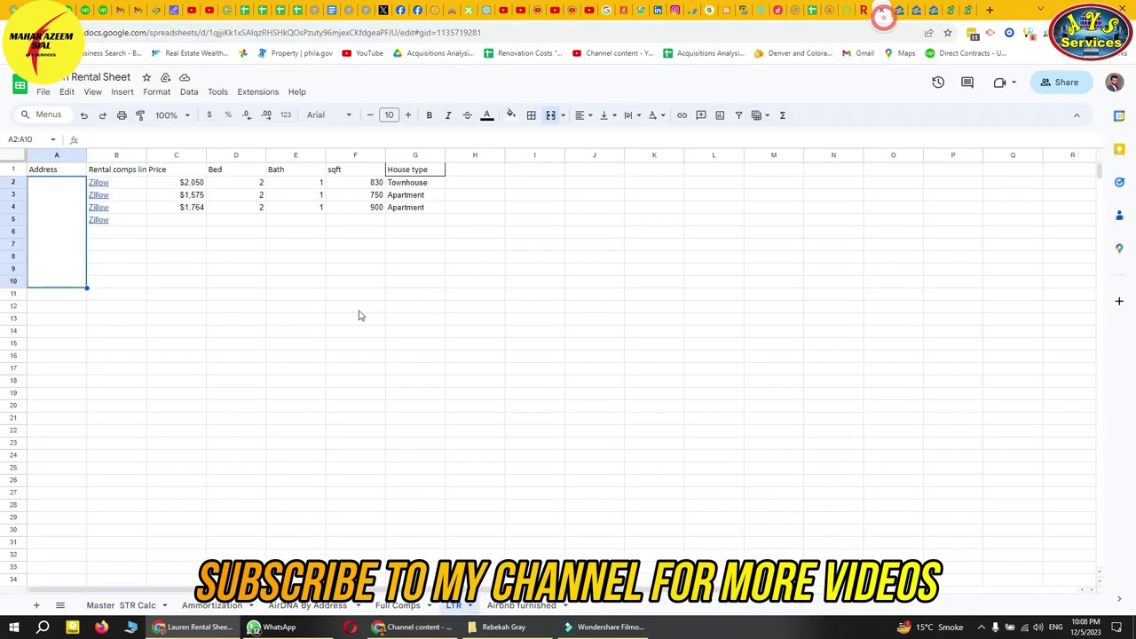
- Enter 'Padmapper' in B8 and copy it down to B9 and B10
{"action": "left_click", "coordinate": [107, 269]}
{"action": "left_click", "coordinate": [108, 257]}
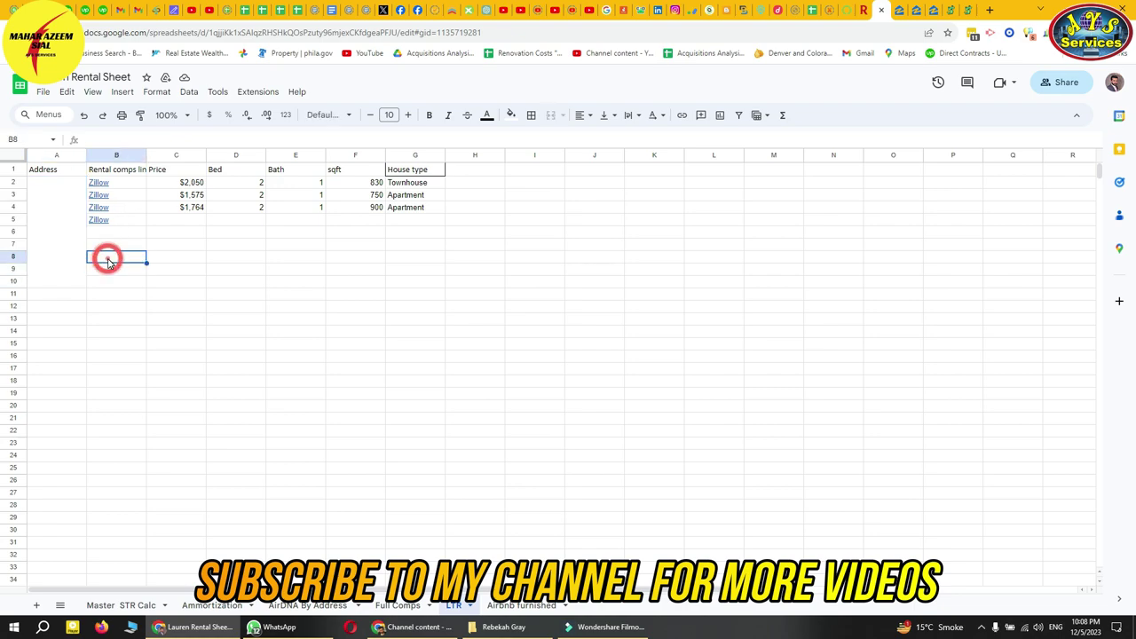
{"action": "type", "text": "Padmappe"}
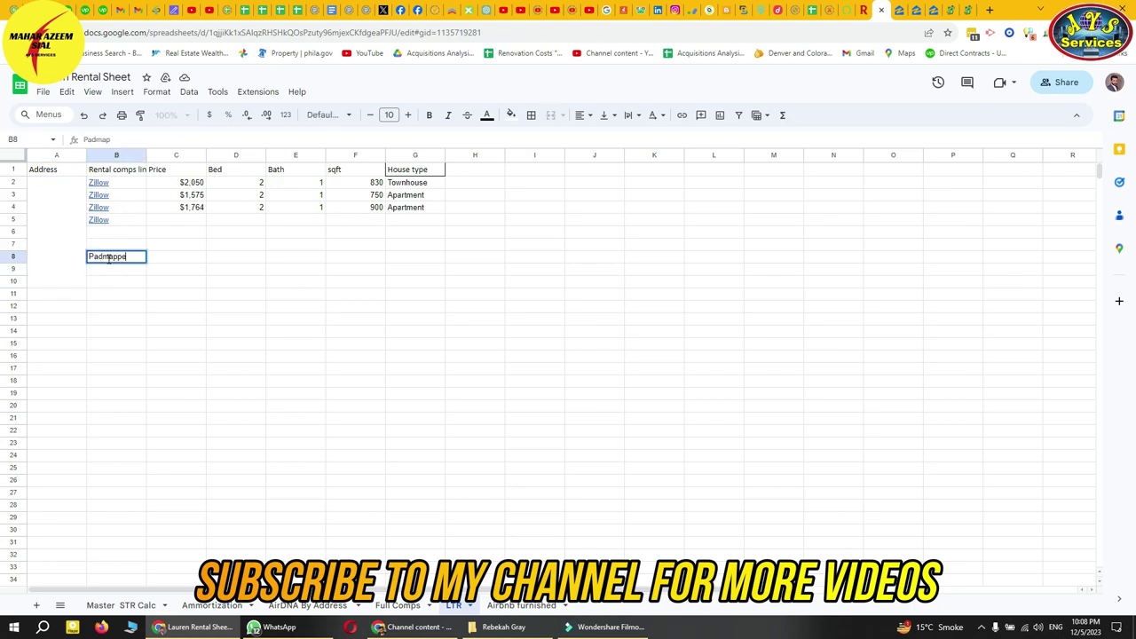
{"action": "type", "text": "r"}
{"action": "key", "text": "Tab"}
{"action": "left_click", "coordinate": [109, 262]}
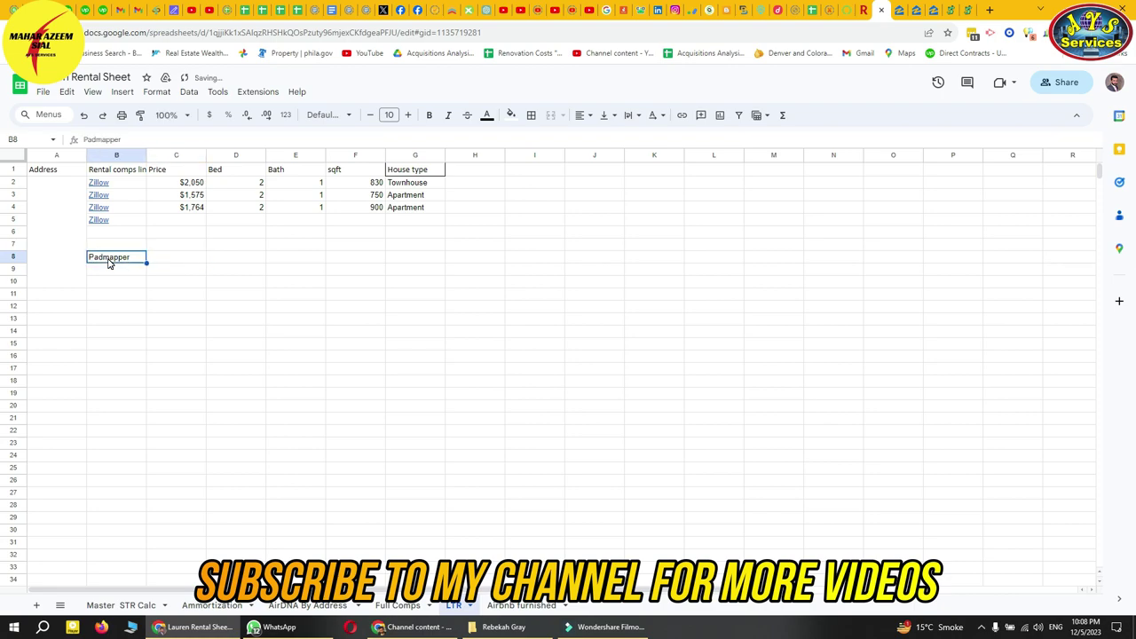
{"action": "key", "text": "ctrl+c"}
{"action": "left_click", "coordinate": [108, 264]}
{"action": "key", "text": "ctrl+v"}
{"action": "key", "text": "Down"}
{"action": "key", "text": "ctrl+v"}
{"action": "left_click", "coordinate": [108, 261]}
{"action": "right_click", "coordinate": [879, 29]}
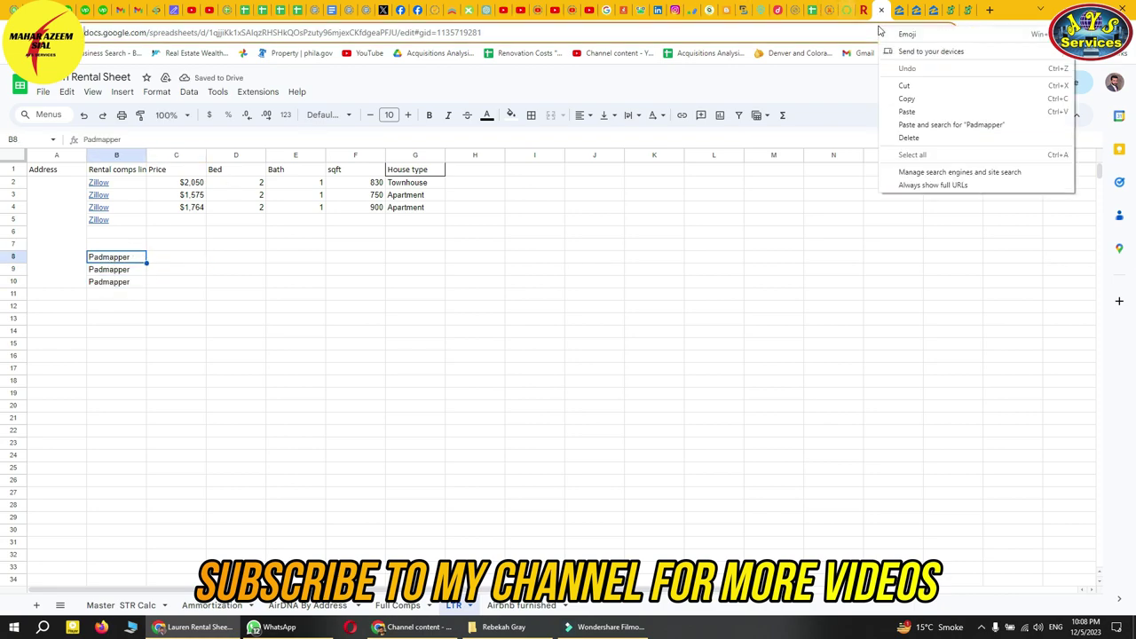
{"action": "left_click", "coordinate": [1017, 10]}
{"action": "left_click", "coordinate": [952, 10]}
{"action": "left_click", "coordinate": [689, 32]}
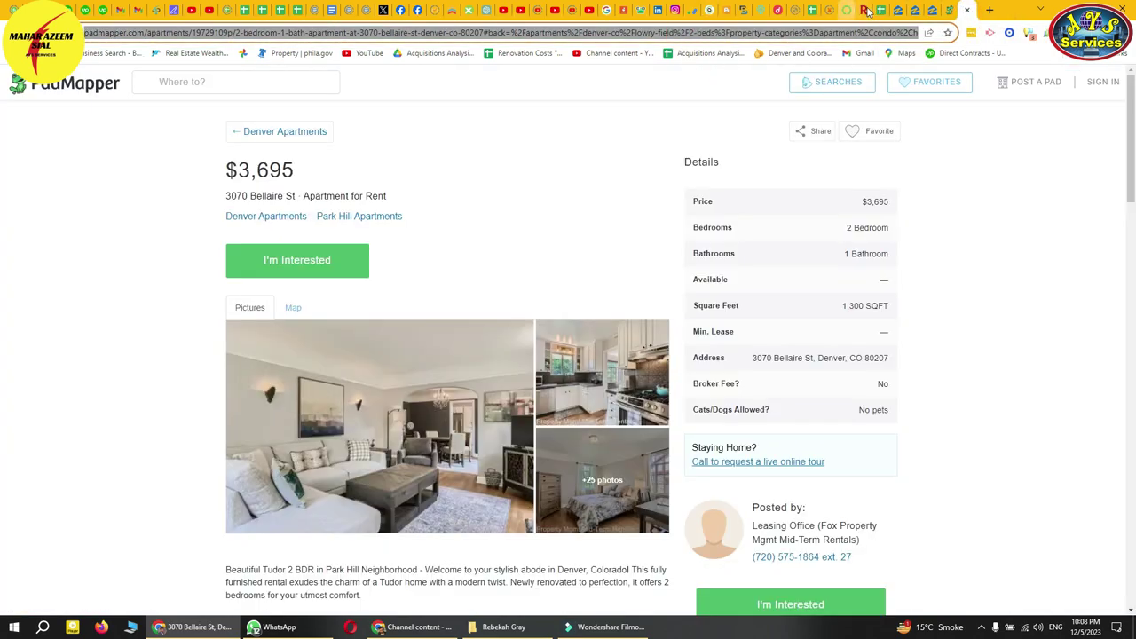
{"action": "left_click", "coordinate": [863, 11]}
{"action": "left_click", "coordinate": [118, 258]}
{"action": "key", "text": "ctrl+k"}
{"action": "key", "text": "ctrl+v"}
{"action": "key", "text": "Return"}
{"action": "left_click", "coordinate": [286, 255]}
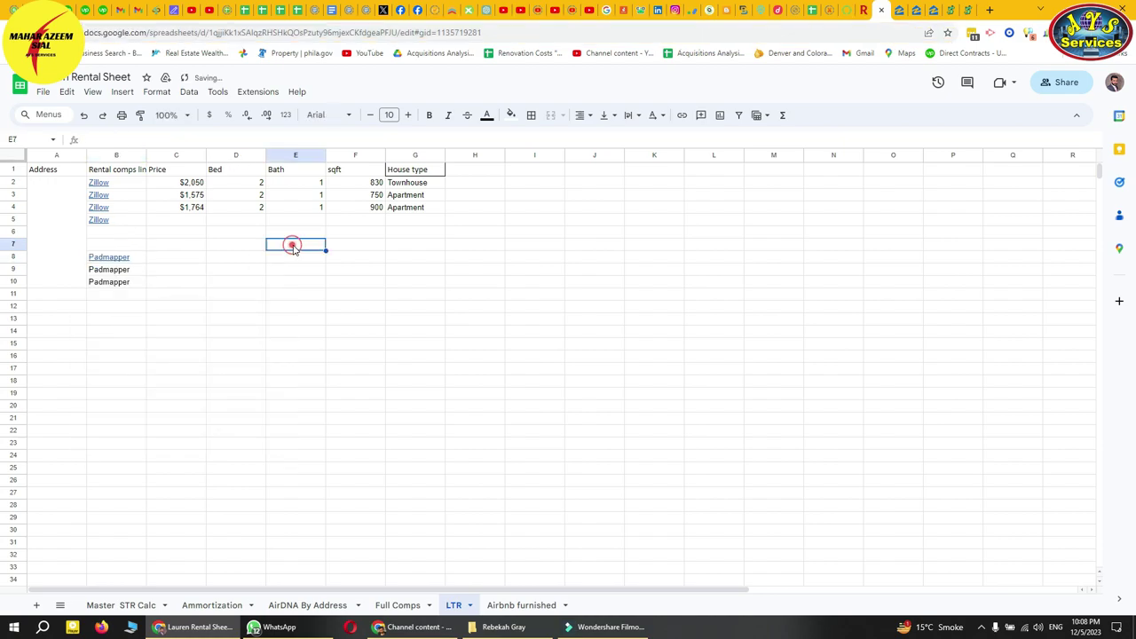
{"action": "left_click", "coordinate": [179, 257]}
{"action": "left_click", "coordinate": [972, 12]}
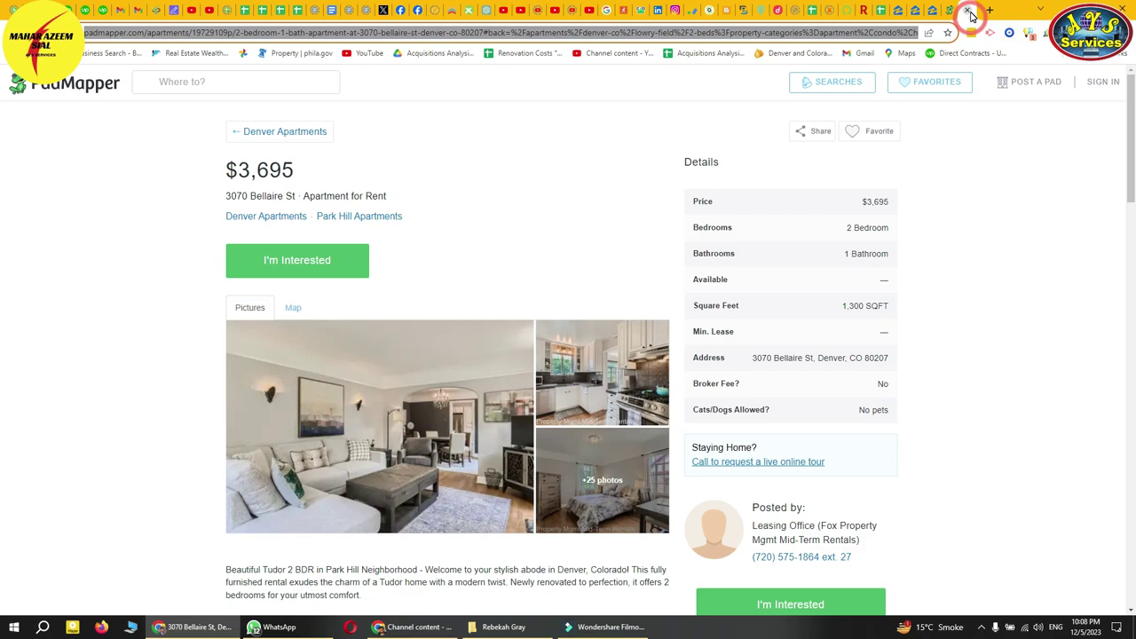
- Copy the listing price 3,695 from PadMapper into C8
{"action": "left_click_drag", "start_coordinate": [302, 177], "coordinate": [240, 172]}
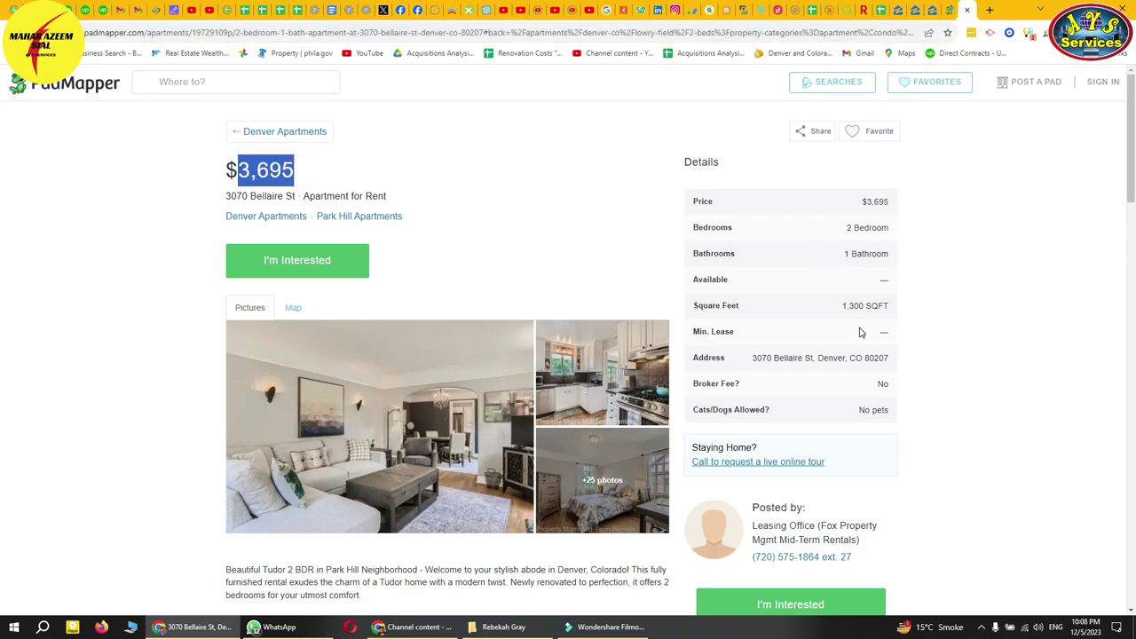
{"action": "left_click", "coordinate": [895, 11]}
{"action": "double_click", "coordinate": [188, 261]}
{"action": "key", "text": "ctrl+v"}
- Enter 2 beds, 1 bath and 1300 sqft in D8:F8
{"action": "left_click", "coordinate": [238, 263]}
{"action": "type", "text": "2"}
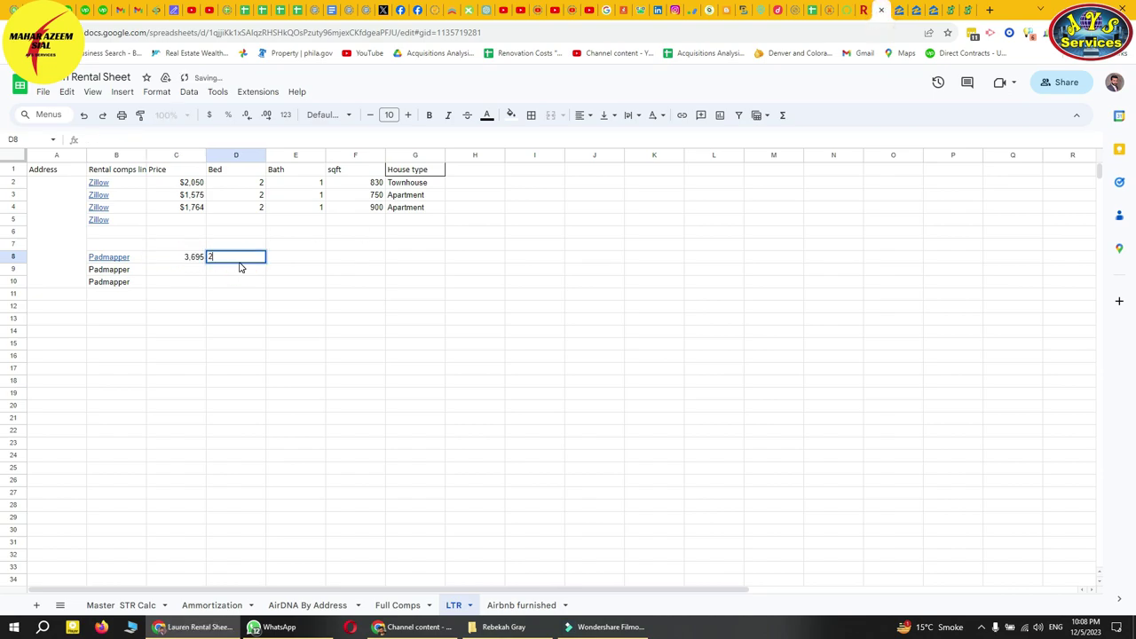
{"action": "key", "text": "Tab"}
{"action": "type", "text": "1"}
{"action": "key", "text": "Tab"}
{"action": "type", "text": "113"}
{"action": "type", "text": "00"}
{"action": "key", "text": "Tab"}
{"action": "key", "text": "Left"}
{"action": "type", "text": "13"}
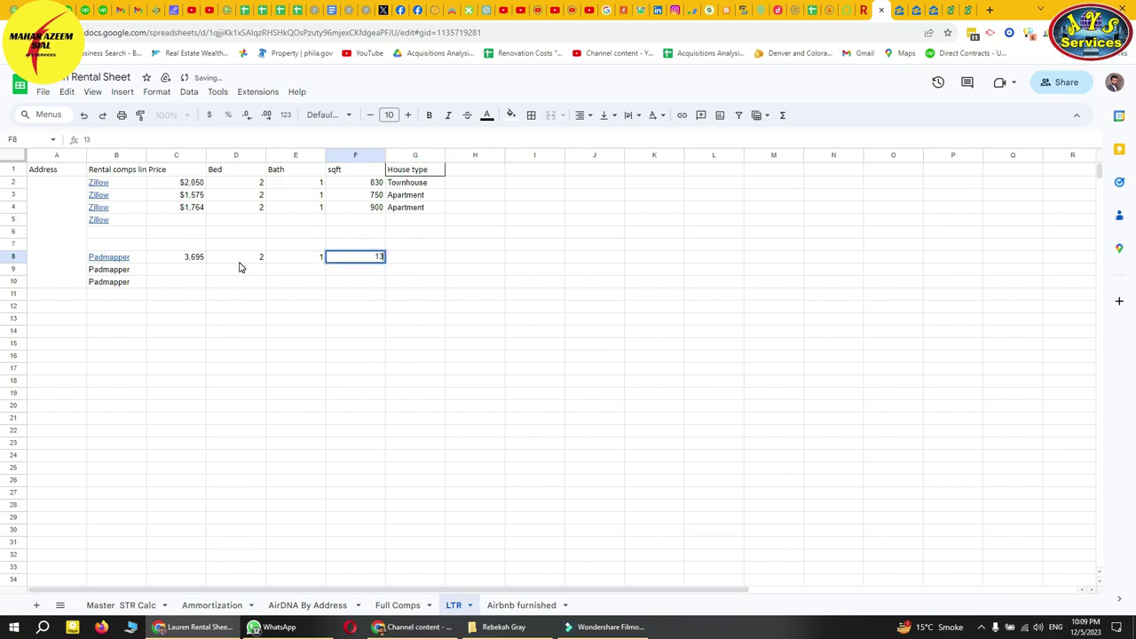
{"action": "type", "text": "00"}
{"action": "key", "text": "Tab"}
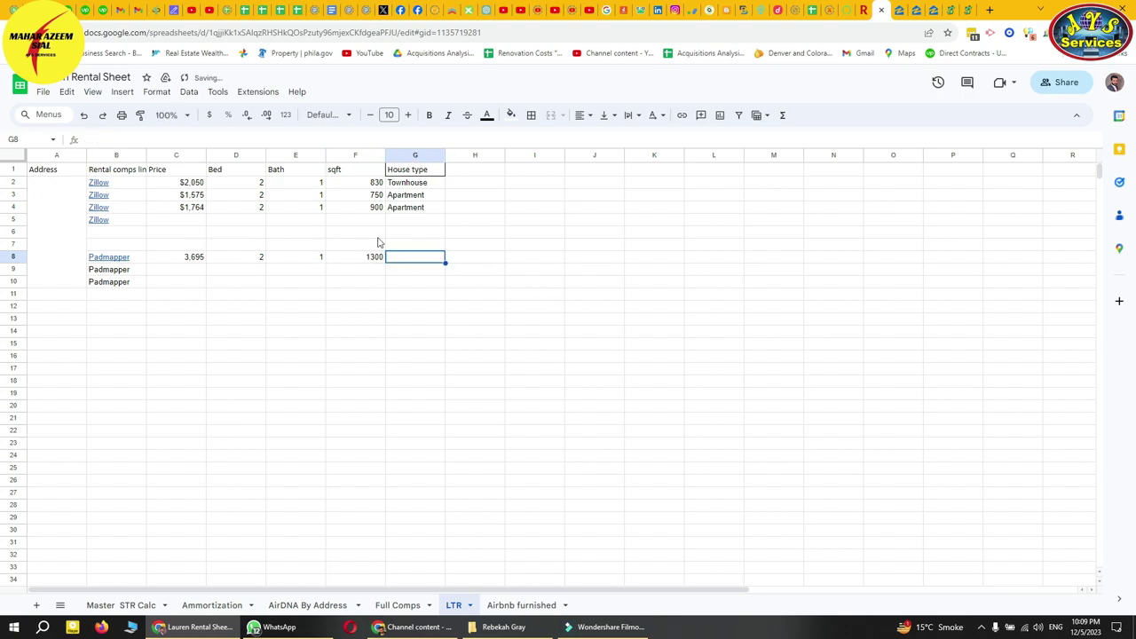
- Copy the home type 'Apartment' from the listing into G8
{"action": "left_click", "coordinate": [956, 10]}
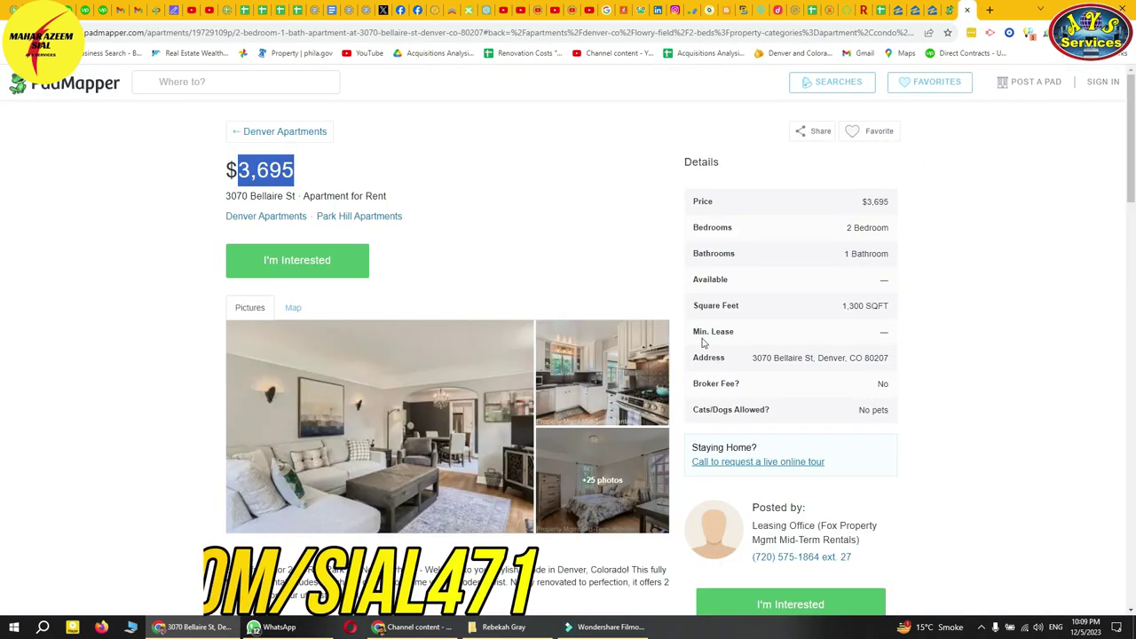
{"action": "double_click", "coordinate": [327, 195]}
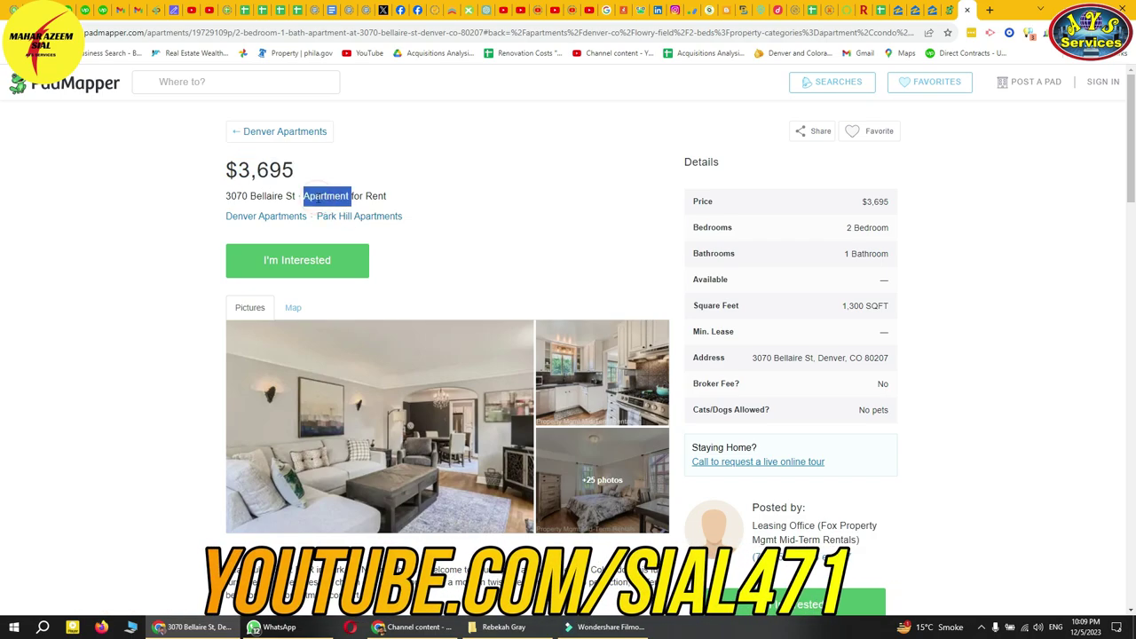
{"action": "left_click", "coordinate": [877, 11]}
{"action": "key", "text": "ctrl+v"}
{"action": "left_click", "coordinate": [412, 270]}
{"action": "left_click", "coordinate": [116, 281]}
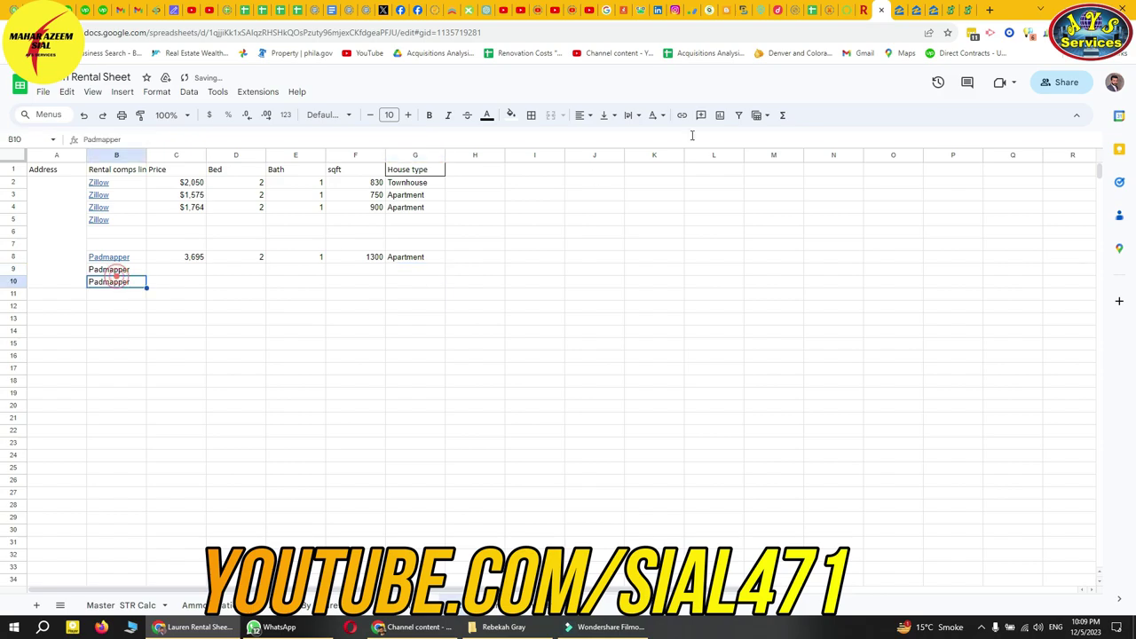
{"action": "left_click", "coordinate": [967, 11]}
- Go back to the PadMapper results and check the $3,460 Cherry Creek listing
{"action": "left_click", "coordinate": [967, 11]}
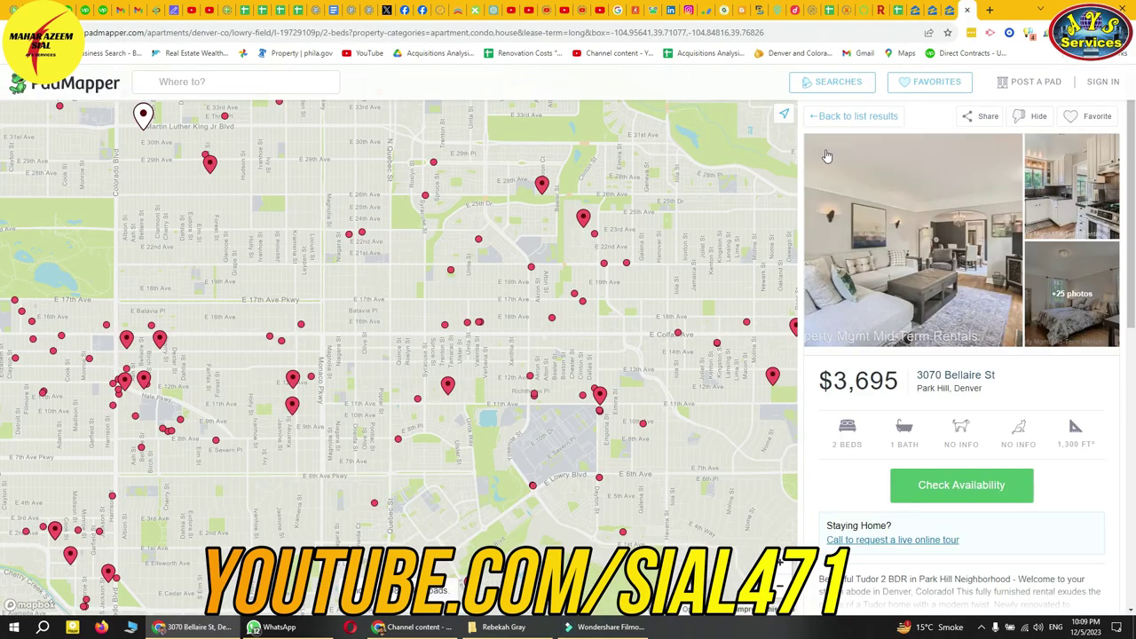
{"action": "left_click", "coordinate": [840, 113]}
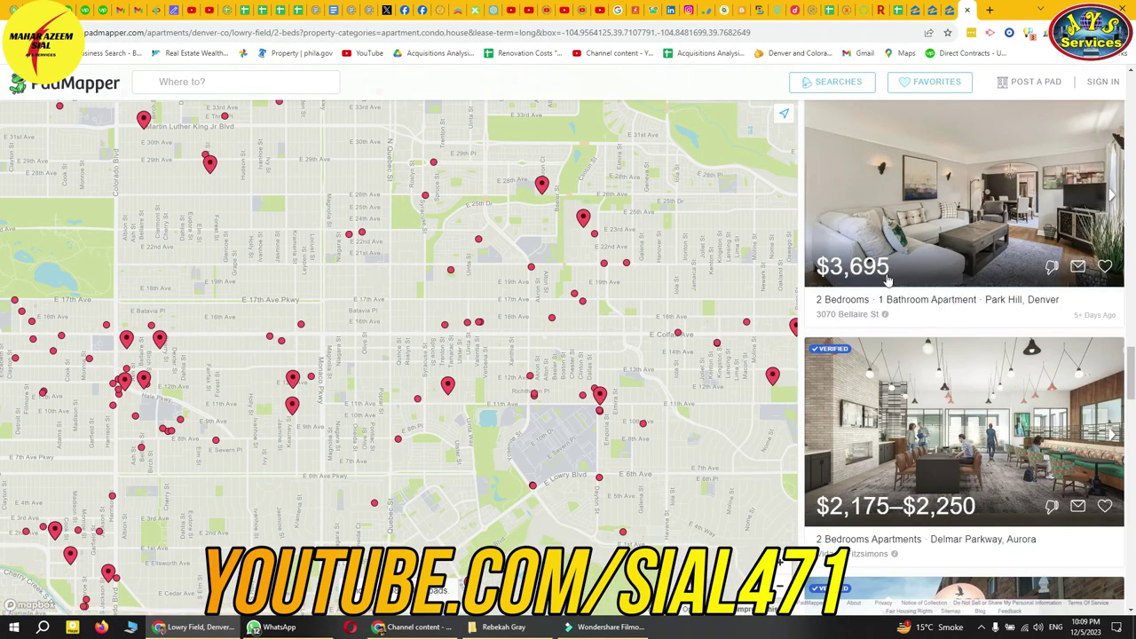
{"action": "scroll", "coordinate": [885, 271], "scroll_direction": "down", "scroll_amount": 8}
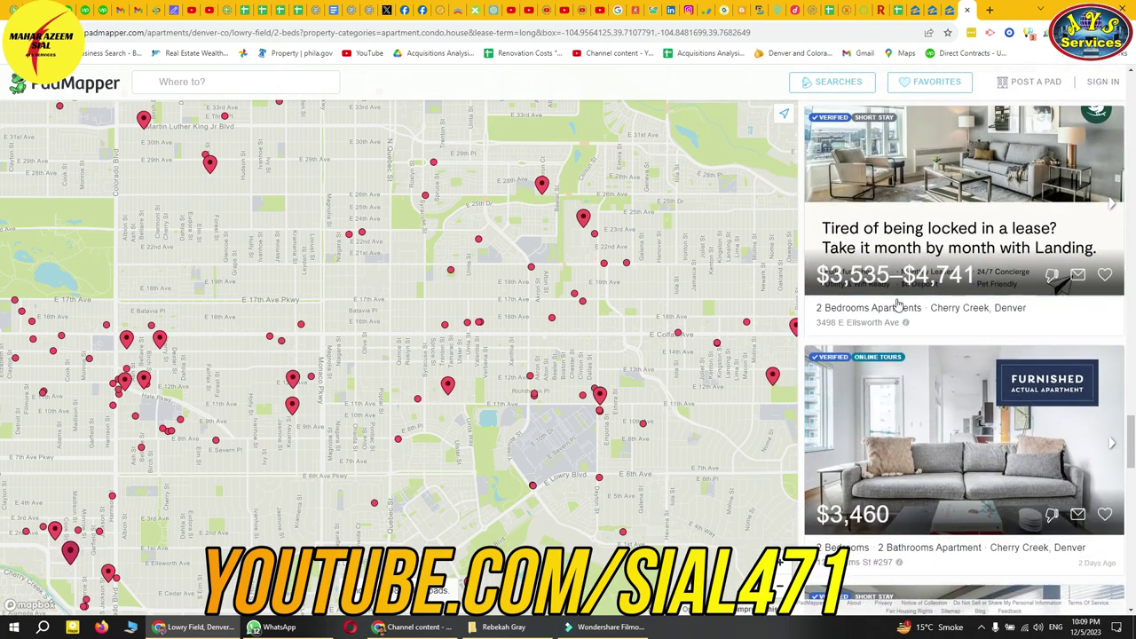
{"action": "scroll", "coordinate": [896, 305], "scroll_direction": "down", "scroll_amount": 3}
{"action": "scroll", "coordinate": [910, 359], "scroll_direction": "down", "scroll_amount": 5}
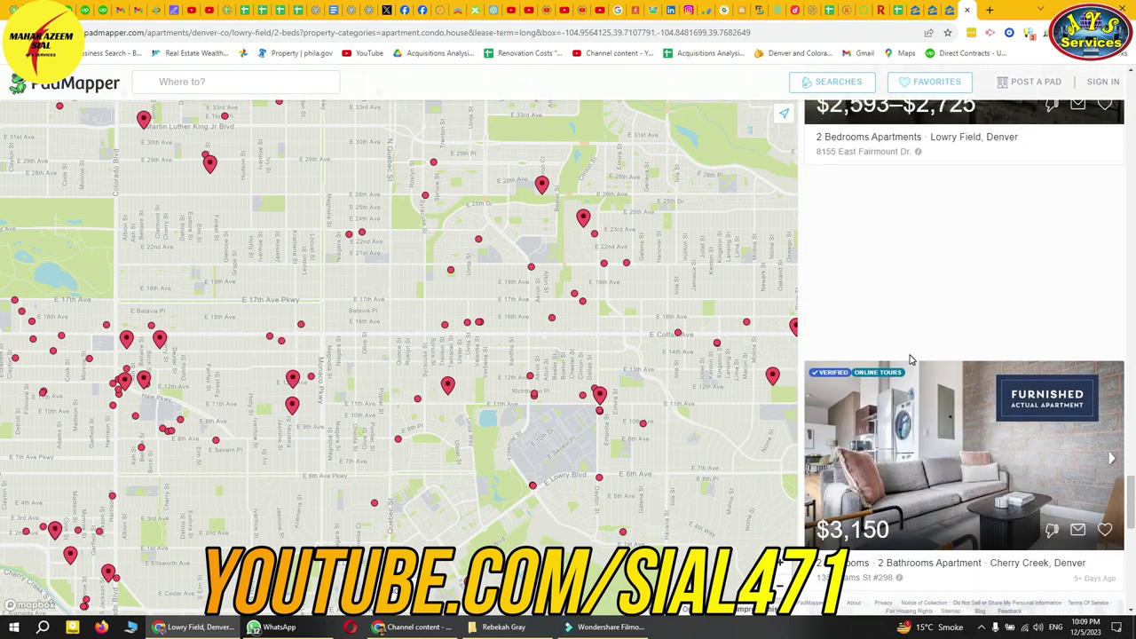
{"action": "scroll", "coordinate": [910, 359], "scroll_direction": "up", "scroll_amount": 5}
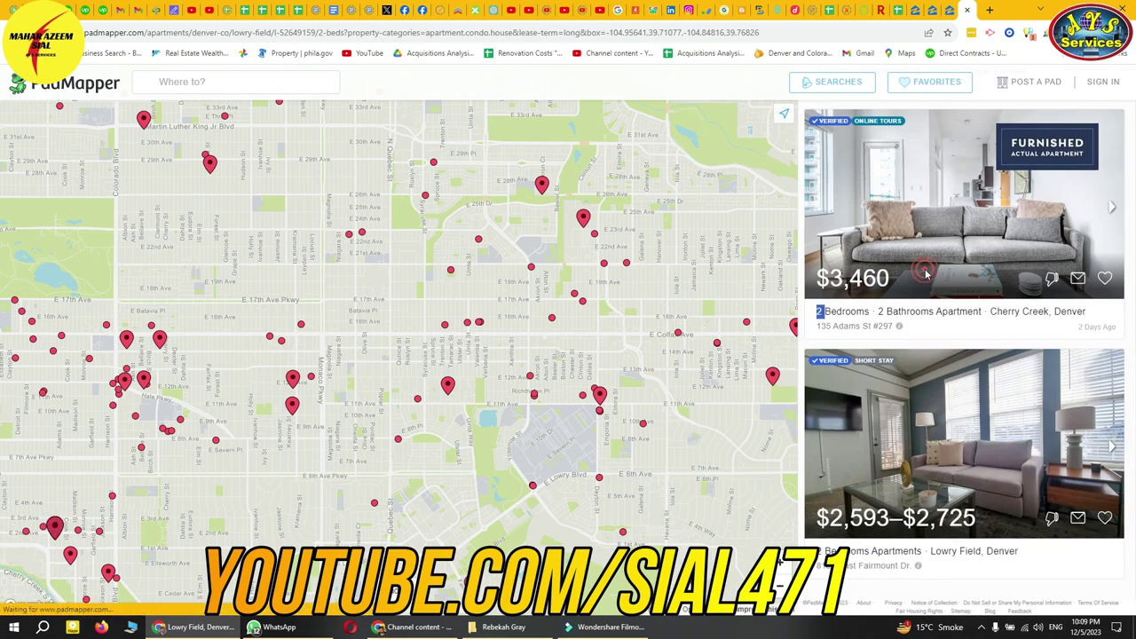
{"action": "left_click", "coordinate": [932, 292]}
{"action": "left_click", "coordinate": [851, 117]}
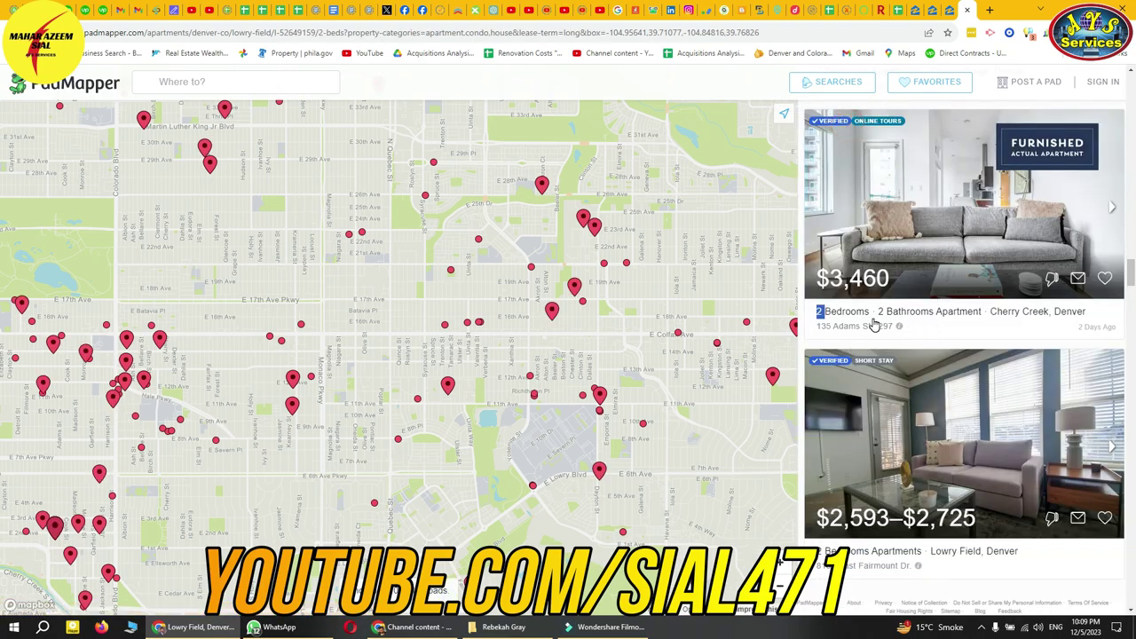
- Look over the $1,895 Hale and $1,395 Sunny Vale listings in the results
{"action": "scroll", "coordinate": [910, 325], "scroll_direction": "down", "scroll_amount": 8}
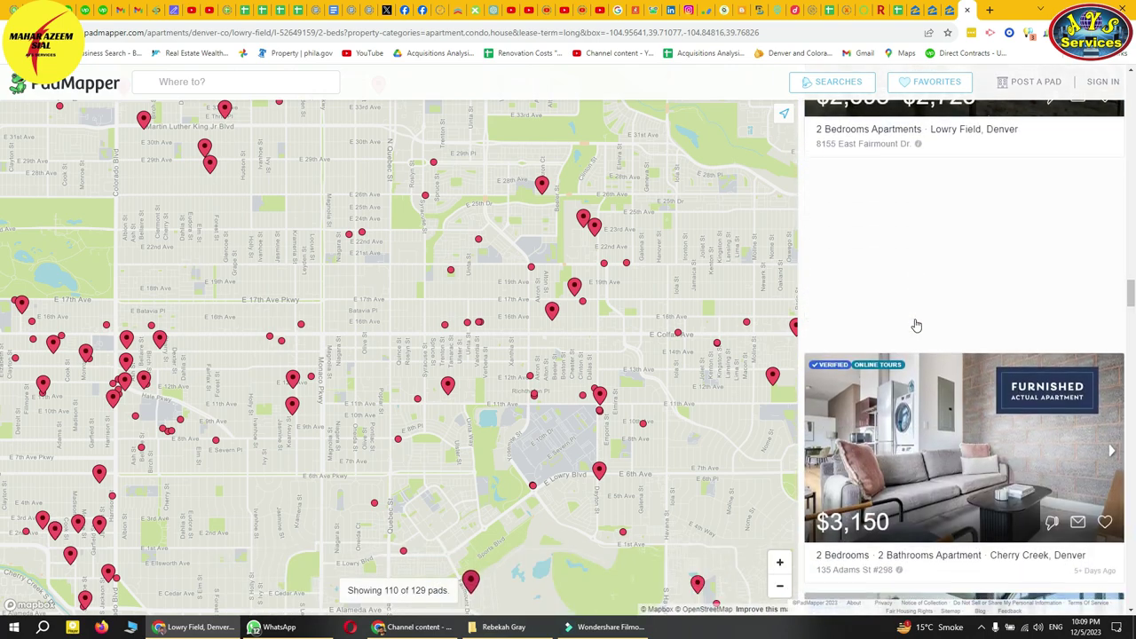
{"action": "scroll", "coordinate": [916, 325], "scroll_direction": "down", "scroll_amount": 3}
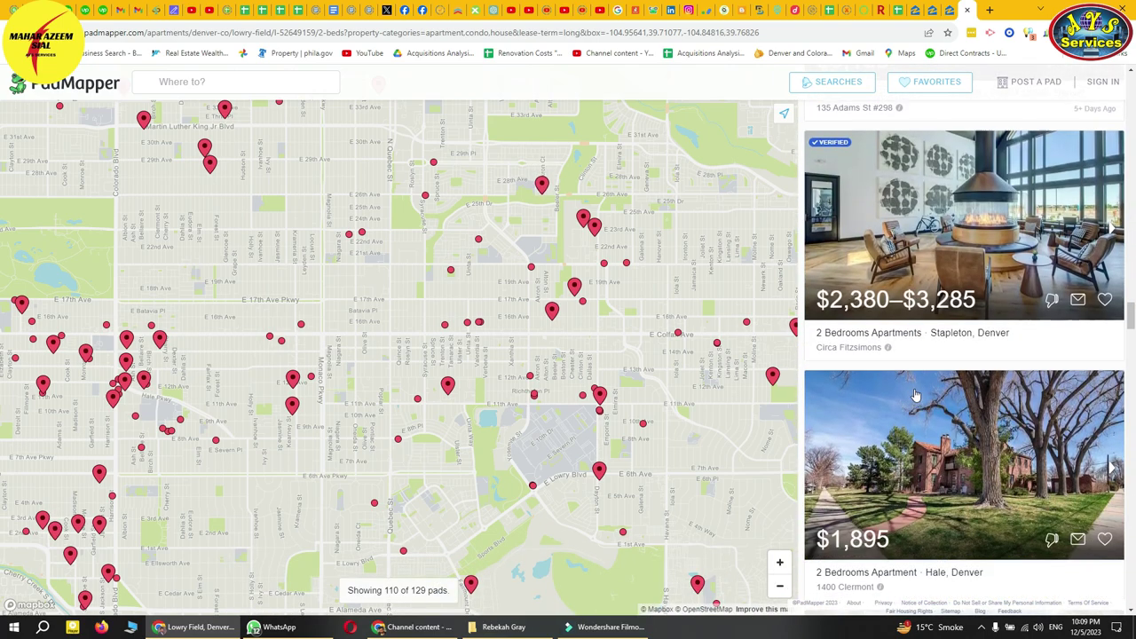
{"action": "scroll", "coordinate": [906, 388], "scroll_direction": "down", "scroll_amount": 2}
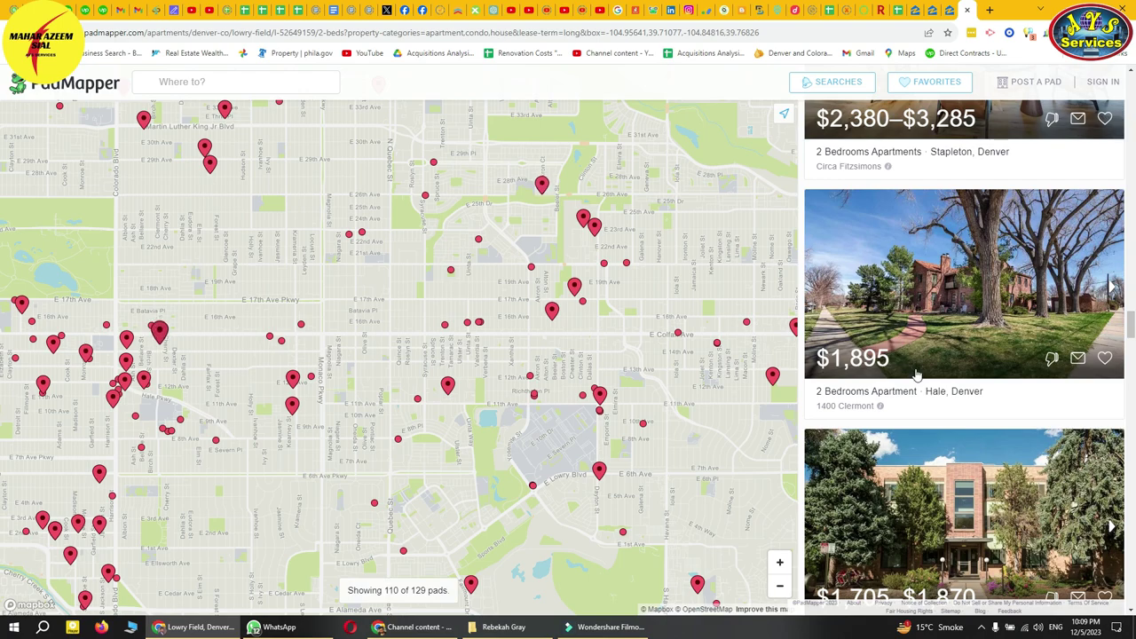
{"action": "left_click", "coordinate": [939, 342]}
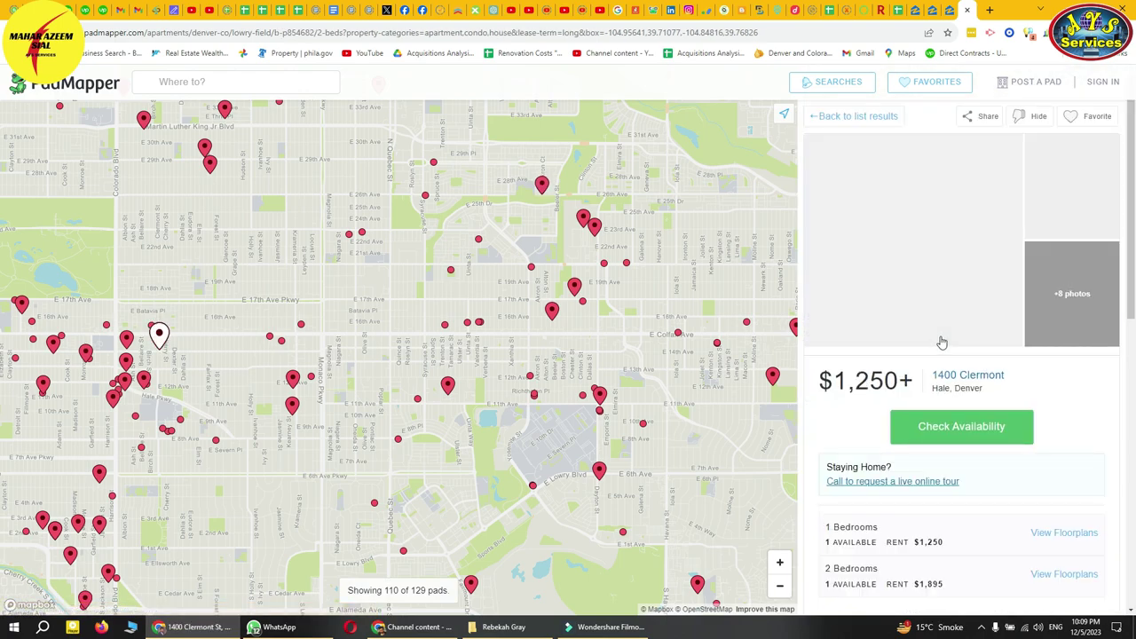
{"action": "left_click", "coordinate": [821, 118]}
{"action": "scroll", "coordinate": [938, 367], "scroll_direction": "down", "scroll_amount": 6}
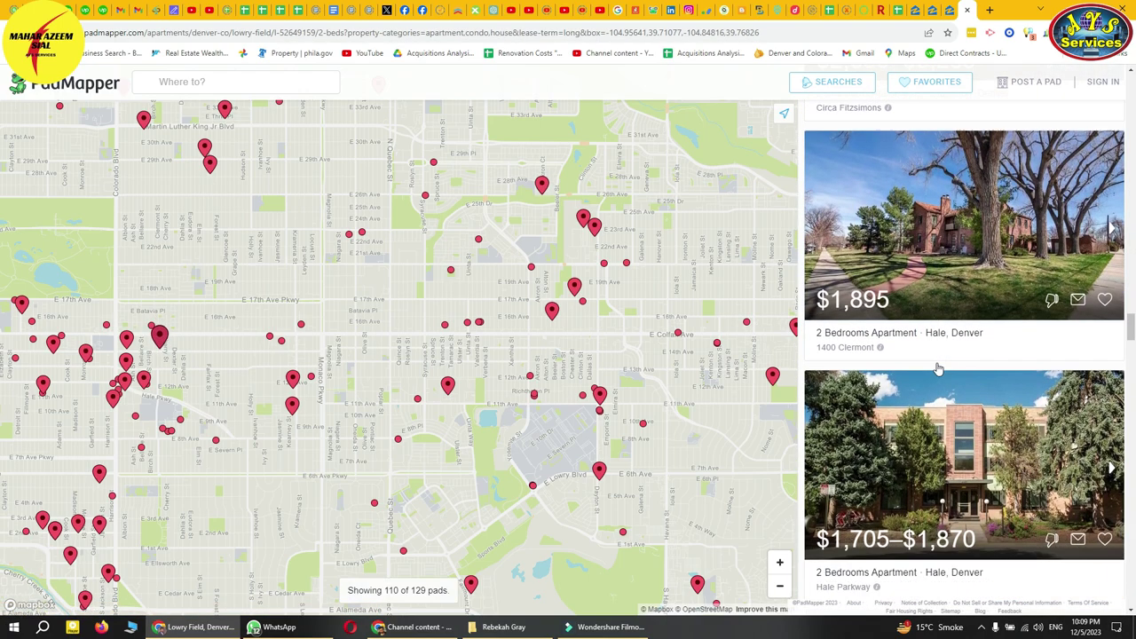
{"action": "scroll", "coordinate": [939, 368], "scroll_direction": "down", "scroll_amount": 5}
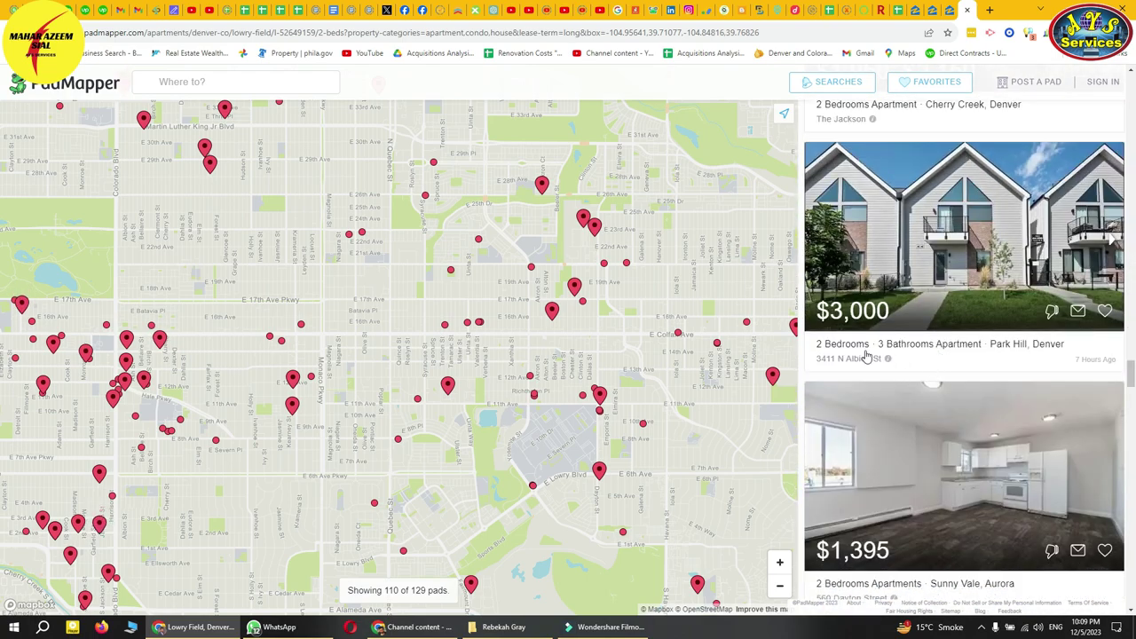
{"action": "scroll", "coordinate": [901, 355], "scroll_direction": "down", "scroll_amount": 3}
{"action": "left_click", "coordinate": [915, 357]}
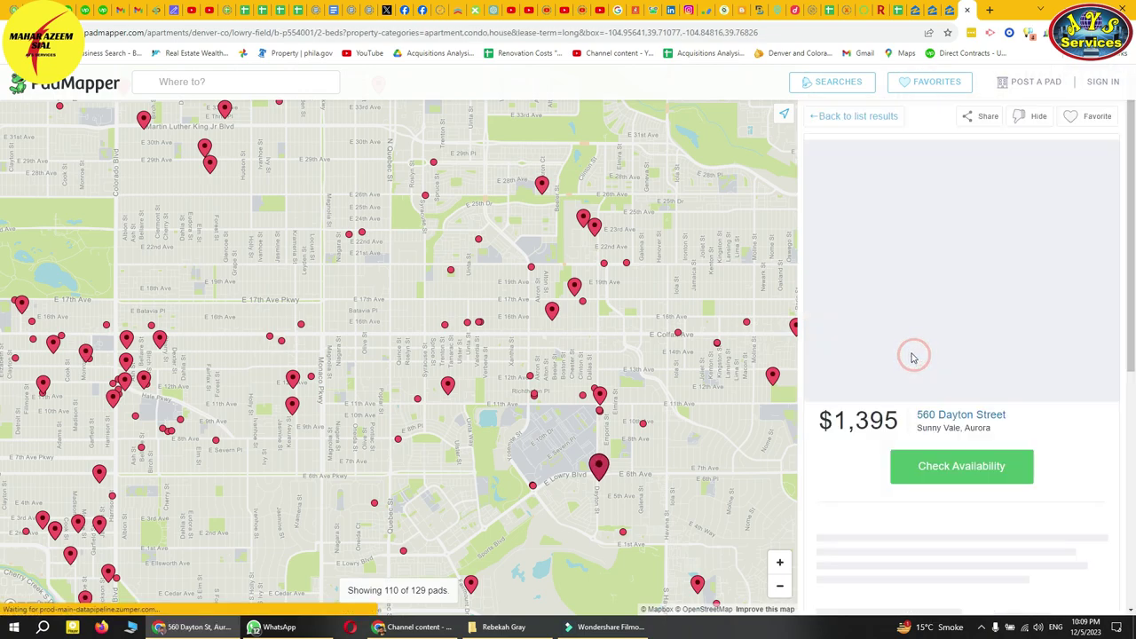
{"action": "left_click", "coordinate": [835, 119]}
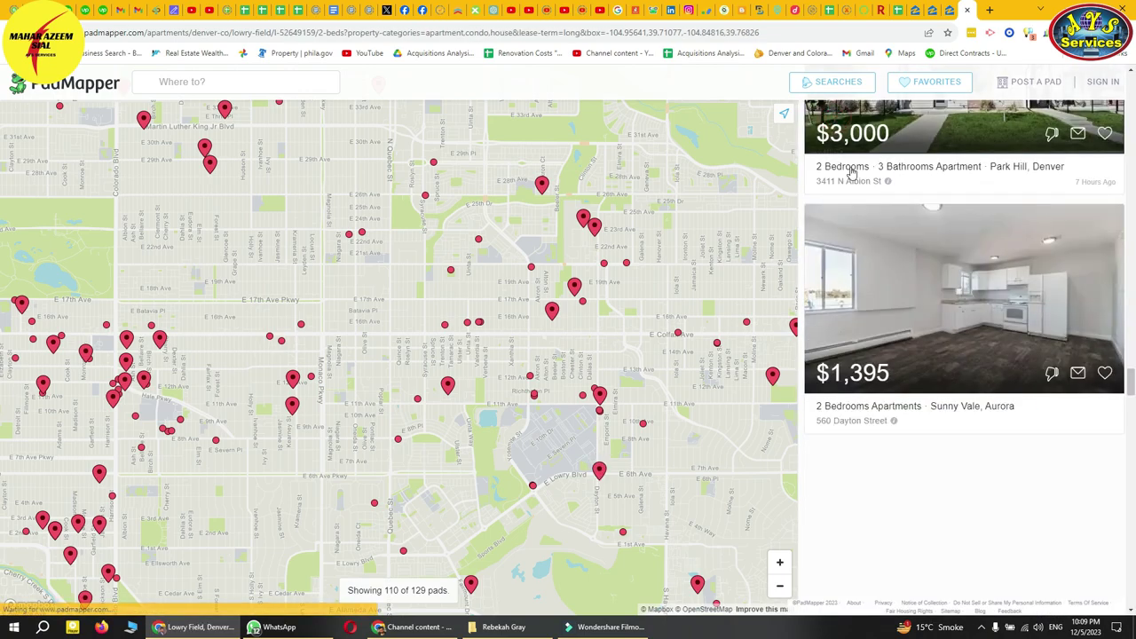
- Inspect the $1,646 Greenleaf Apartment listing details
{"action": "scroll", "coordinate": [936, 385], "scroll_direction": "down", "scroll_amount": 6}
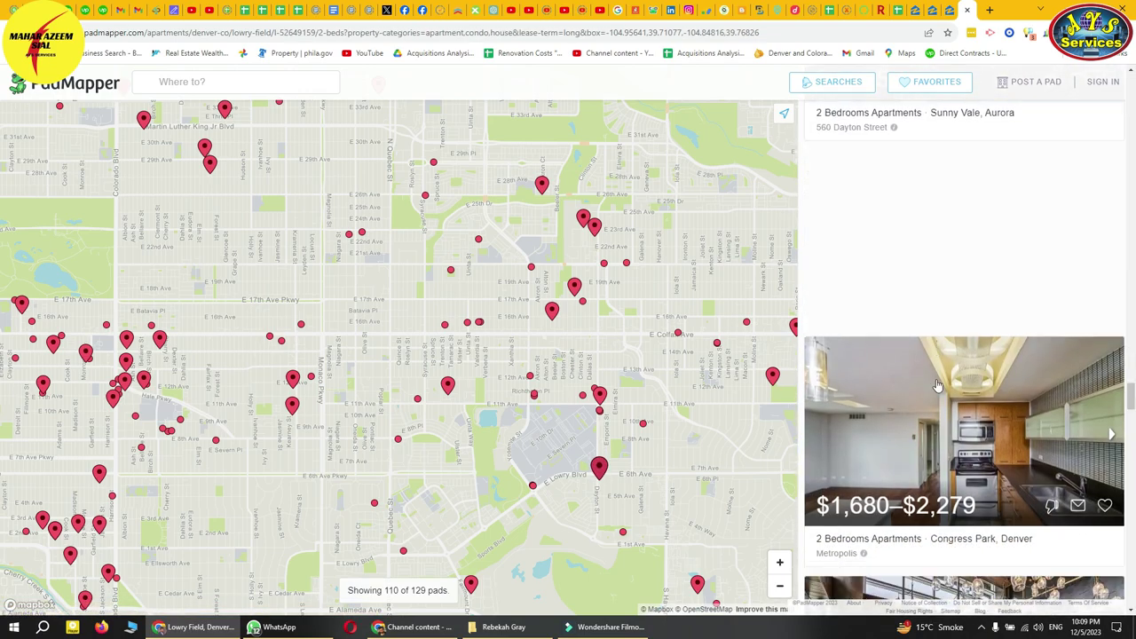
{"action": "scroll", "coordinate": [936, 386], "scroll_direction": "down", "scroll_amount": 5}
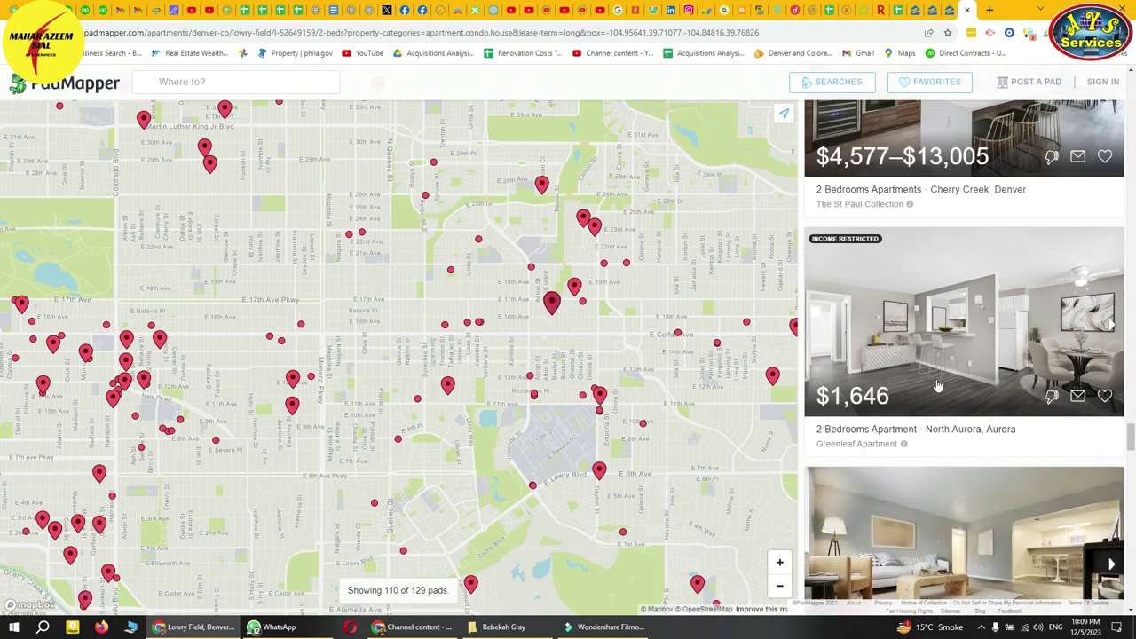
{"action": "left_click", "coordinate": [914, 268]}
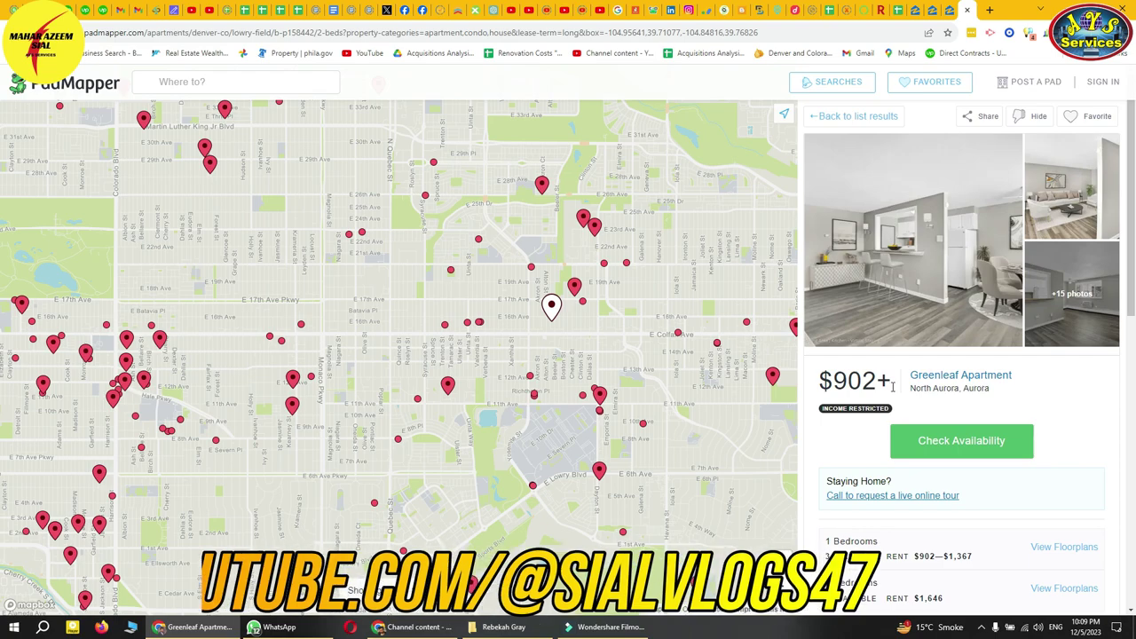
{"action": "scroll", "coordinate": [937, 427], "scroll_direction": "down", "scroll_amount": 3}
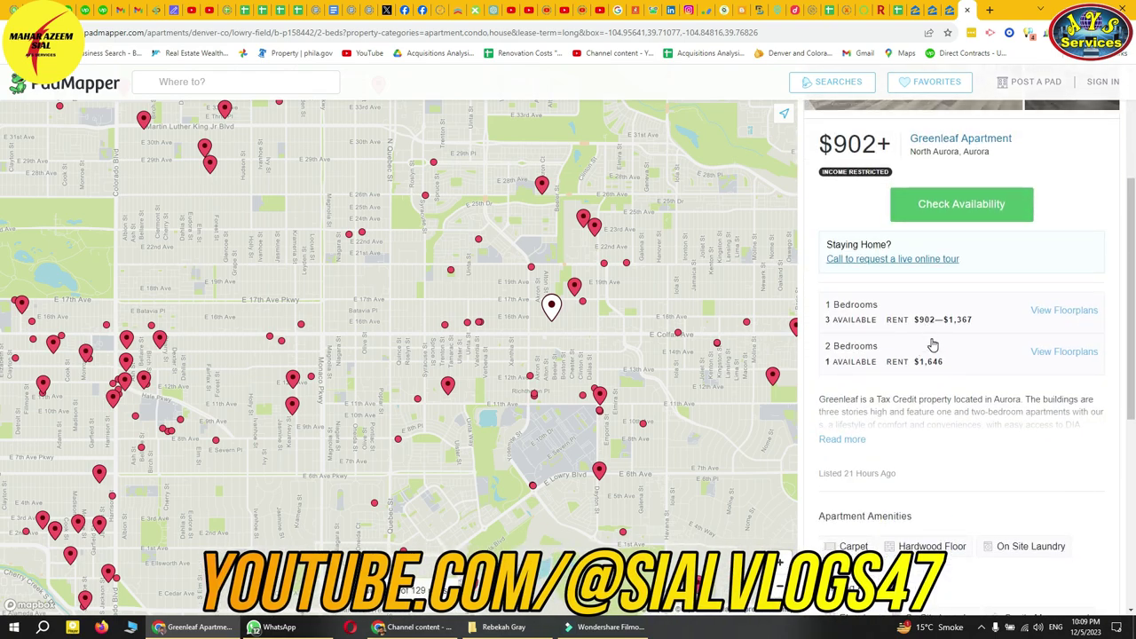
{"action": "scroll", "coordinate": [934, 350], "scroll_direction": "up", "scroll_amount": 3}
{"action": "left_click", "coordinate": [825, 116]}
{"action": "scroll", "coordinate": [930, 391], "scroll_direction": "down", "scroll_amount": 2}
{"action": "scroll", "coordinate": [930, 391], "scroll_direction": "down", "scroll_amount": 5}
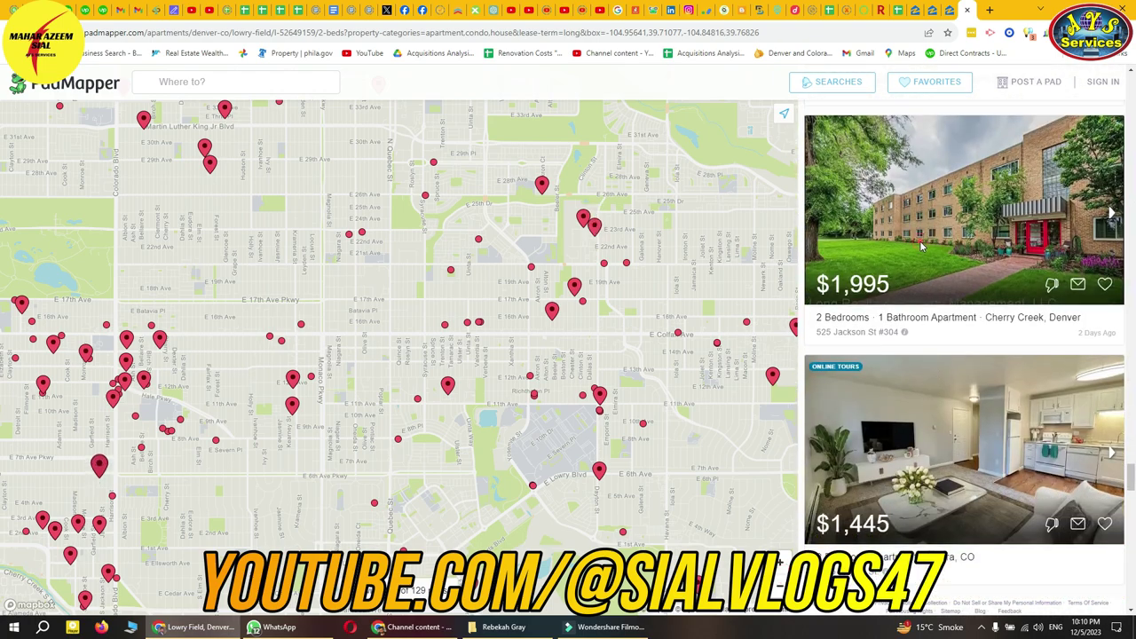
{"action": "left_click", "coordinate": [929, 284]}
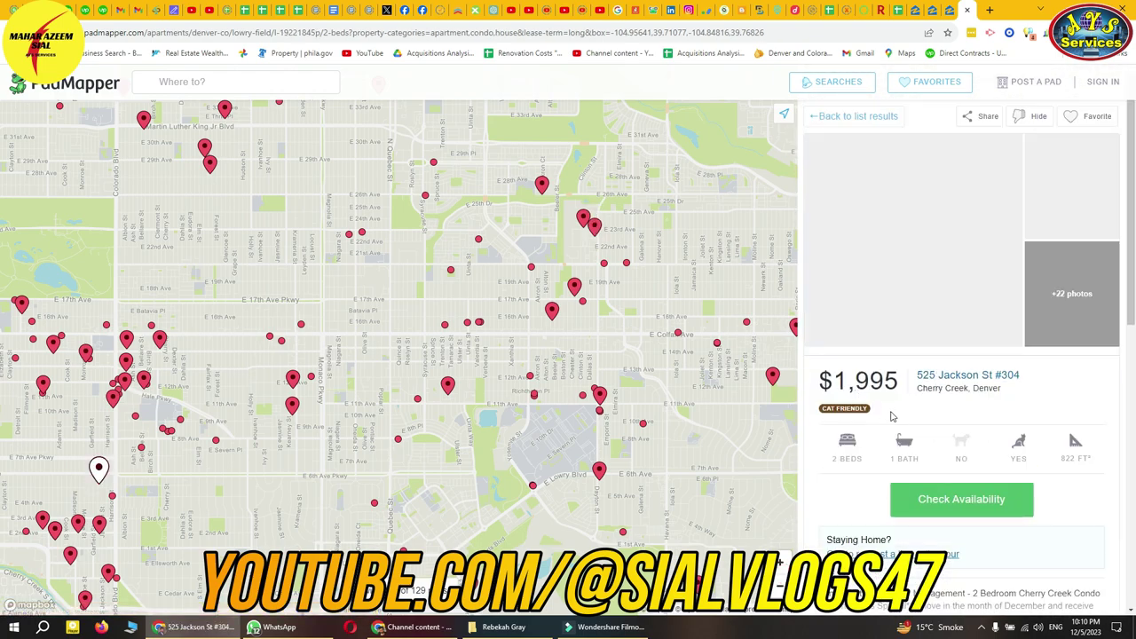
{"action": "scroll", "coordinate": [923, 422], "scroll_direction": "down", "scroll_amount": 3}
{"action": "scroll", "coordinate": [925, 418], "scroll_direction": "up", "scroll_amount": 3}
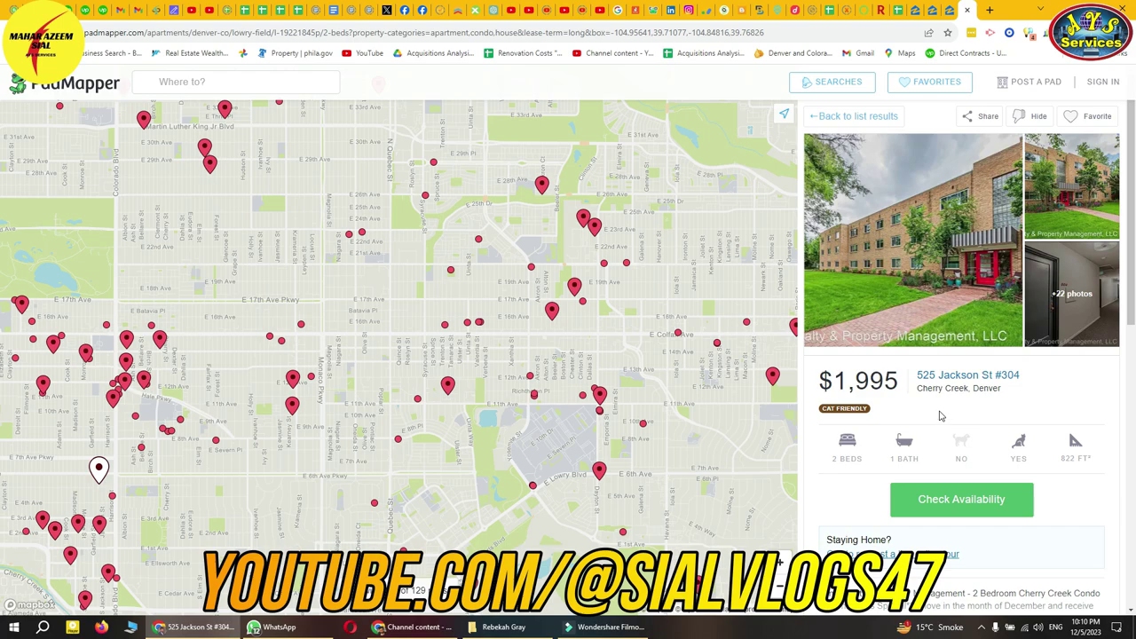
{"action": "left_click", "coordinate": [934, 377]}
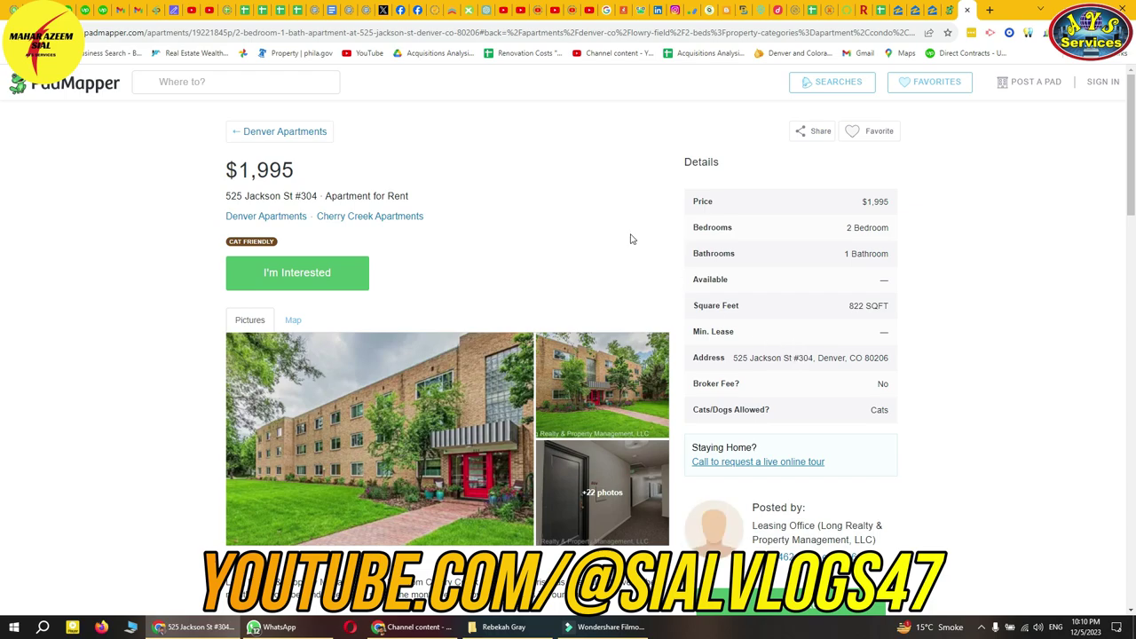
{"action": "left_click", "coordinate": [701, 38]}
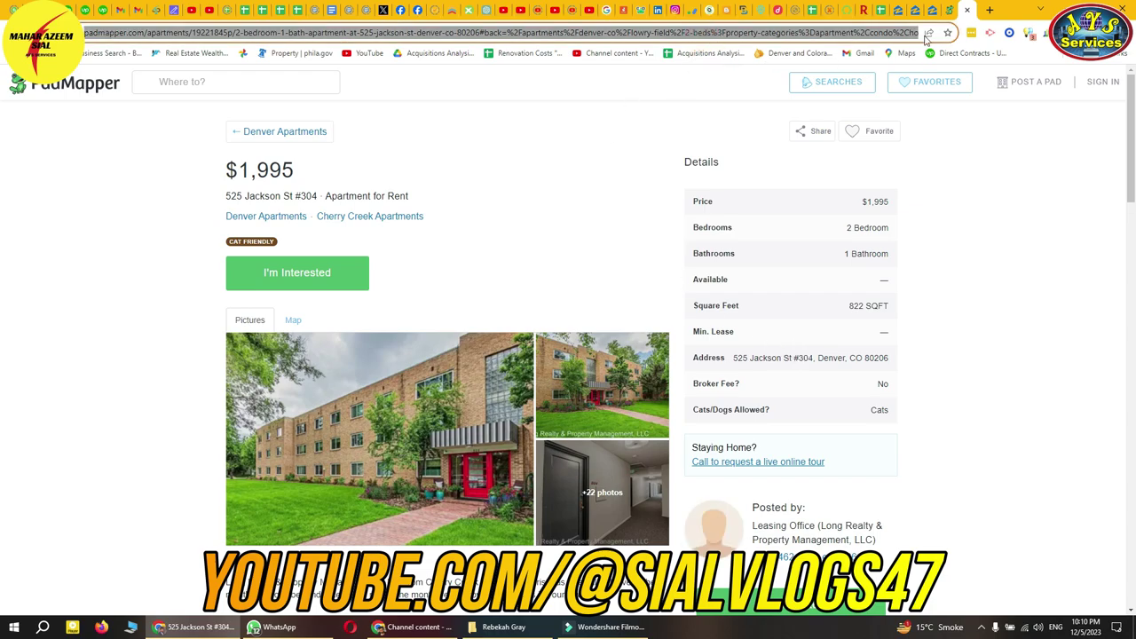
{"action": "left_click", "coordinate": [870, 12]}
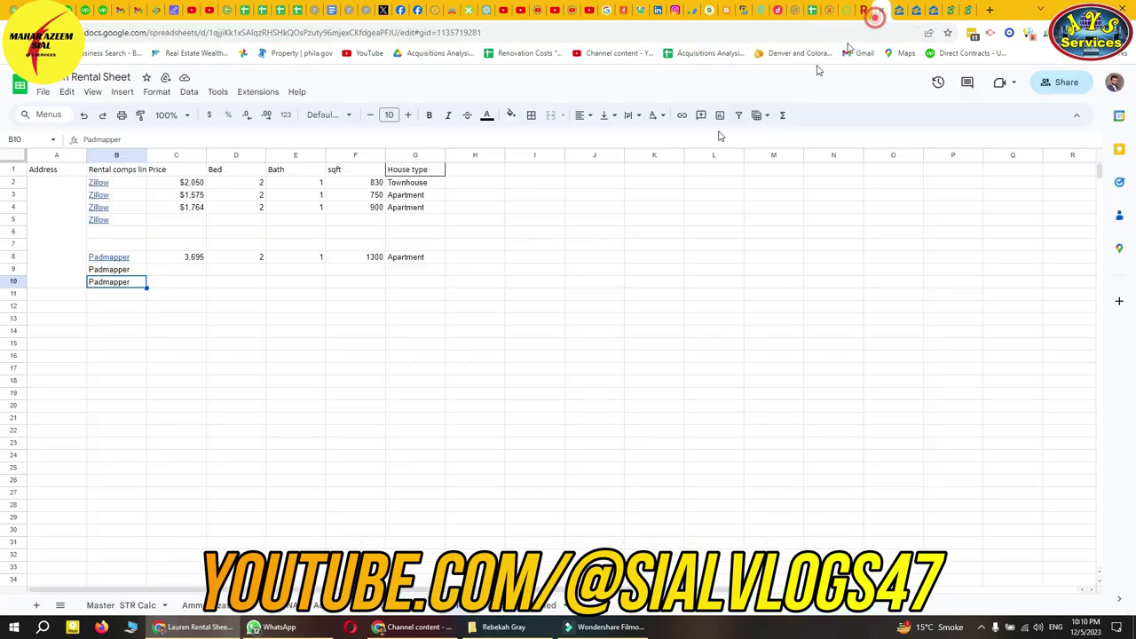
{"action": "left_click", "coordinate": [133, 273]}
{"action": "key", "text": "ctrl+k"}
{"action": "key", "text": "ctrl+v"}
{"action": "key", "text": "Return"}
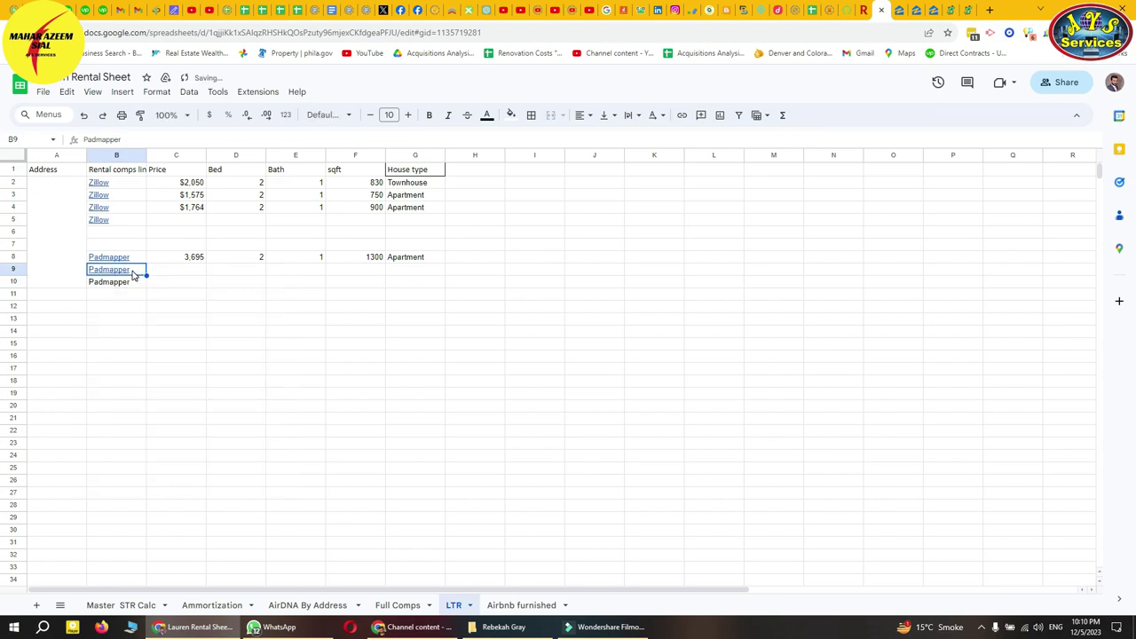
{"action": "key", "text": "Right"}
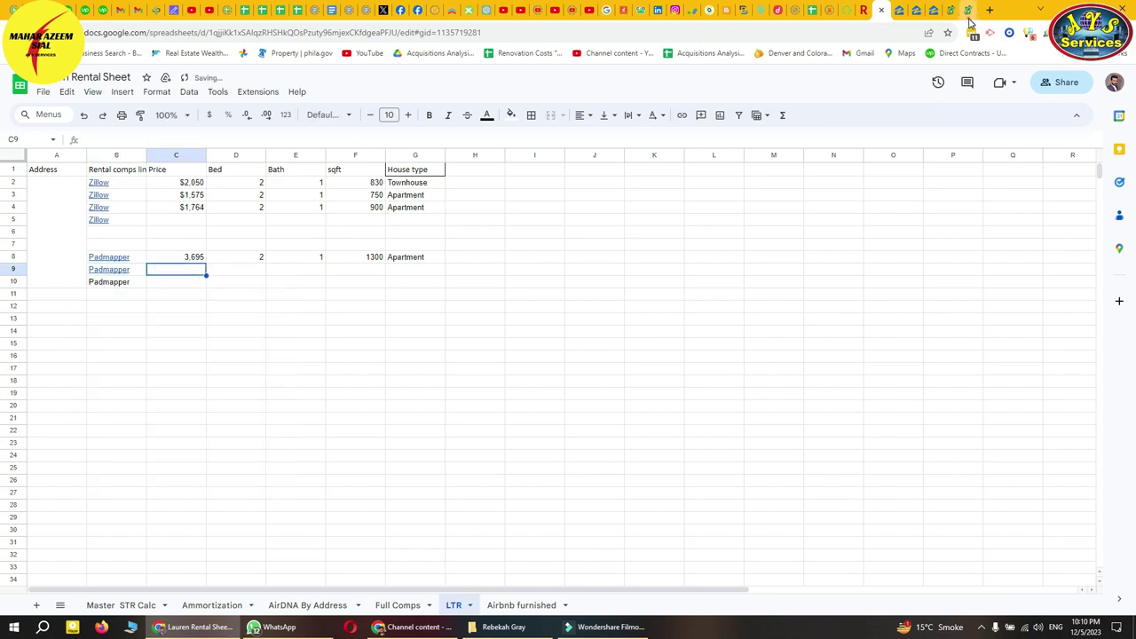
- Copy the 1,995 price from the PadMapper listing into C9
{"action": "left_click", "coordinate": [969, 11]}
{"action": "double_click", "coordinate": [295, 169]}
{"action": "key", "text": "ctrl+c"}
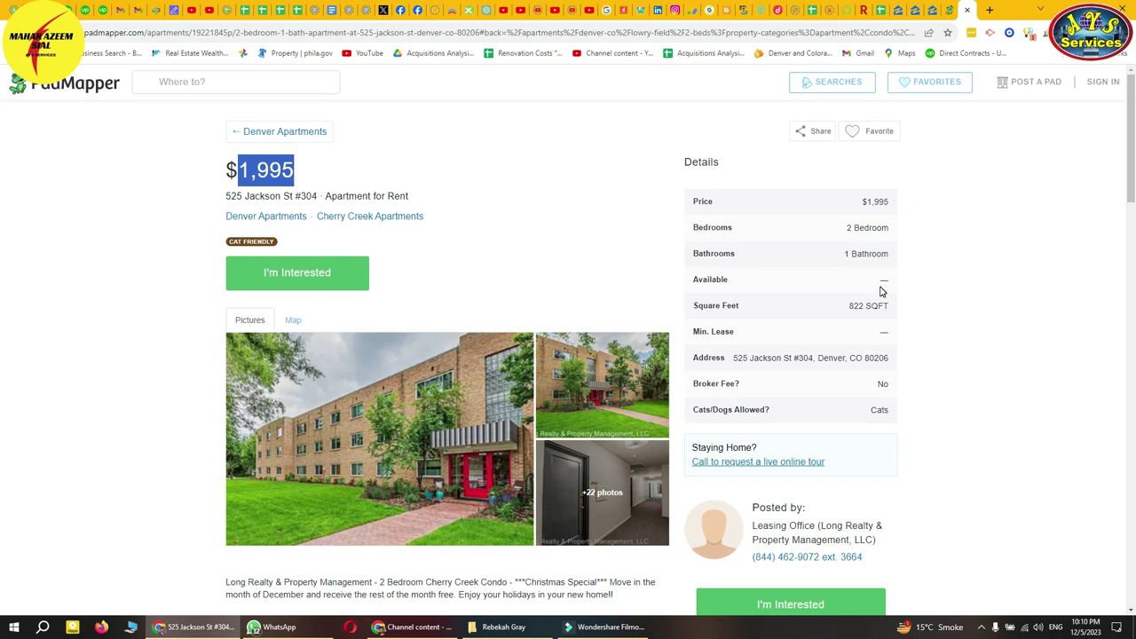
{"action": "left_click", "coordinate": [877, 10]}
{"action": "key", "text": "ctrl+v"}
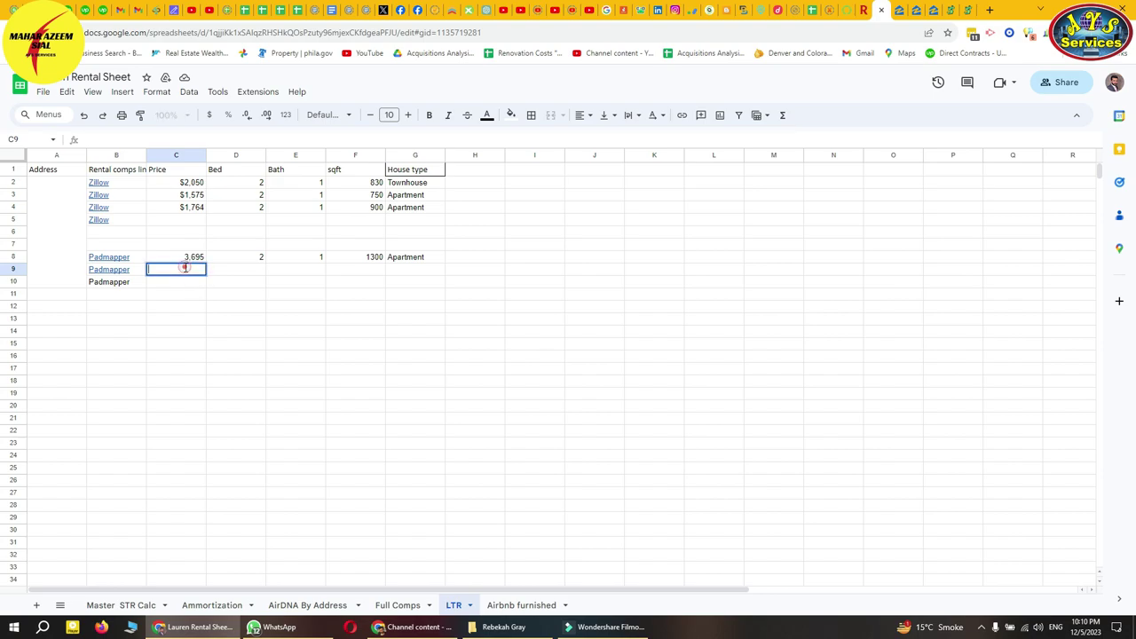
{"action": "left_click", "coordinate": [232, 276]}
- Fill row 9 with 2 beds, 1 bath, 822 sqft and Apartment copied from G8
{"action": "type", "text": "2"}
{"action": "key", "text": "Tab"}
{"action": "type", "text": "1"}
{"action": "key", "text": "Tab"}
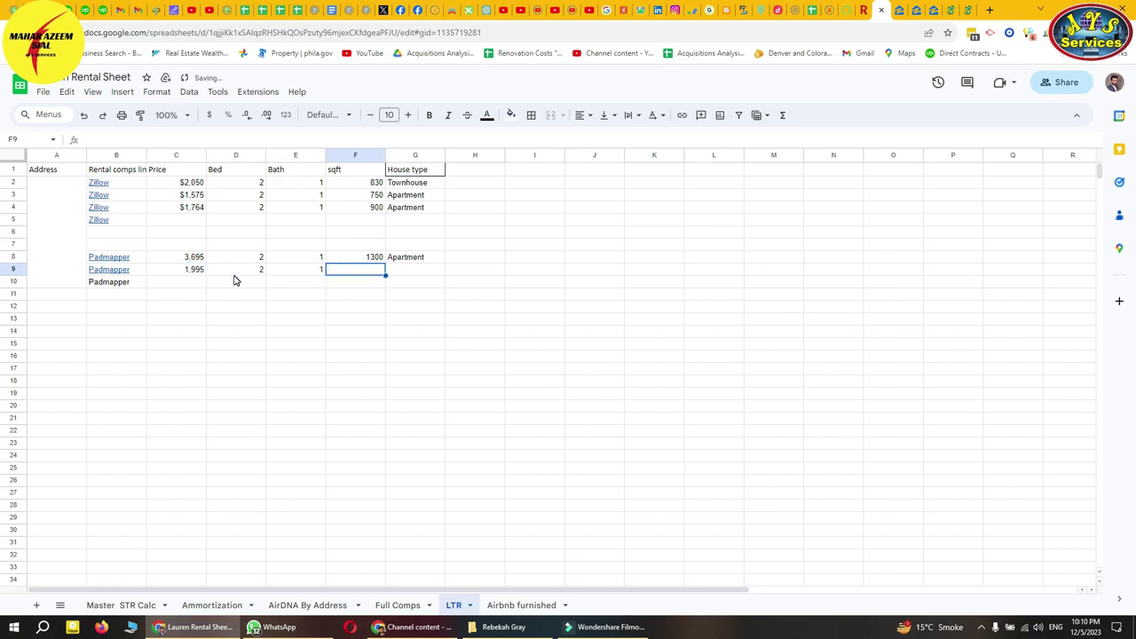
{"action": "type", "text": "822"}
{"action": "key", "text": "Tab"}
{"action": "key", "text": "Up"}
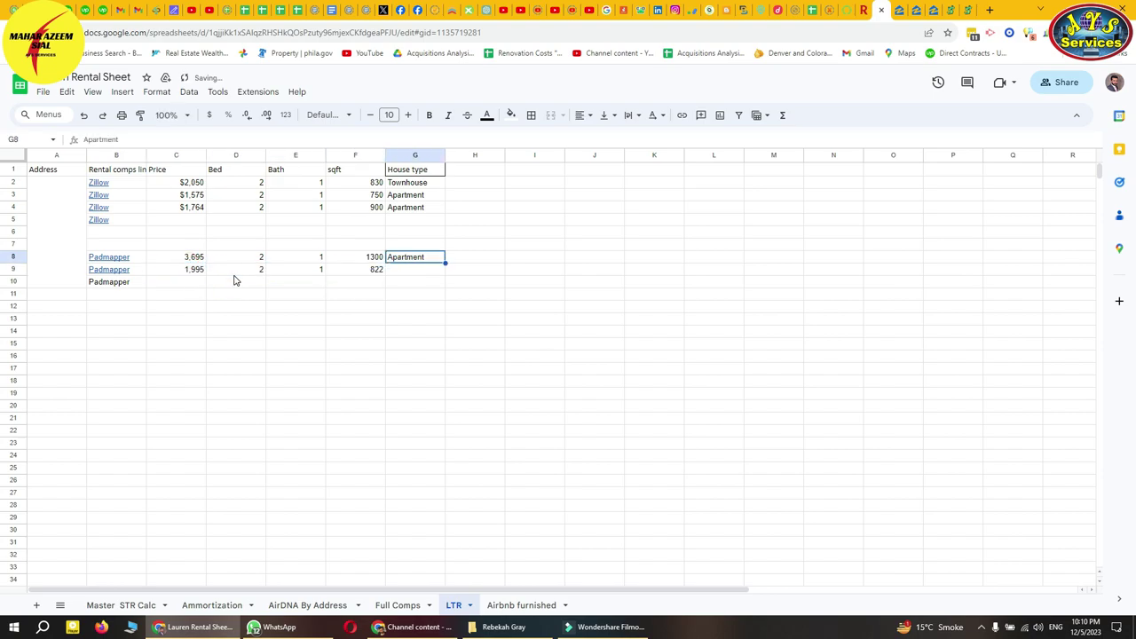
{"action": "key", "text": "Down"}
{"action": "type", "text": "Apartment"}
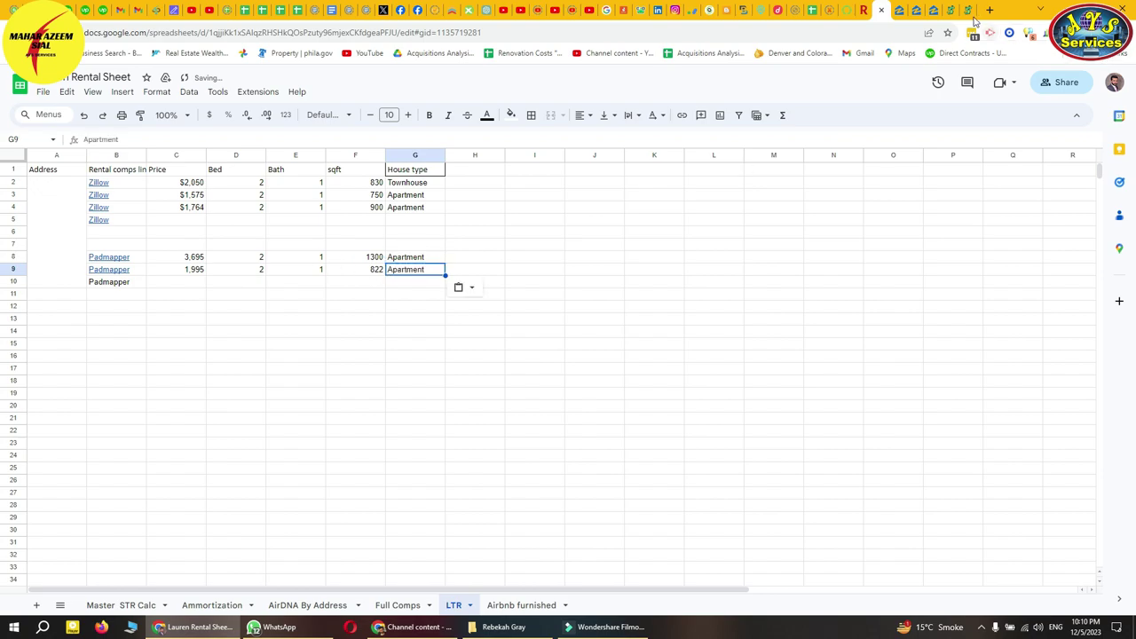
{"action": "left_click", "coordinate": [968, 10]}
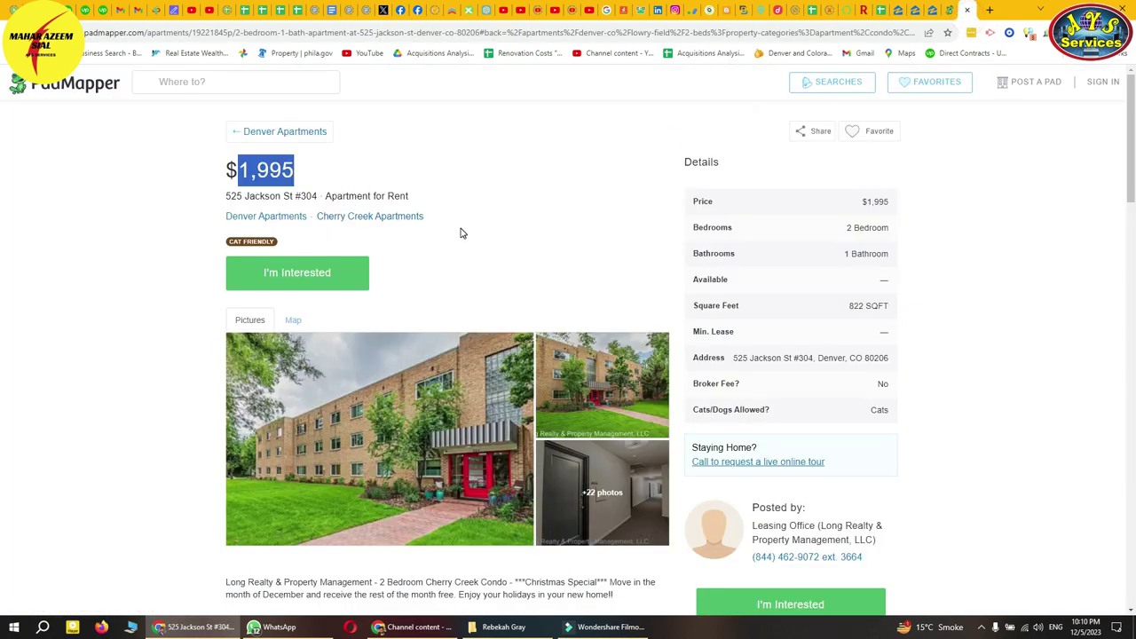
{"action": "left_click", "coordinate": [888, 10]}
{"action": "left_click", "coordinate": [269, 361]}
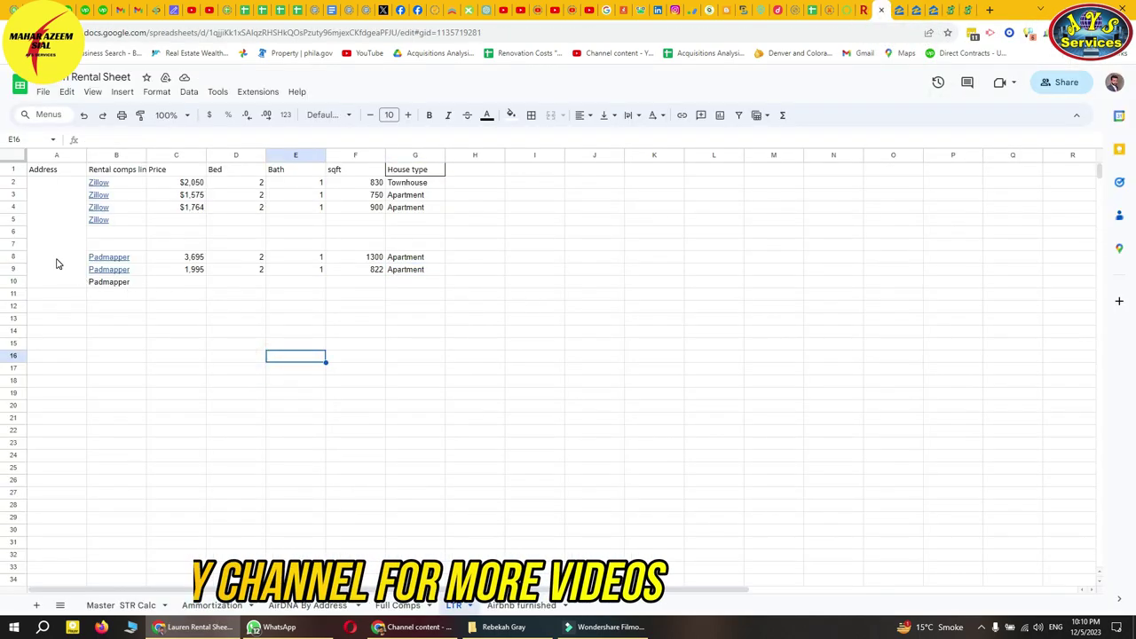
- Copy the street address from the Zillow property page and paste it into the Address column, landing in A10
{"action": "left_click_drag", "start_coordinate": [56, 282], "coordinate": [56, 182]}
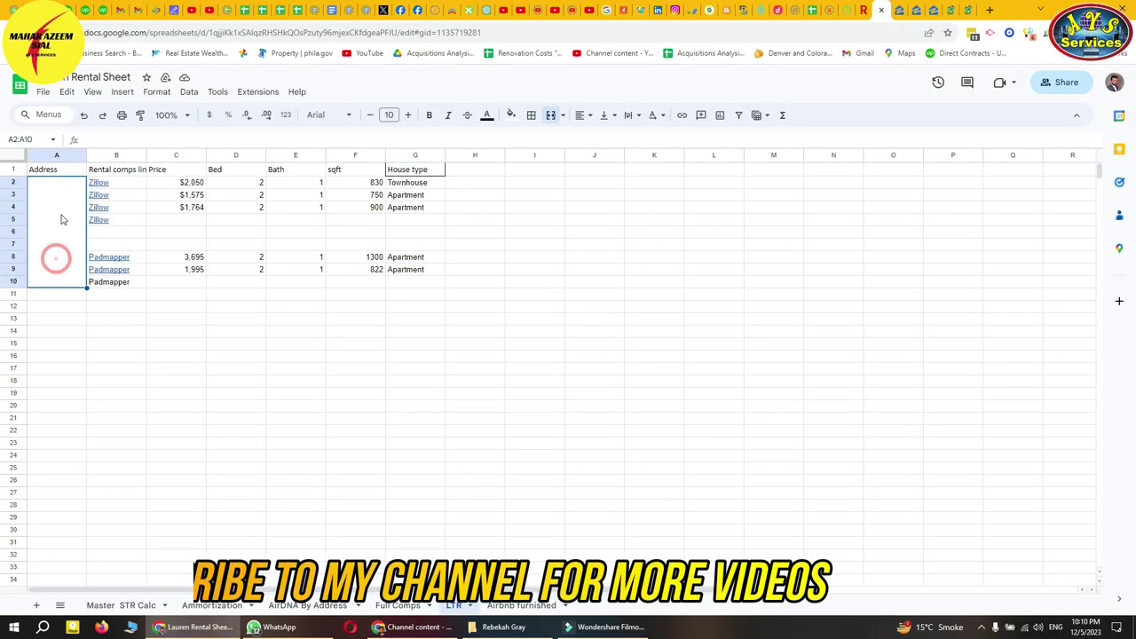
{"action": "left_click", "coordinate": [900, 11]}
{"action": "left_click", "coordinate": [713, 151]}
{"action": "left_click_drag", "start_coordinate": [660, 141], "coordinate": [588, 141]}
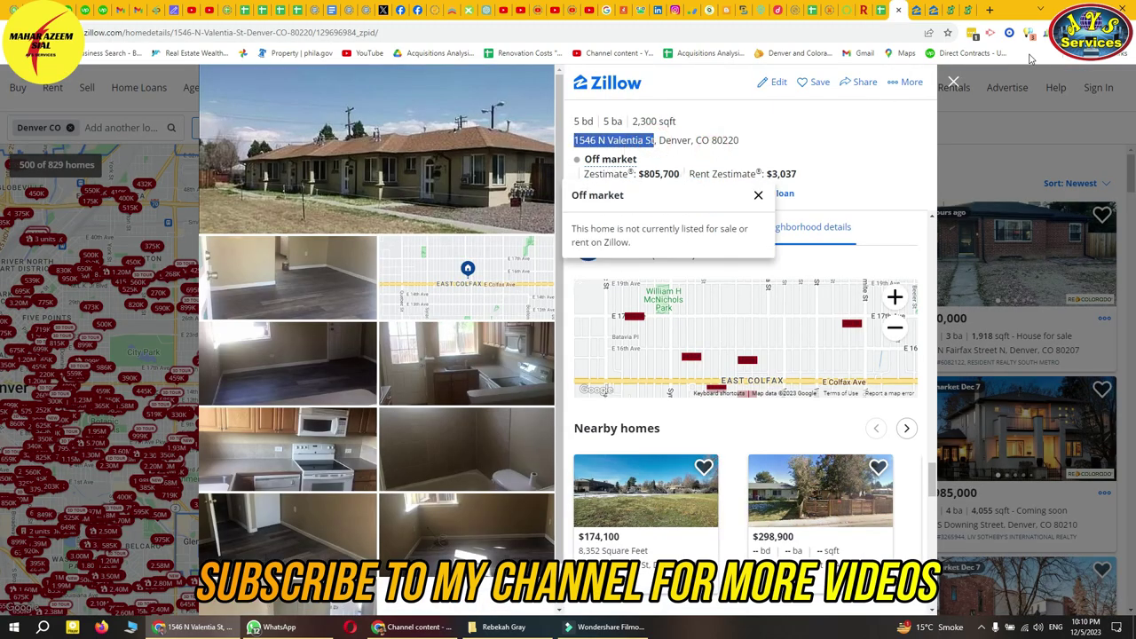
{"action": "left_click", "coordinate": [881, 11]}
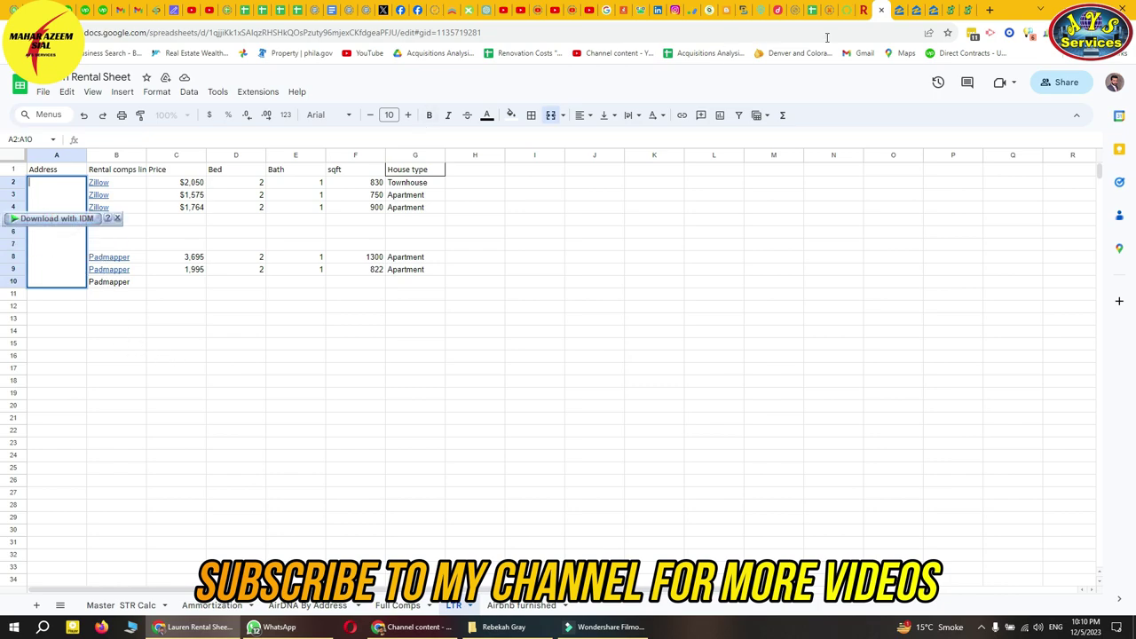
{"action": "left_click", "coordinate": [914, 13]}
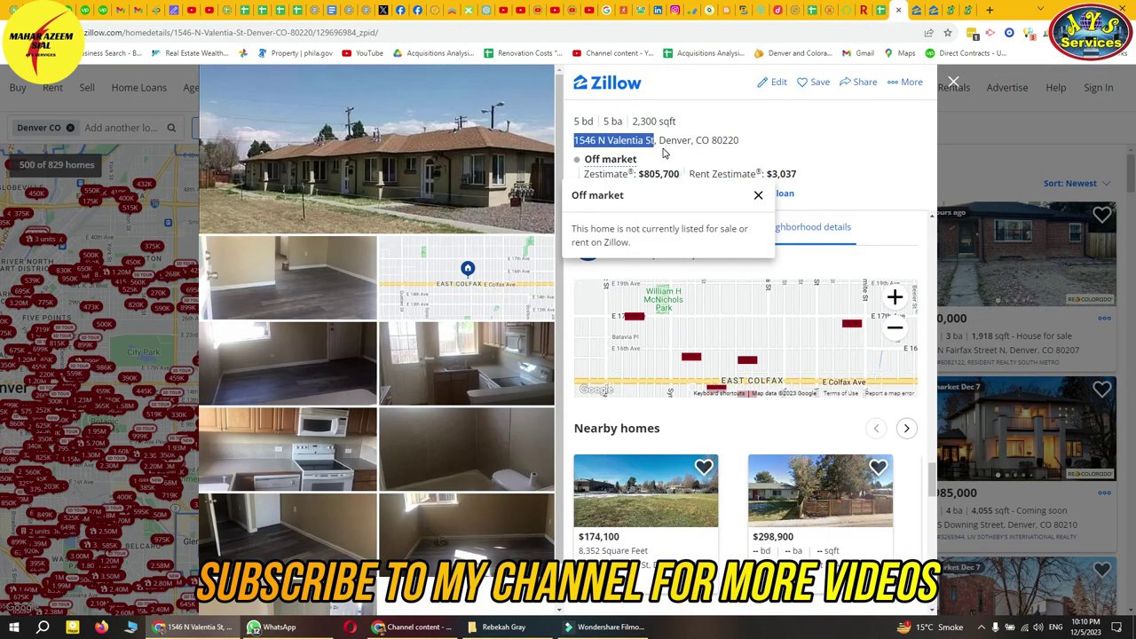
{"action": "left_click", "coordinate": [879, 10]}
{"action": "left_click", "coordinate": [139, 311]}
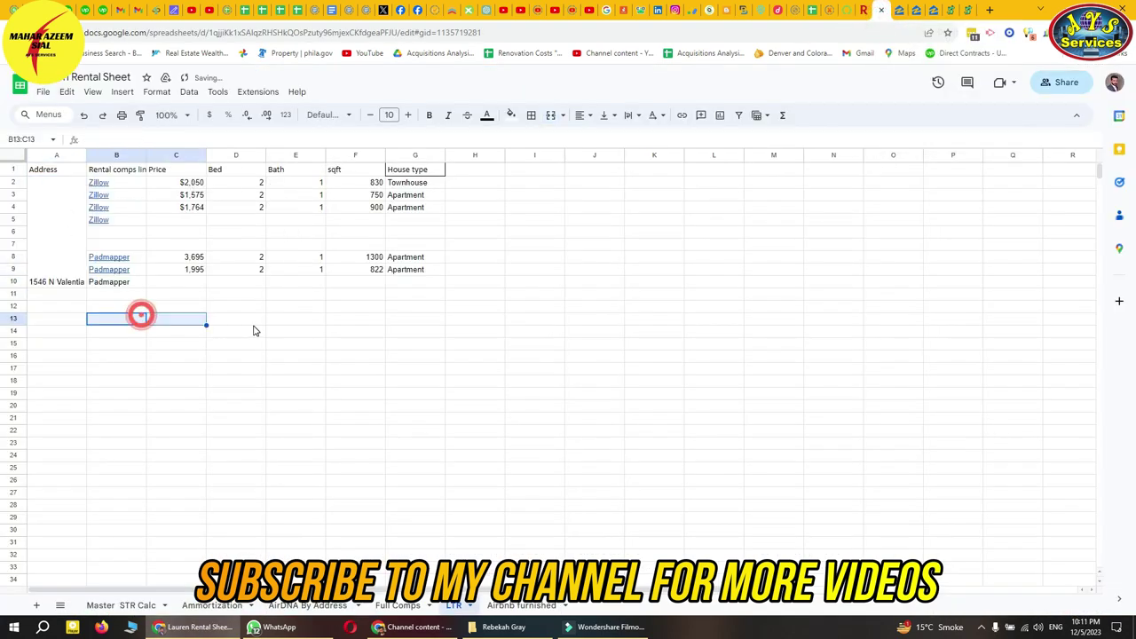
{"action": "left_click", "coordinate": [468, 305]}
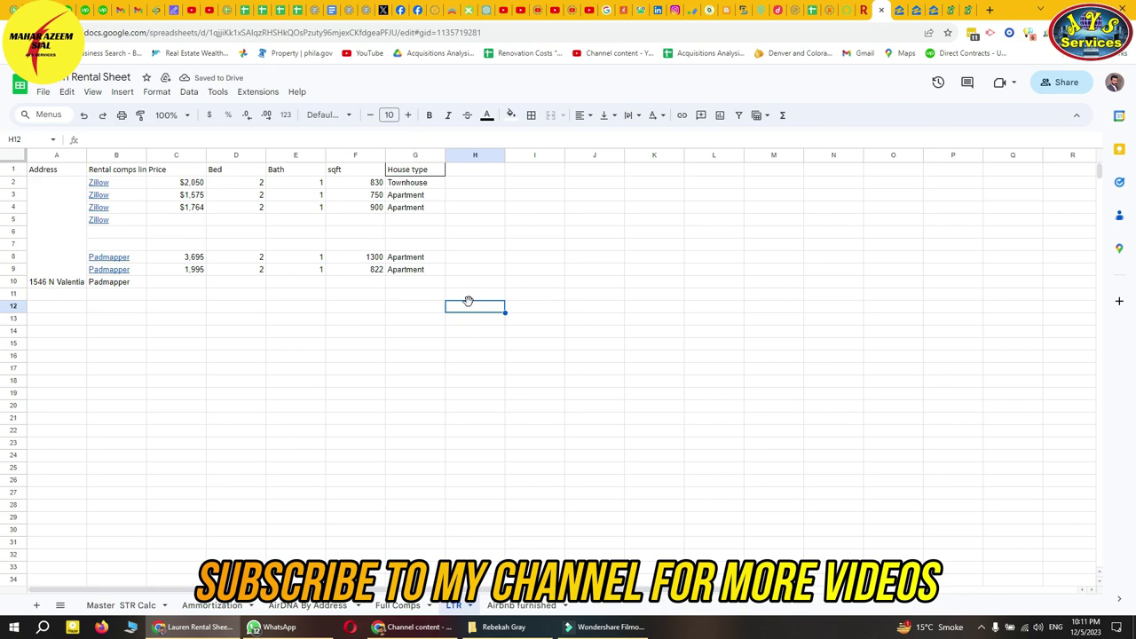
{"action": "left_click", "coordinate": [243, 306]}
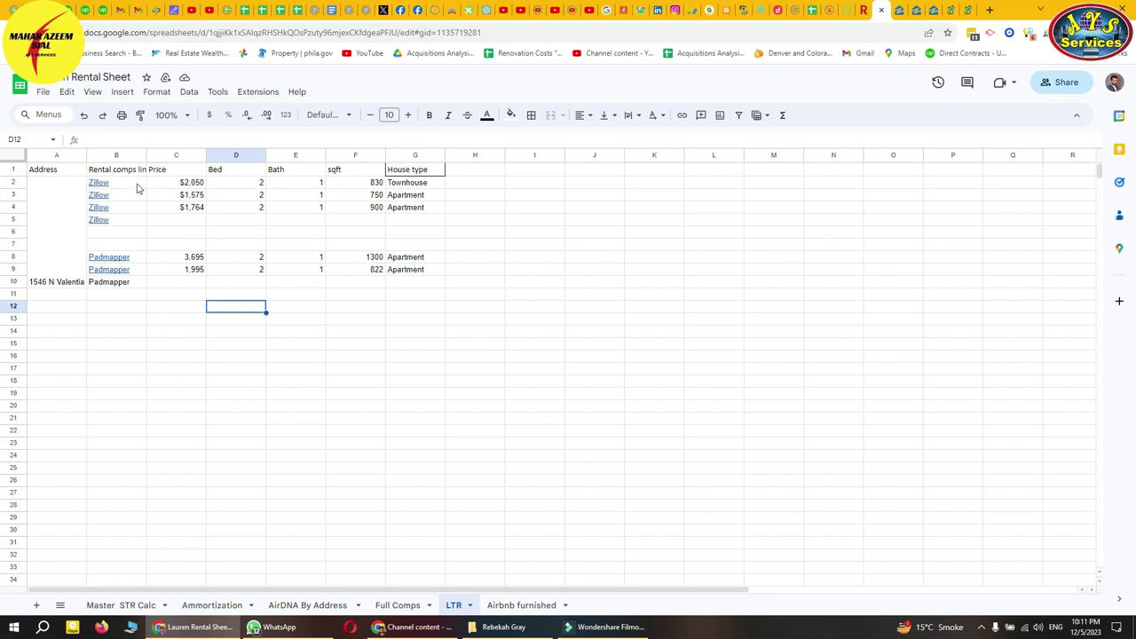
{"action": "left_click", "coordinate": [899, 10]}
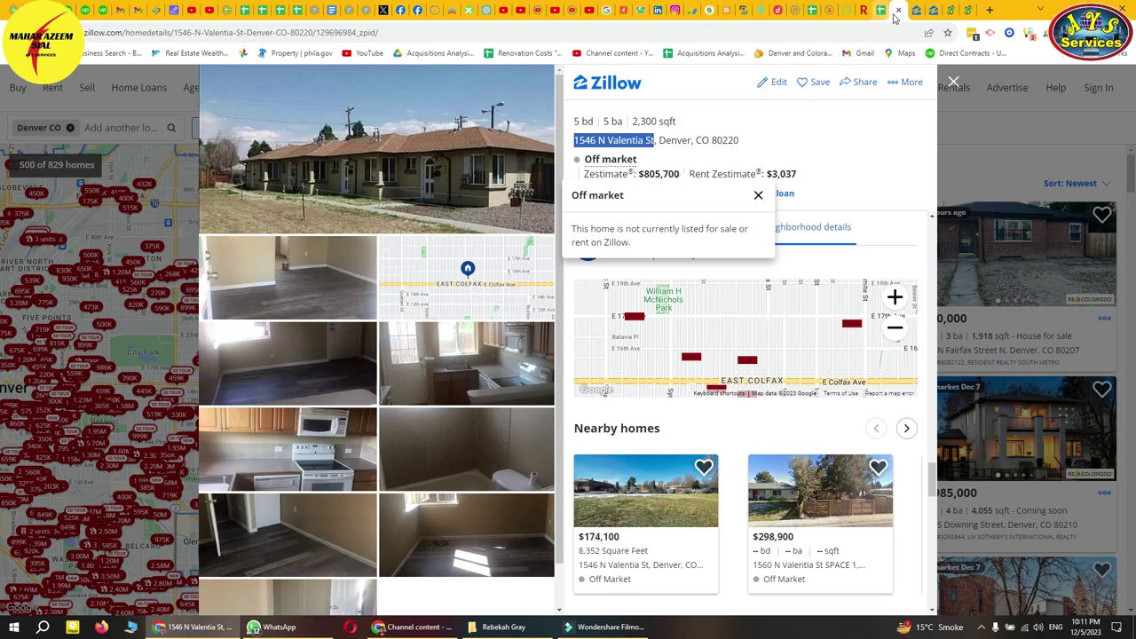
{"action": "right_click", "coordinate": [894, 17]}
{"action": "left_click", "coordinate": [919, 92]}
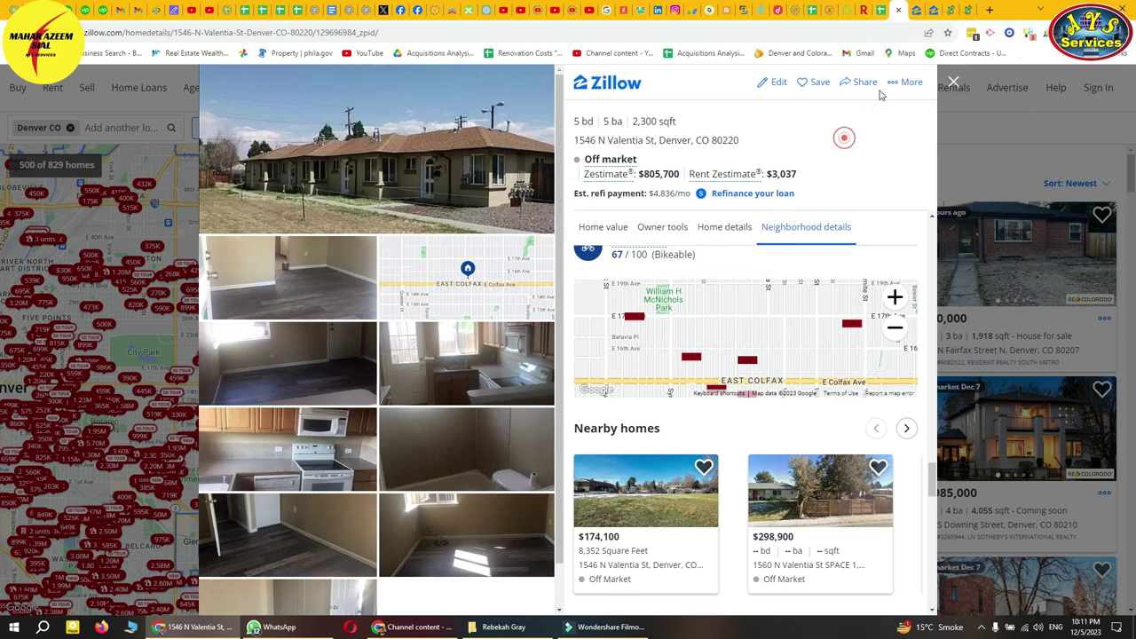
{"action": "left_click", "coordinate": [915, 10]}
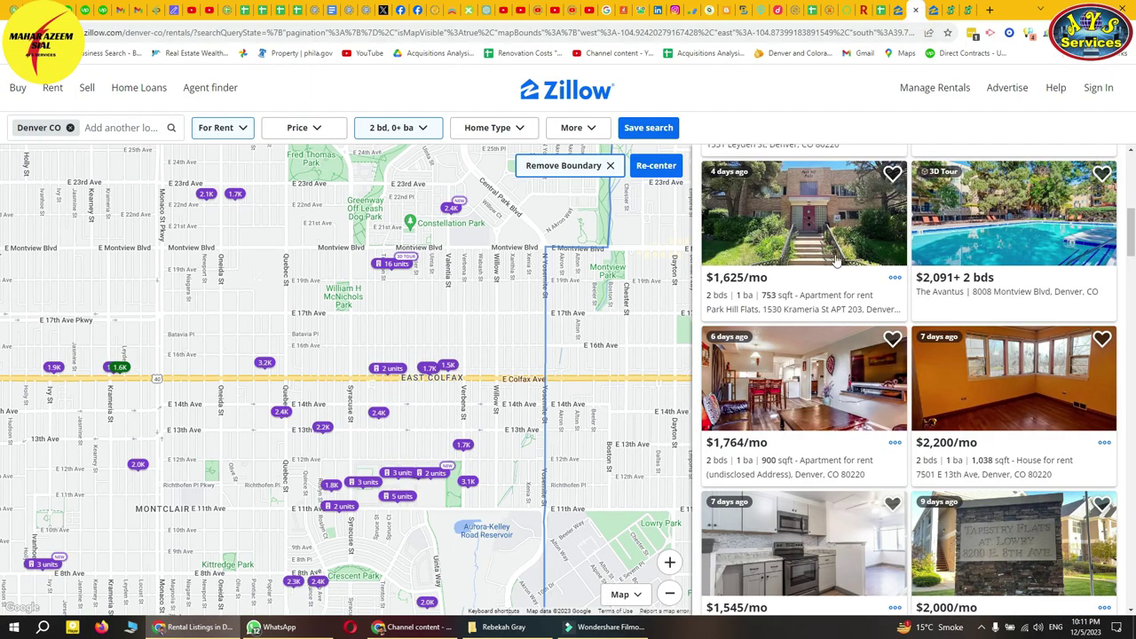
{"action": "key", "text": "ctrl+shift+Tab"}
{"action": "scroll", "coordinate": [724, 417], "scroll_direction": "down", "scroll_amount": 2}
{"action": "scroll", "coordinate": [754, 400], "scroll_direction": "up", "scroll_amount": 2}
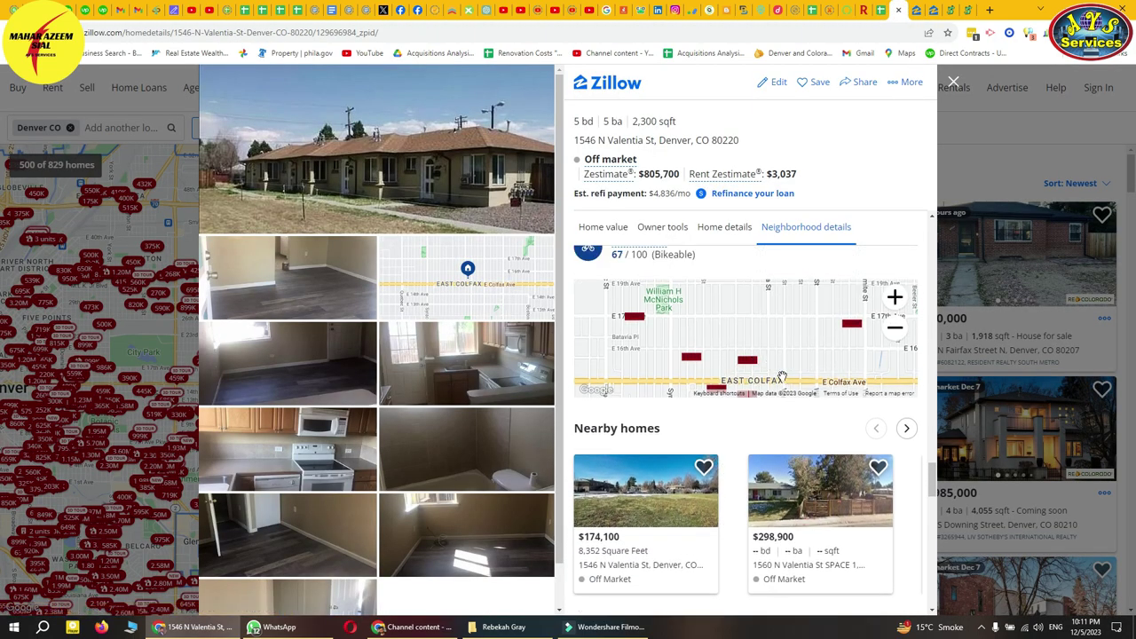
{"action": "left_click", "coordinate": [917, 13]}
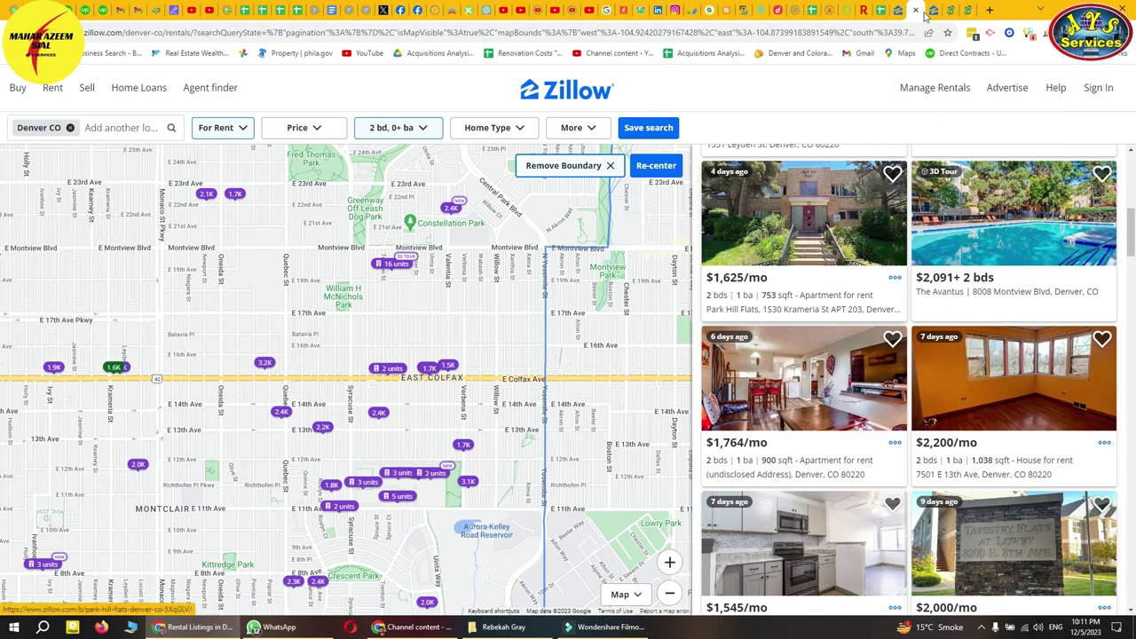
{"action": "left_click", "coordinate": [891, 11]}
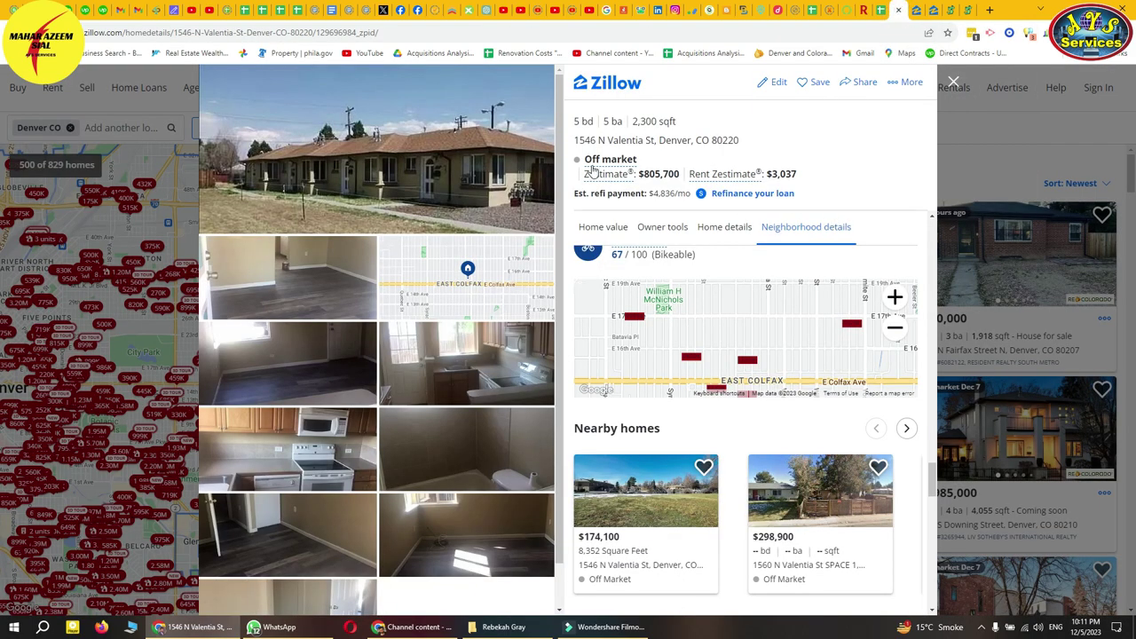
{"action": "left_click", "coordinate": [918, 11]}
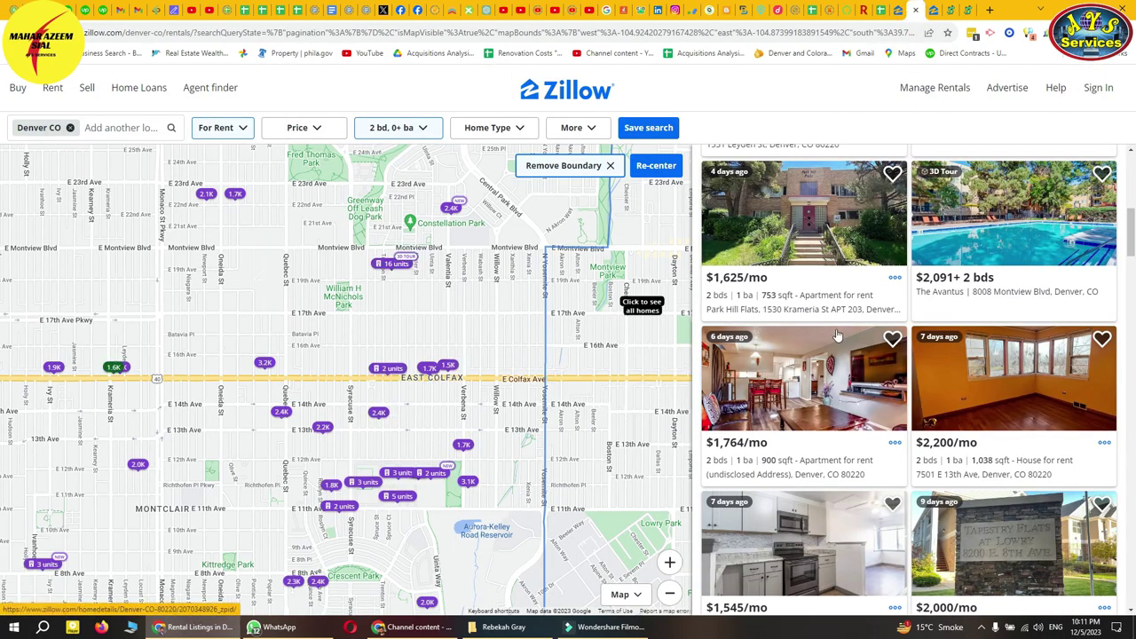
{"action": "left_click", "coordinate": [423, 129]}
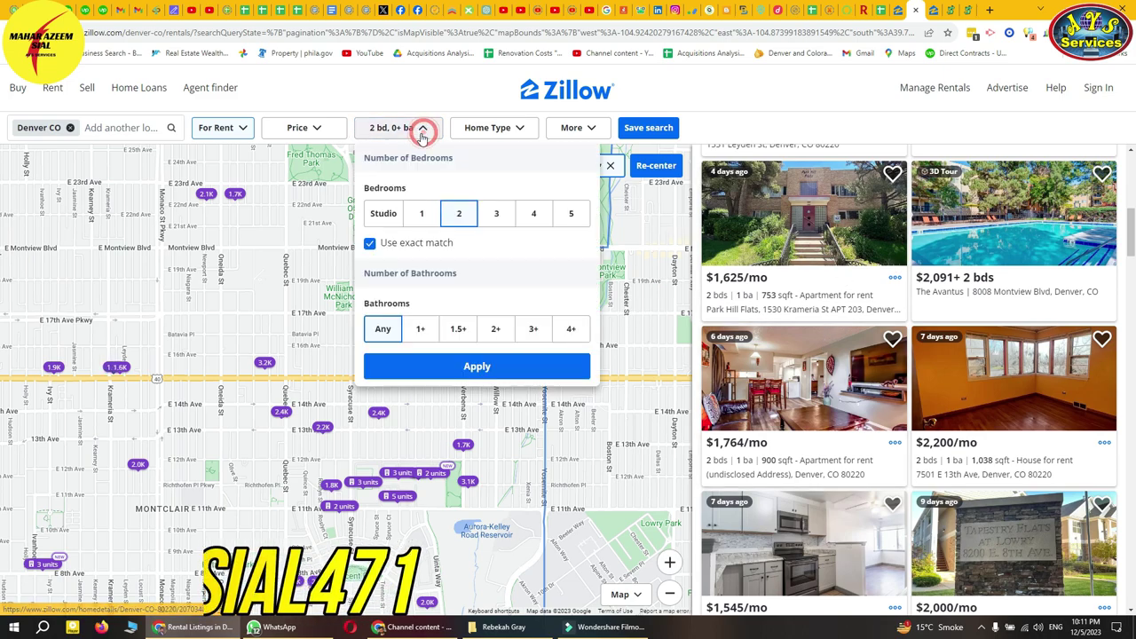
{"action": "left_click", "coordinate": [515, 127]}
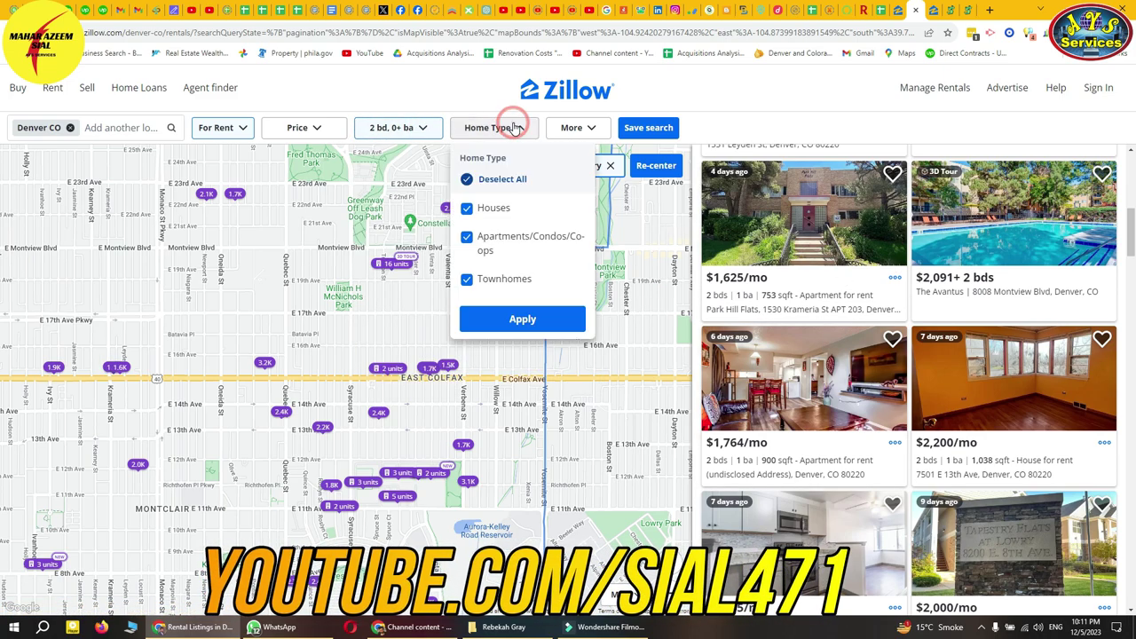
{"action": "left_click", "coordinate": [515, 127]}
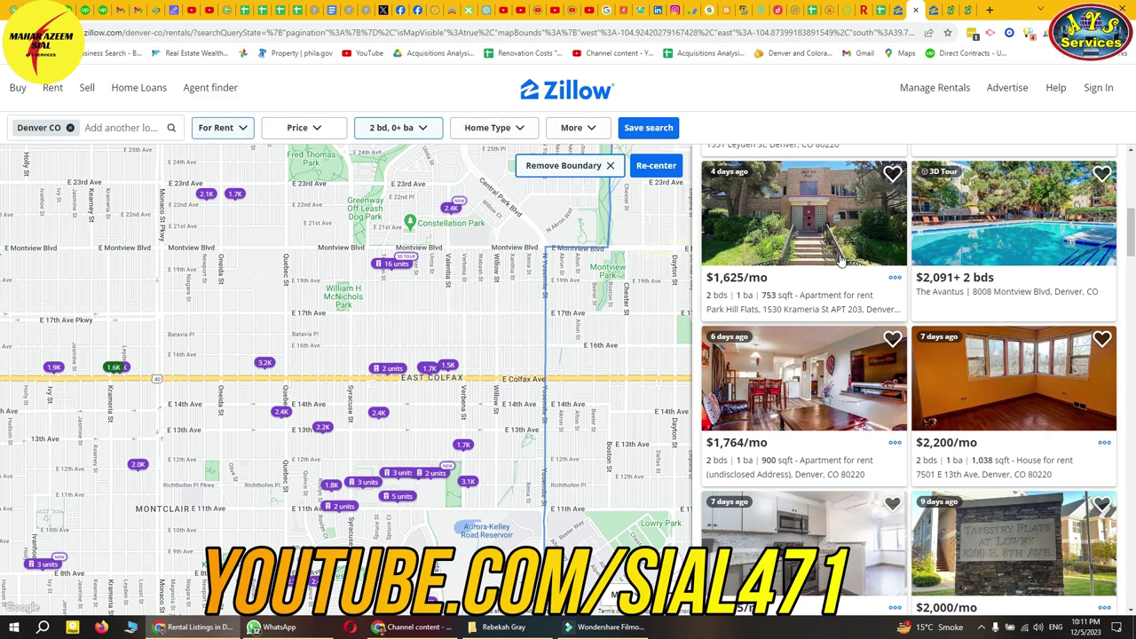
{"action": "left_click", "coordinate": [881, 389]}
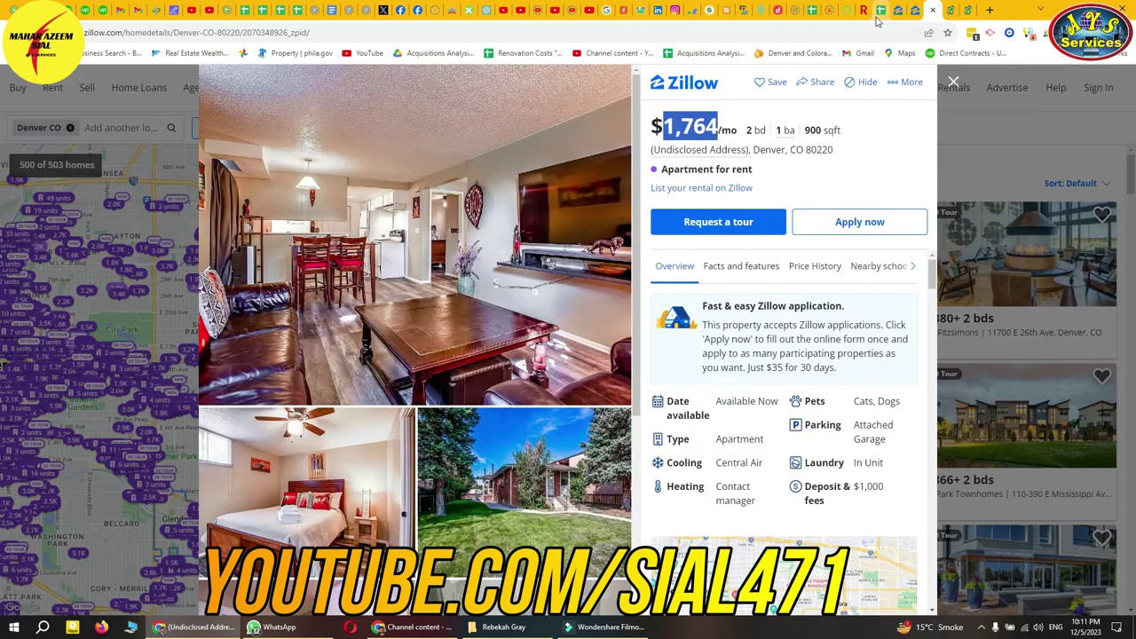
{"action": "left_click", "coordinate": [876, 16]}
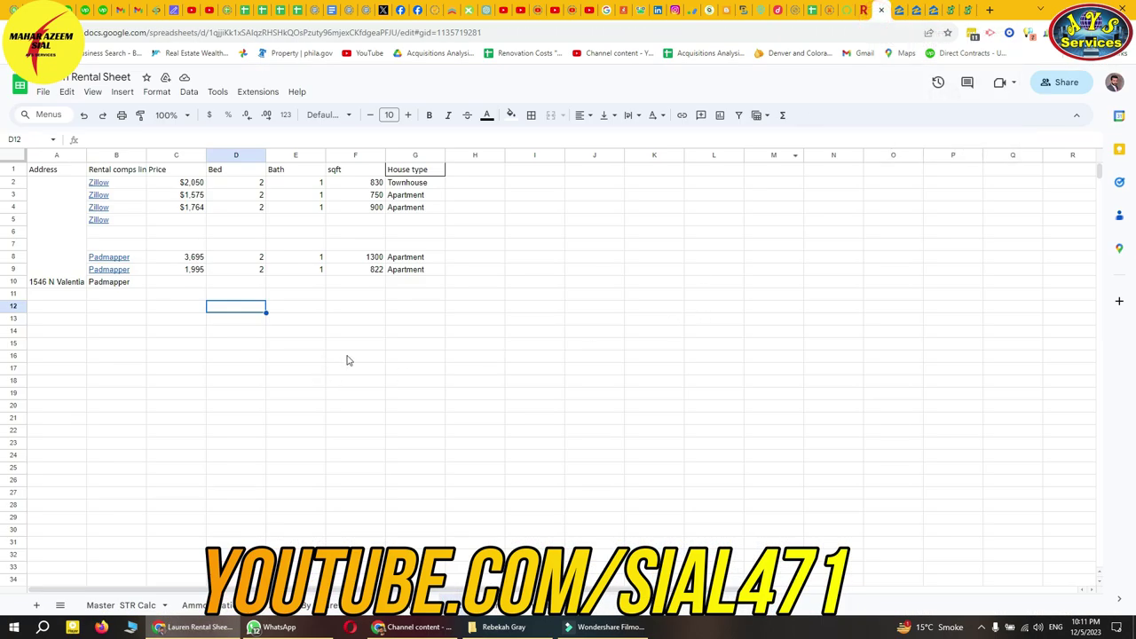
{"action": "mouse_move", "coordinate": [123, 188]}
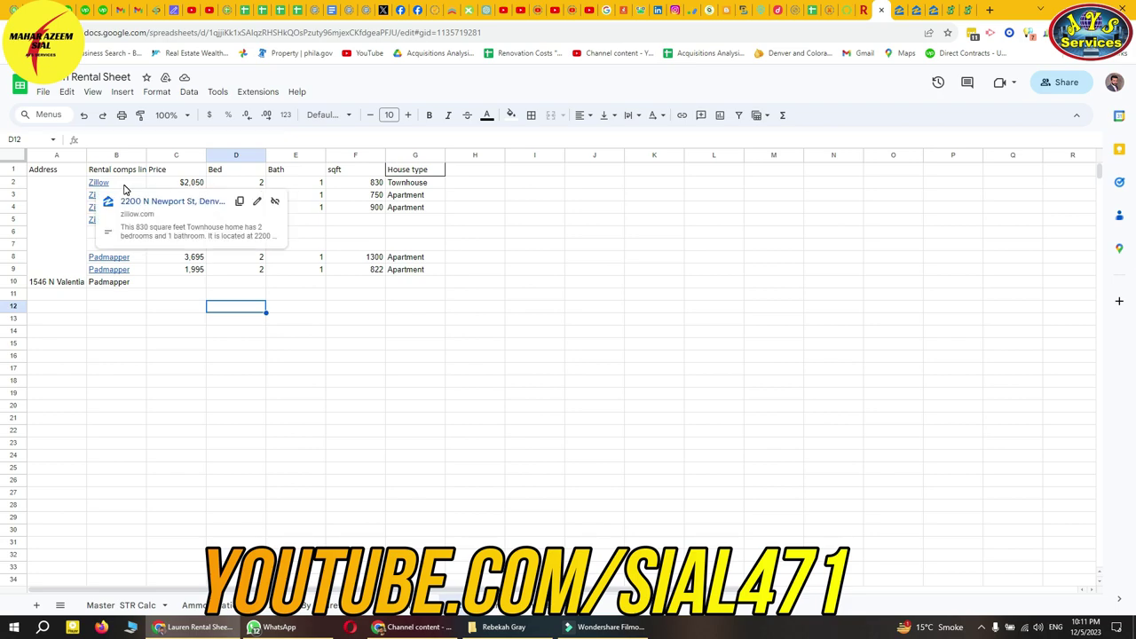
{"action": "left_click", "coordinate": [168, 184]}
{"action": "left_click", "coordinate": [240, 183]}
{"action": "left_click", "coordinate": [299, 183]}
{"action": "left_click", "coordinate": [352, 182]}
{"action": "left_click", "coordinate": [418, 185]}
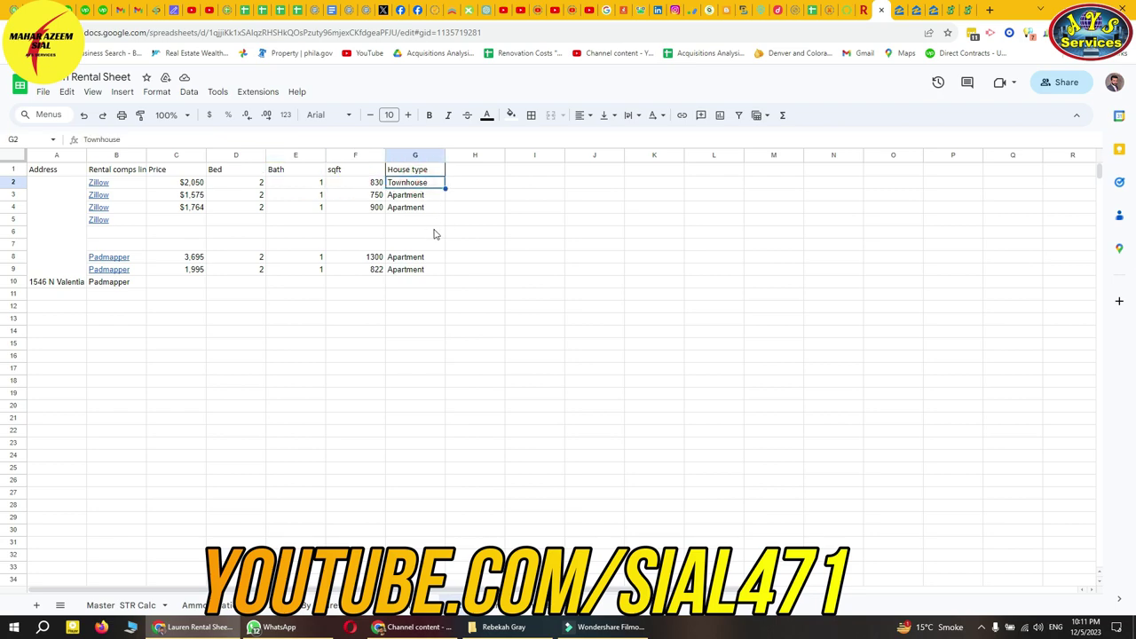
{"action": "left_click", "coordinate": [134, 258]}
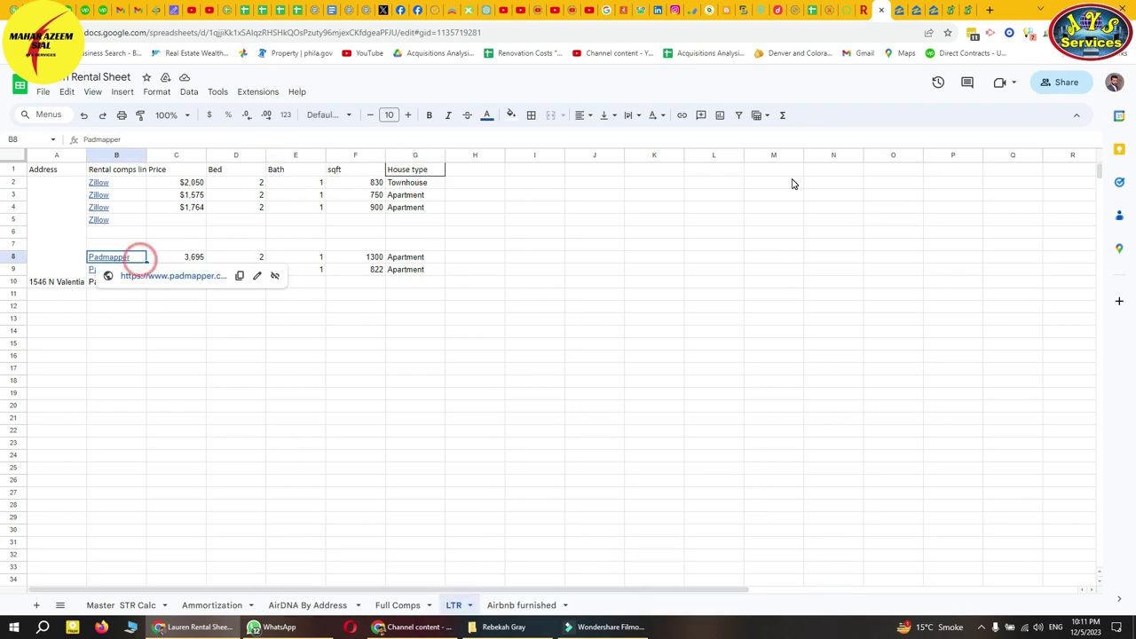
{"action": "left_click", "coordinate": [953, 12]}
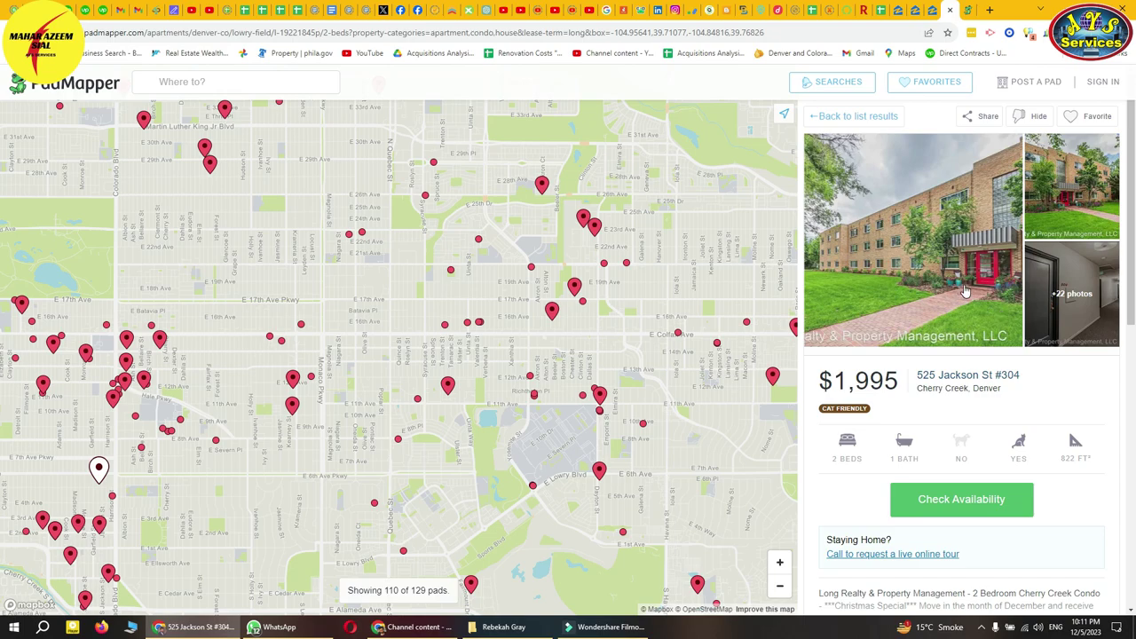
{"action": "left_click", "coordinate": [879, 12]}
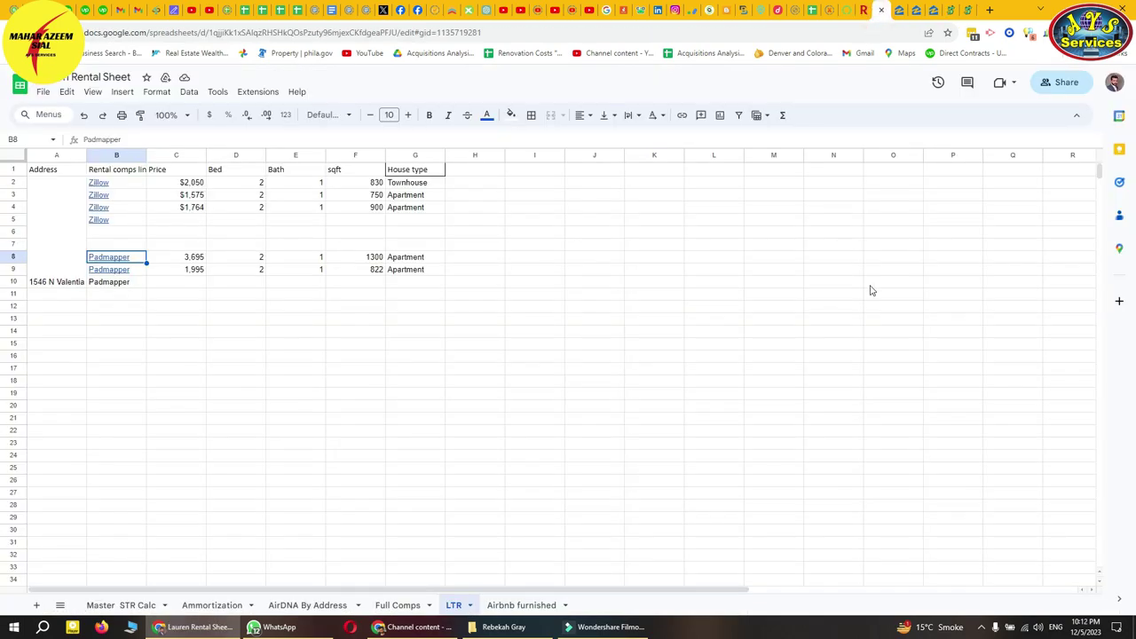
{"action": "left_click", "coordinate": [982, 630]}
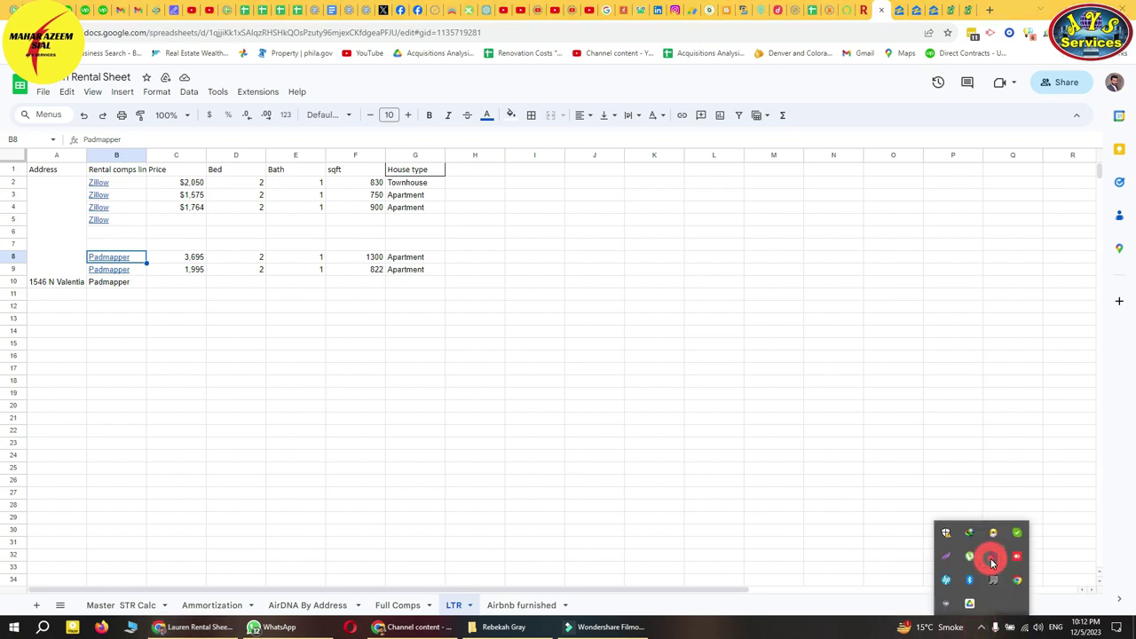